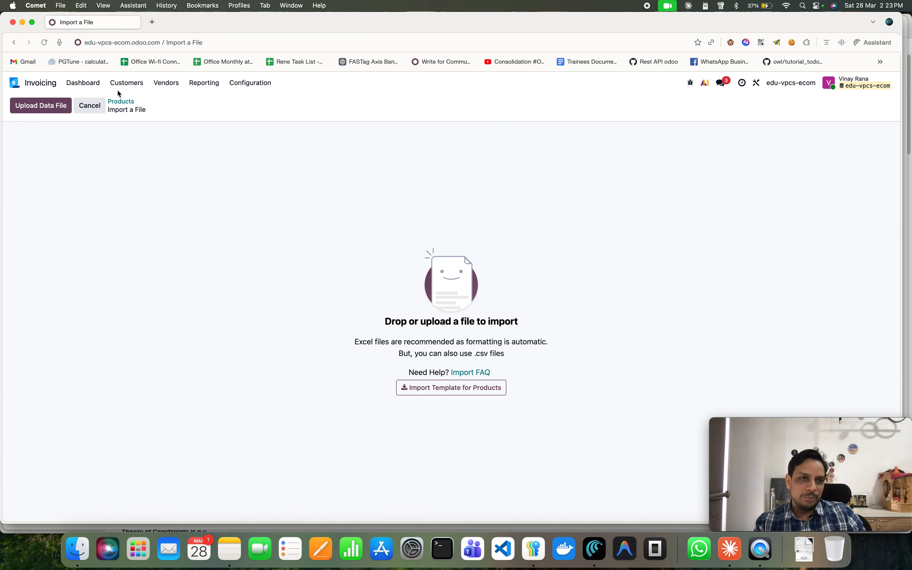
Leave the product import screen and return to the website home page.
{"action": "left_click", "coordinate": [87, 83]}
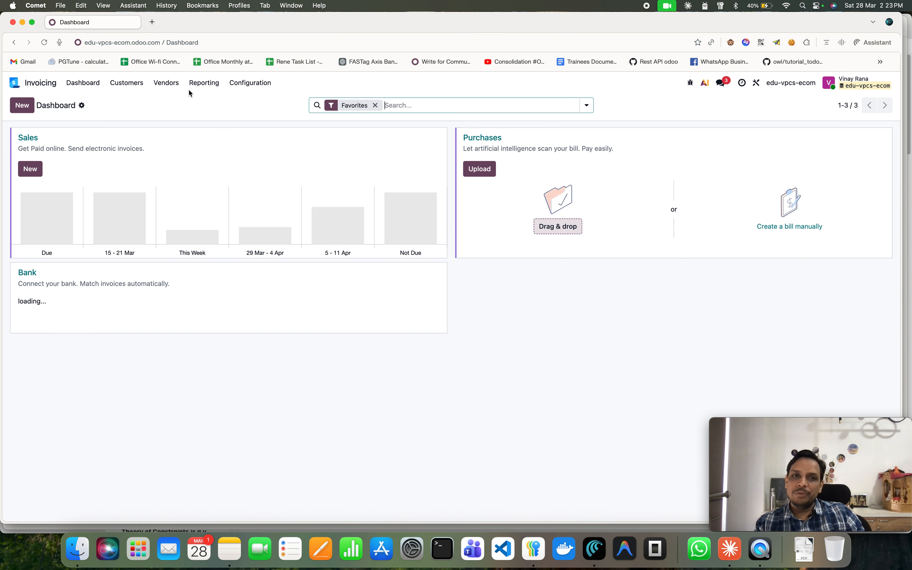
{"action": "left_click", "coordinate": [14, 84]}
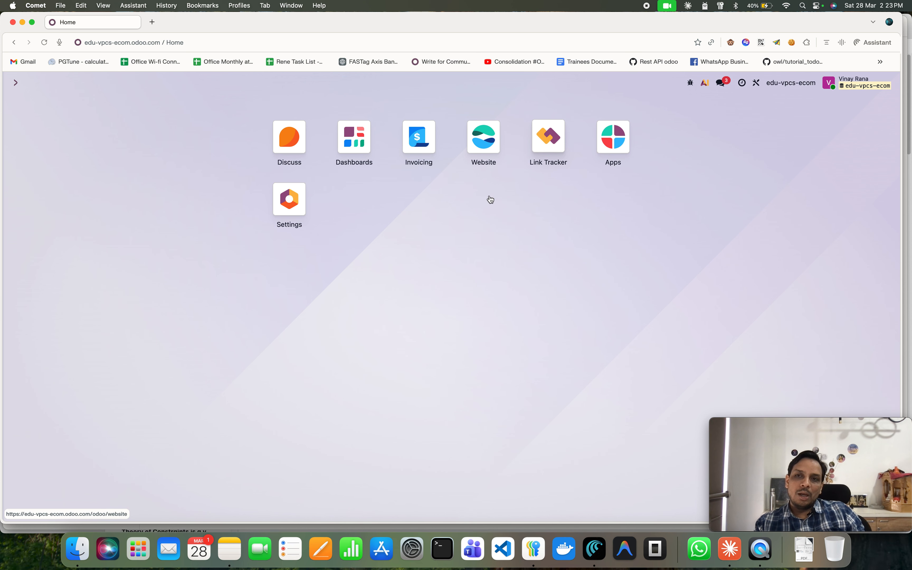
{"action": "key", "text": "Escape"}
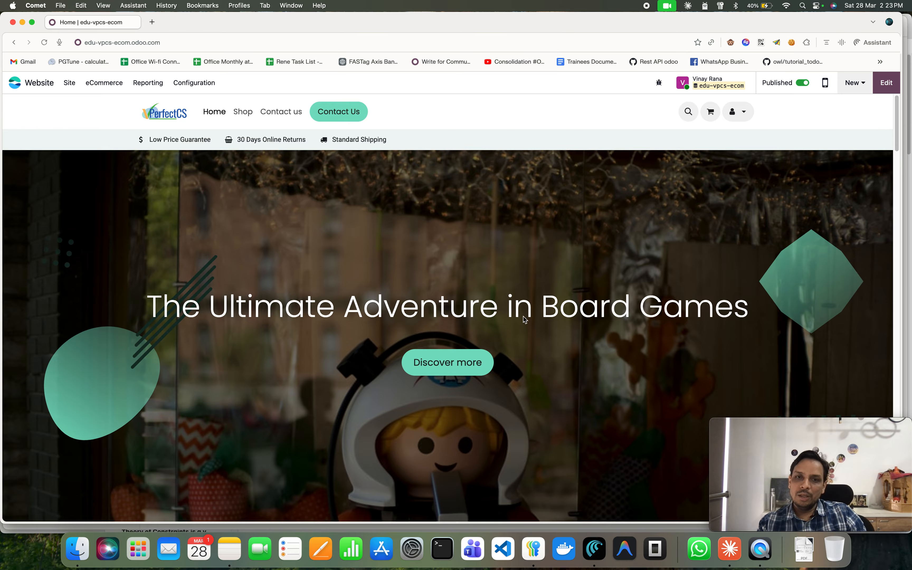
Scroll through the website home page sections to review its content.
{"action": "scroll", "coordinate": [520, 324], "scroll_direction": "down", "scroll_amount": 5}
{"action": "scroll", "coordinate": [494, 367], "scroll_direction": "up", "scroll_amount": 5}
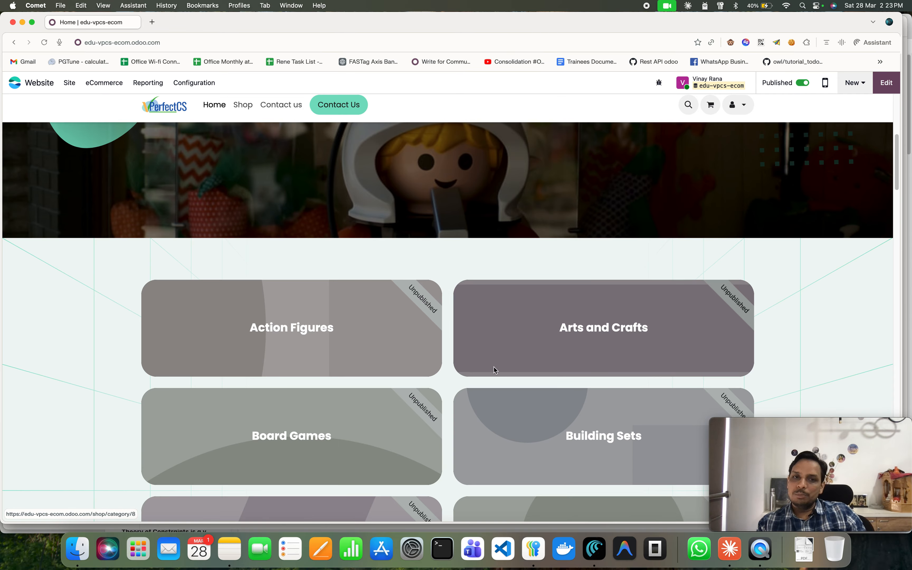
{"action": "scroll", "coordinate": [447, 341], "scroll_direction": "down", "scroll_amount": 10}
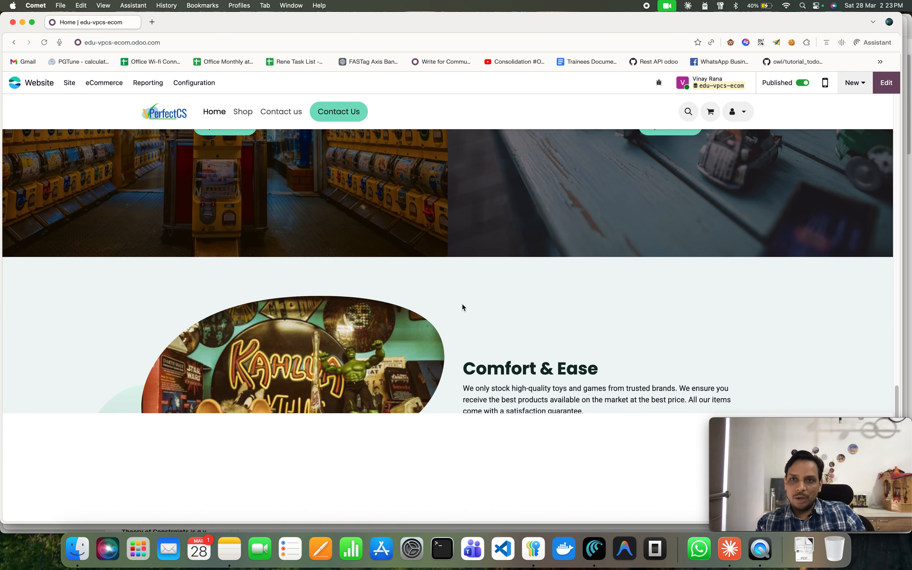
{"action": "scroll", "coordinate": [442, 295], "scroll_direction": "down", "scroll_amount": 10}
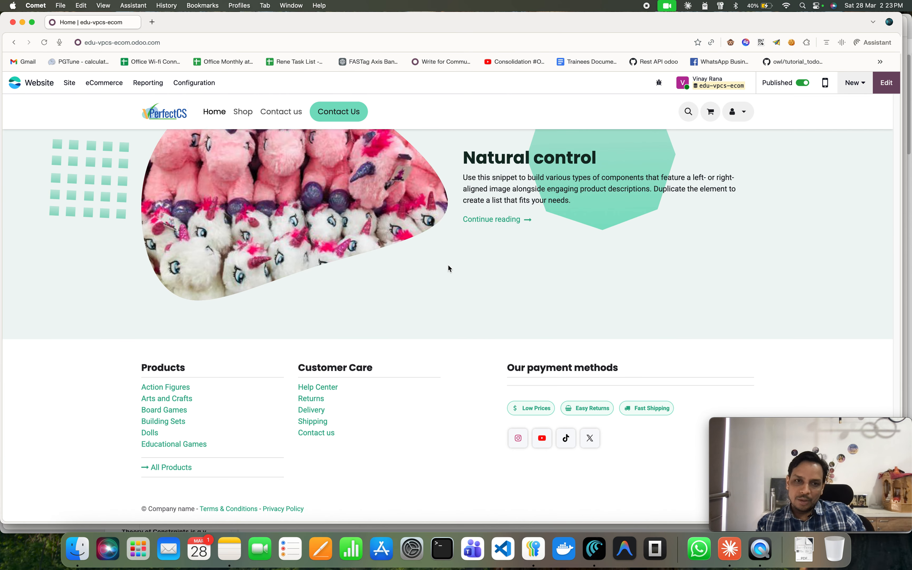
{"action": "scroll", "coordinate": [434, 287], "scroll_direction": "up", "scroll_amount": 5}
{"action": "scroll", "coordinate": [427, 296], "scroll_direction": "up", "scroll_amount": 10}
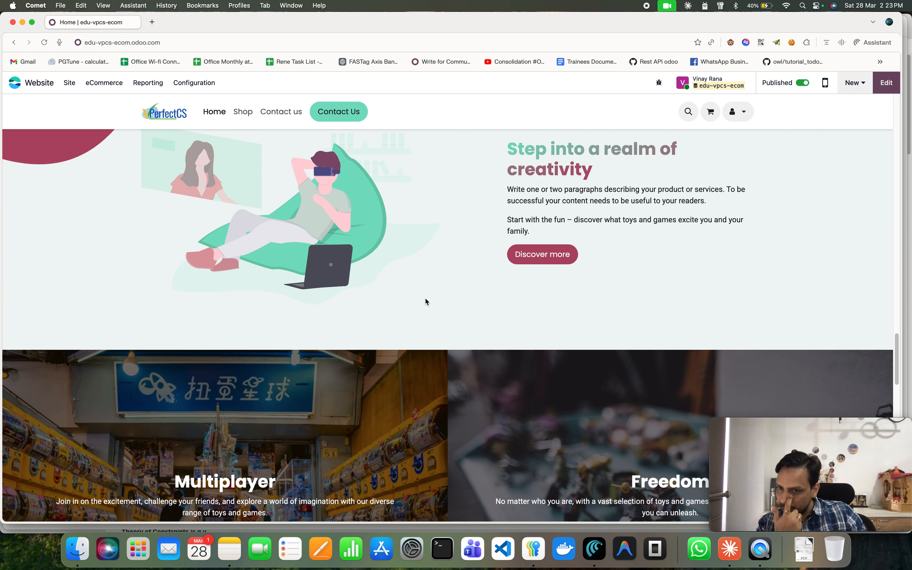
{"action": "scroll", "coordinate": [445, 322], "scroll_direction": "up", "scroll_amount": 10}
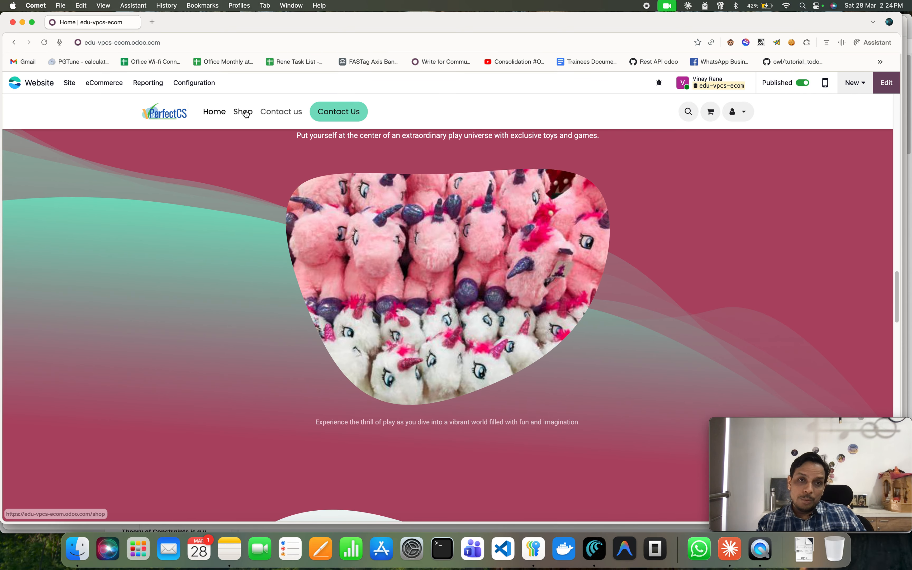
{"action": "scroll", "coordinate": [447, 287], "scroll_direction": "down", "scroll_amount": 3}
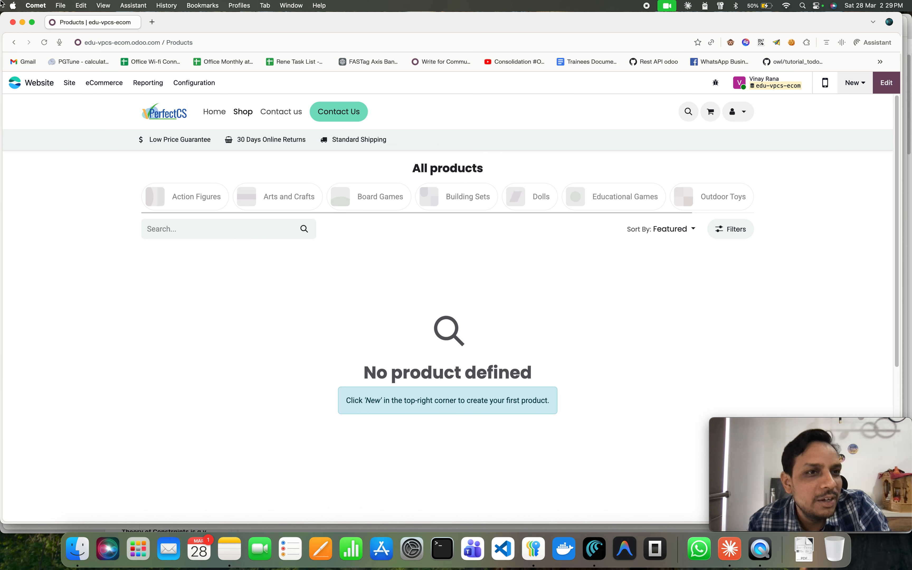
Search the command palette for product and open the website's product pages list, clearing the website filter.
{"action": "left_click", "coordinate": [15, 82]}
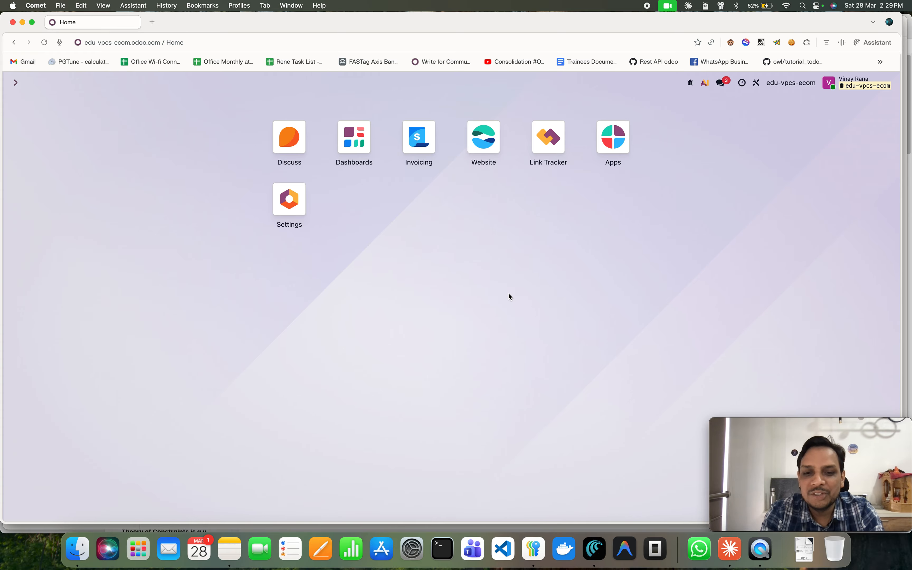
{"action": "type", "text": "pro"}
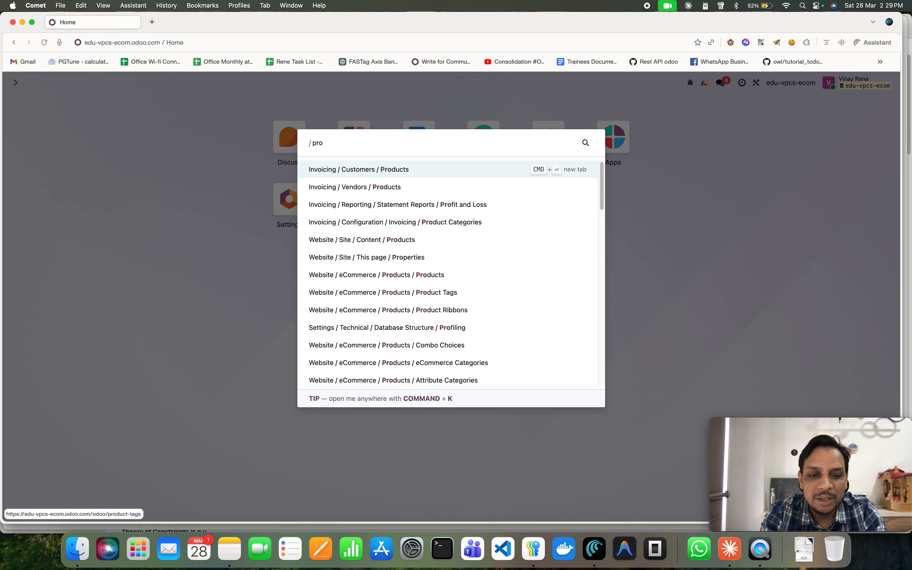
{"action": "type", "text": "duct"}
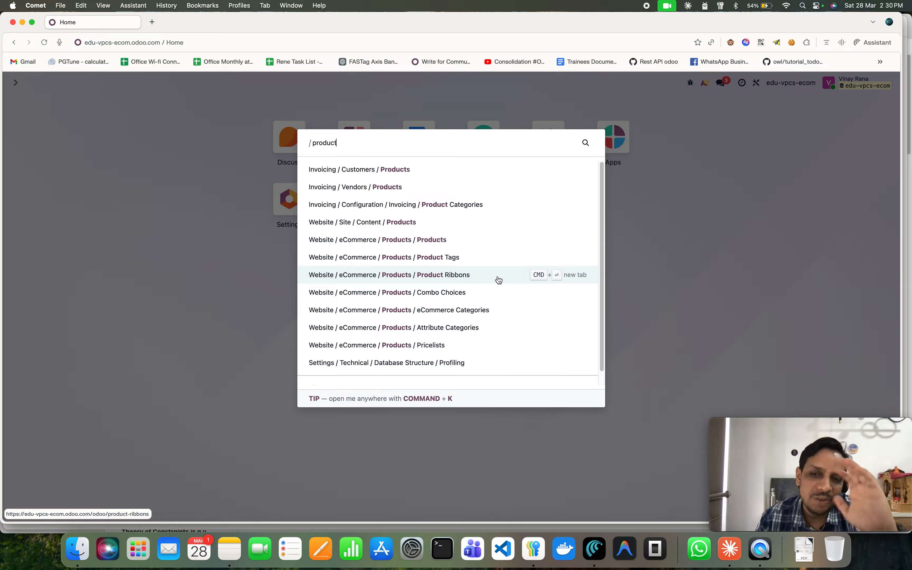
{"action": "left_click", "coordinate": [415, 223]}
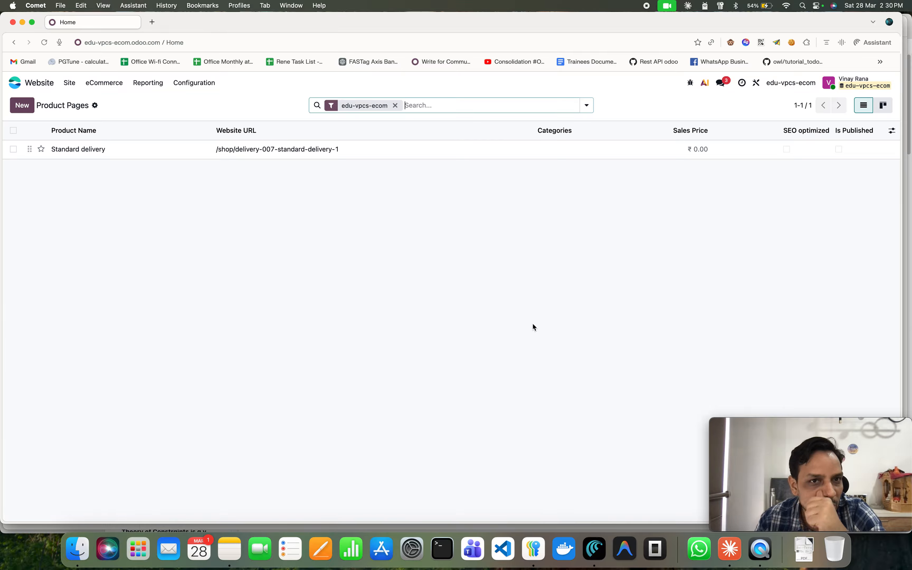
{"action": "left_click", "coordinate": [395, 106]}
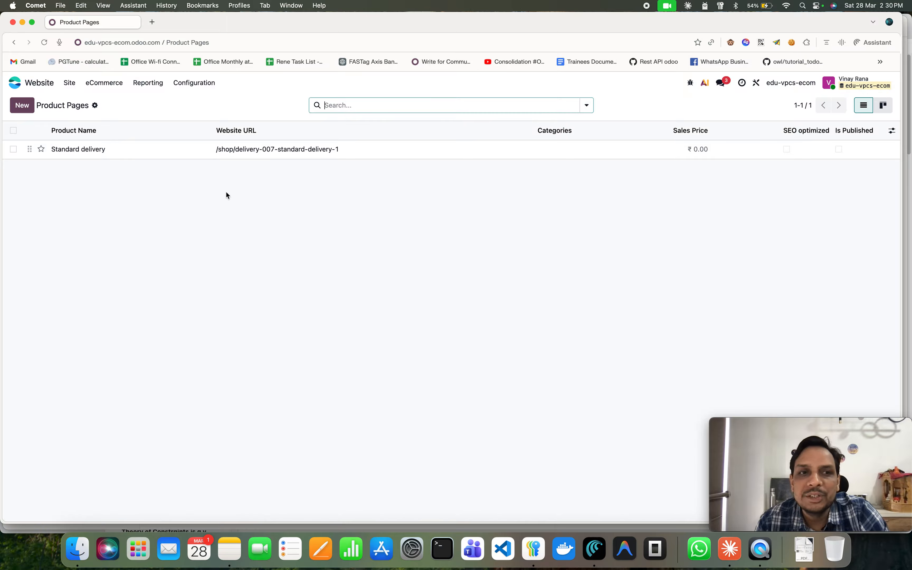
Open the Standard delivery product page and scroll through it.
{"action": "left_click", "coordinate": [127, 153]}
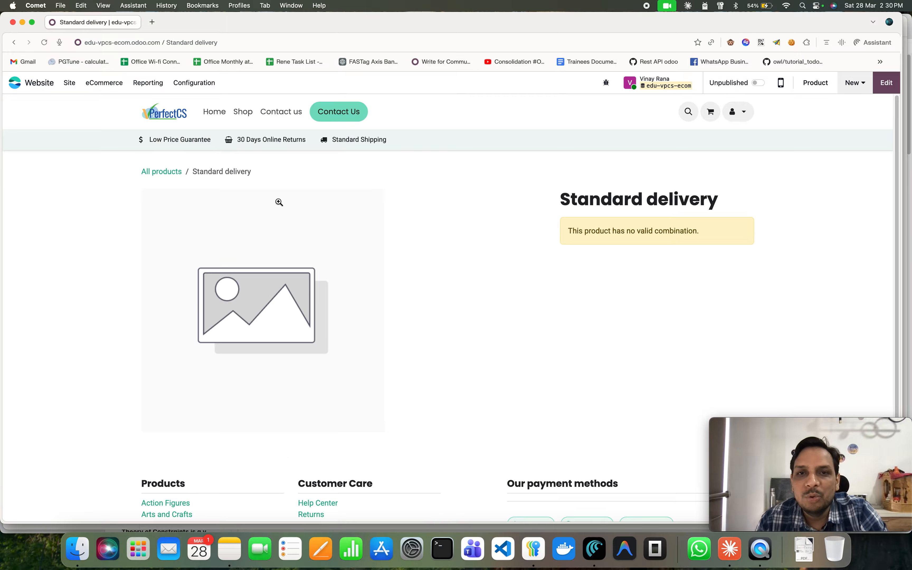
{"action": "scroll", "coordinate": [302, 226], "scroll_direction": "down", "scroll_amount": 2}
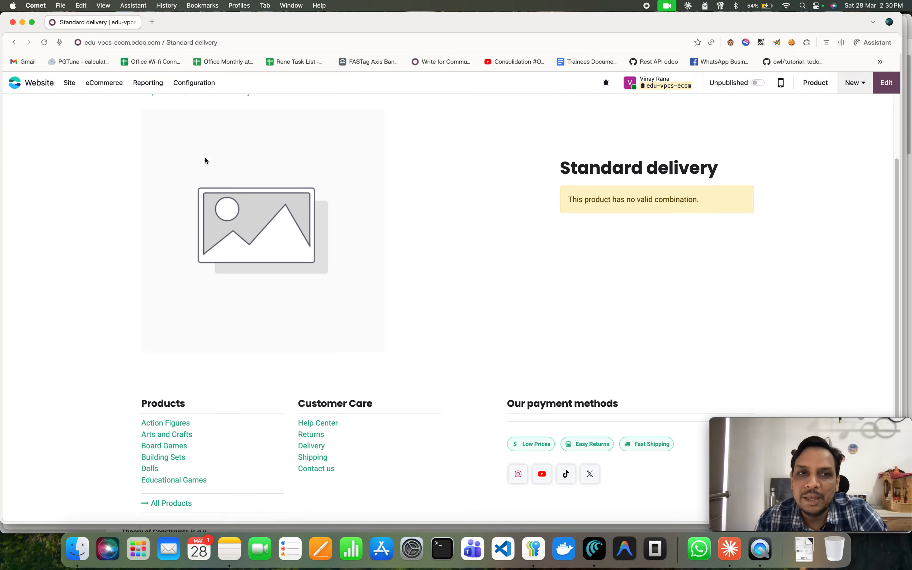
{"action": "scroll", "coordinate": [140, 129], "scroll_direction": "up", "scroll_amount": 2}
Open the Standard delivery product from the Invoicing customer products list after removing the Sales filter.
{"action": "left_click", "coordinate": [15, 83]}
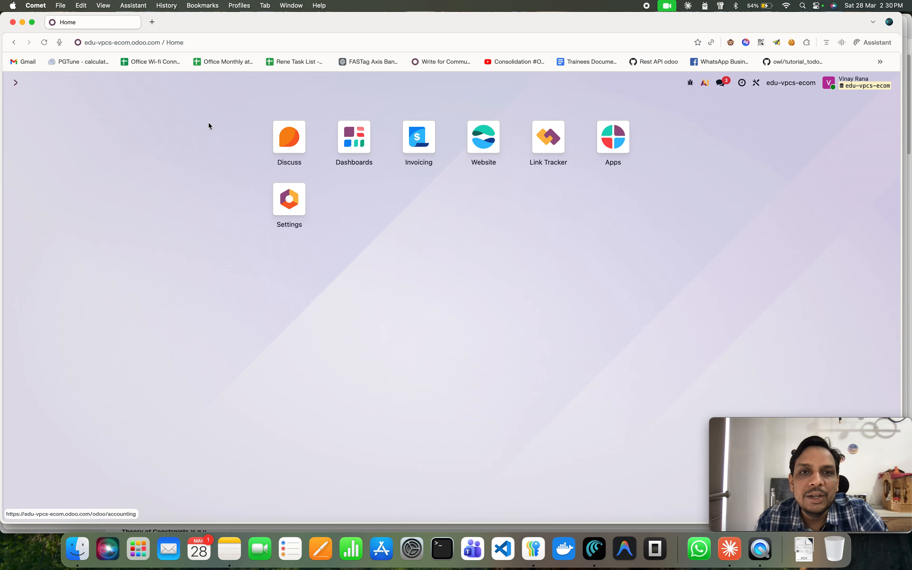
{"action": "left_click", "coordinate": [417, 153]}
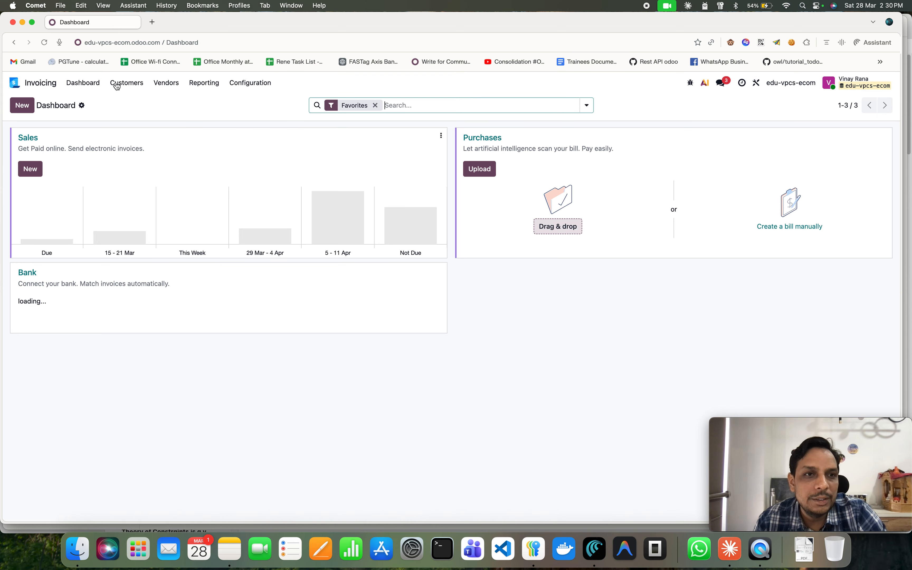
{"action": "left_click", "coordinate": [124, 86]}
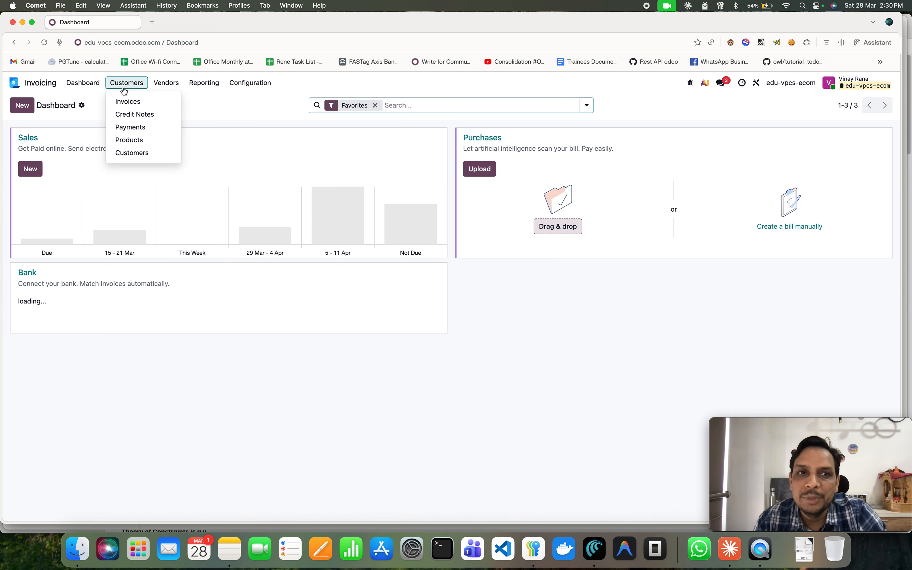
{"action": "left_click", "coordinate": [140, 138]}
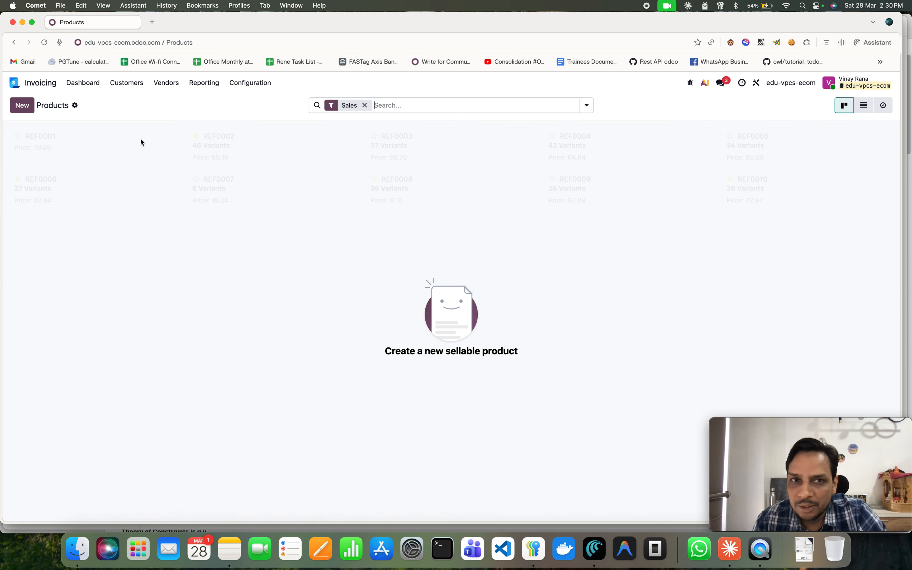
{"action": "left_click", "coordinate": [365, 106]}
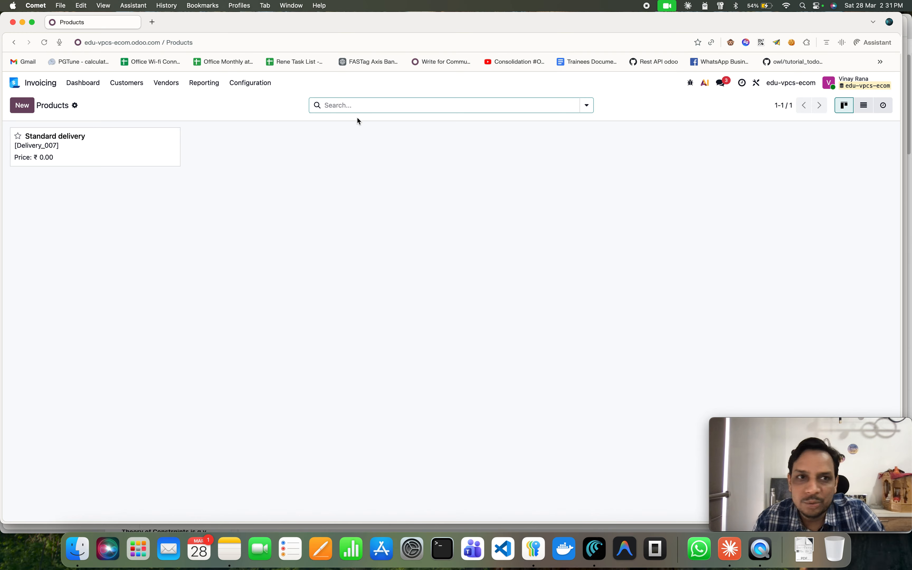
{"action": "left_click", "coordinate": [93, 151]}
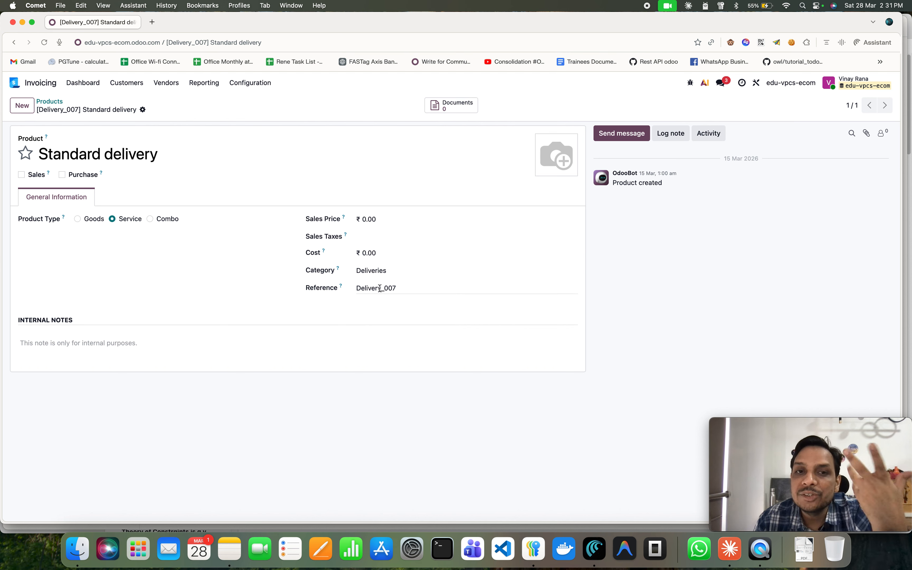
Try different values in the Standard delivery product's Cost field and set it back to 0.00.
{"action": "left_click", "coordinate": [385, 255]}
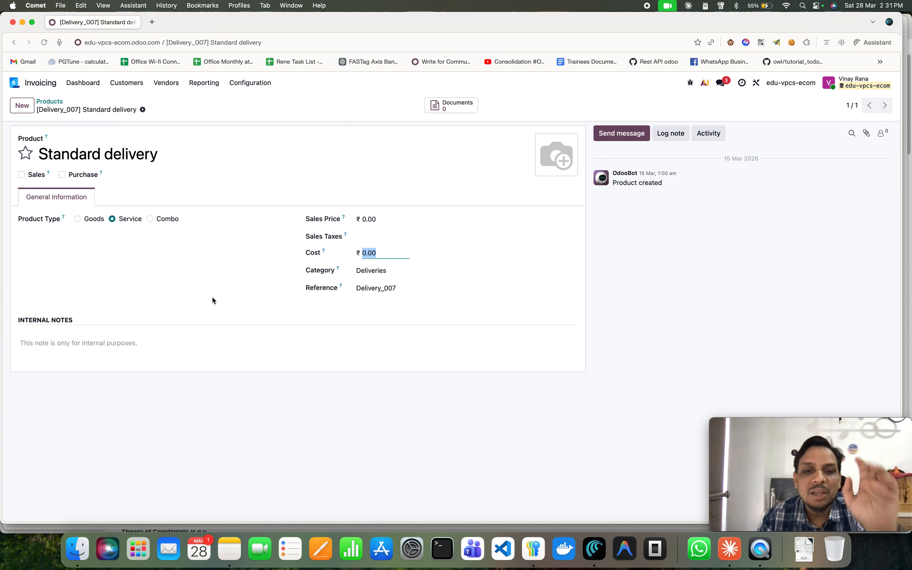
{"action": "type", "text": "100"}
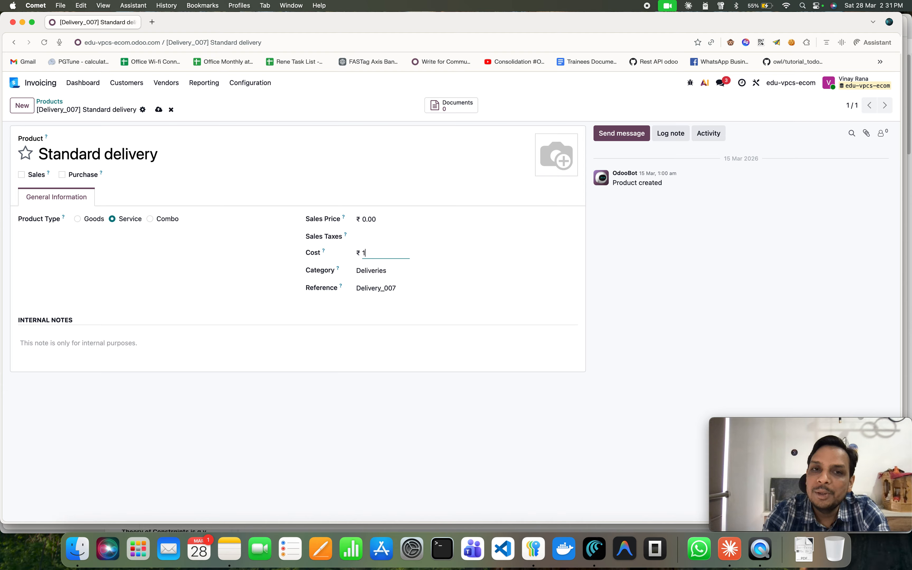
{"action": "key", "text": "BackSpace"}
{"action": "key", "text": "BackSpace"}
{"action": "key", "text": "BackSpace"}
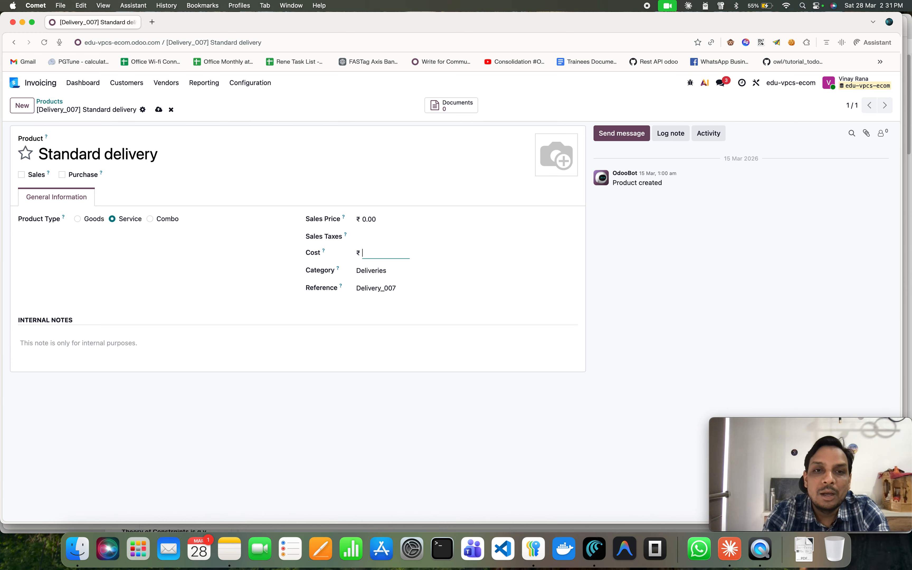
{"action": "type", "text": "5"}
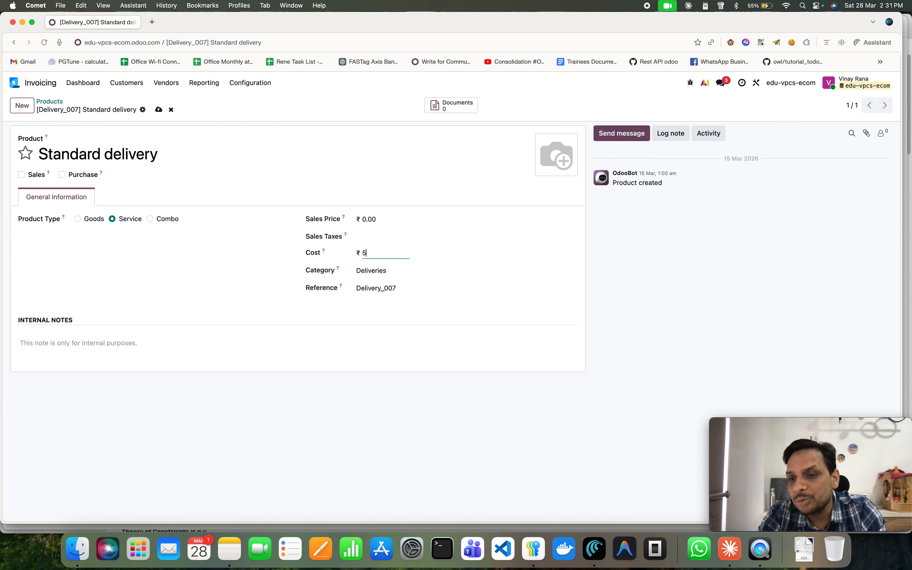
{"action": "key", "text": "BackSpace"}
{"action": "type", "text": "0"}
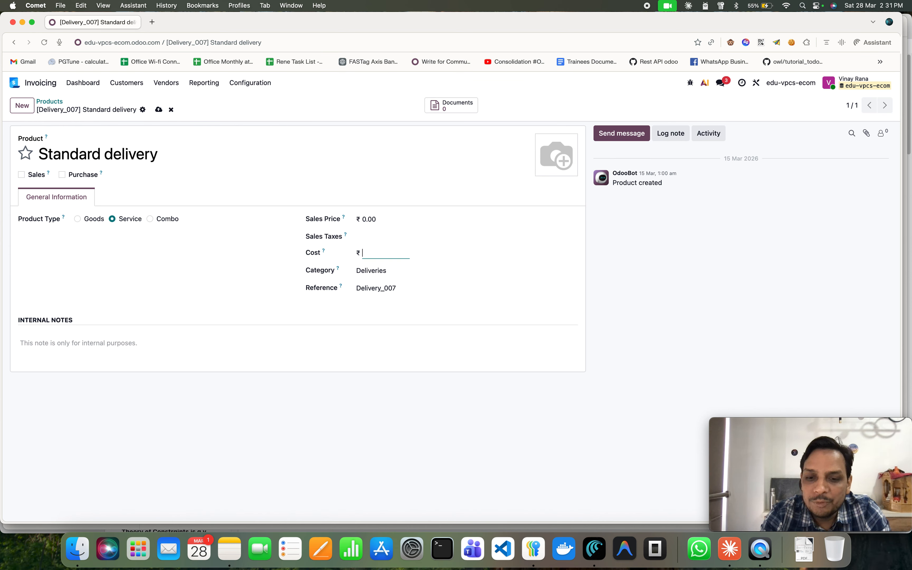
{"action": "type", "text": "00"}
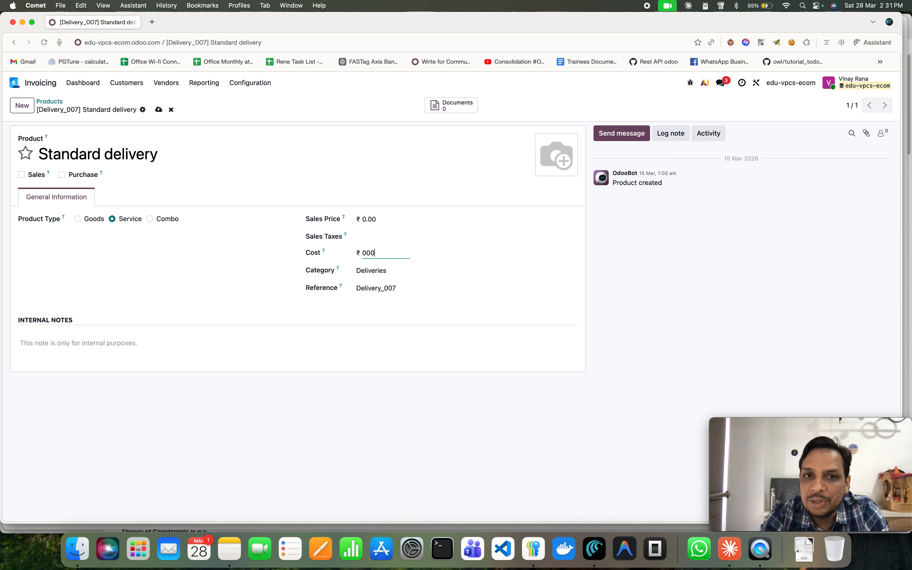
{"action": "key", "text": "BackSpace"}
{"action": "key", "text": "BackSpace"}
{"action": "type", "text": ".00"}
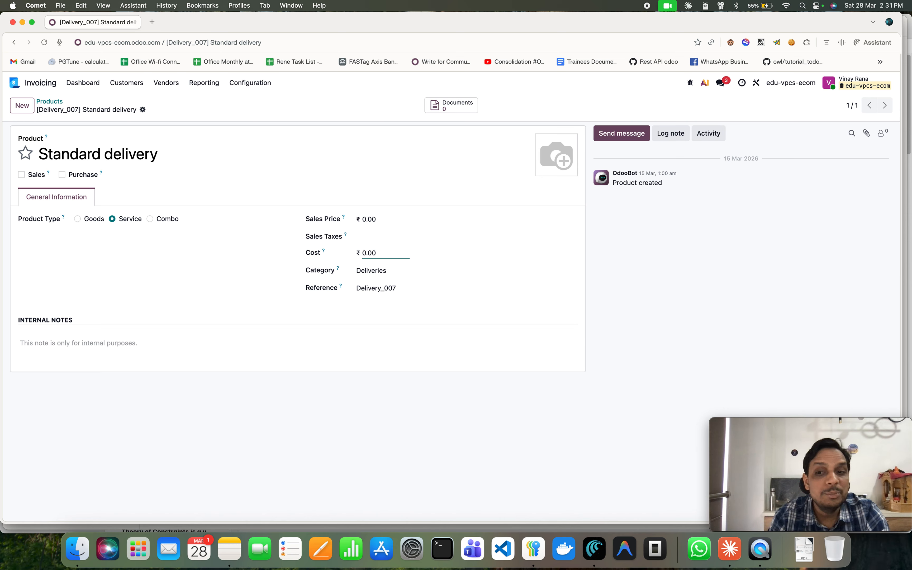
{"action": "left_click", "coordinate": [419, 278]}
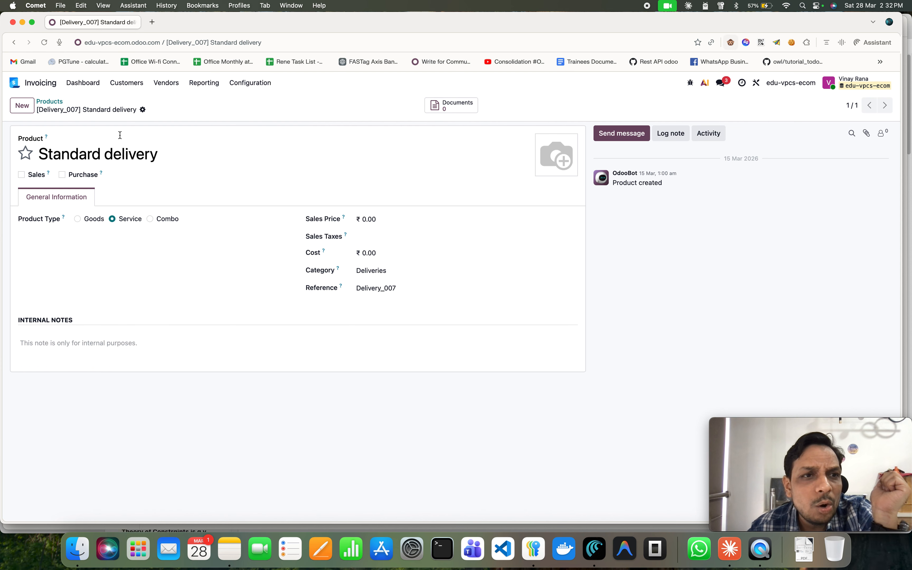
Return to the Products list and open the import records screen.
{"action": "left_click", "coordinate": [53, 101]}
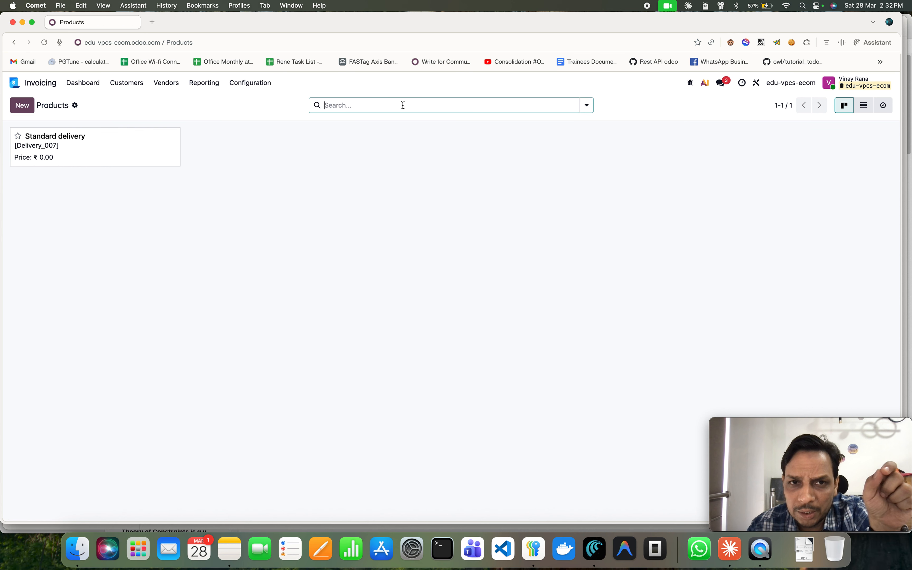
{"action": "left_click", "coordinate": [75, 106]}
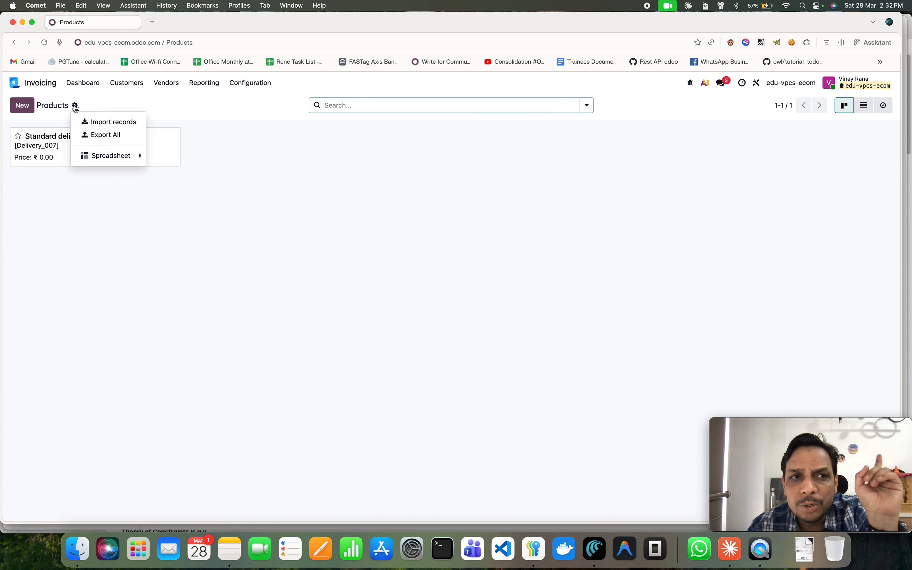
{"action": "left_click", "coordinate": [111, 124]}
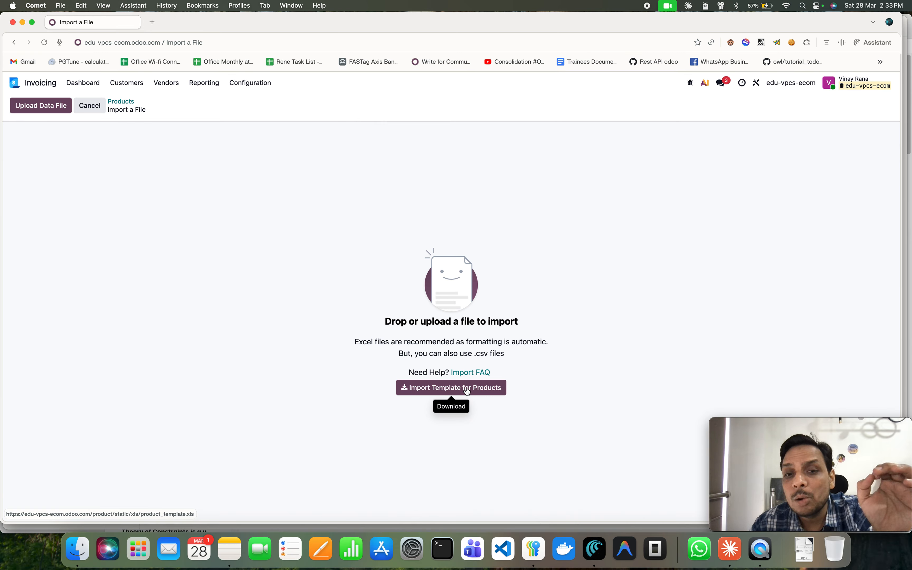
Download the Import Template for Products and open product_template.xls.
{"action": "left_click", "coordinate": [467, 391]}
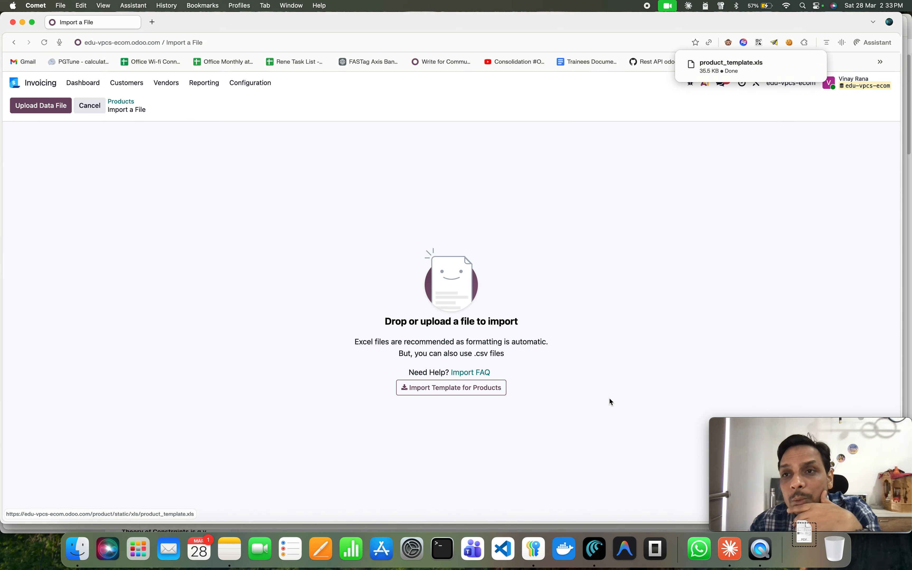
{"action": "left_click", "coordinate": [739, 68]}
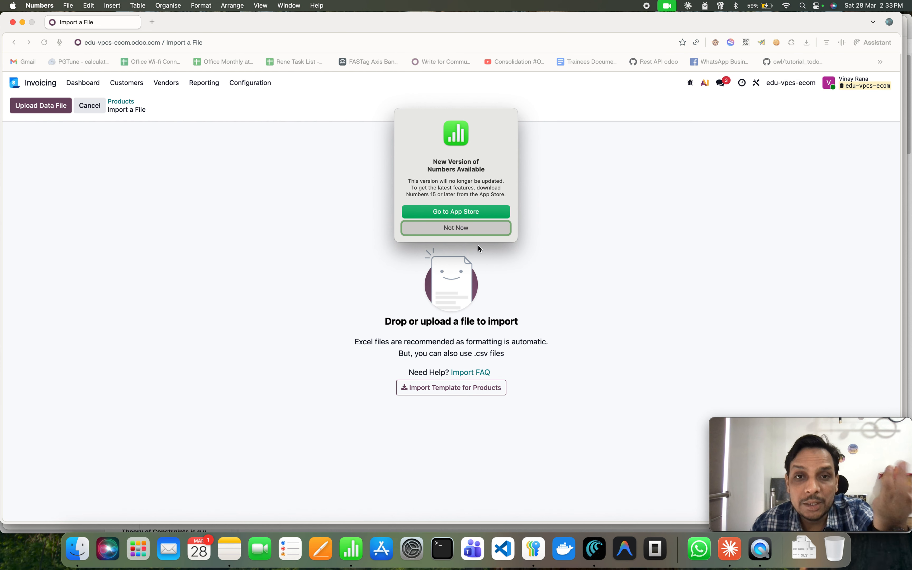
Dismiss the Numbers update prompt, review the product template's columns, and close the spreadsheet.
{"action": "left_click", "coordinate": [466, 228]}
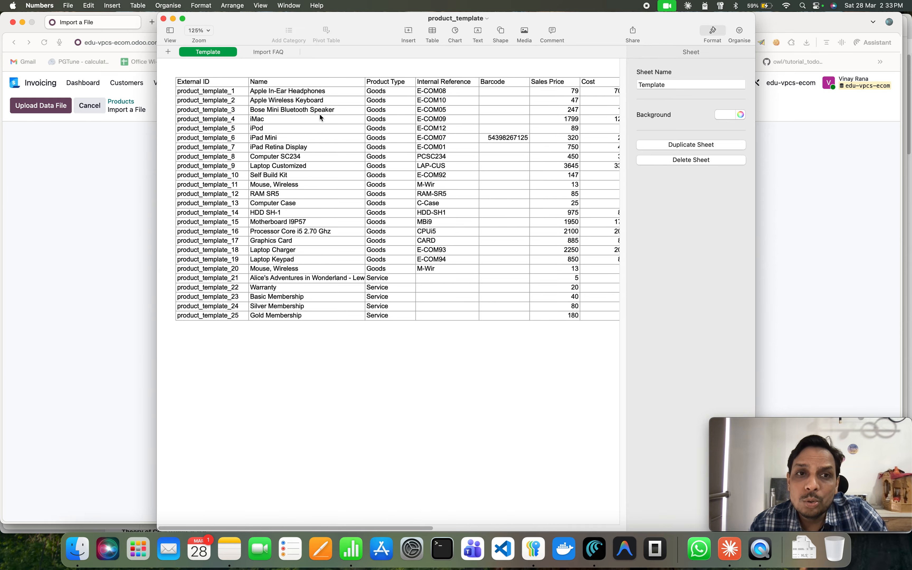
{"action": "scroll", "coordinate": [600, 329], "scroll_direction": "right", "scroll_amount": 10}
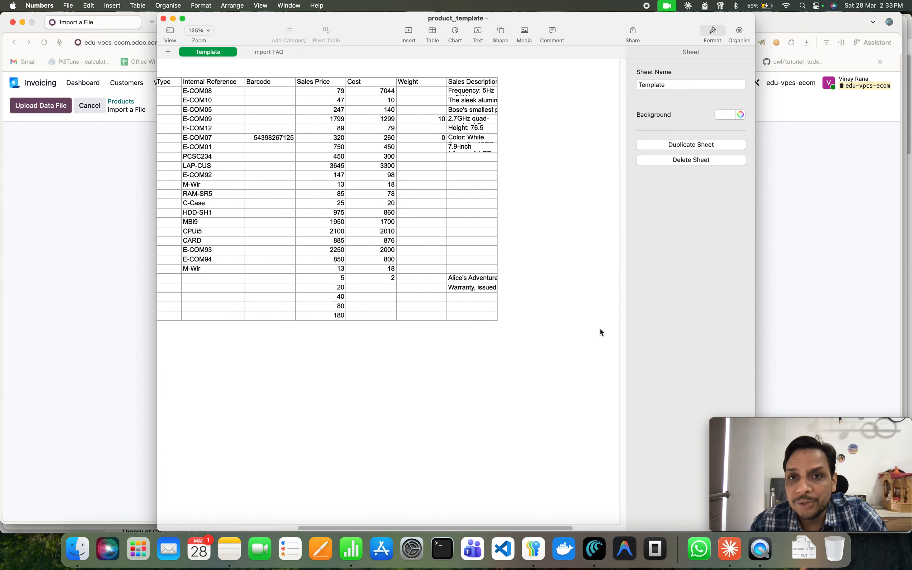
{"action": "scroll", "coordinate": [600, 329], "scroll_direction": "left", "scroll_amount": 10}
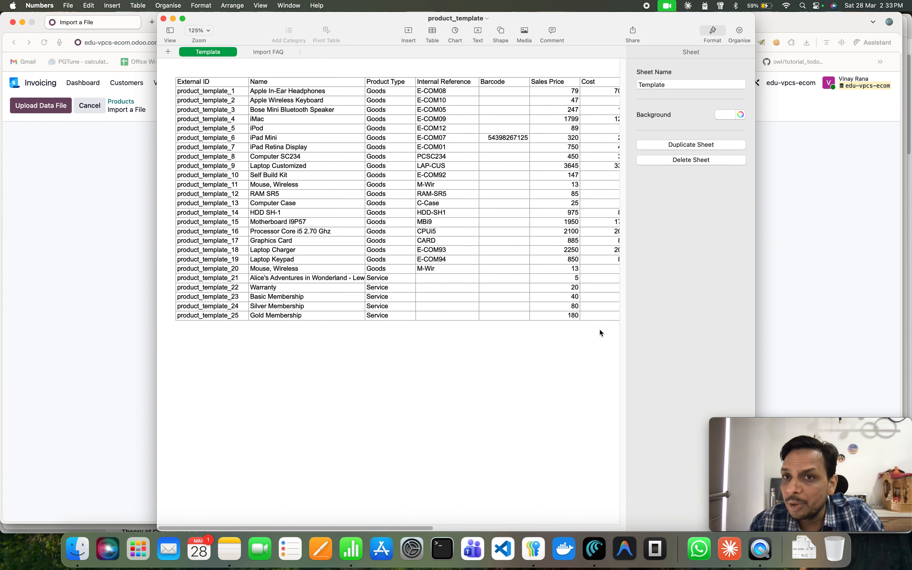
{"action": "left_click", "coordinate": [163, 19]}
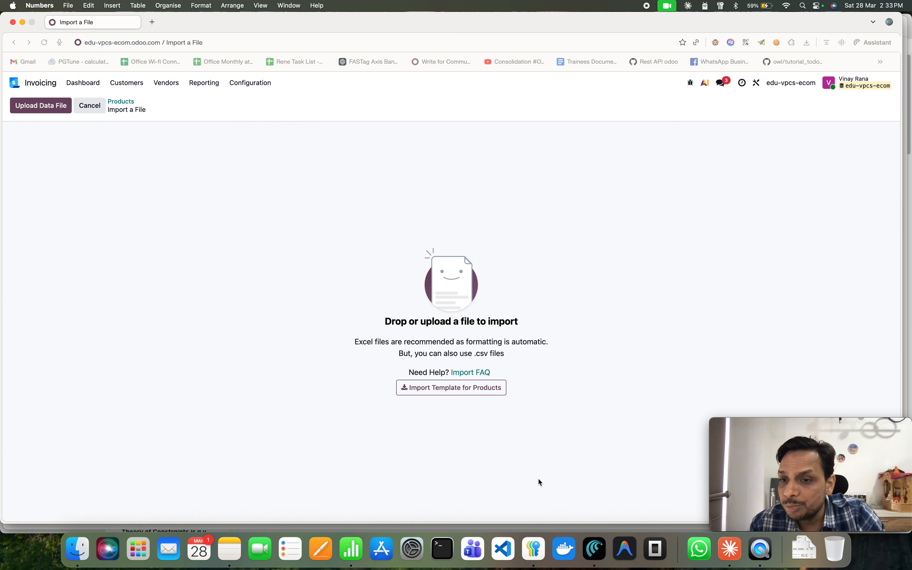
Switch to Claude and attach product_template.xls from the Downloads folder to a new chat message.
{"action": "left_click", "coordinate": [730, 549]}
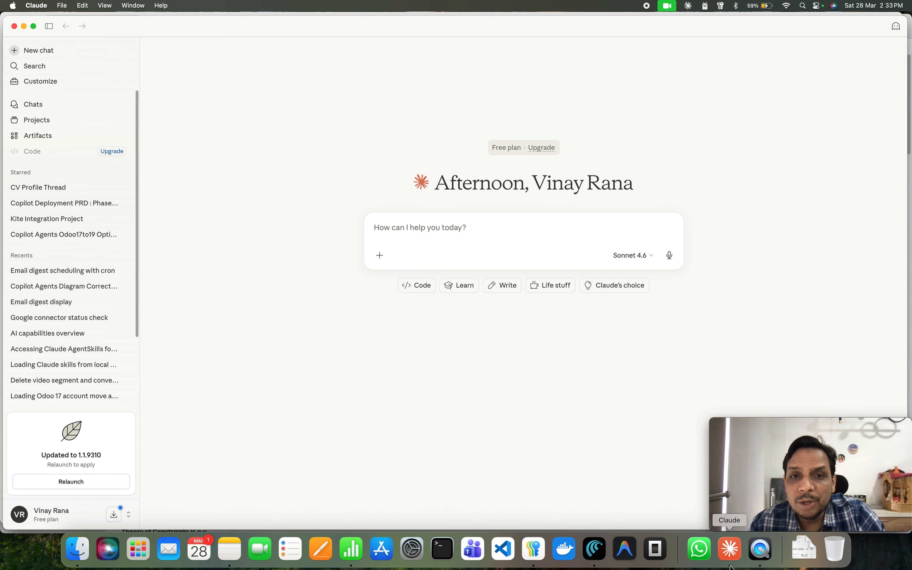
{"action": "left_click", "coordinate": [79, 560]}
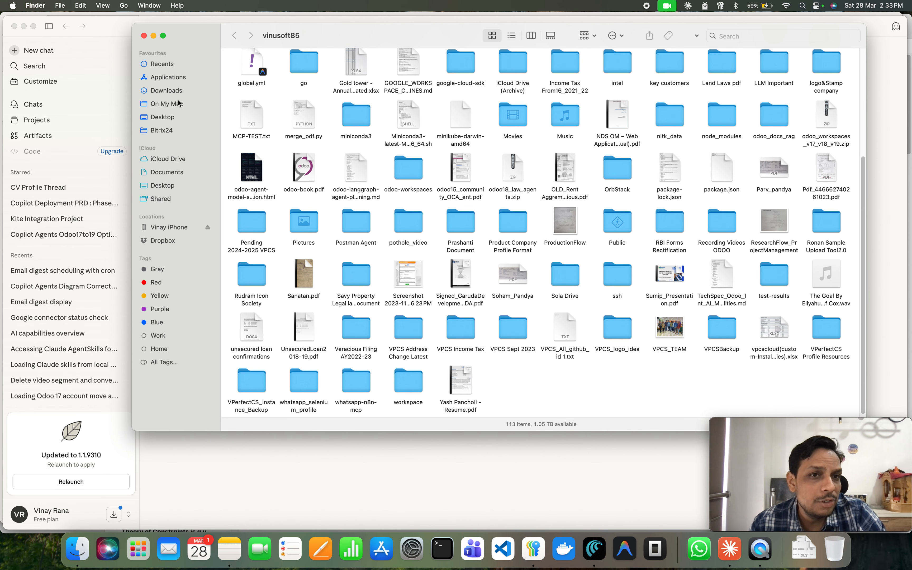
{"action": "left_click", "coordinate": [177, 91]}
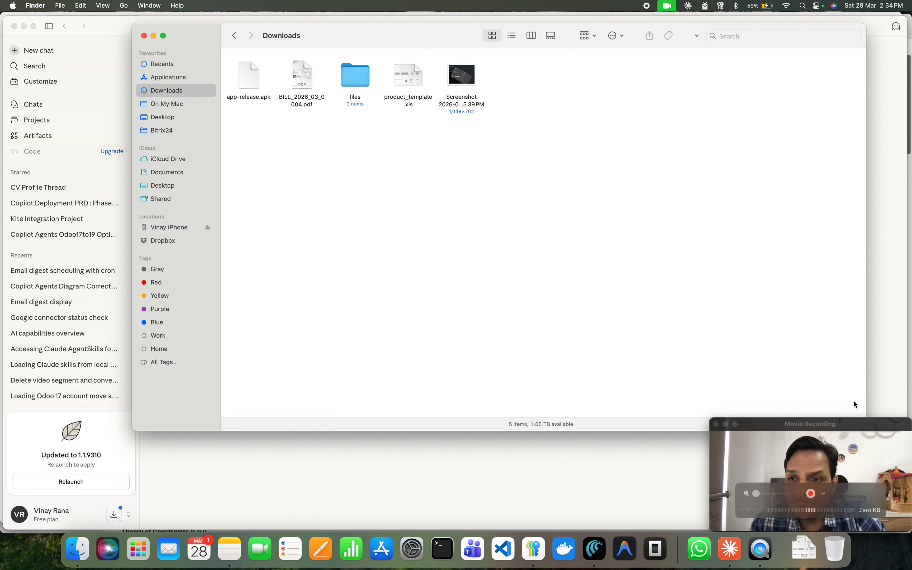
{"action": "left_click_drag", "start_coordinate": [413, 34], "coordinate": [289, 27]}
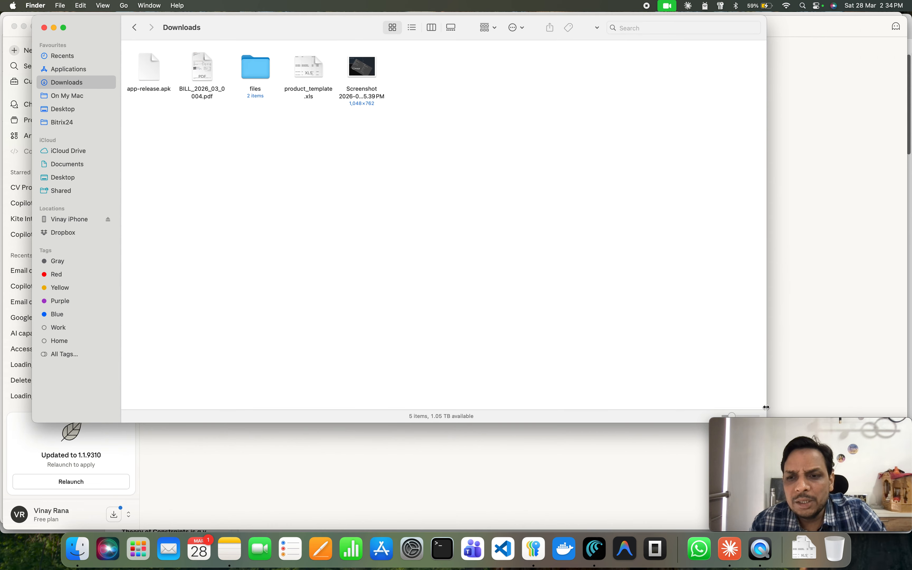
{"action": "left_click_drag", "start_coordinate": [766, 408], "coordinate": [576, 318]}
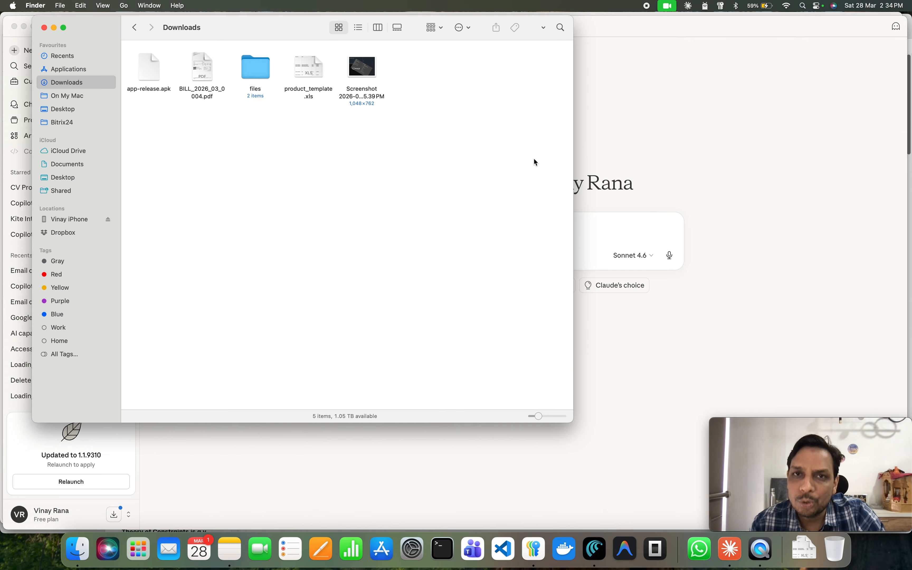
{"action": "left_click_drag", "start_coordinate": [570, 422], "coordinate": [362, 464]}
{"action": "left_click", "coordinate": [335, 71]}
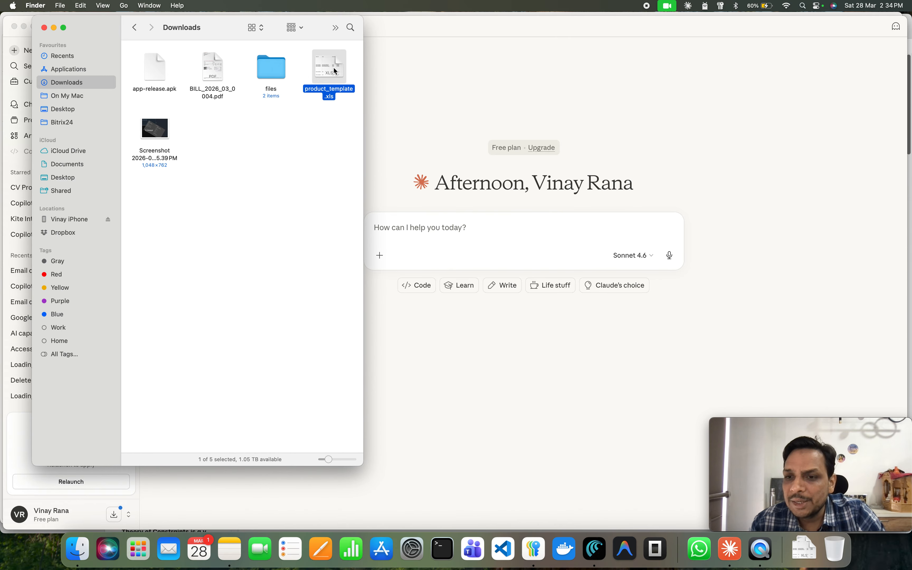
{"action": "left_click_drag", "start_coordinate": [335, 71], "coordinate": [480, 229]}
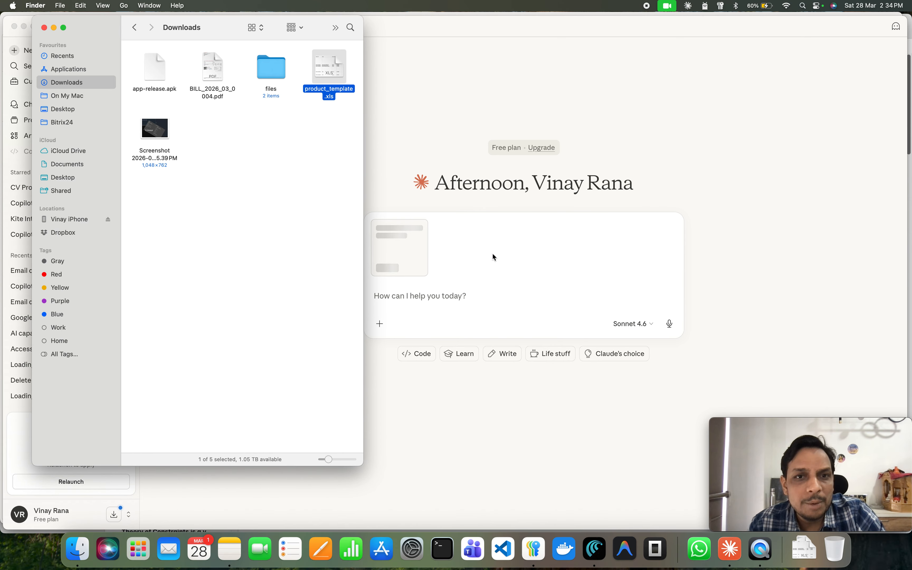
{"action": "key", "text": "super+w"}
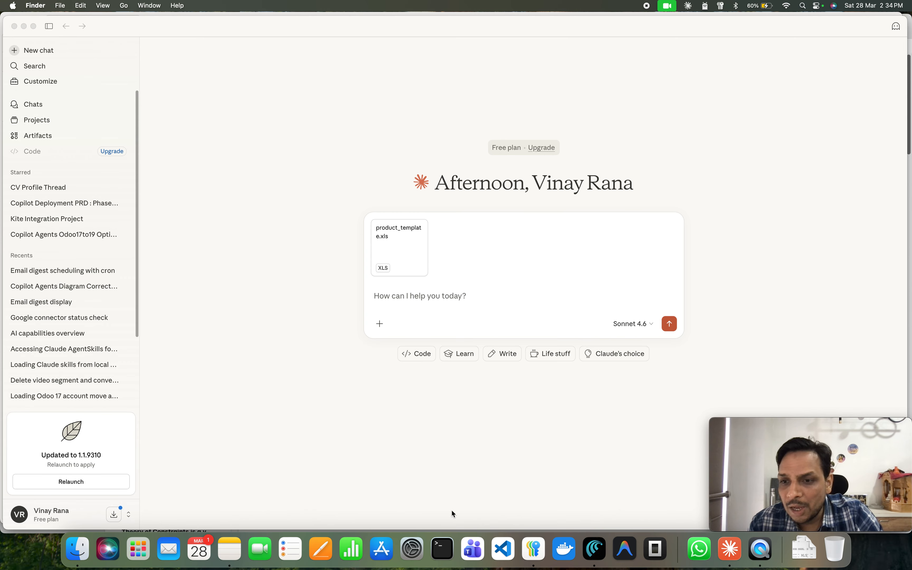
Write a prompt asking to generate a new Odoo 19 product import file from this template with toys related products for a toys ecommerce store.
{"action": "left_click", "coordinate": [455, 296]}
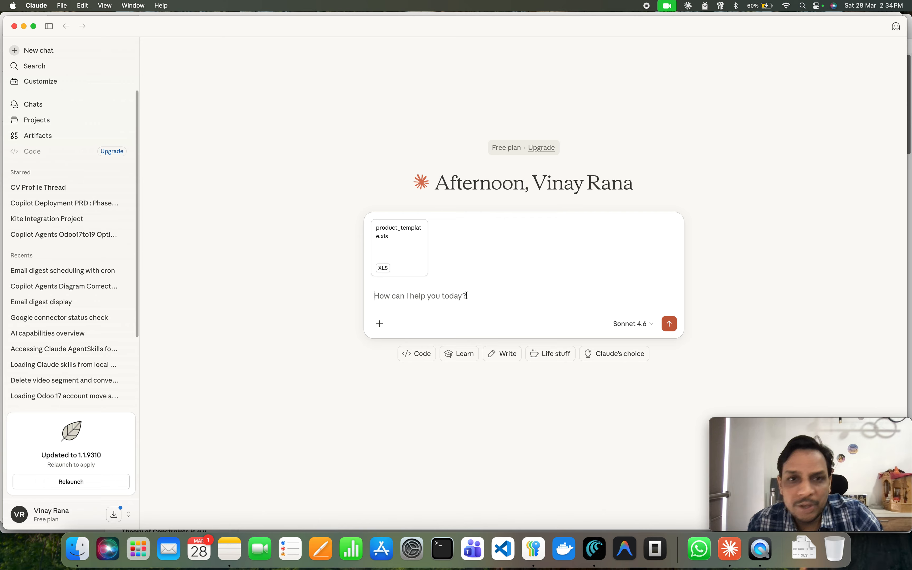
{"action": "type", "text": "I"}
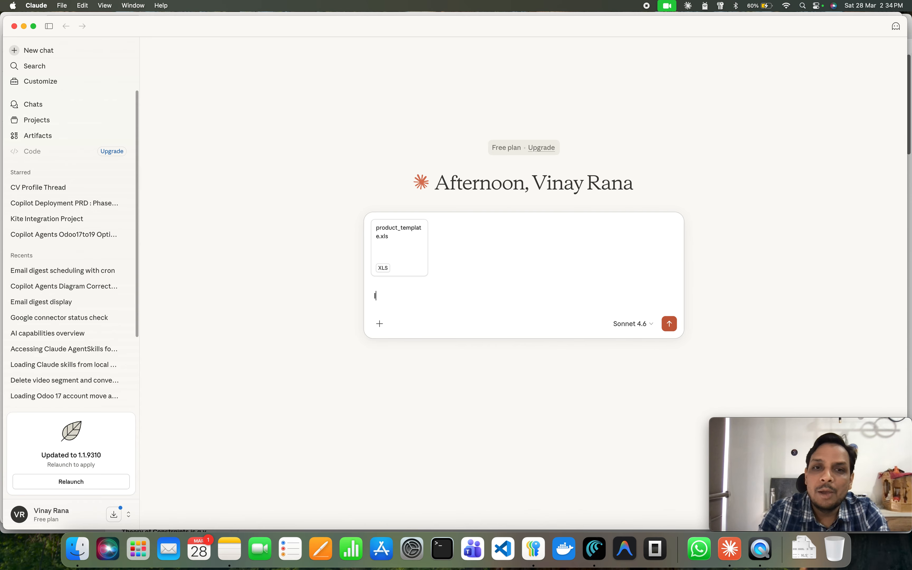
{"action": "type", "text": " want to update this odoo"}
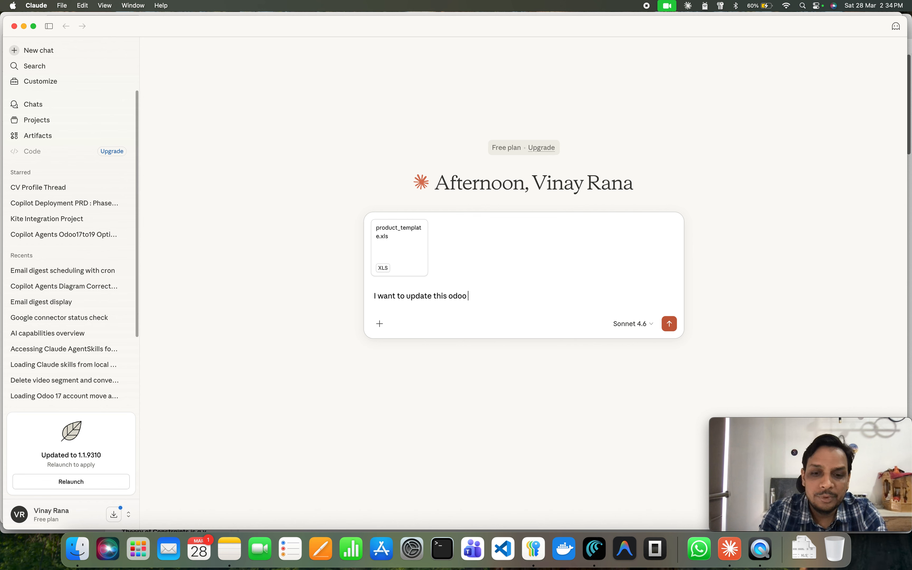
{"action": "type", "text": " 19 product"}
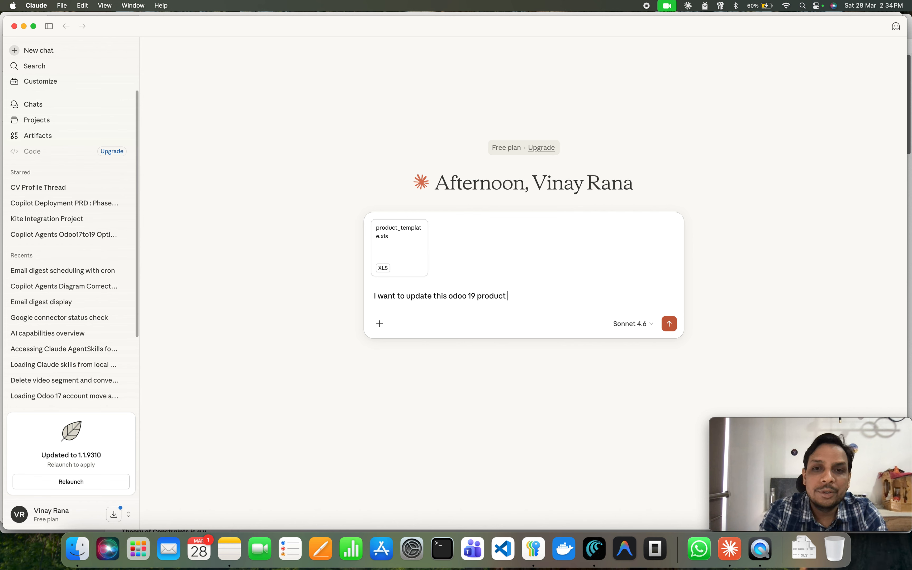
{"action": "type", "text": " import co"}
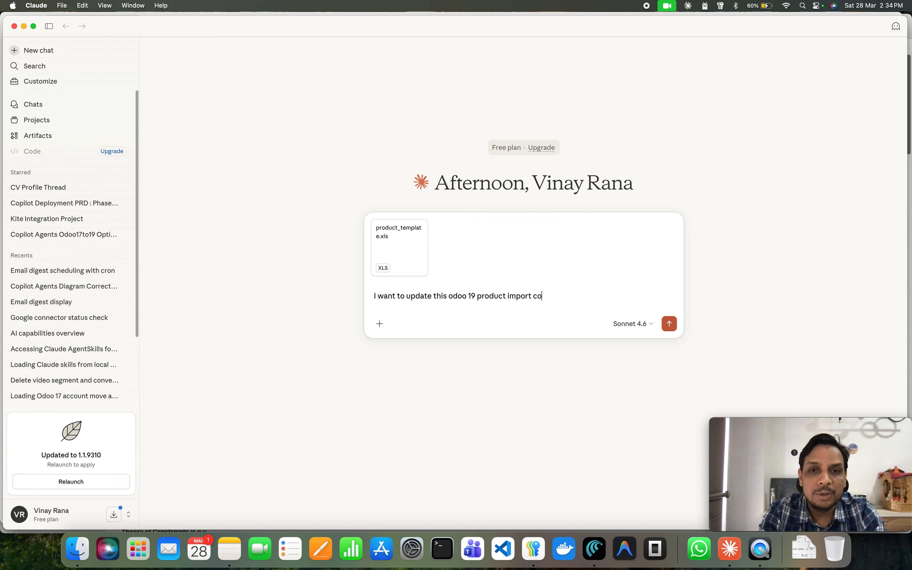
{"action": "type", "text": "mpatible"}
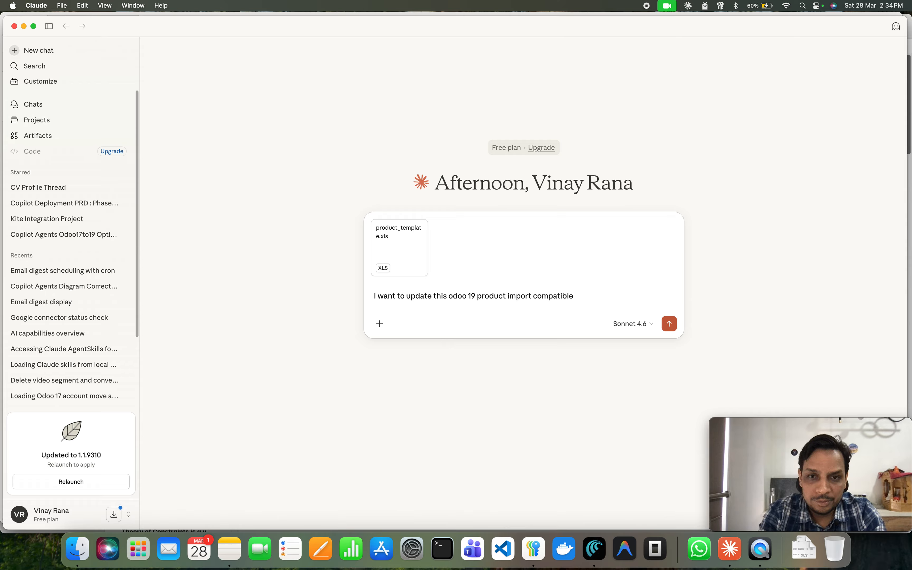
{"action": "type", "text": " file where"}
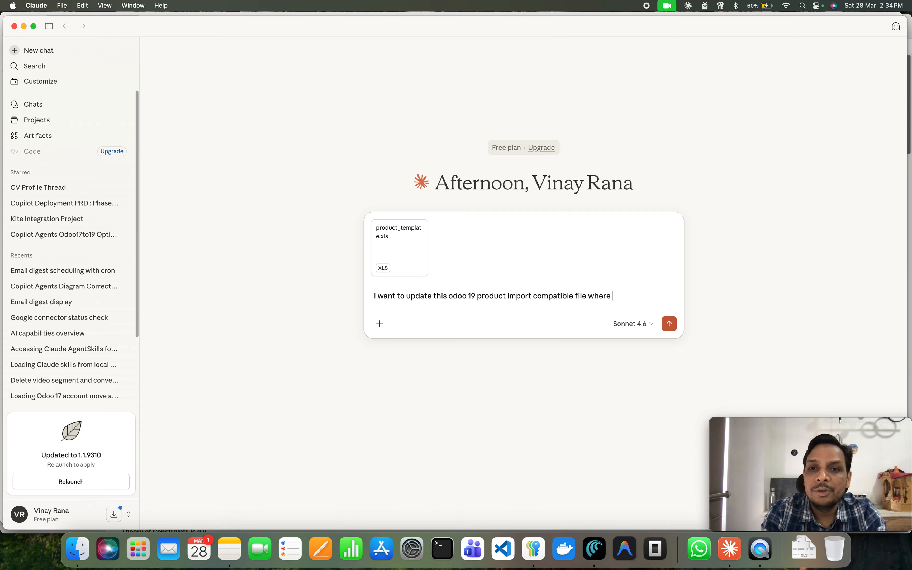
{"action": "type", "text": " you can genera"}
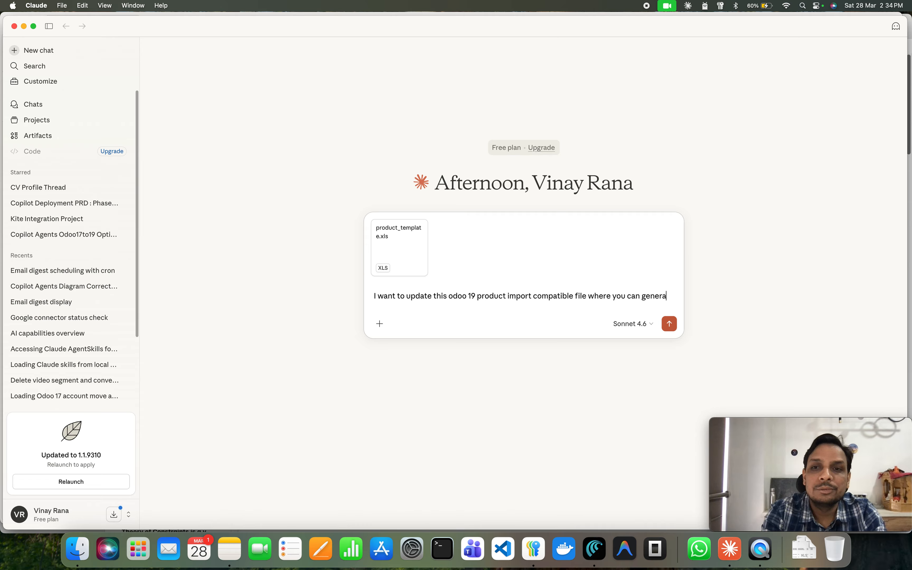
{"action": "type", "text": "te ne"}
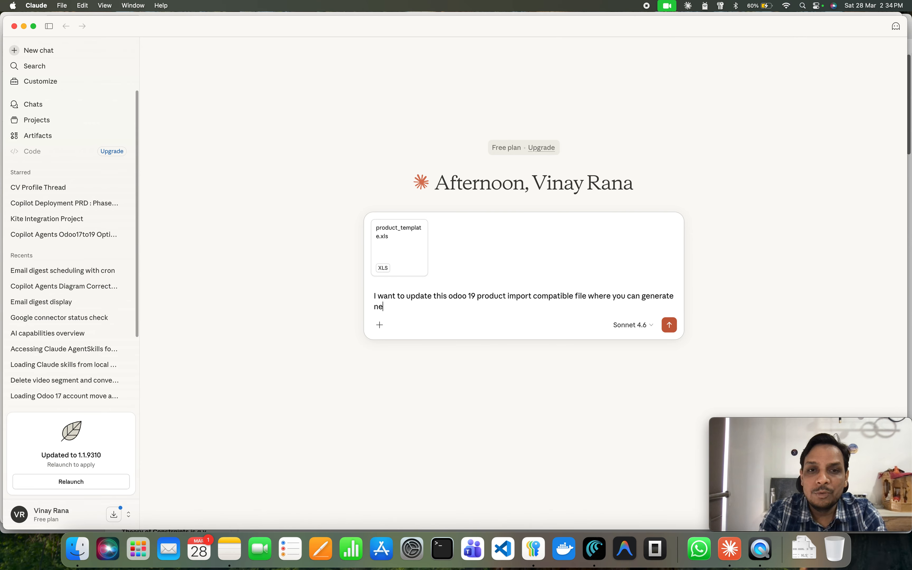
{"action": "type", "text": "w file"}
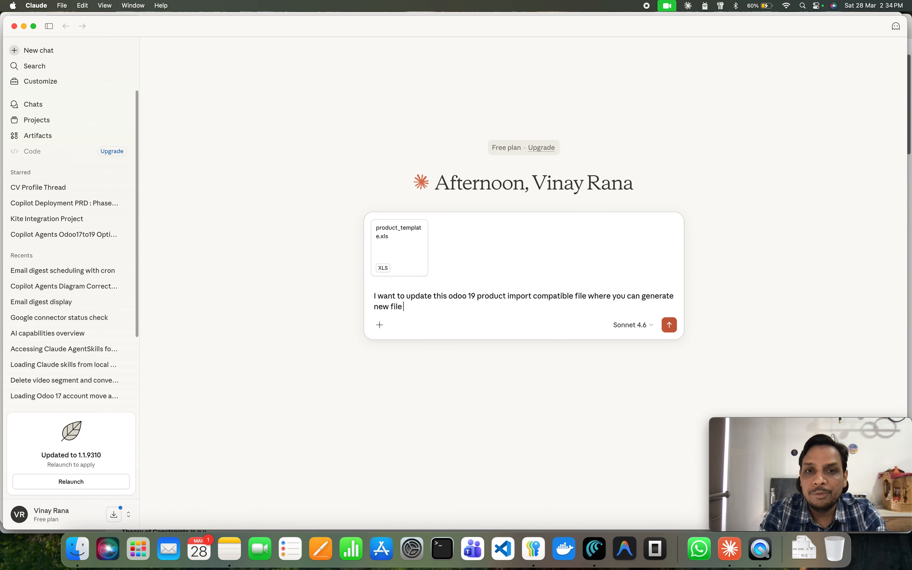
{"action": "type", "text": " from this templa"}
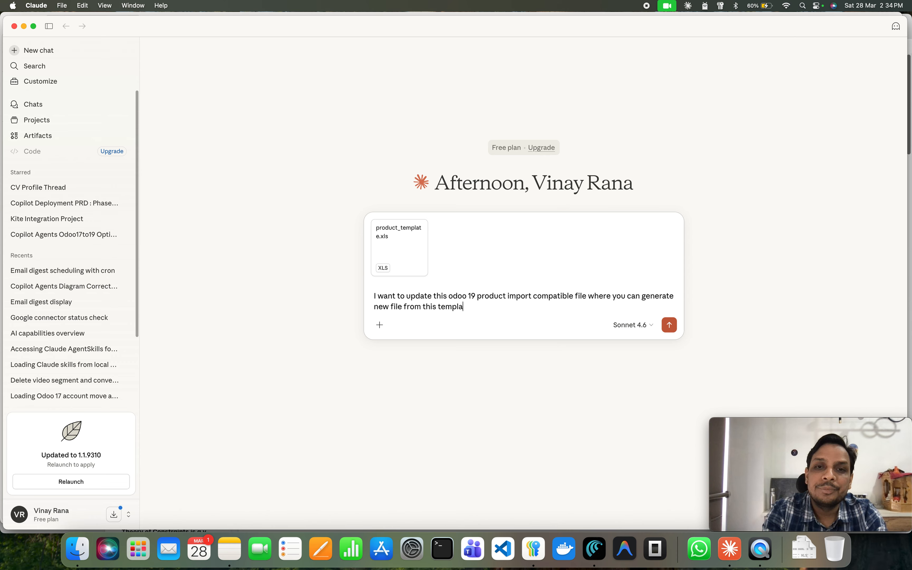
{"action": "type", "text": "te where I w"}
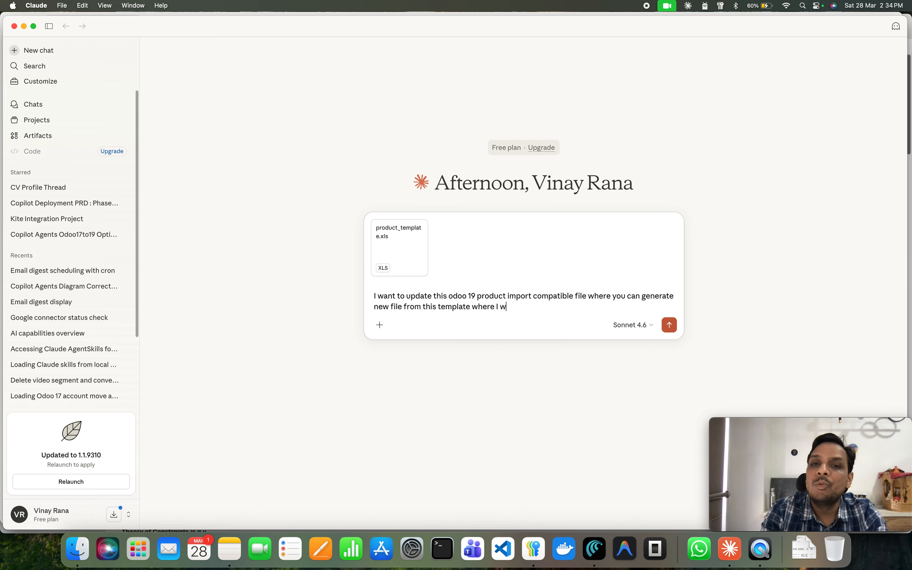
{"action": "type", "text": "ant to "}
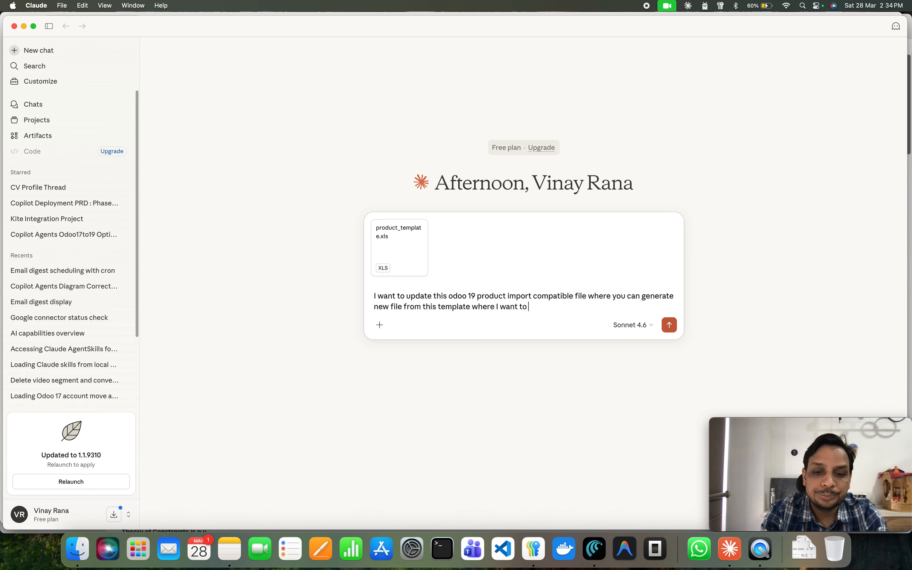
{"action": "type", "text": "update t"}
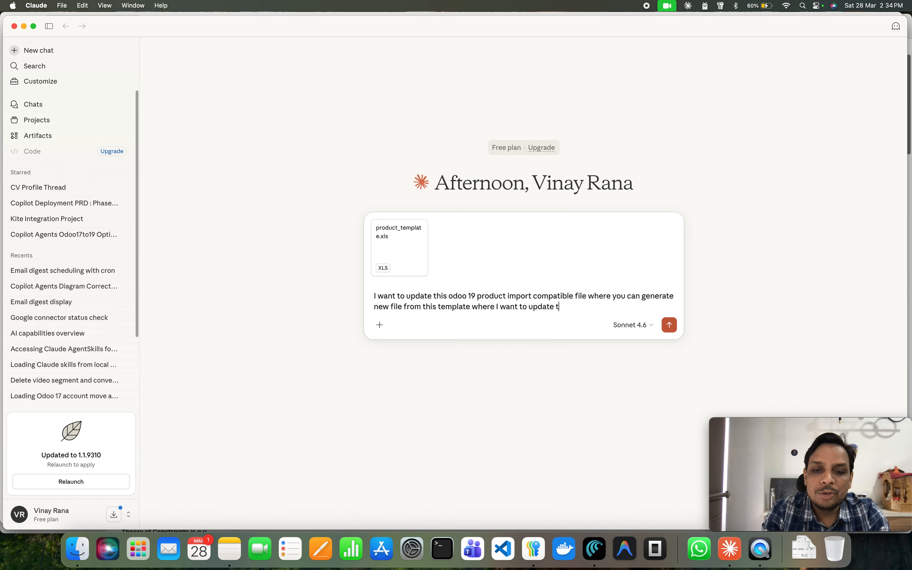
{"action": "type", "text": "oys"}
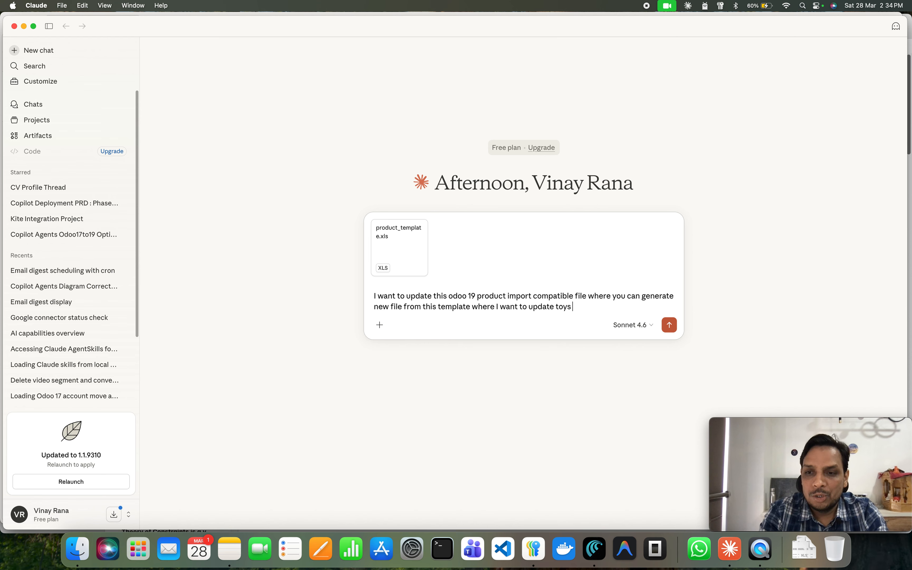
{"action": "type", "text": " sh"}
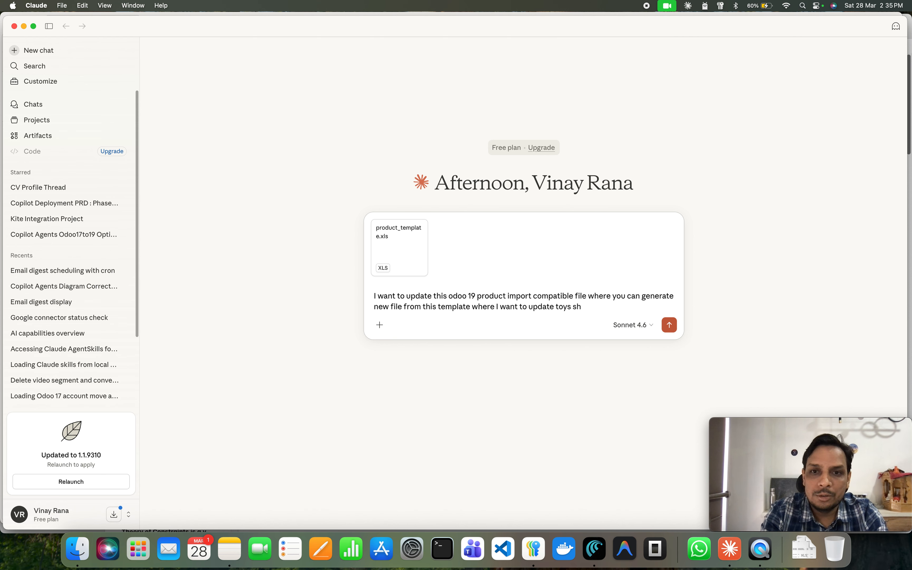
{"action": "key", "text": "BackSpace"}
{"action": "key", "text": "BackSpace"}
{"action": "type", "text": "related"}
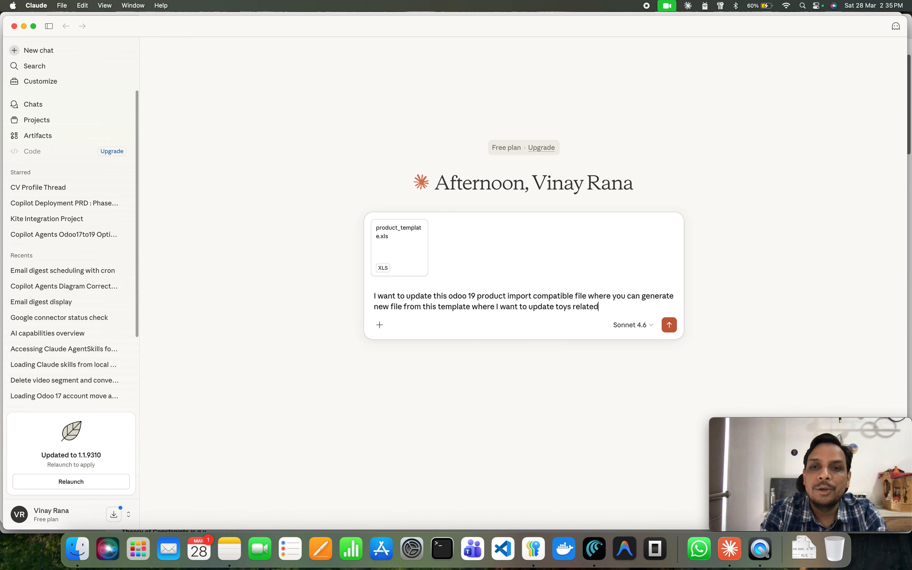
{"action": "type", "text": " products"}
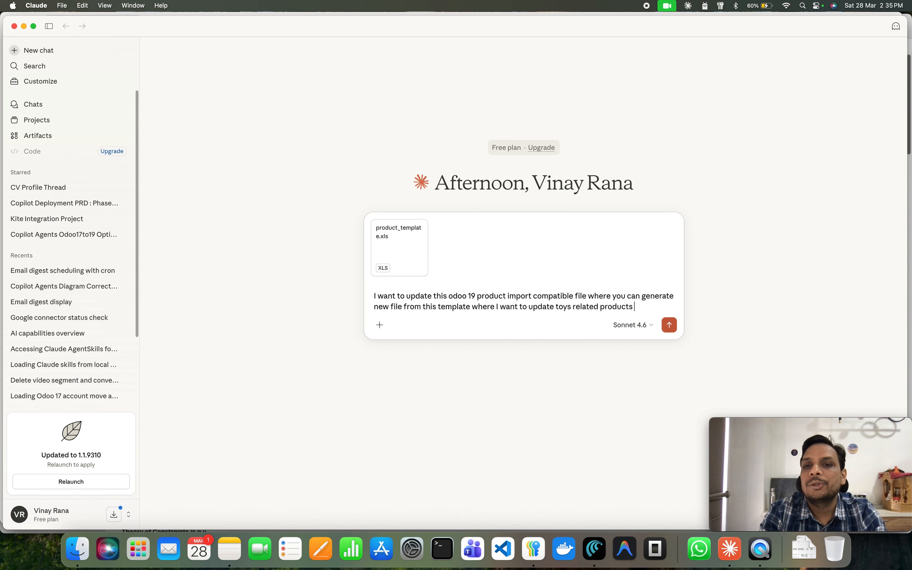
{"action": "type", "text": " which I w"}
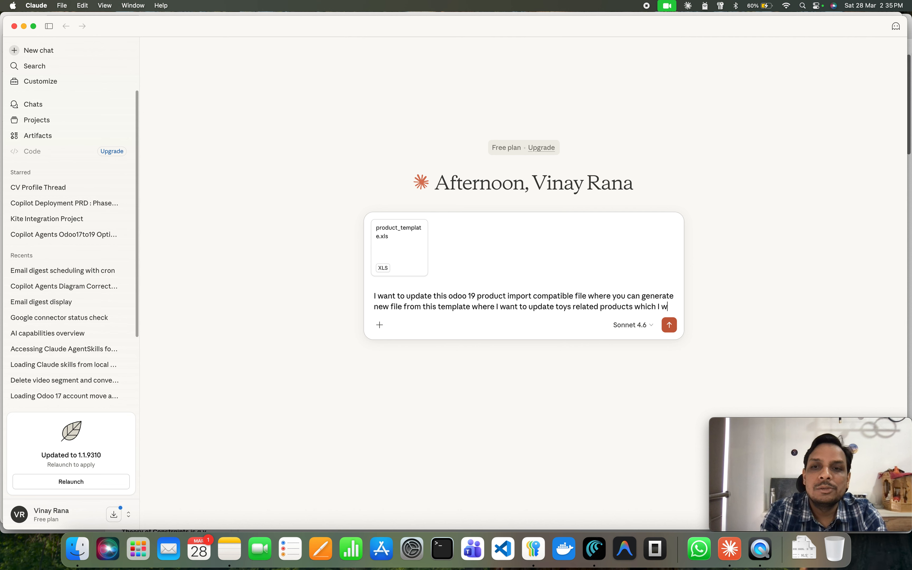
{"action": "type", "text": "ill use for"}
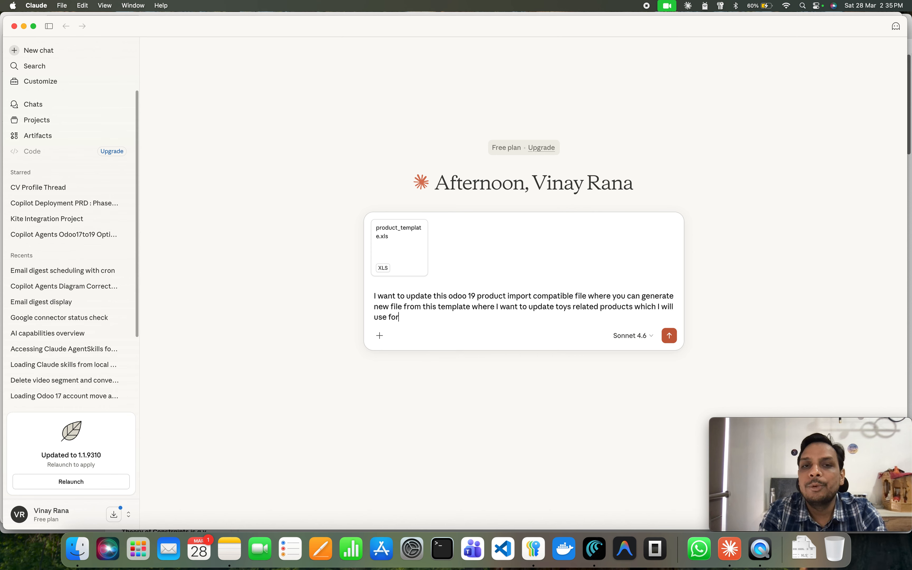
{"action": "type", "text": " my "}
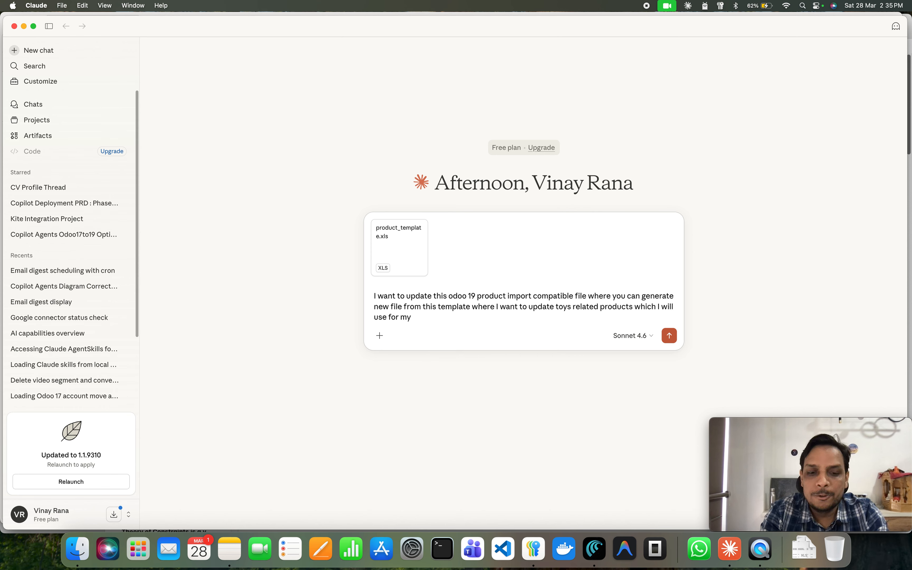
{"action": "type", "text": "toys"}
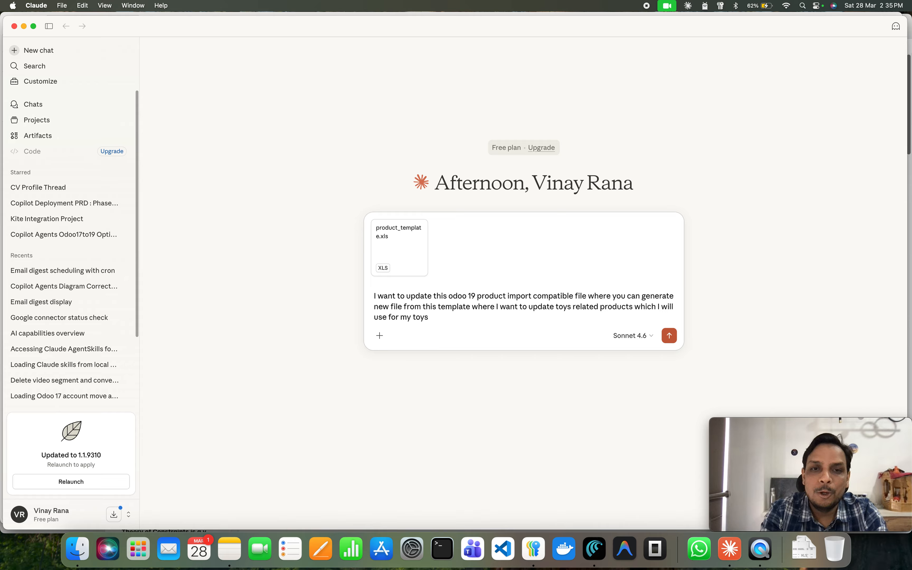
{"action": "type", "text": " ecomme"}
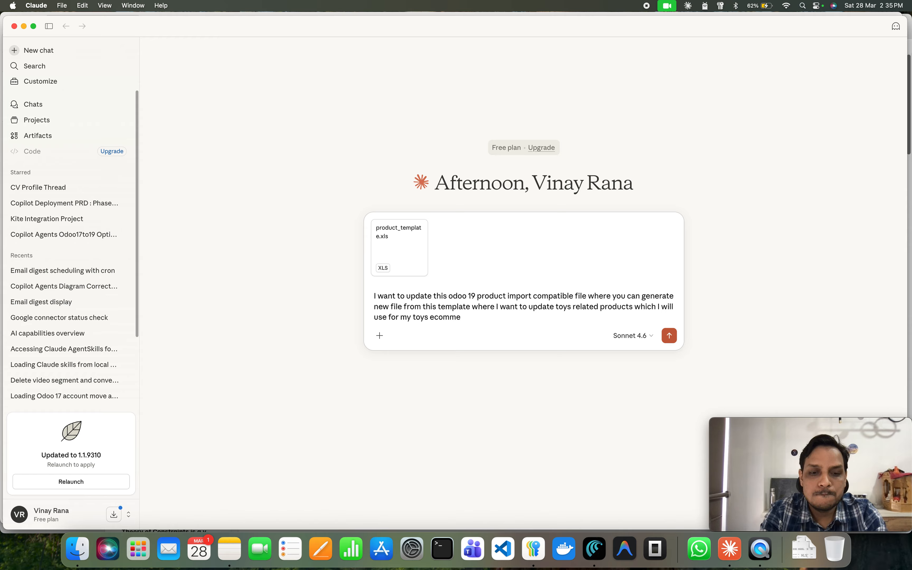
{"action": "type", "text": "rce case"}
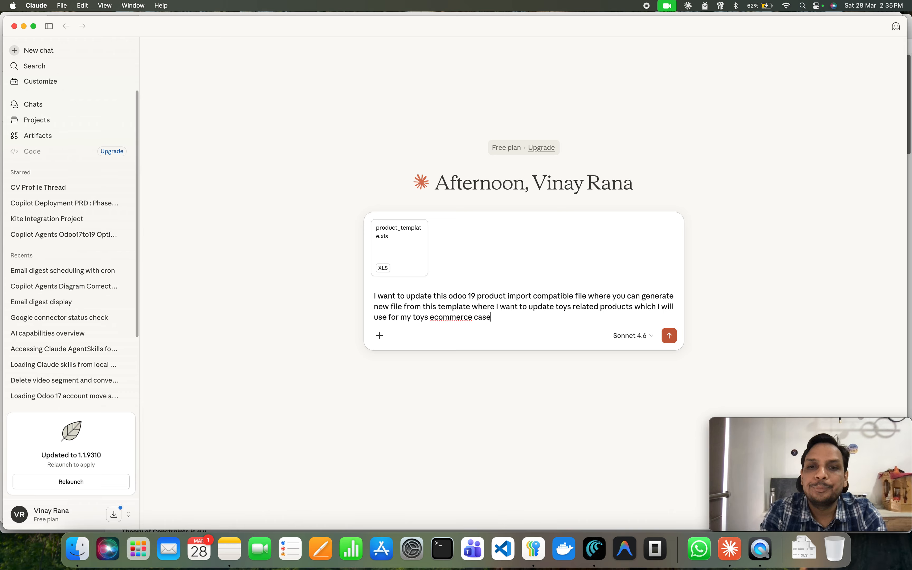
{"action": "type", "text": " study"}
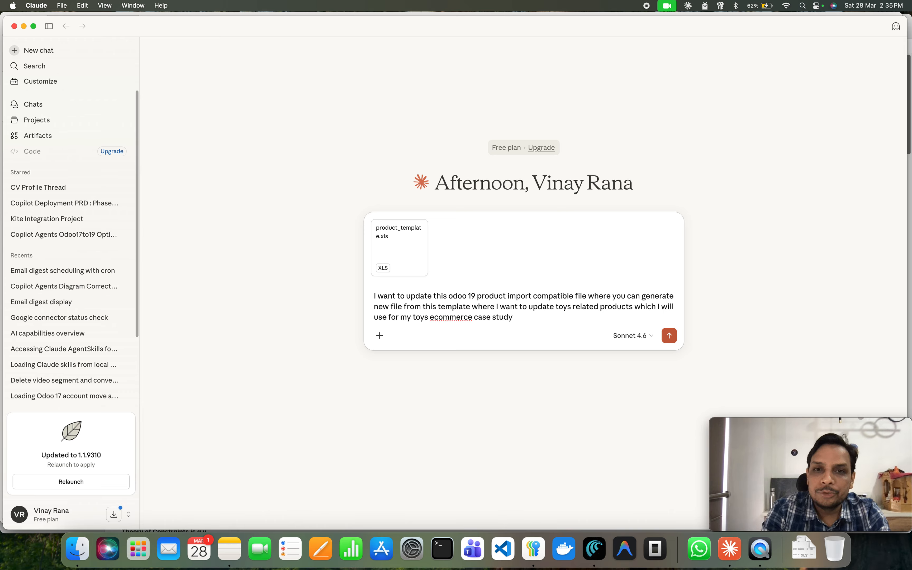
{"action": "type", "text": "."}
Finish the prompt with "ecommerce case study." and send it with the attached template.
{"action": "key", "text": "Return"}
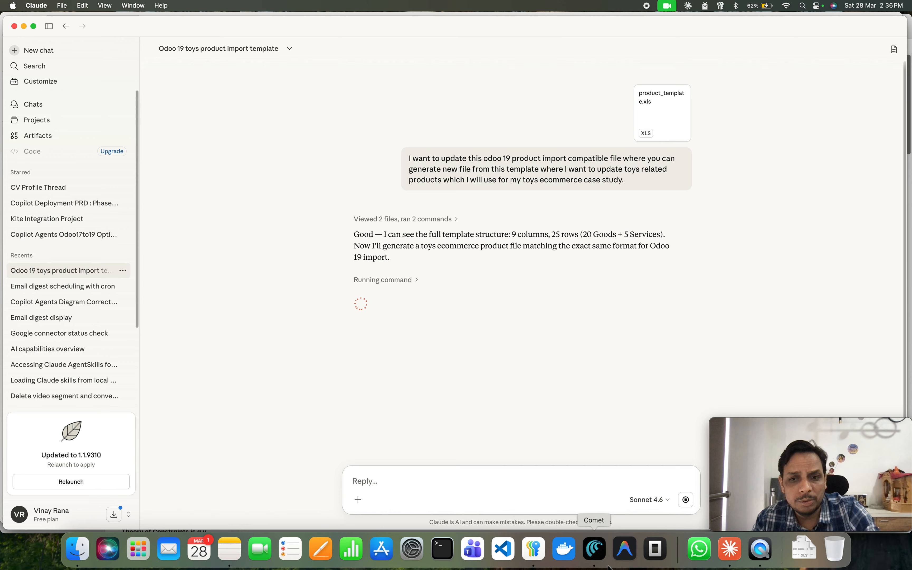
Switch to the browser, open the Customers import screen, and download the Import Template for Contacts.
{"action": "left_click", "coordinate": [594, 548]}
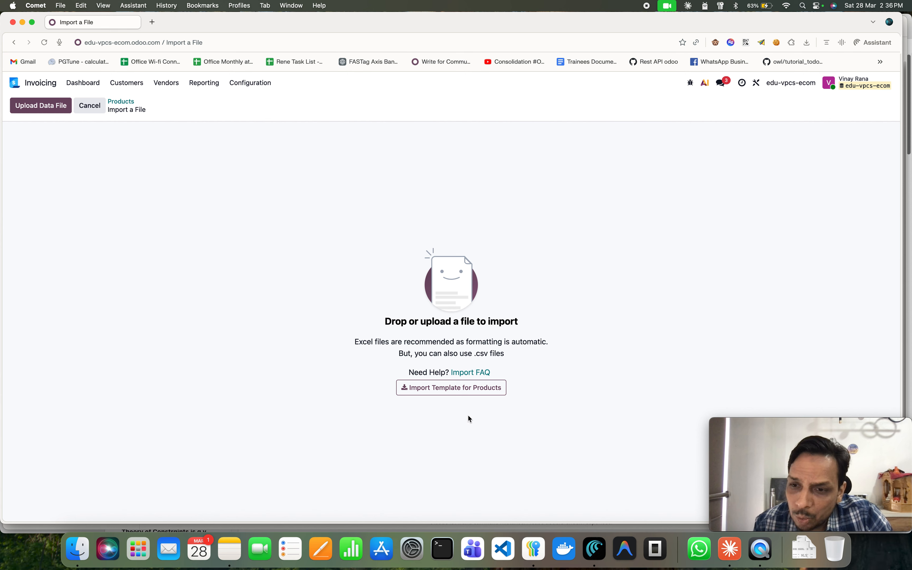
{"action": "left_click", "coordinate": [127, 84]}
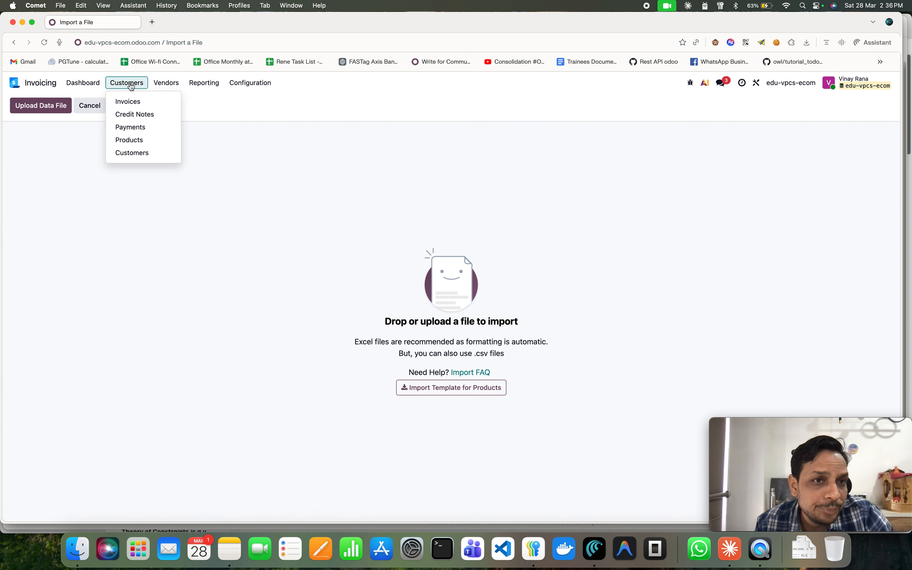
{"action": "left_click", "coordinate": [133, 153]}
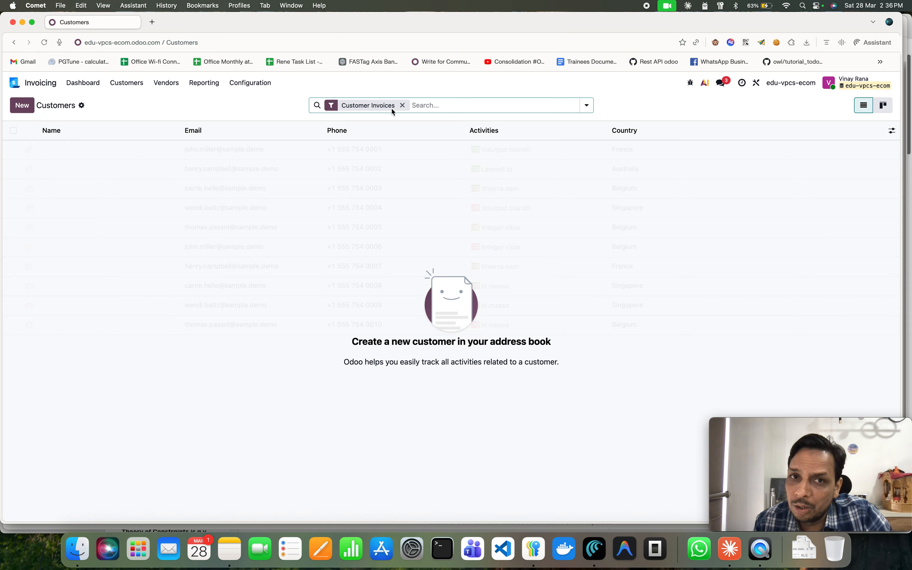
{"action": "left_click", "coordinate": [81, 106]}
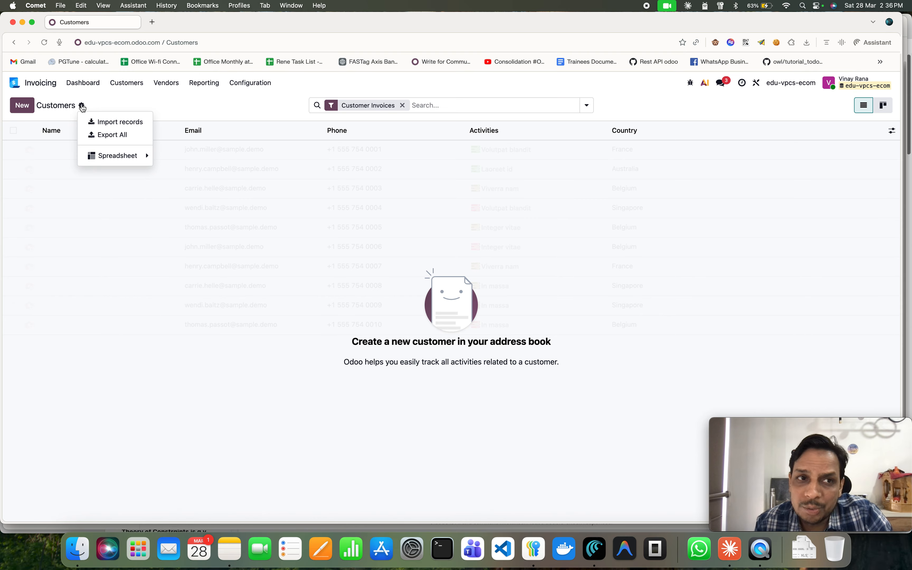
{"action": "left_click", "coordinate": [113, 121]}
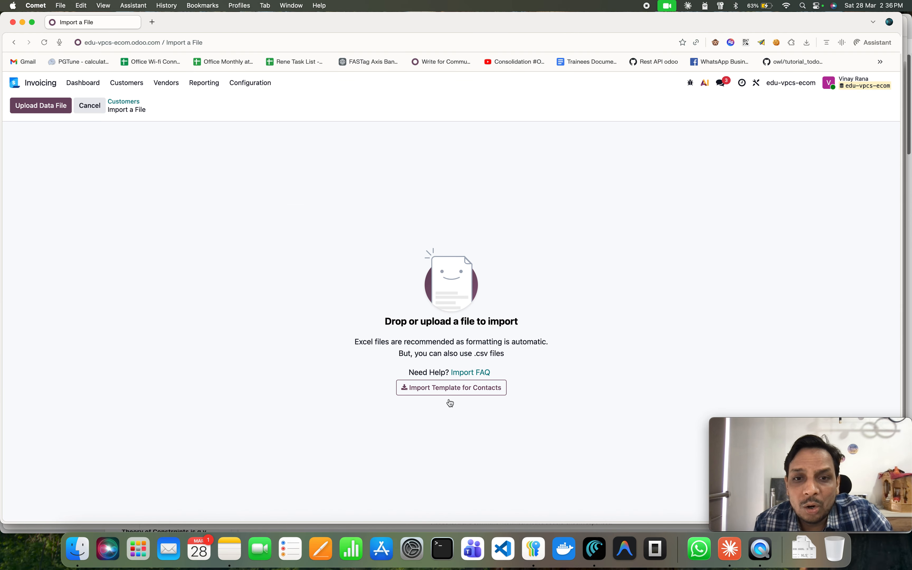
{"action": "left_click", "coordinate": [455, 390]}
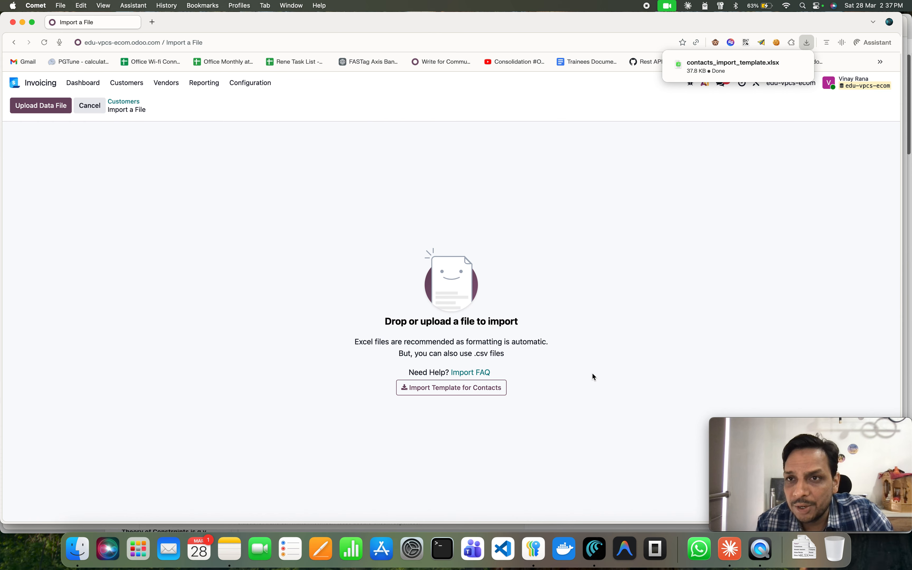
Open contacts_import_template.xlsx, examine its contact columns, and close the spreadsheet.
{"action": "mouse_move", "coordinate": [746, 66]}
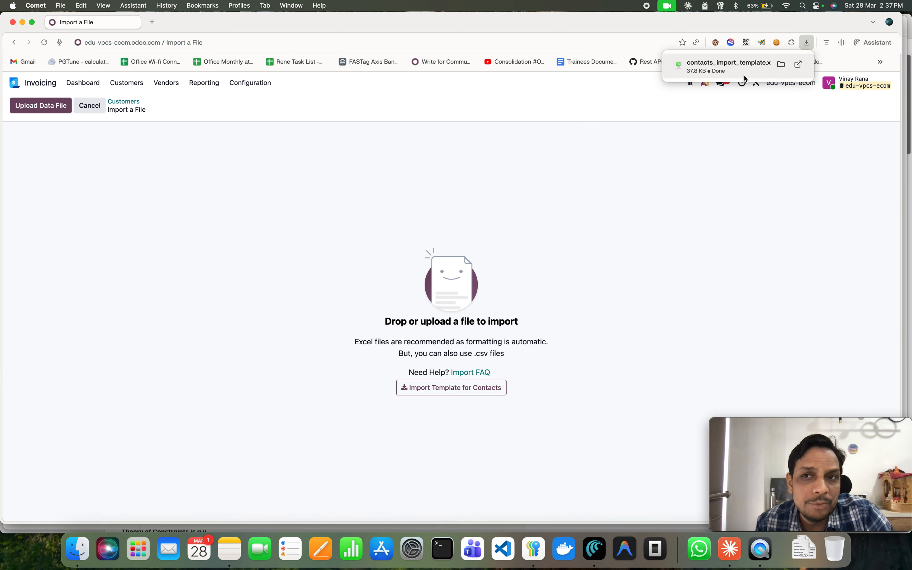
{"action": "left_click", "coordinate": [745, 74]}
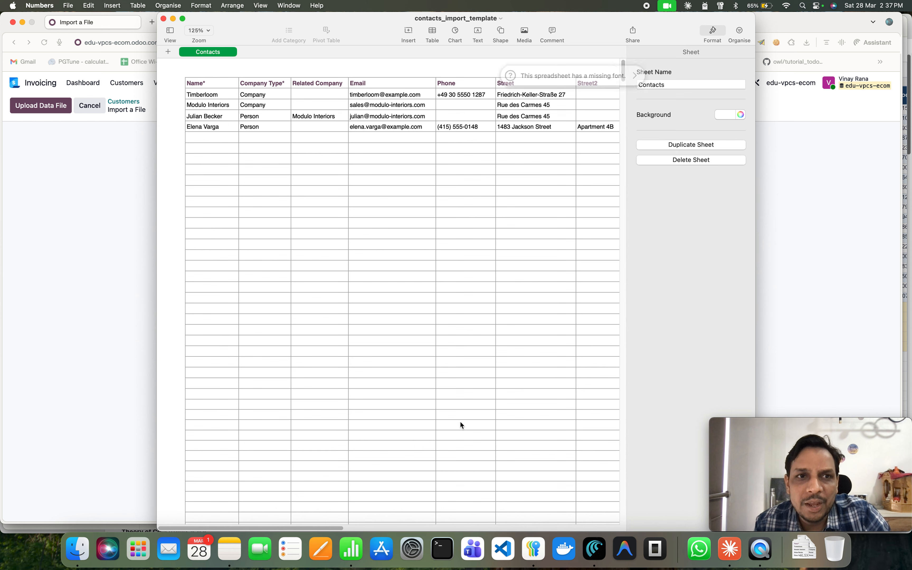
{"action": "left_click", "coordinate": [713, 32]}
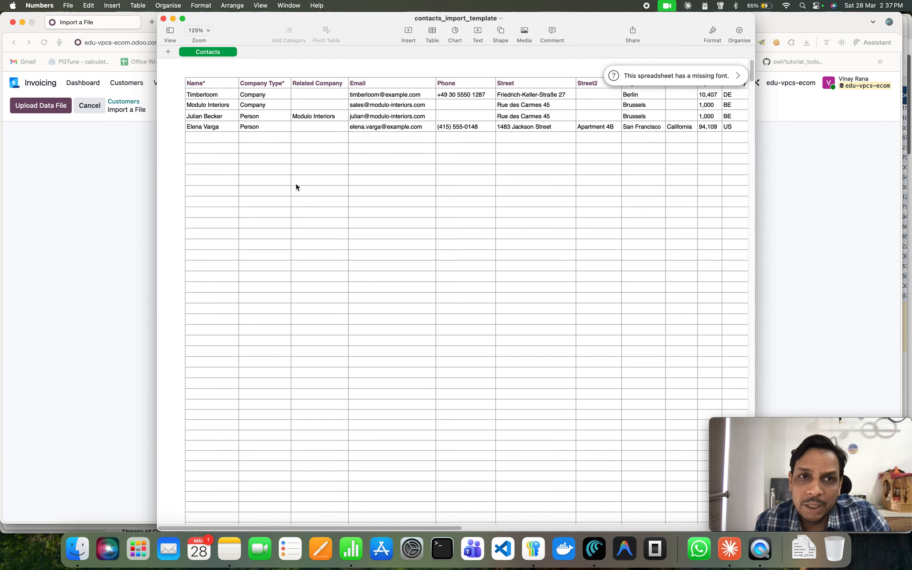
{"action": "left_click", "coordinate": [268, 105]}
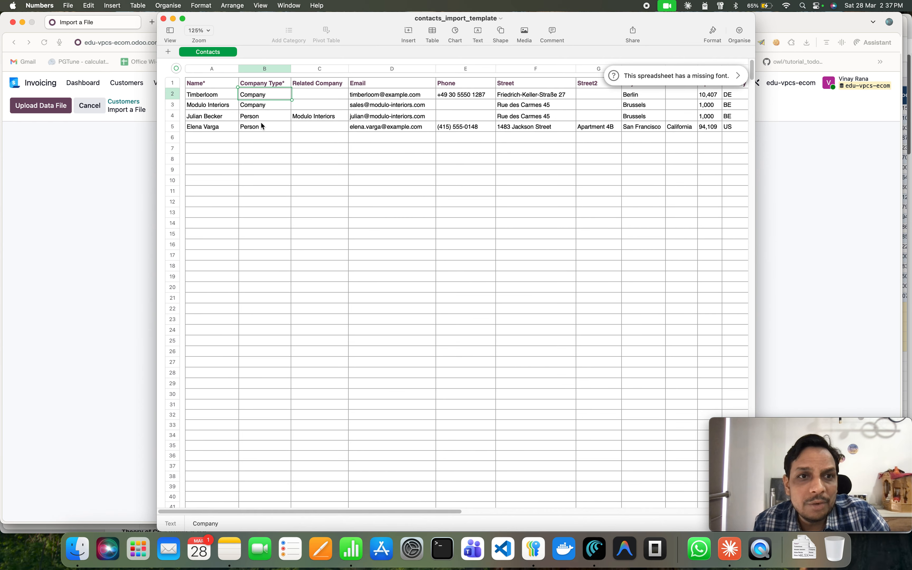
{"action": "left_click", "coordinate": [261, 121]}
{"action": "left_click", "coordinate": [262, 127]}
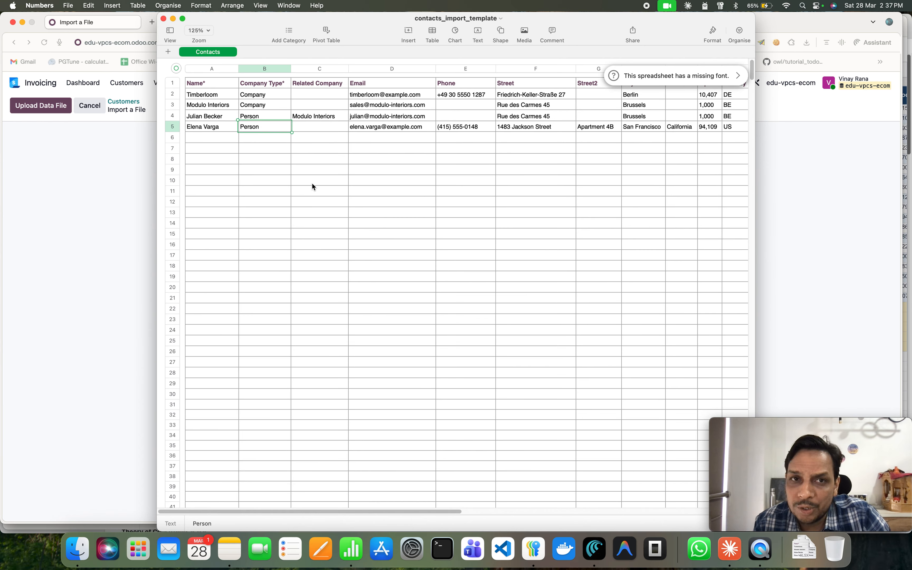
{"action": "left_click", "coordinate": [319, 118]}
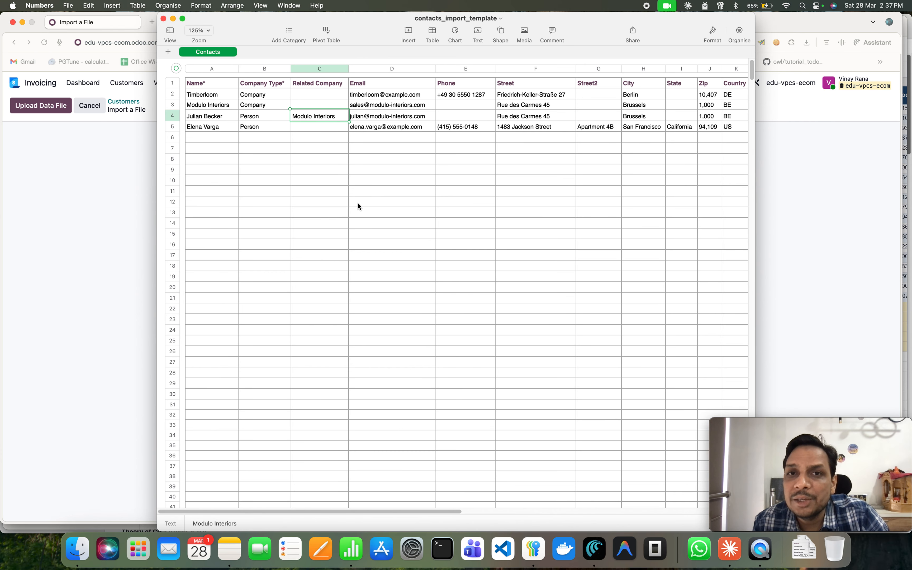
{"action": "scroll", "coordinate": [358, 203], "scroll_direction": "right", "scroll_amount": 10}
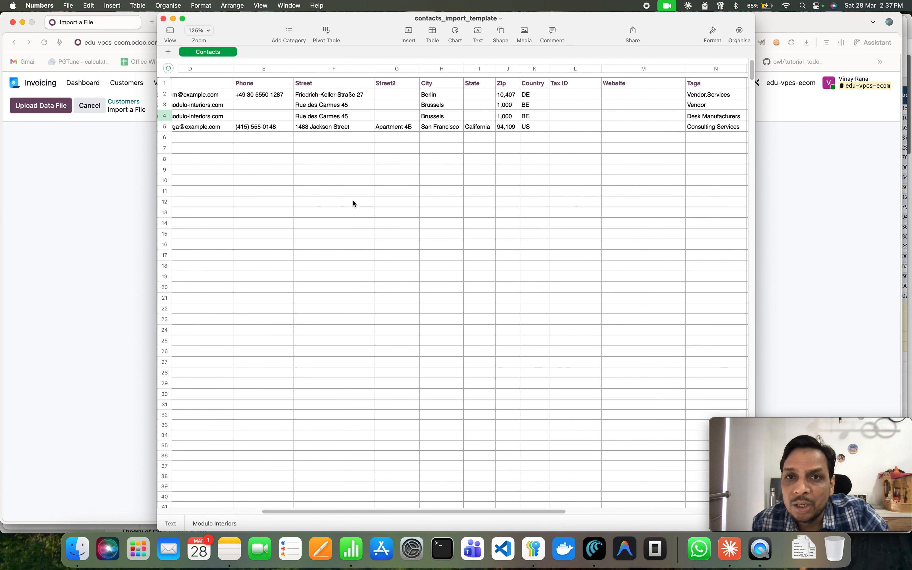
{"action": "scroll", "coordinate": [343, 177], "scroll_direction": "right", "scroll_amount": 3}
{"action": "left_click", "coordinate": [399, 98]}
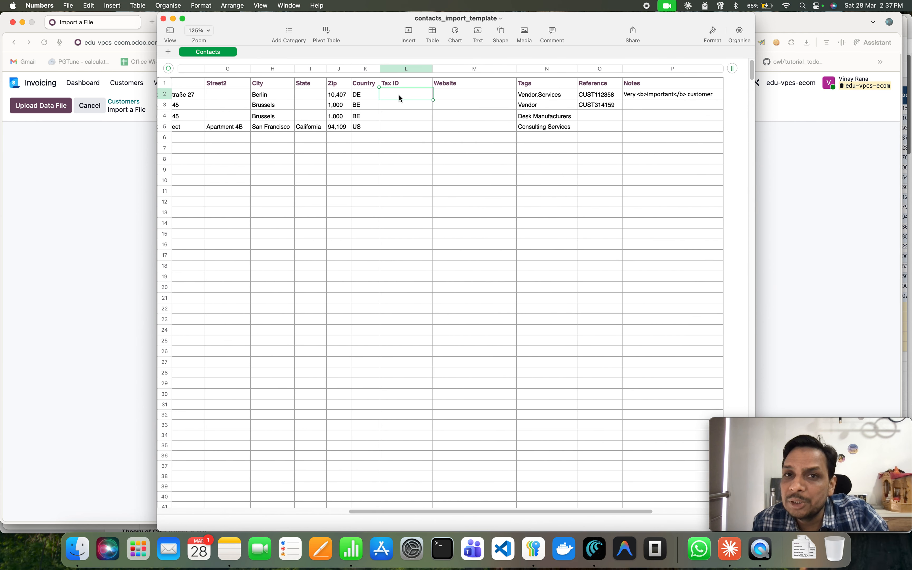
{"action": "left_click", "coordinate": [444, 94]}
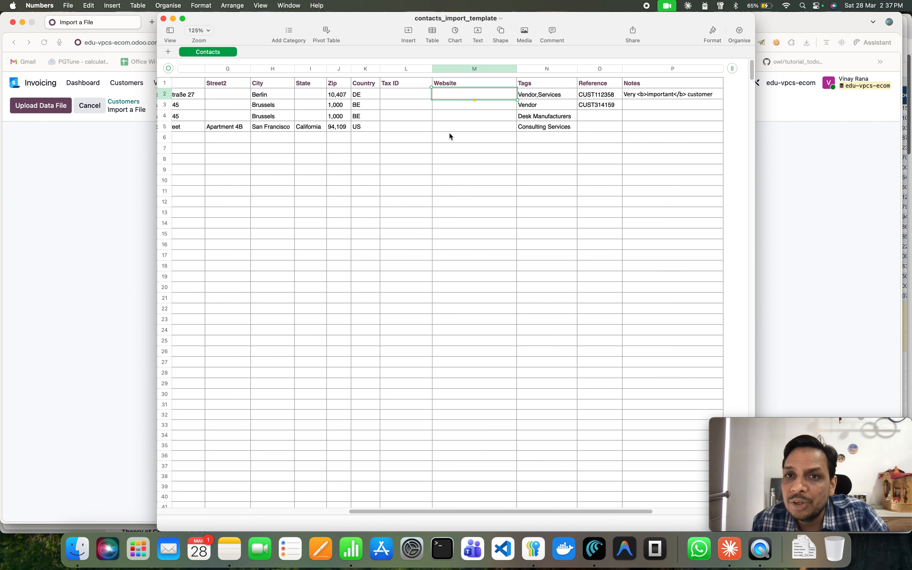
{"action": "scroll", "coordinate": [450, 136], "scroll_direction": "left", "scroll_amount": 10}
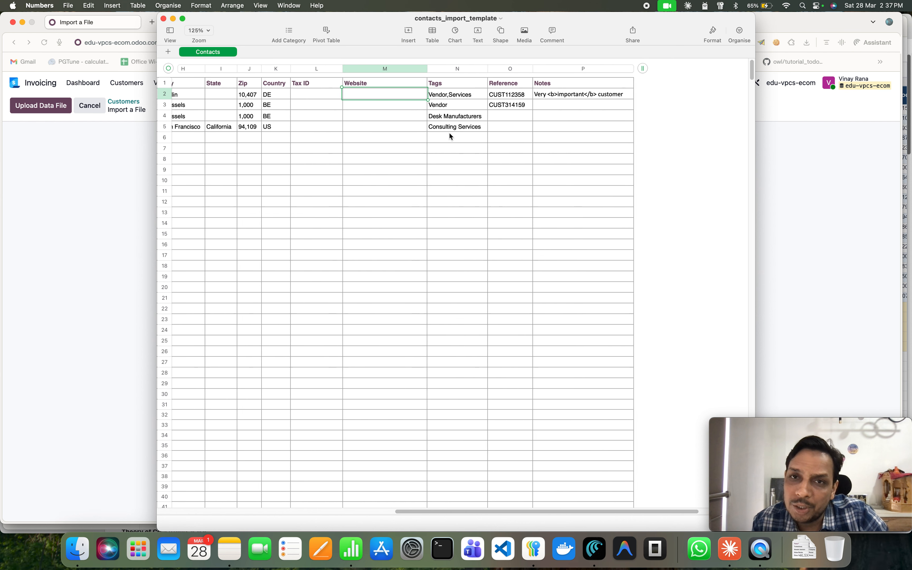
{"action": "scroll", "coordinate": [449, 132], "scroll_direction": "left", "scroll_amount": 8}
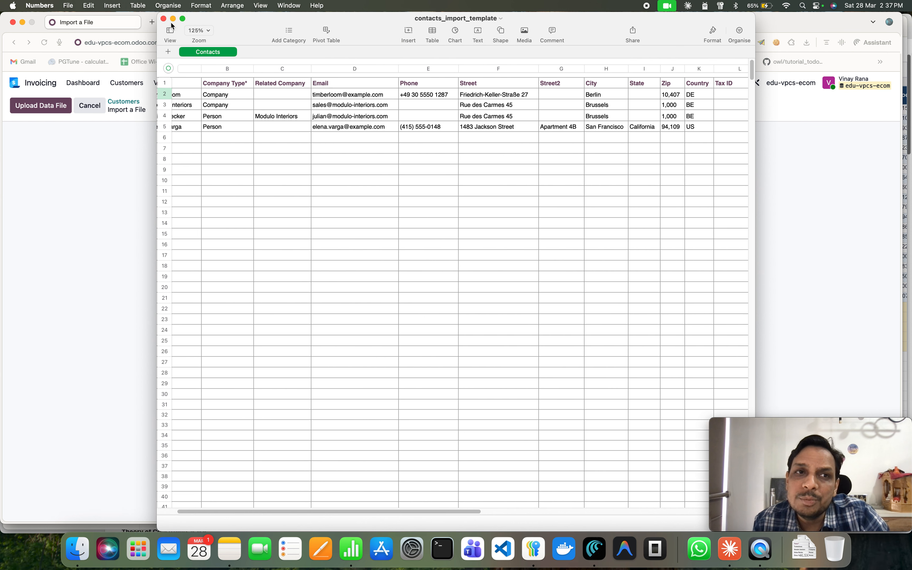
{"action": "left_click", "coordinate": [163, 19]}
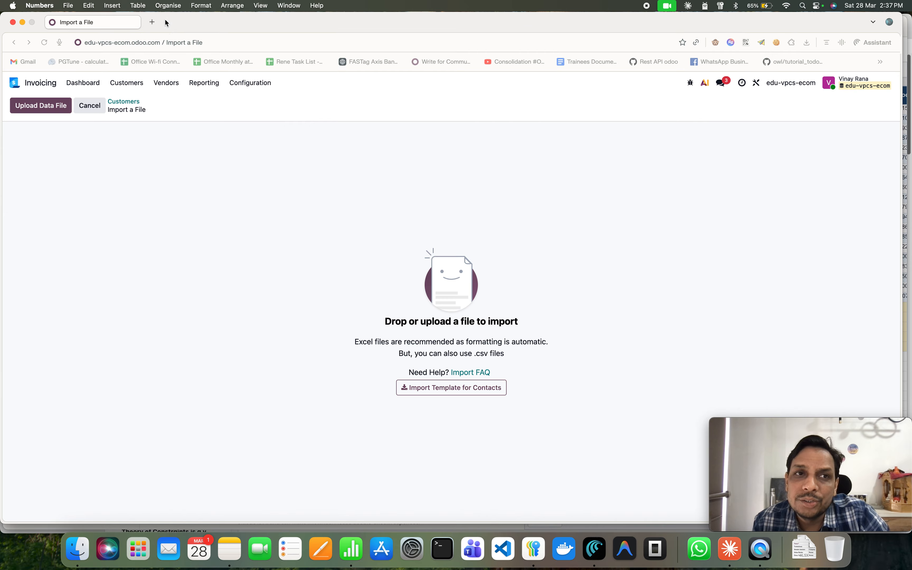
Open the Vendors import screen and download its Import Template for Contacts.
{"action": "left_click", "coordinate": [167, 83]}
{"action": "left_click", "coordinate": [167, 84]}
{"action": "left_click", "coordinate": [168, 87]}
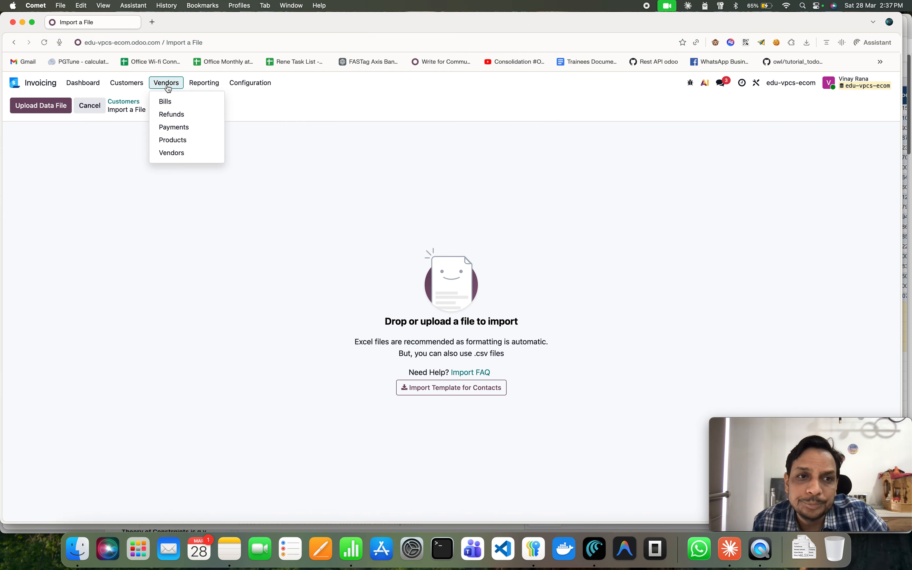
{"action": "left_click", "coordinate": [176, 152]}
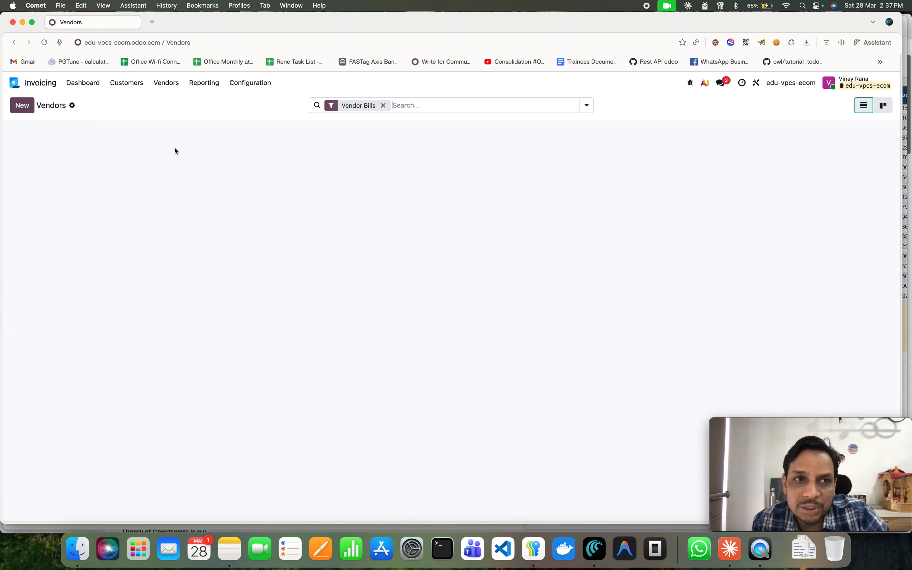
{"action": "left_click", "coordinate": [72, 106]}
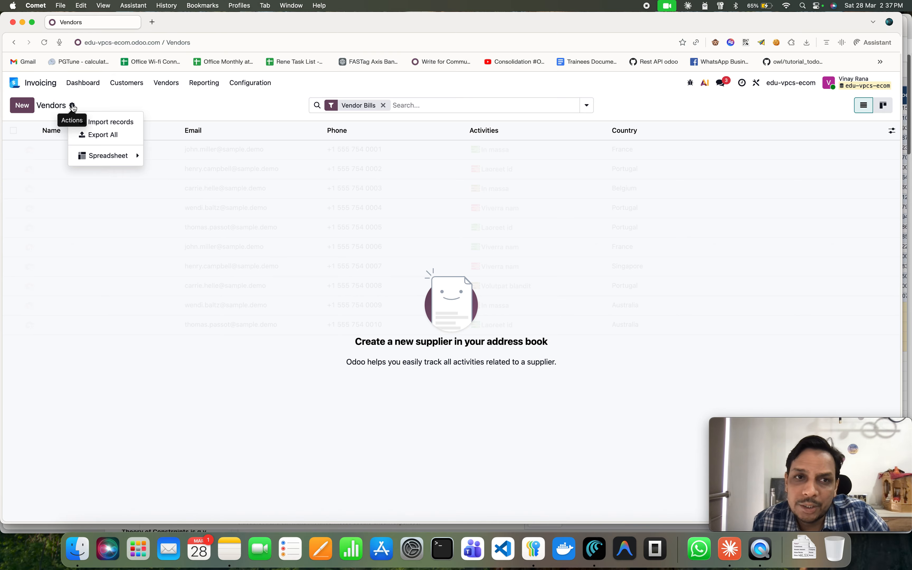
{"action": "left_click", "coordinate": [93, 123]}
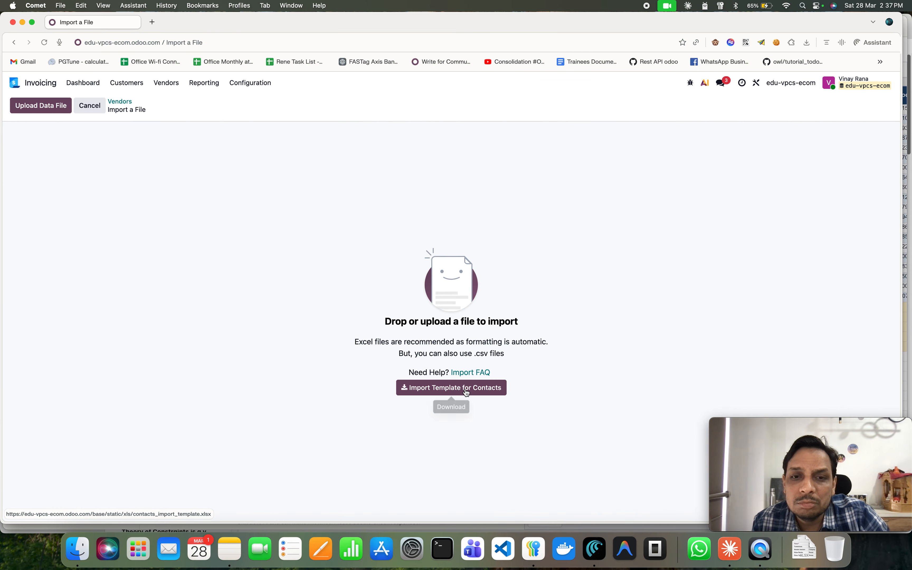
{"action": "left_click", "coordinate": [467, 392]}
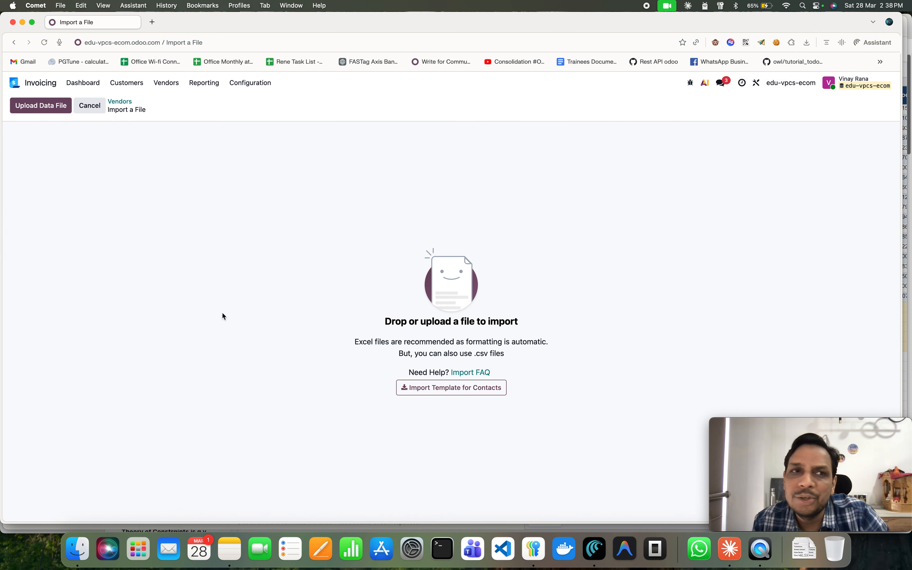
Switch to Claude and examine the columns of the generated Toys products odoo19 spreadsheet.
{"action": "left_click", "coordinate": [730, 549]}
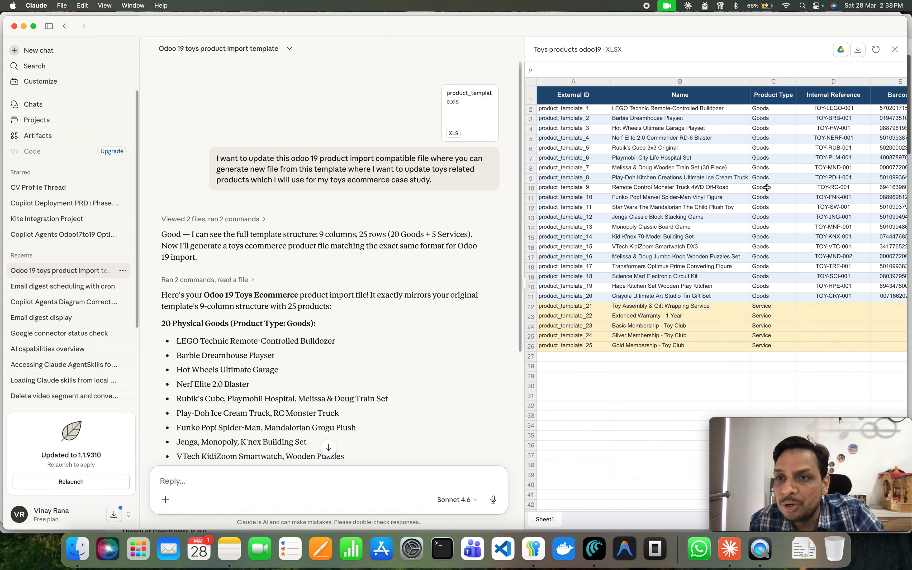
{"action": "scroll", "coordinate": [764, 185], "scroll_direction": "right", "scroll_amount": 3}
{"action": "scroll", "coordinate": [814, 154], "scroll_direction": "right", "scroll_amount": 5}
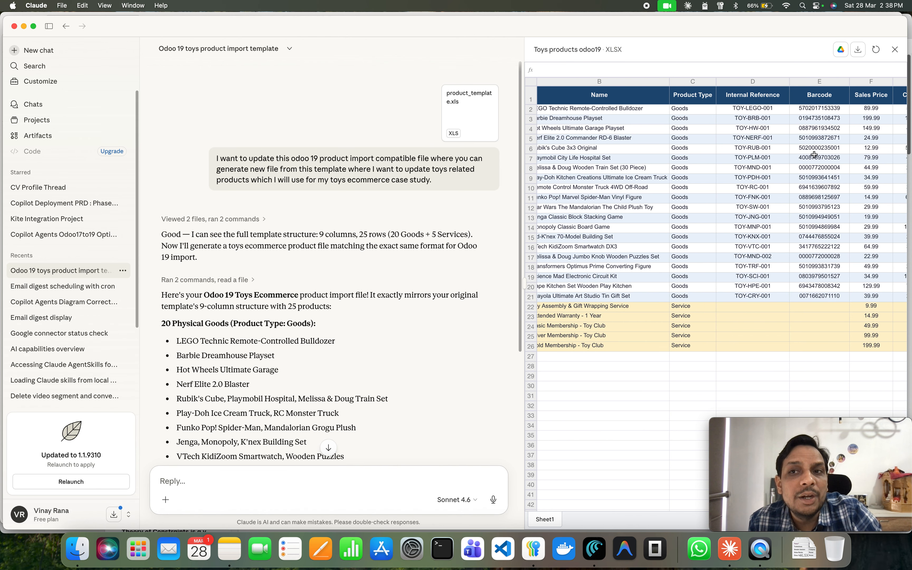
{"action": "scroll", "coordinate": [793, 283], "scroll_direction": "right", "scroll_amount": 2}
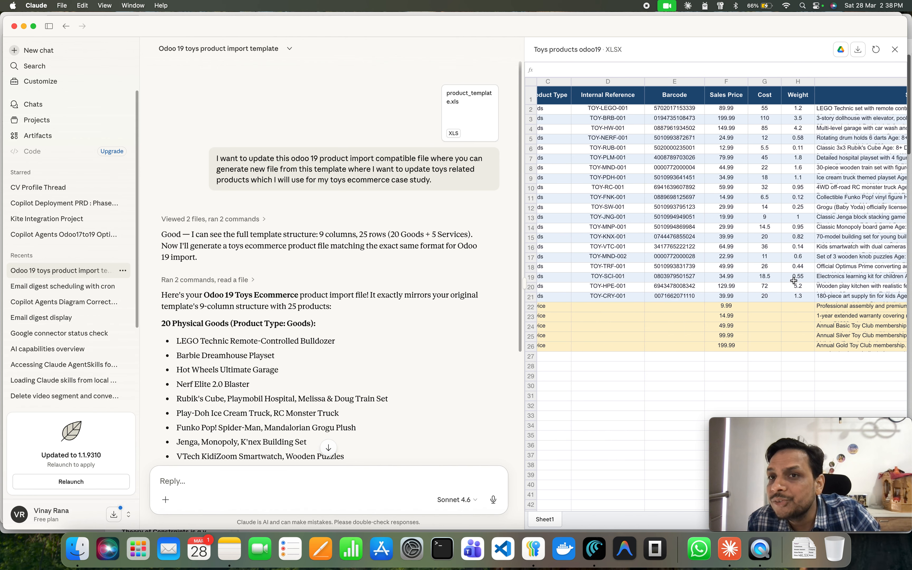
{"action": "scroll", "coordinate": [794, 279], "scroll_direction": "right", "scroll_amount": 4}
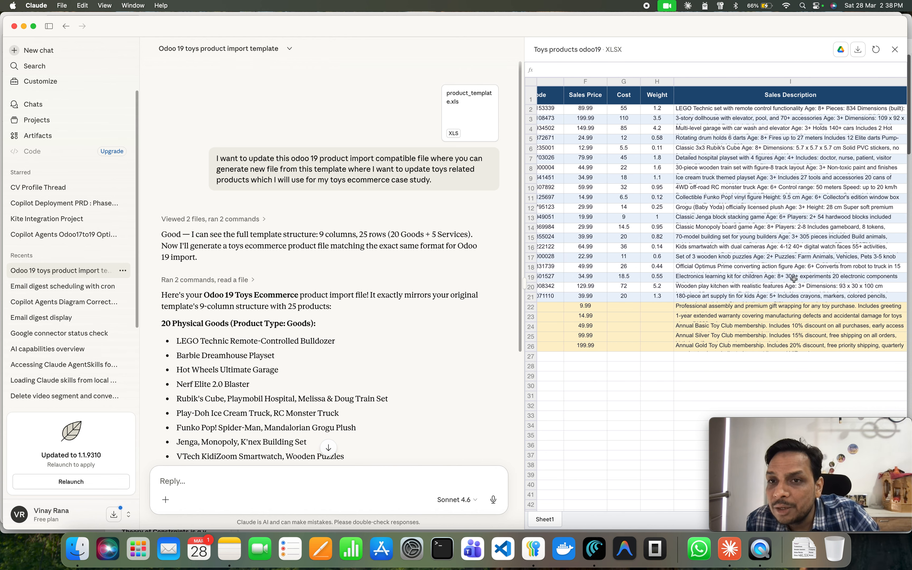
{"action": "scroll", "coordinate": [794, 279], "scroll_direction": "left", "scroll_amount": 8}
{"action": "scroll", "coordinate": [776, 279], "scroll_direction": "right", "scroll_amount": 4}
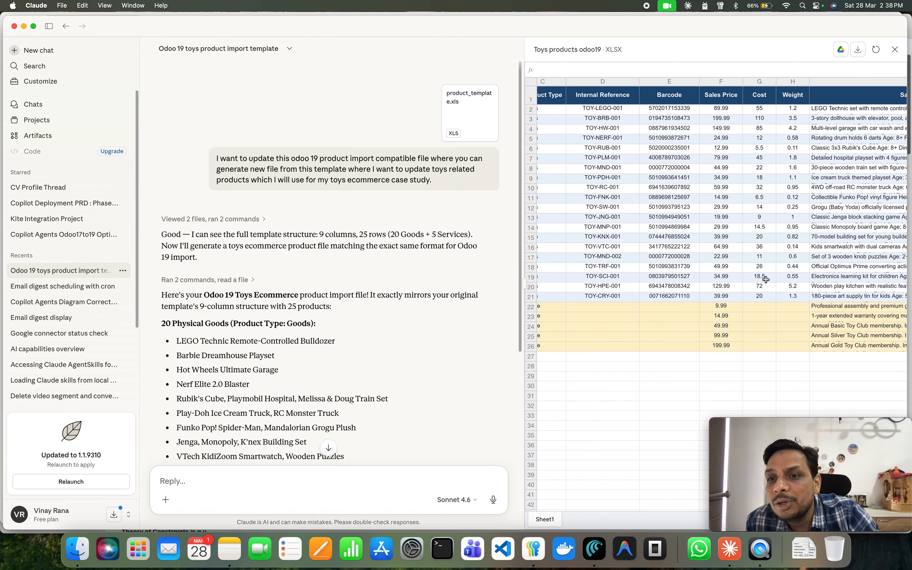
{"action": "scroll", "coordinate": [767, 279], "scroll_direction": "right", "scroll_amount": 3}
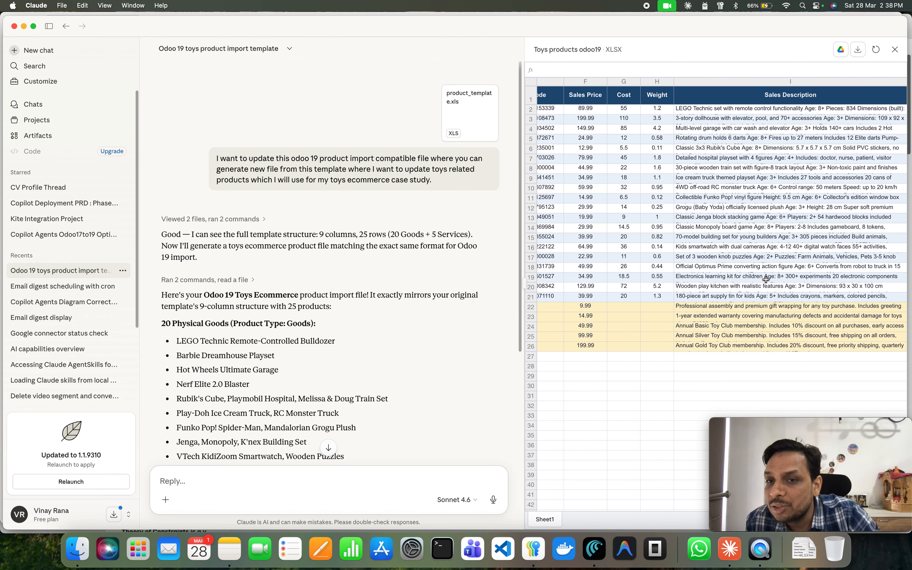
{"action": "scroll", "coordinate": [766, 279], "scroll_direction": "left", "scroll_amount": 8}
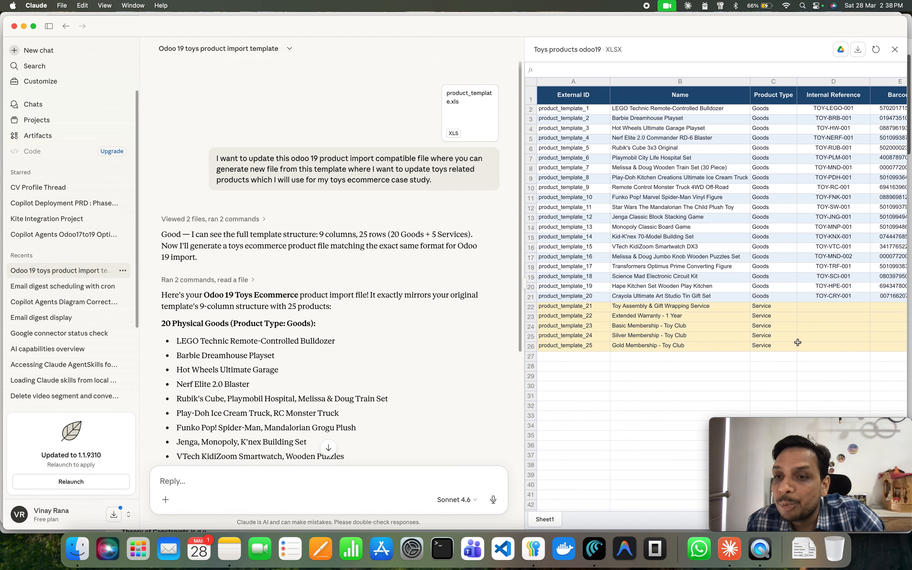
{"action": "scroll", "coordinate": [798, 343], "scroll_direction": "right", "scroll_amount": 5}
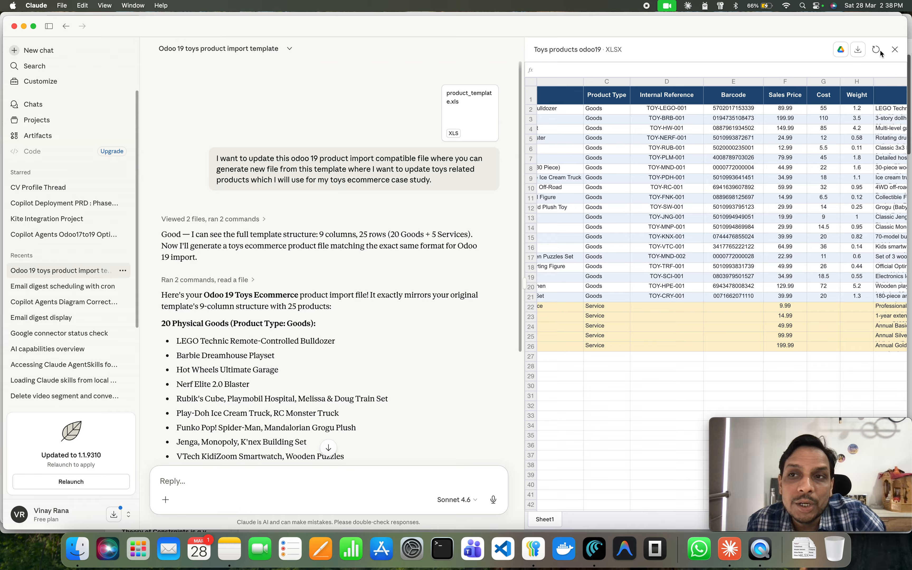
Download the generated toys_products_odoo19.xlsx file from the Claude preview into the Downloads folder.
{"action": "left_click", "coordinate": [859, 51]}
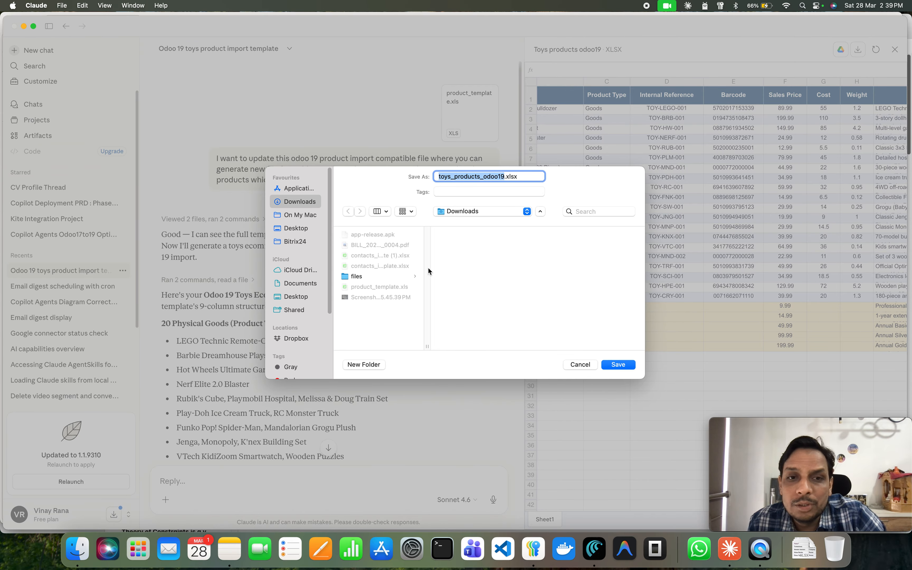
{"action": "left_click", "coordinate": [619, 364]}
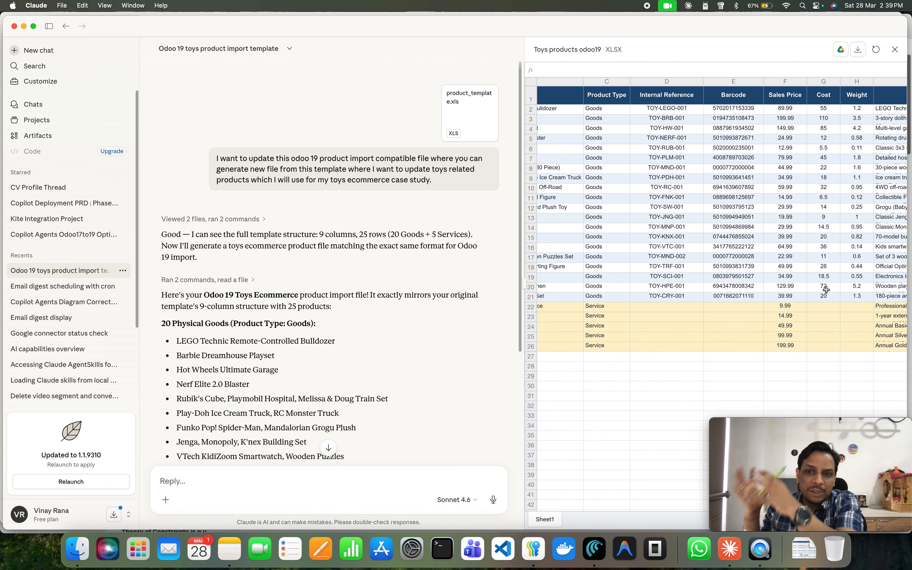
{"action": "scroll", "coordinate": [826, 290], "scroll_direction": "left", "scroll_amount": 5}
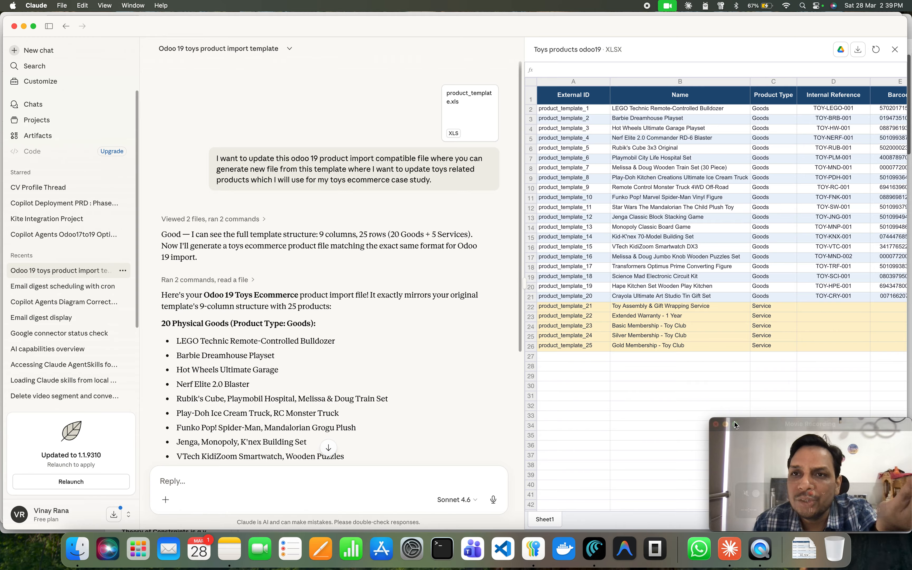
Open the Downloads folder in Finder and delete the duplicate contacts_import_template (1).xlsx file.
{"action": "left_click", "coordinate": [79, 564]}
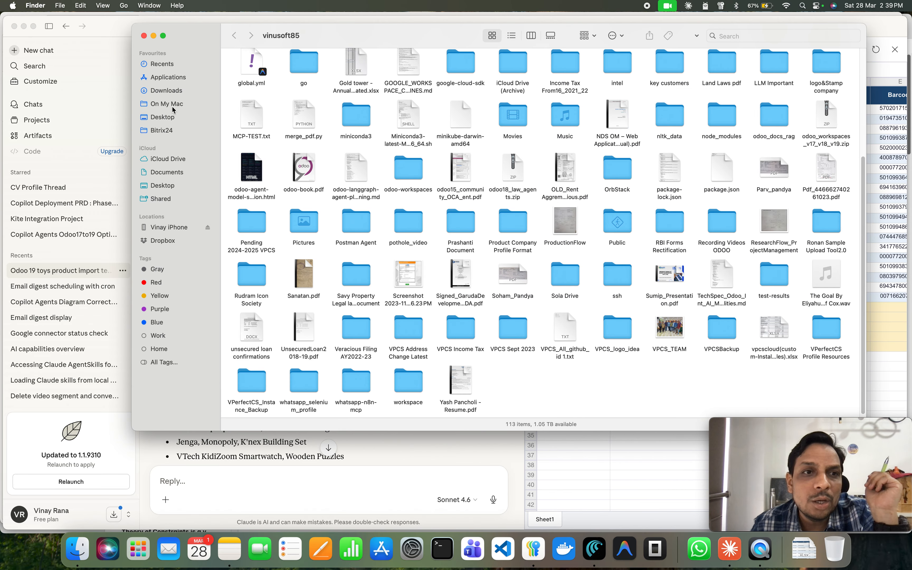
{"action": "left_click", "coordinate": [176, 92]}
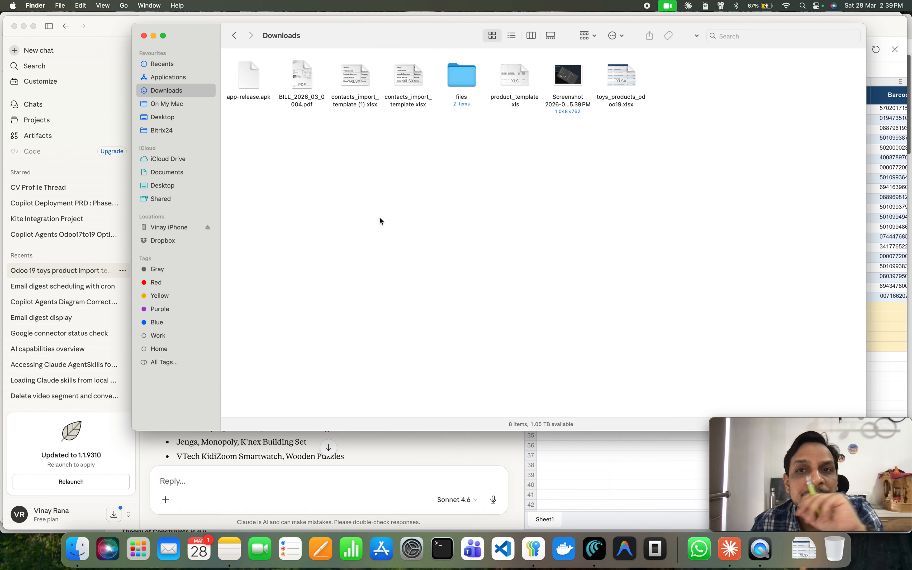
{"action": "left_click", "coordinate": [616, 100]}
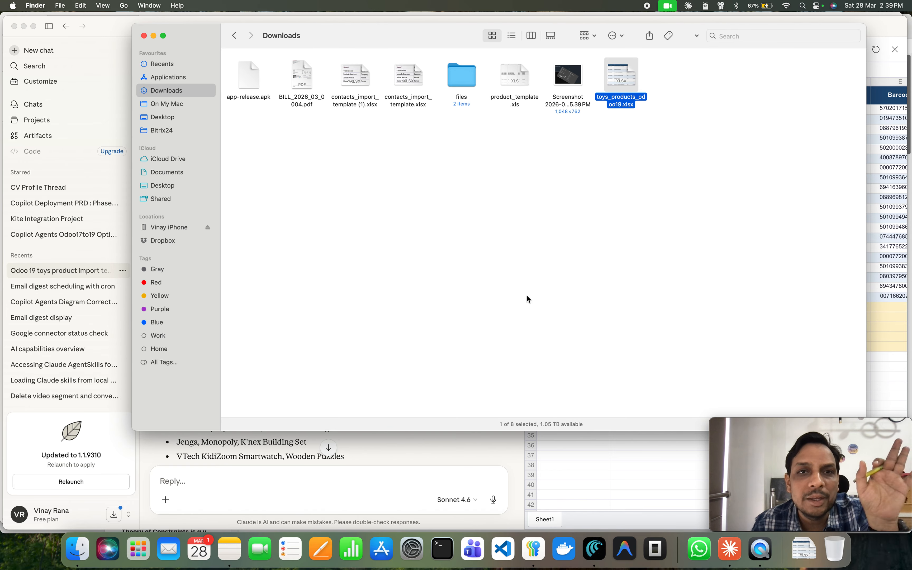
{"action": "left_click", "coordinate": [353, 101]}
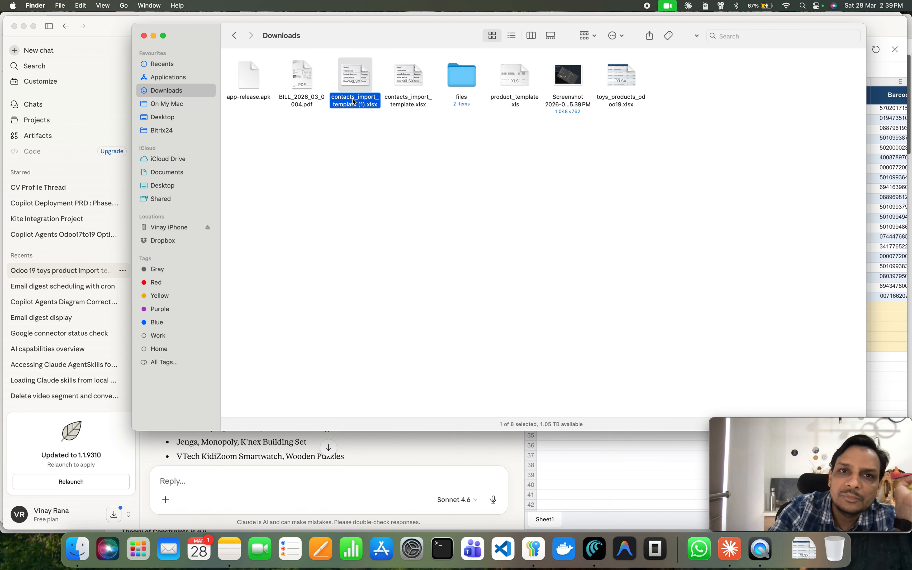
{"action": "key", "text": "super+BackSpace"}
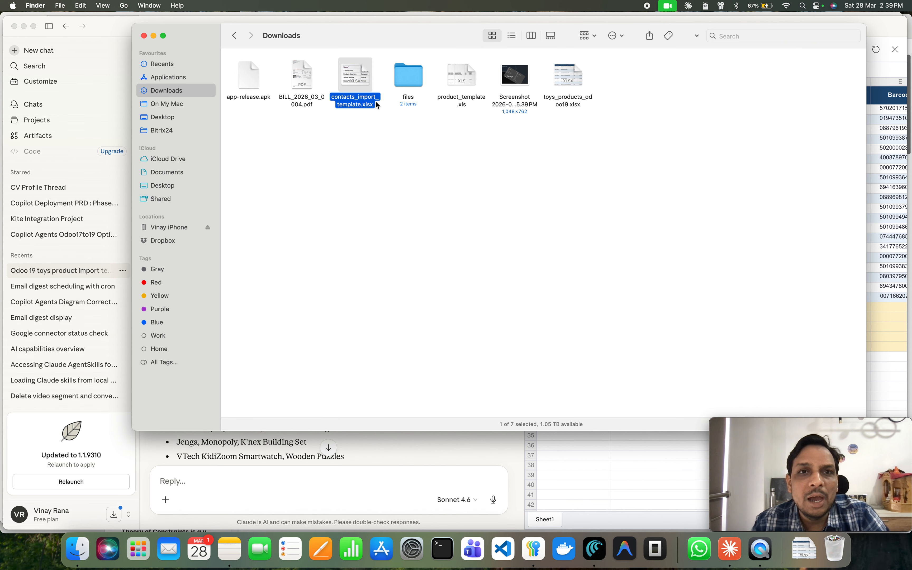
Attach contacts_import_template.xlsx to the Claude chat and ask it to prepare a new import file for customers and vendors.
{"action": "left_click_drag", "start_coordinate": [355, 85], "coordinate": [306, 484]}
{"action": "left_click", "coordinate": [287, 482]}
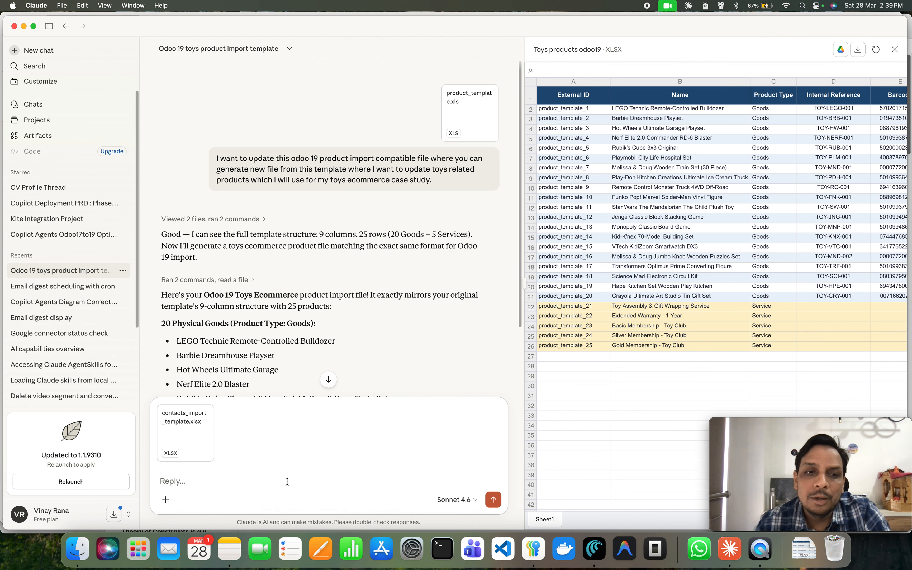
{"action": "type", "text": "now I"}
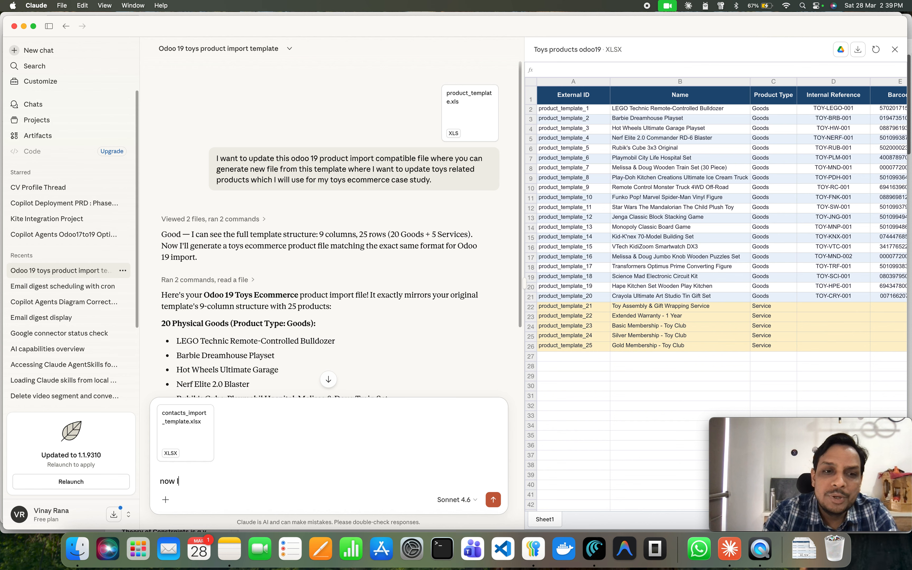
{"action": "type", "text": " want to u"}
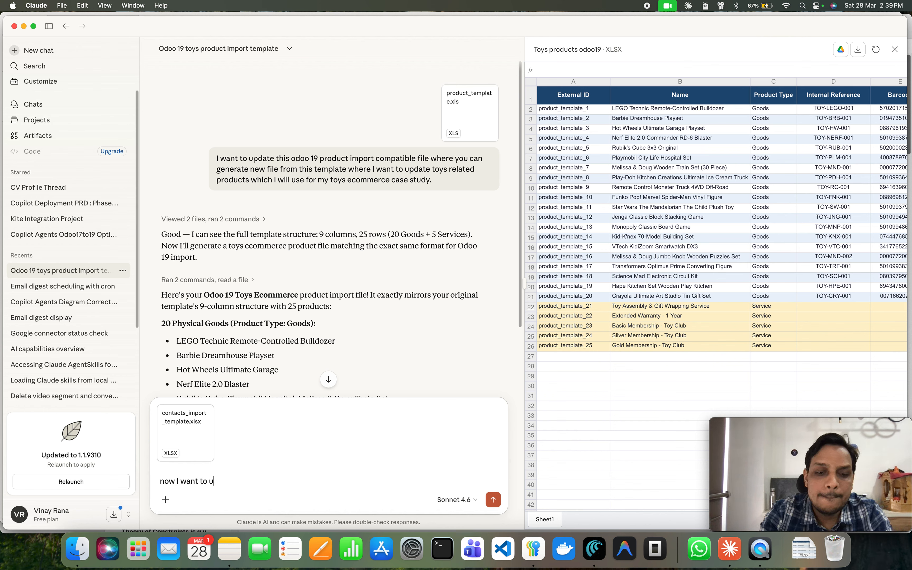
{"action": "type", "text": "pdate few c"}
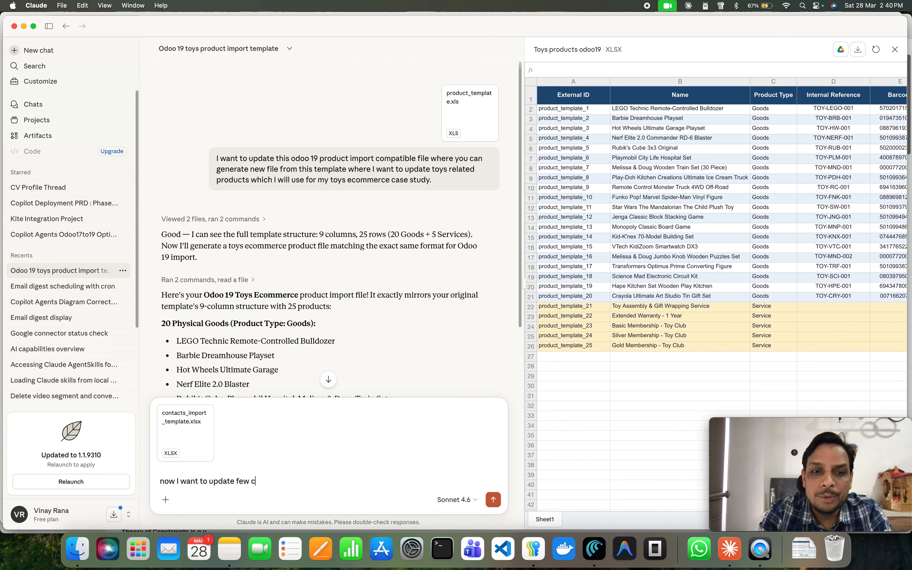
{"action": "type", "text": "ustomers and vendors"}
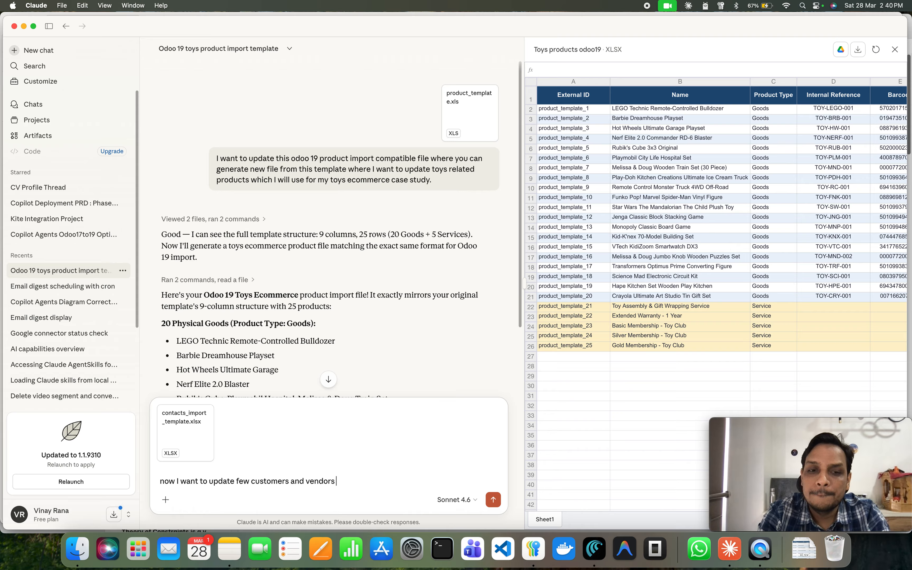
{"action": "type", "text": " information f"}
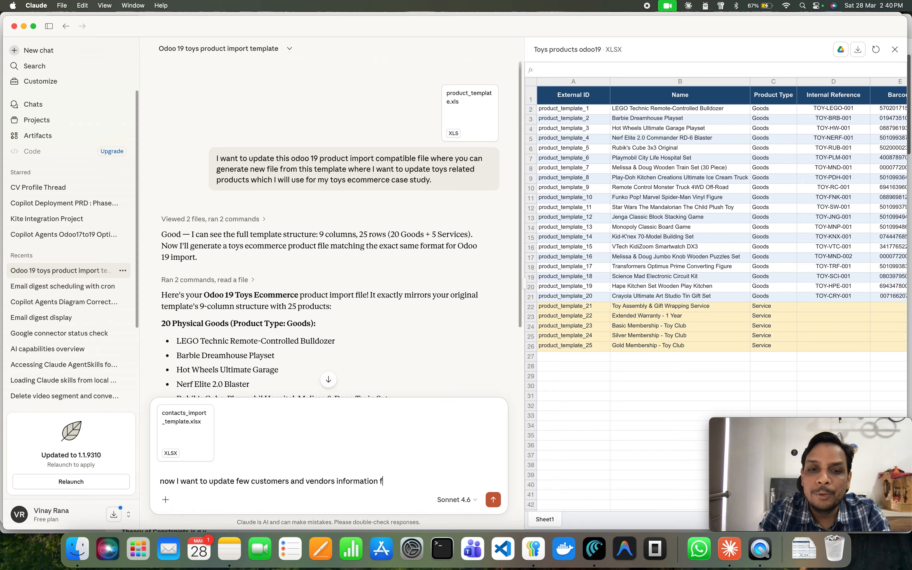
{"action": "type", "text": "or my case"}
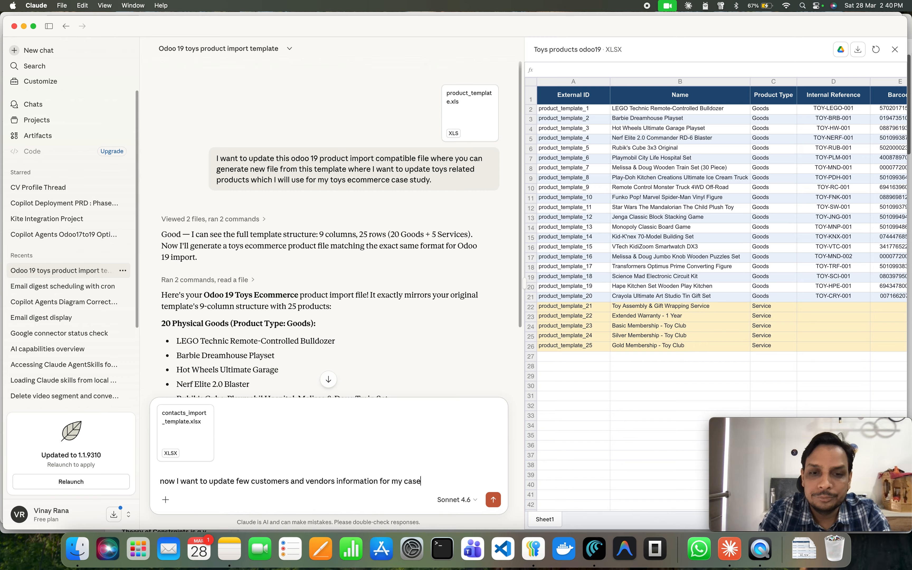
{"action": "type", "text": " study and"}
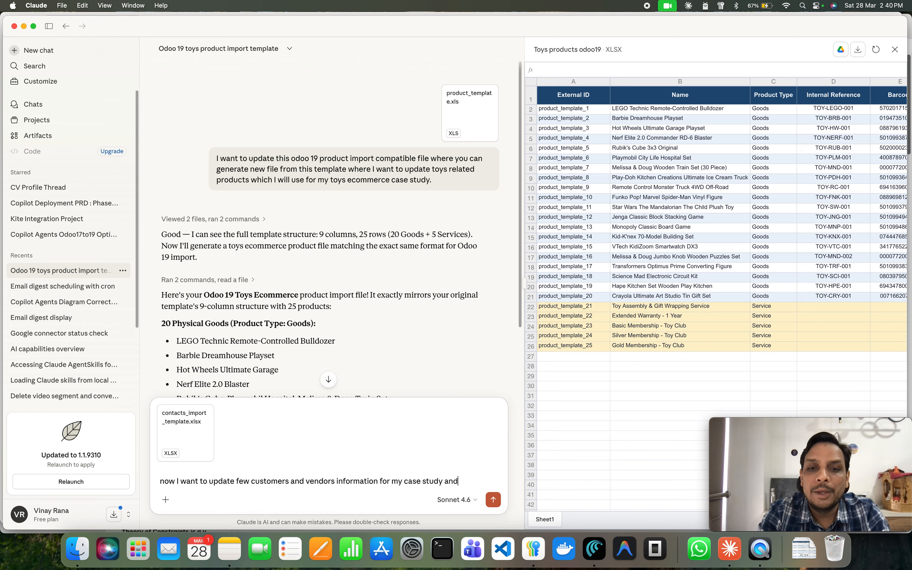
{"action": "type", "text": " this is i"}
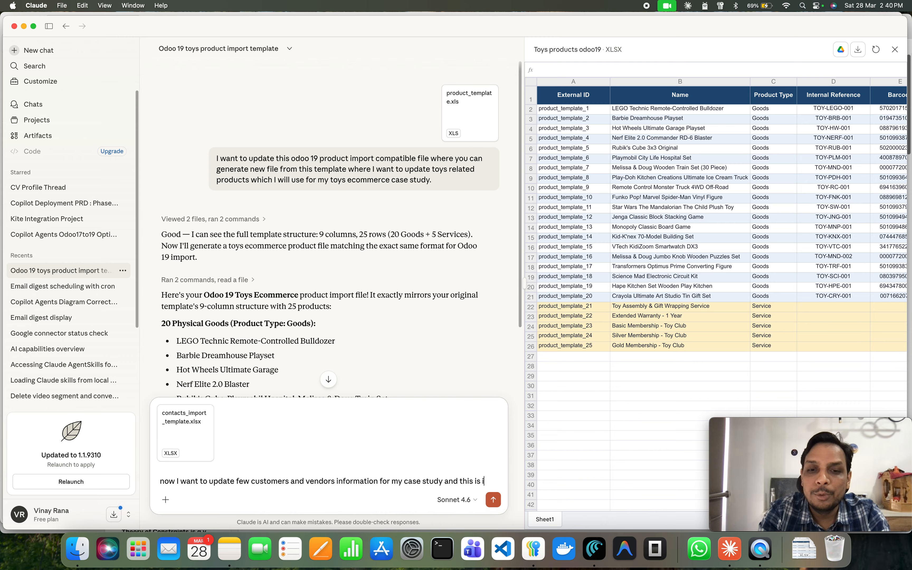
{"action": "type", "text": "mport templa"}
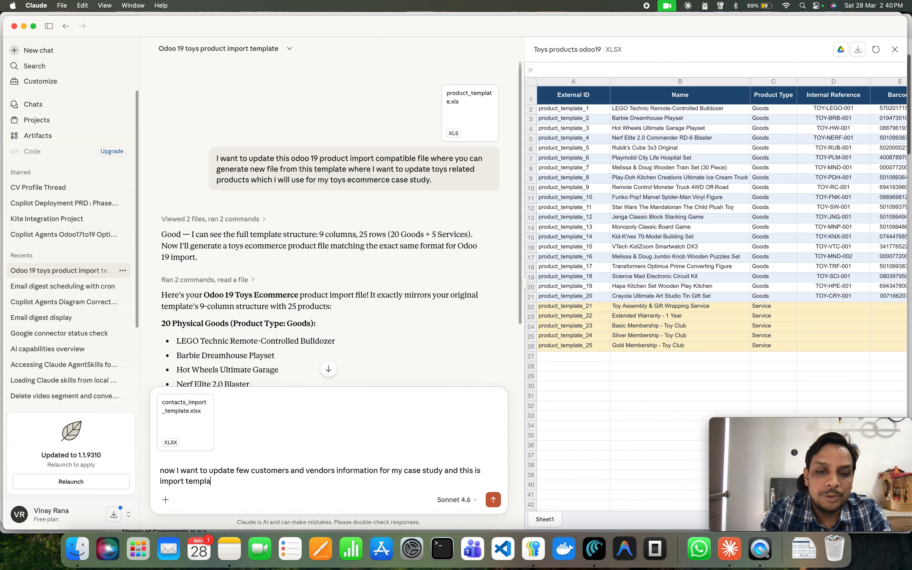
{"action": "type", "text": "te which "}
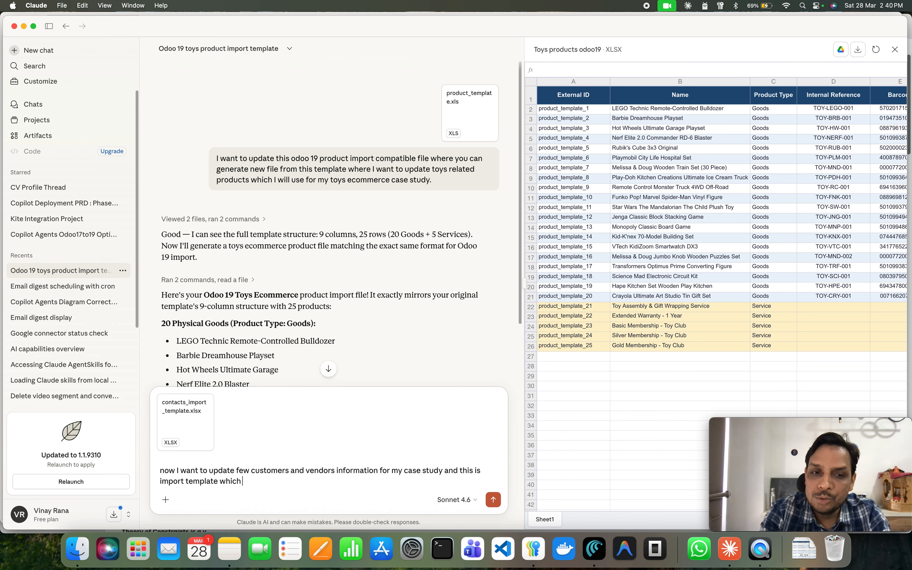
{"action": "type", "text": "you can use a"}
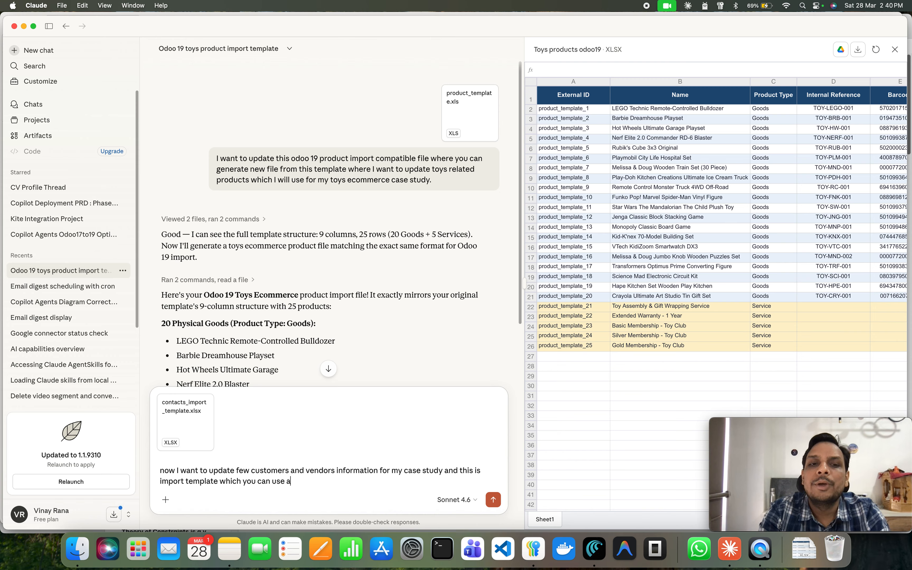
{"action": "type", "text": "nd prepare "}
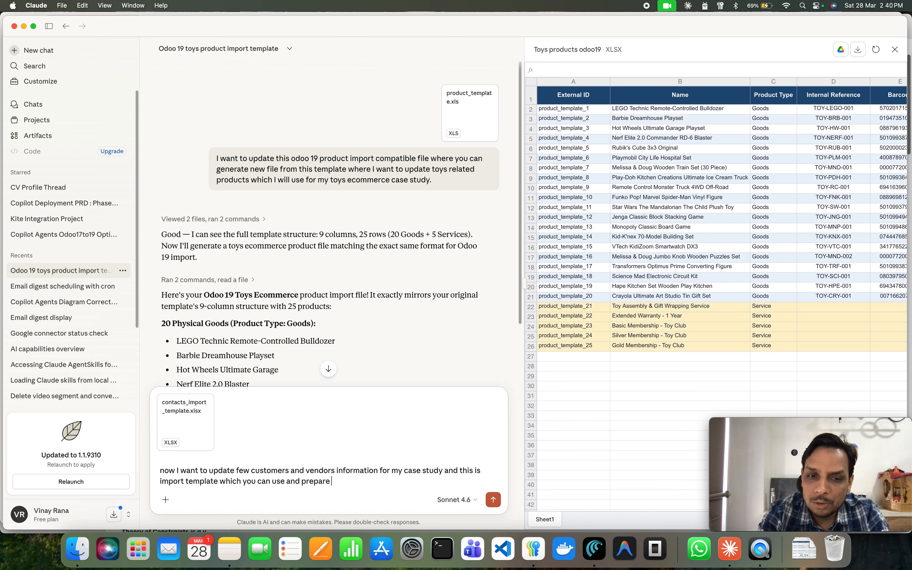
{"action": "type", "text": "new file for"}
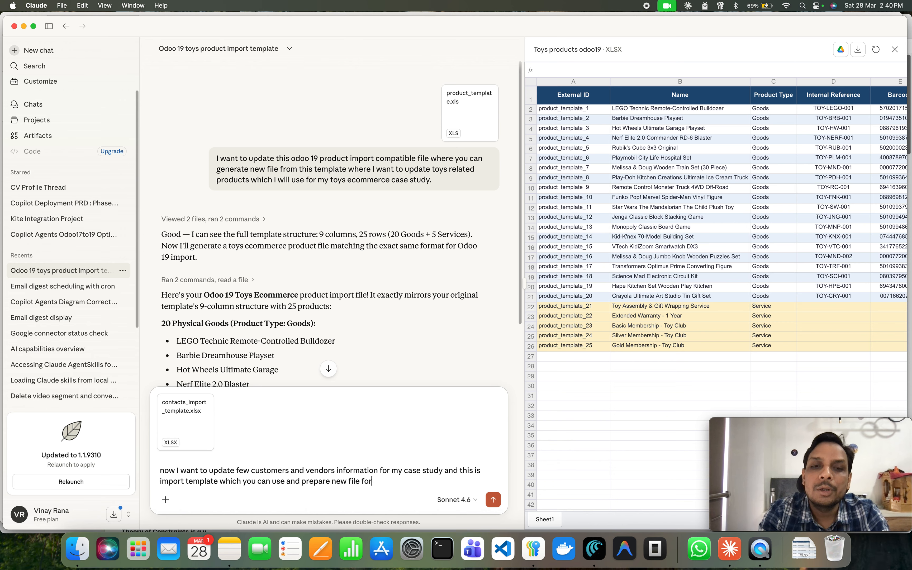
{"action": "type", "text": " customer a"}
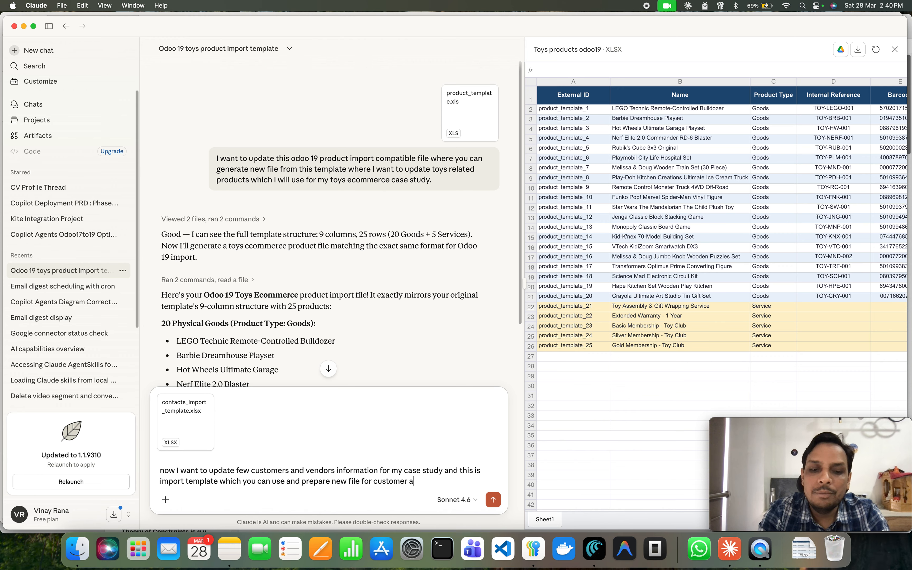
{"action": "type", "text": "nd ve"}
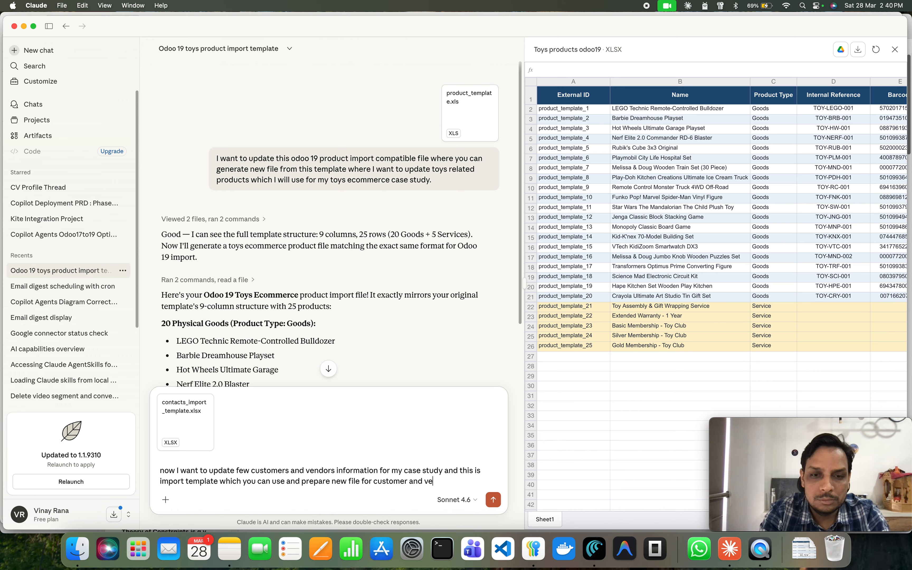
{"action": "type", "text": "ndors."}
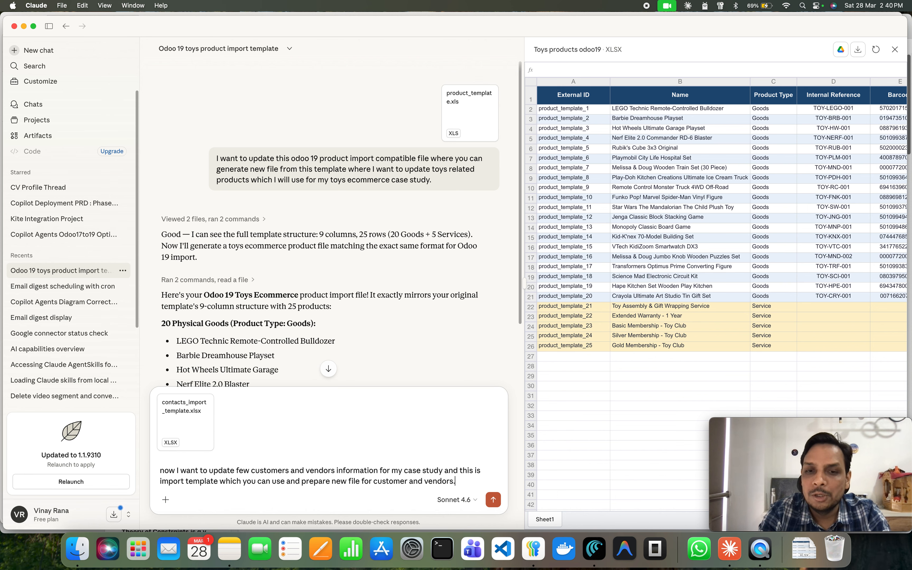
{"action": "key", "text": "Return"}
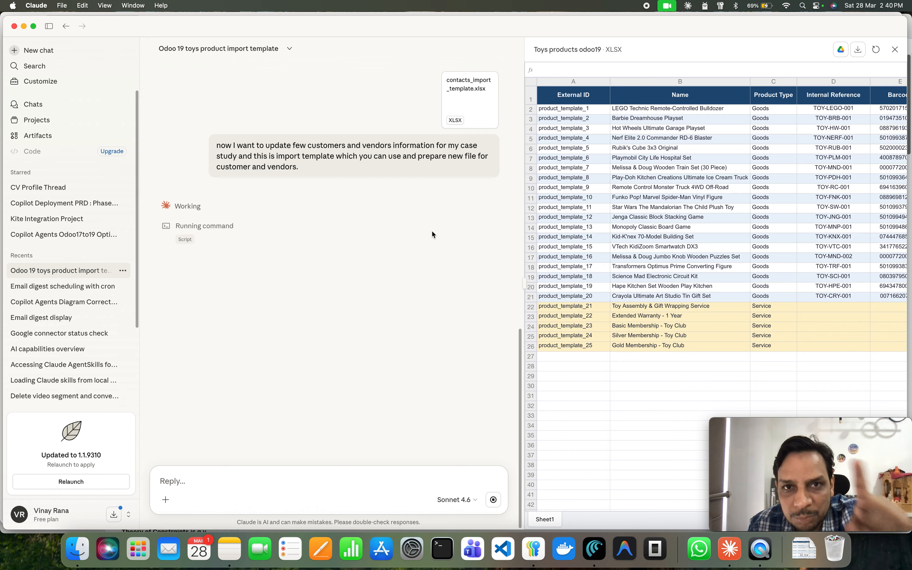
Switch to the browser and load toys_products_odoo19.xlsx from Downloads into the Vendors import screen.
{"action": "left_click", "coordinate": [594, 549]}
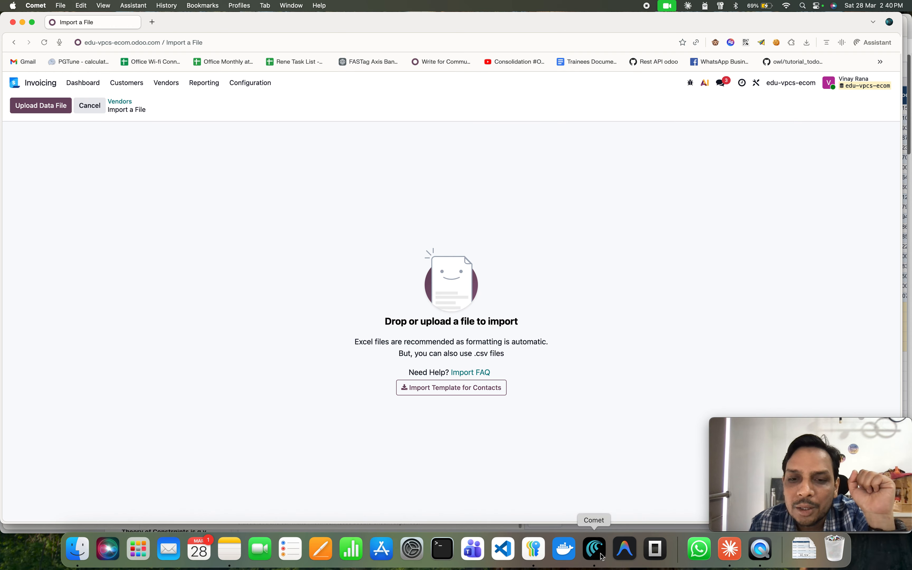
{"action": "left_click", "coordinate": [86, 553]}
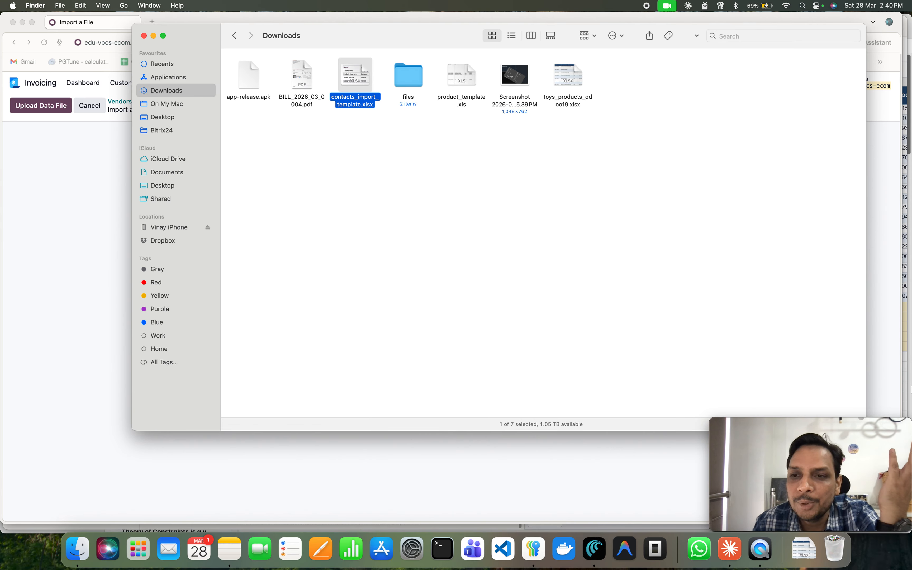
{"action": "left_click_drag", "start_coordinate": [397, 37], "coordinate": [316, 52]}
{"action": "mouse_move", "coordinate": [828, 424]}
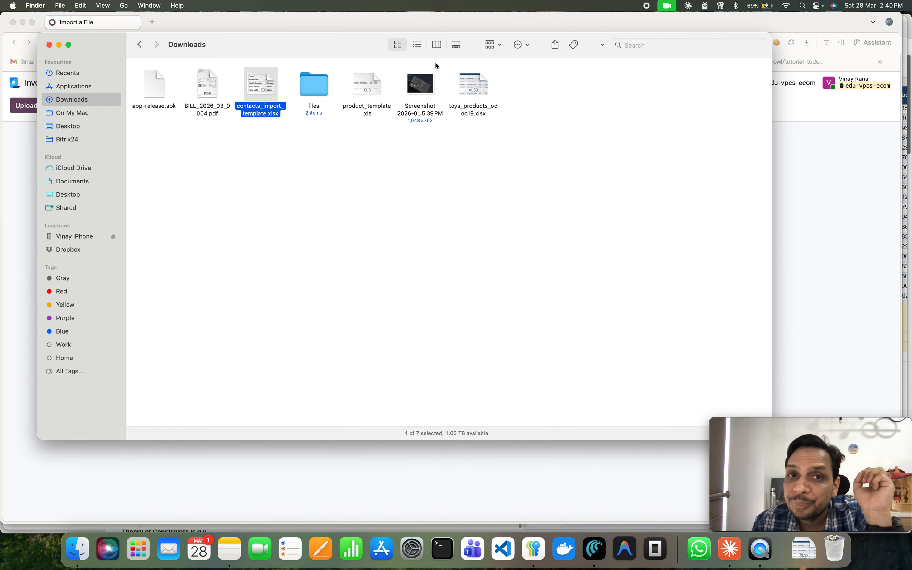
{"action": "left_click_drag", "start_coordinate": [329, 47], "coordinate": [313, 252]}
{"action": "left_click_drag", "start_coordinate": [458, 272], "coordinate": [483, 227]}
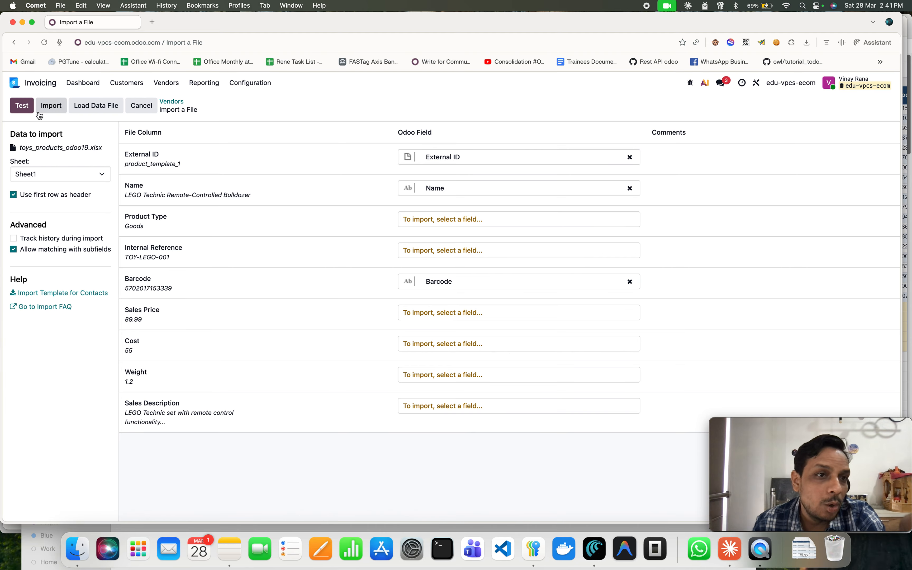
Test the loaded file's column mapping, briefly opening and cancelling the file picker for another data file.
{"action": "left_click", "coordinate": [19, 112]}
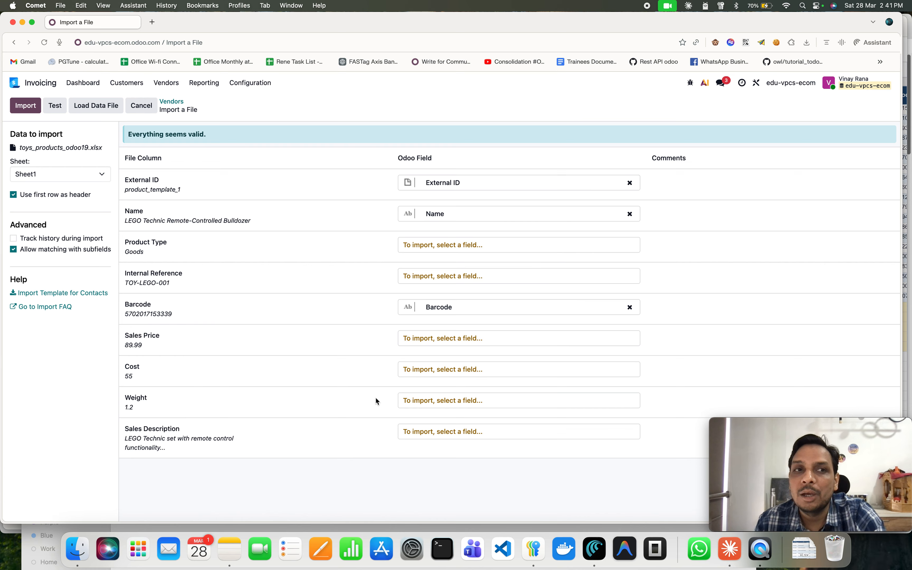
{"action": "left_click", "coordinate": [104, 107]}
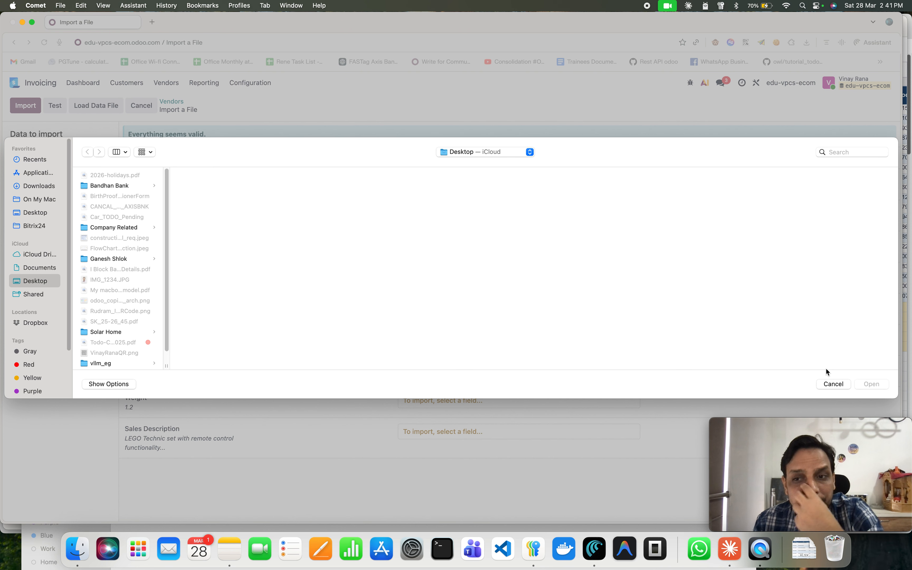
{"action": "left_click", "coordinate": [833, 384]}
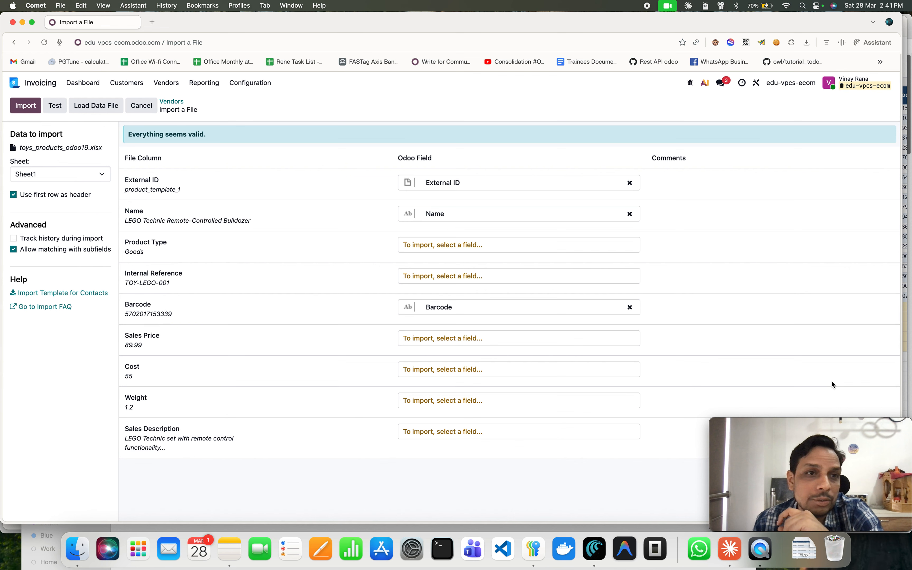
Run the import and scroll through the list of imported records.
{"action": "left_click", "coordinate": [25, 109]}
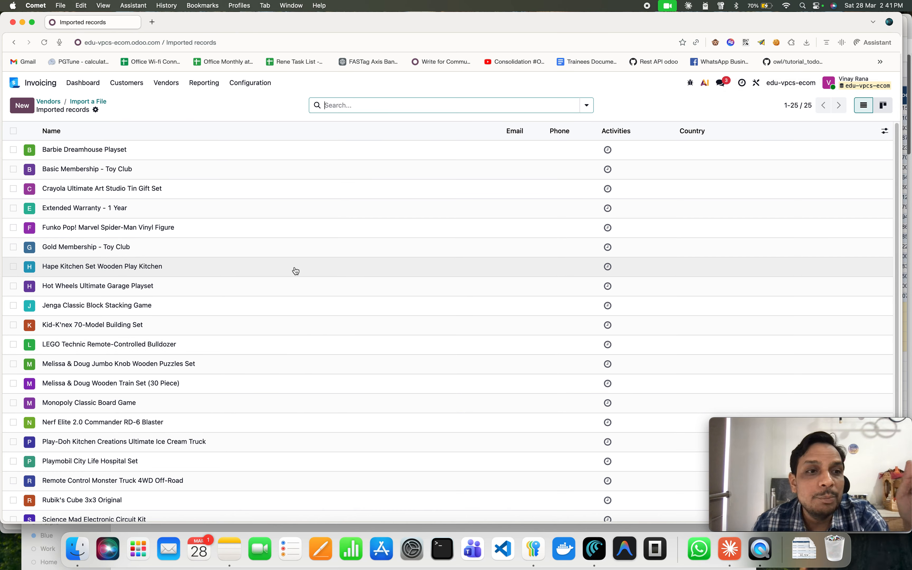
{"action": "scroll", "coordinate": [293, 273], "scroll_direction": "down", "scroll_amount": 5}
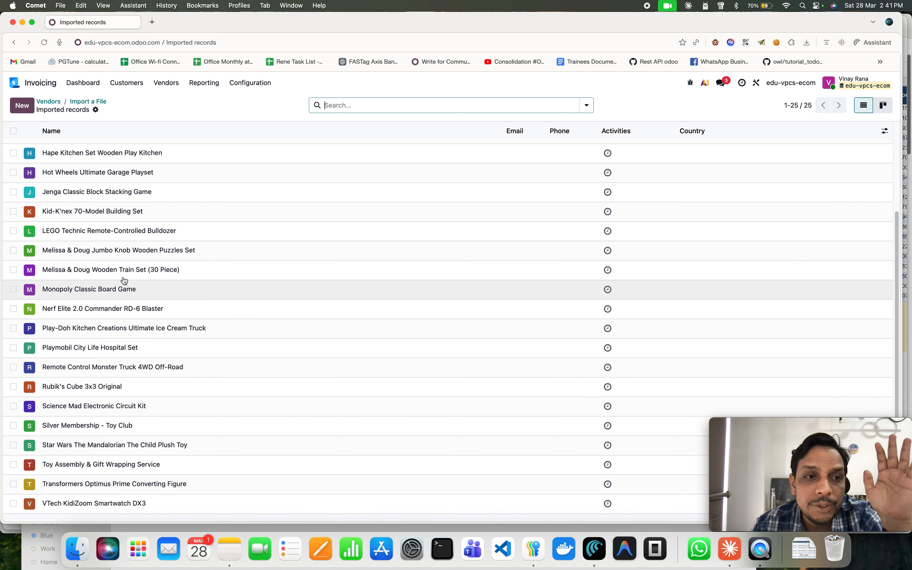
Open the imported vendor records one by one and review their Sales & Purchase and Invoicing tabs.
{"action": "left_click", "coordinate": [428, 265]}
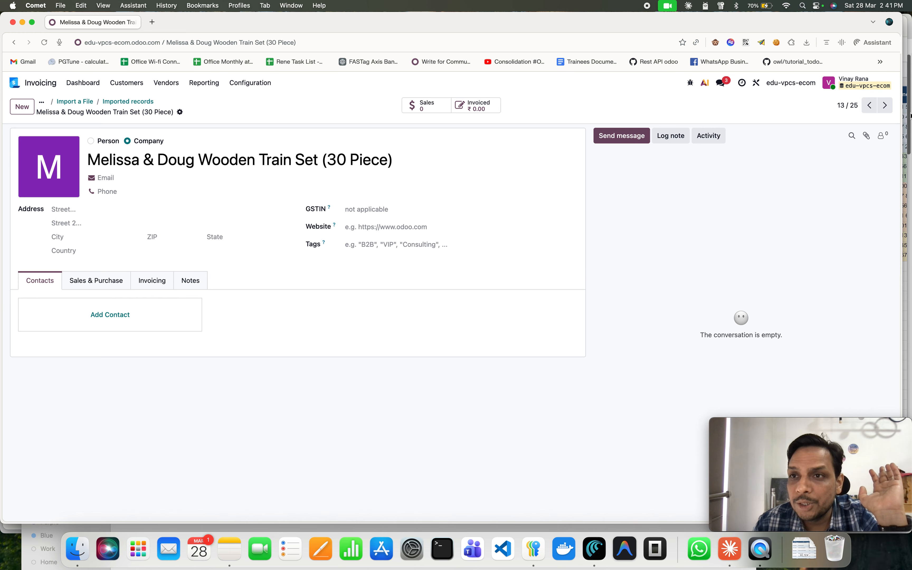
{"action": "left_click", "coordinate": [886, 105]}
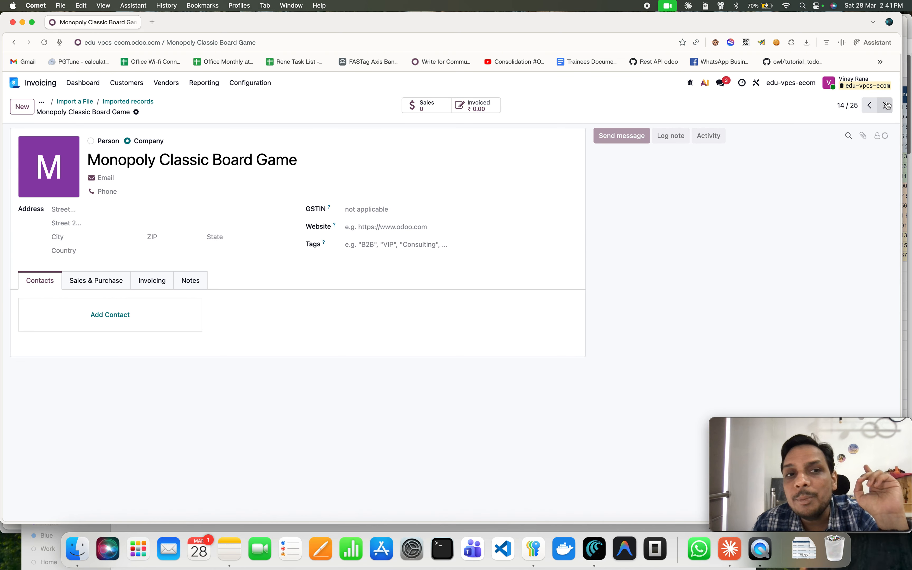
{"action": "left_click", "coordinate": [886, 106]}
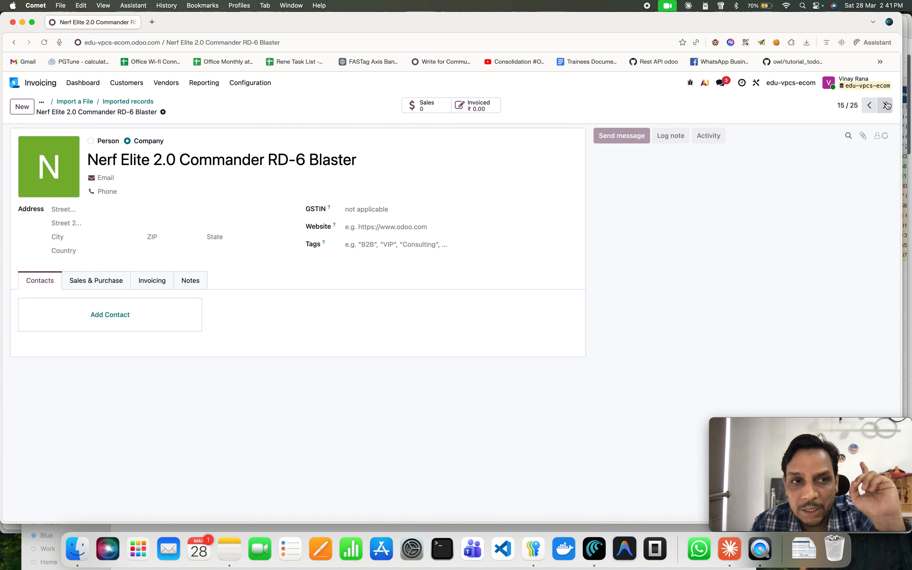
{"action": "left_click", "coordinate": [887, 105]}
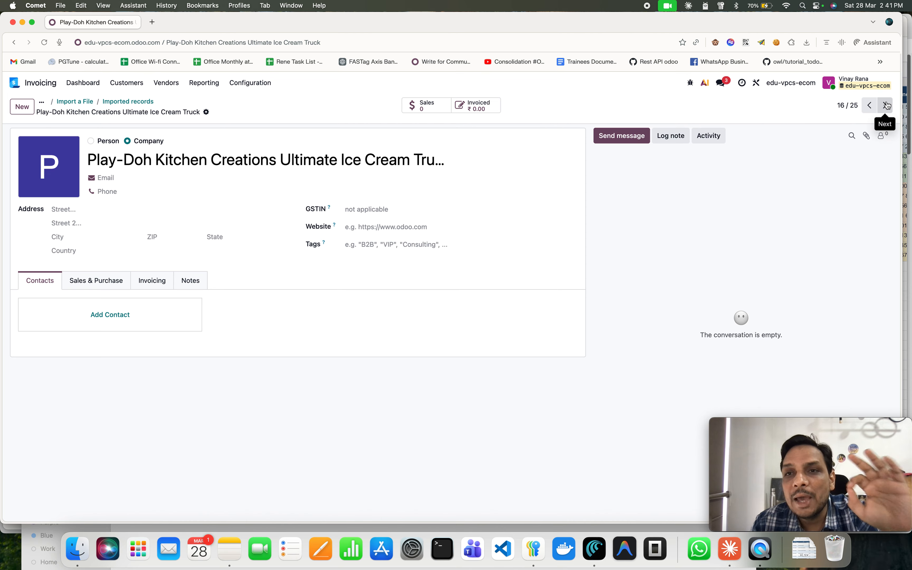
{"action": "left_click", "coordinate": [887, 105]}
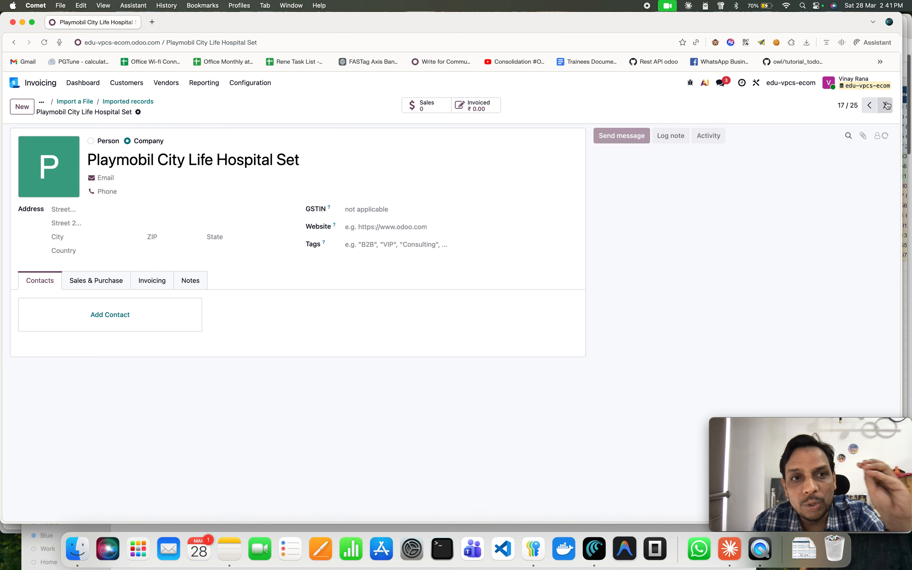
{"action": "left_click", "coordinate": [886, 105]}
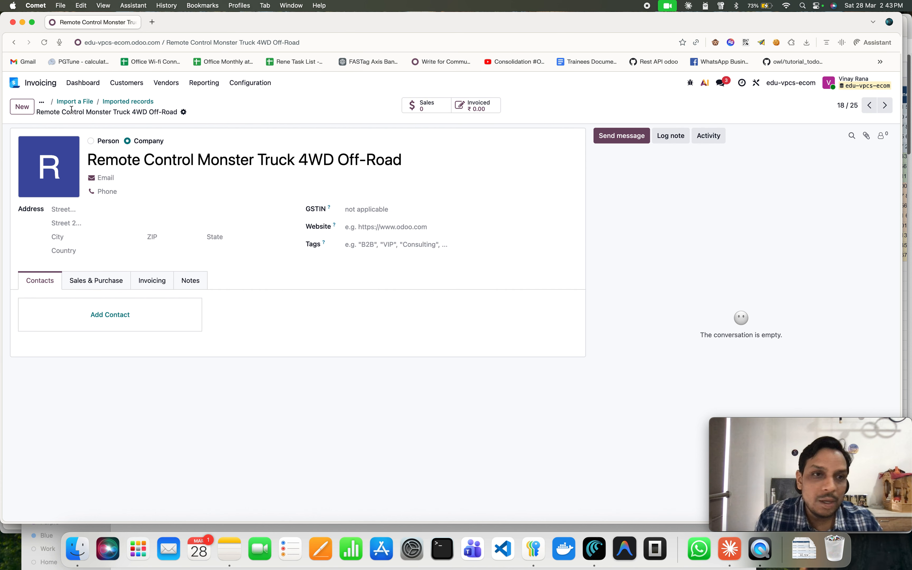
{"action": "left_click", "coordinate": [101, 279]}
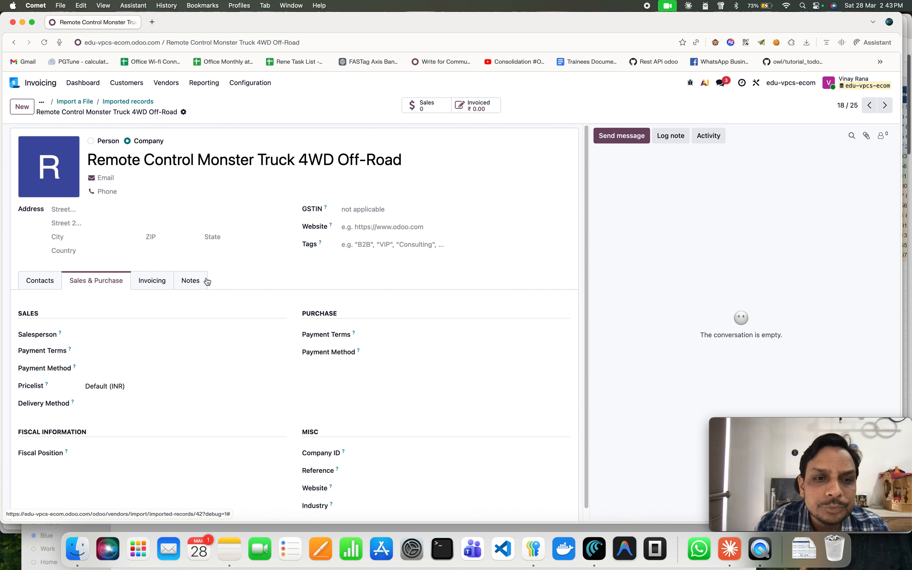
{"action": "left_click", "coordinate": [152, 283]}
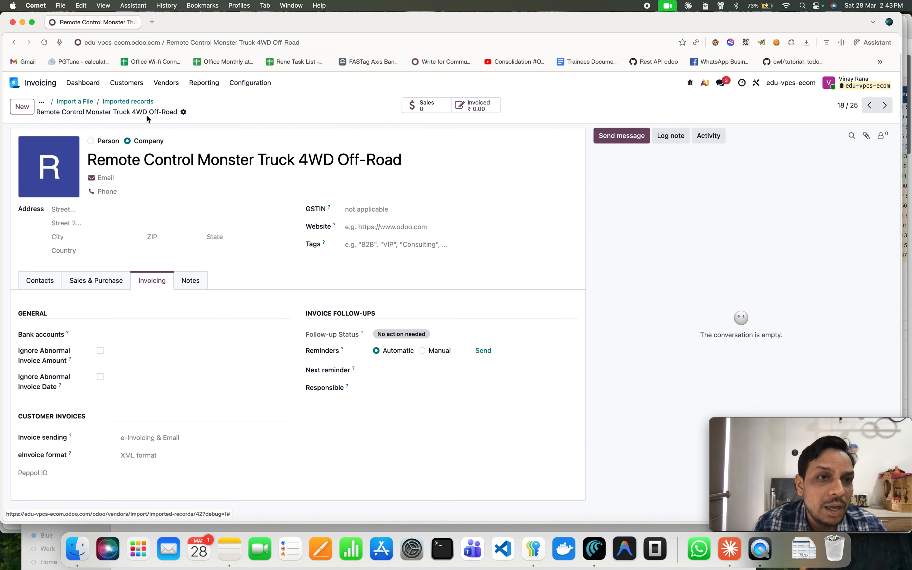
Check the Products list without the Sales filter for the imported toy products.
{"action": "left_click", "coordinate": [71, 104]}
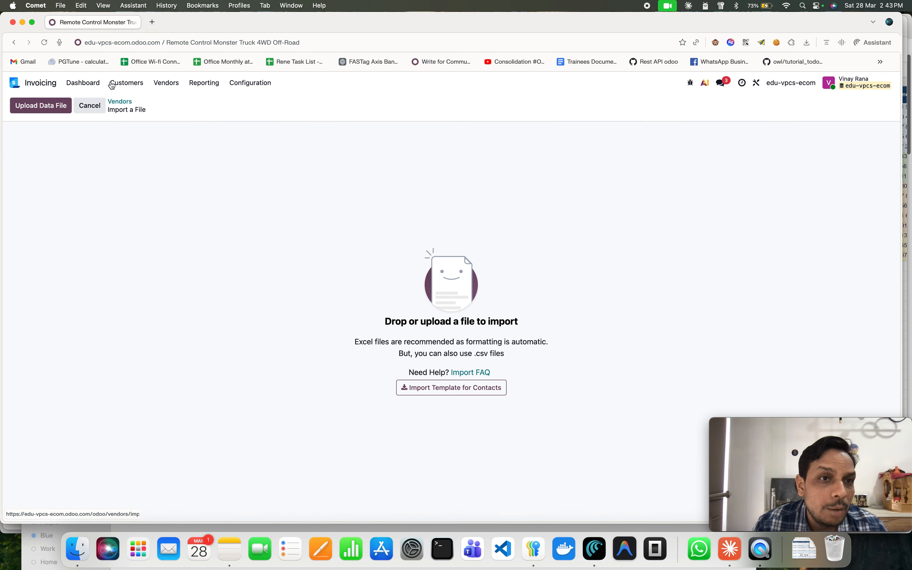
{"action": "left_click", "coordinate": [125, 84]}
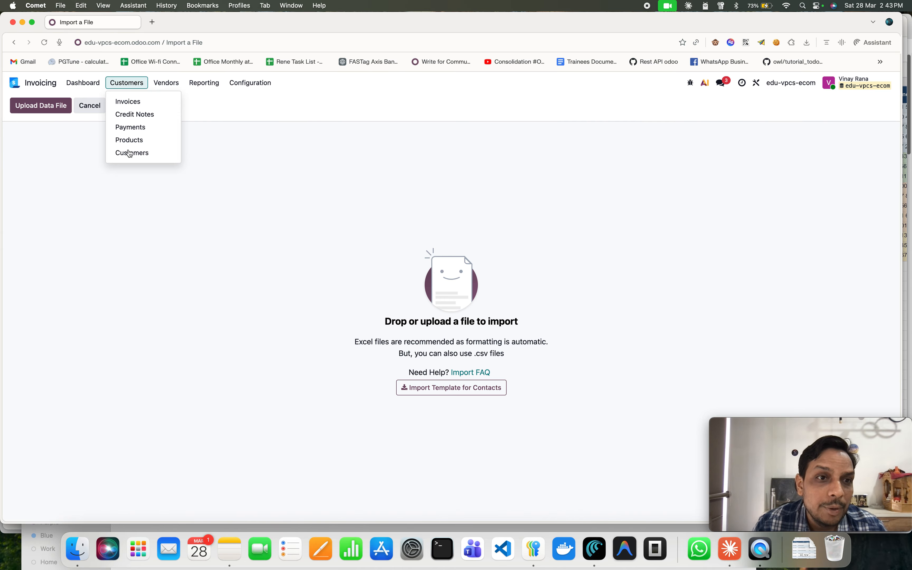
{"action": "key", "text": "Up"}
{"action": "key", "text": "Return"}
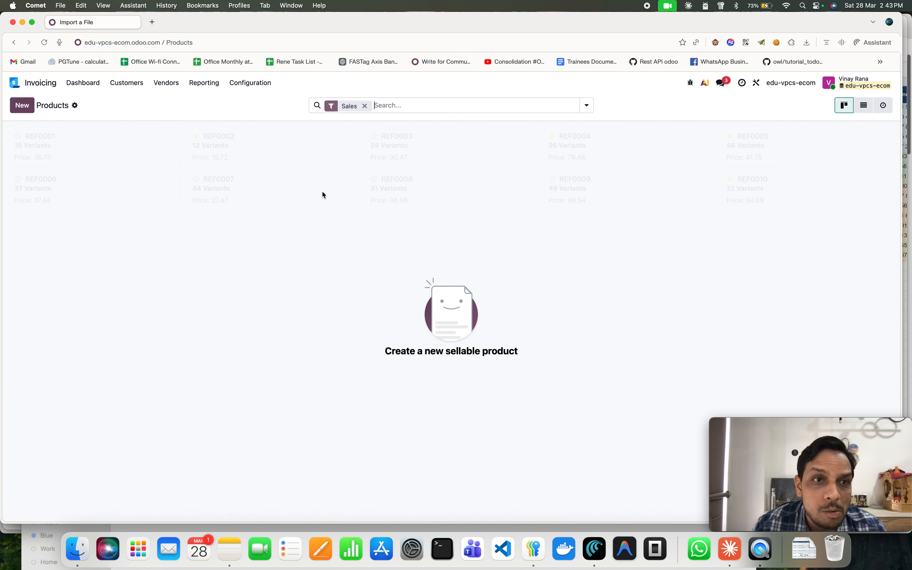
{"action": "left_click", "coordinate": [365, 105]}
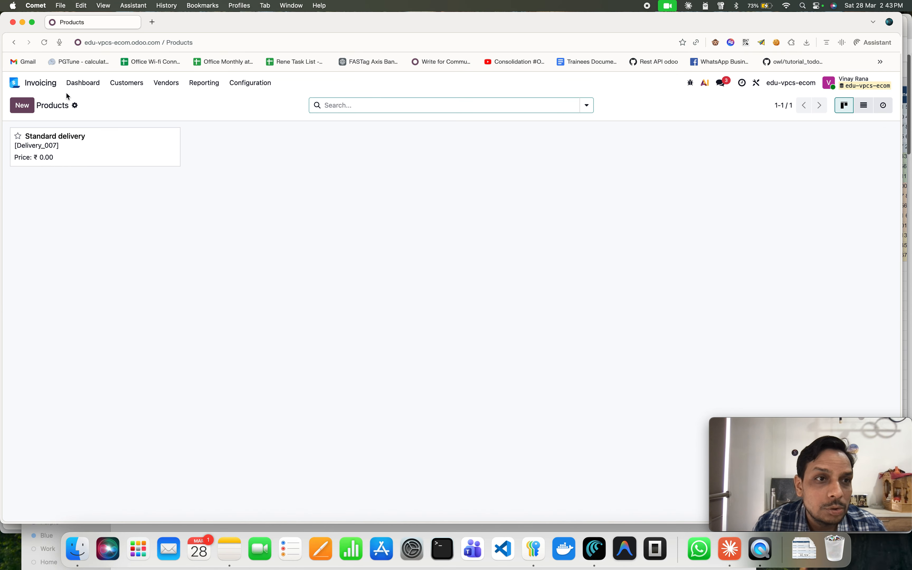
{"action": "left_click", "coordinate": [45, 42]}
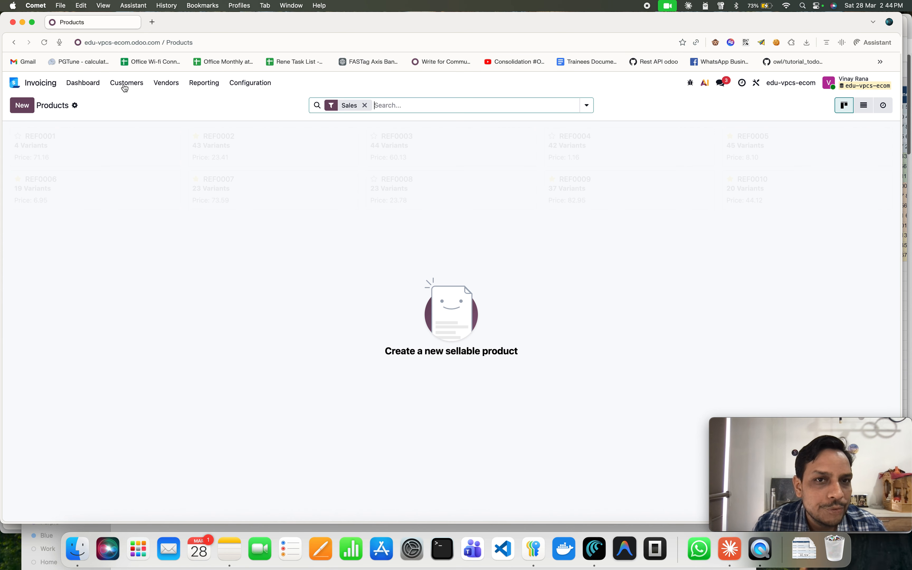
Delete the 25 product-named contacts from the unfiltered Customers list, keeping the user and company contacts.
{"action": "left_click", "coordinate": [126, 84]}
{"action": "left_click", "coordinate": [132, 153]}
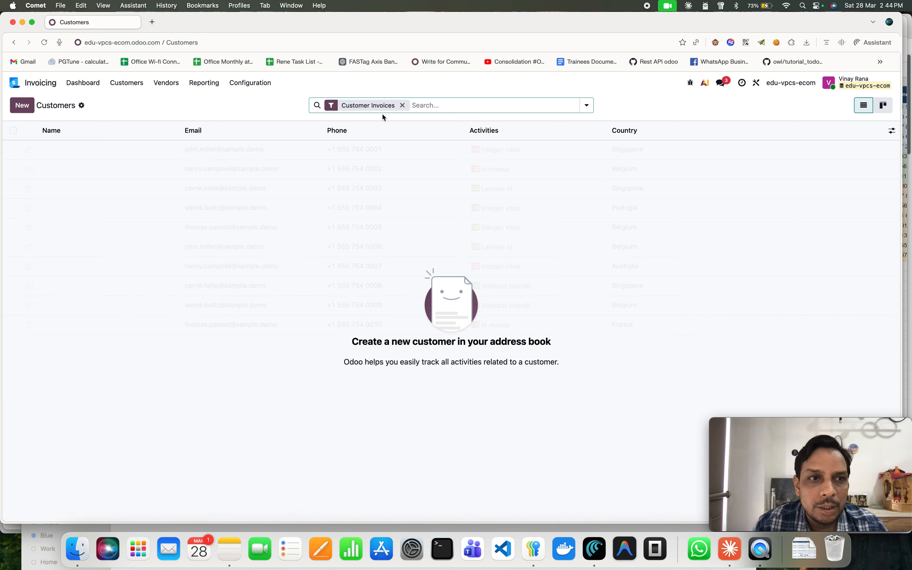
{"action": "left_click", "coordinate": [403, 105]}
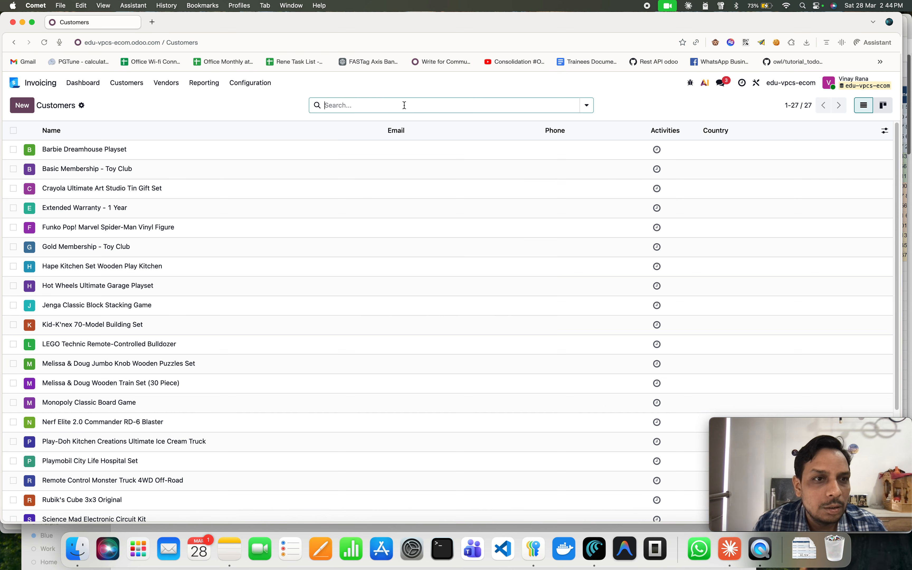
{"action": "scroll", "coordinate": [264, 332], "scroll_direction": "down", "scroll_amount": 5}
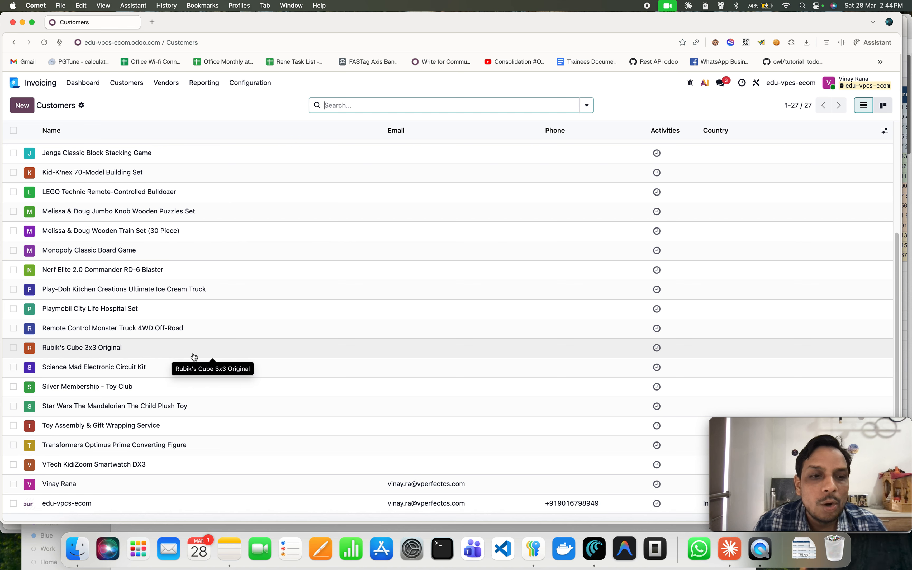
{"action": "scroll", "coordinate": [194, 357], "scroll_direction": "up", "scroll_amount": 5}
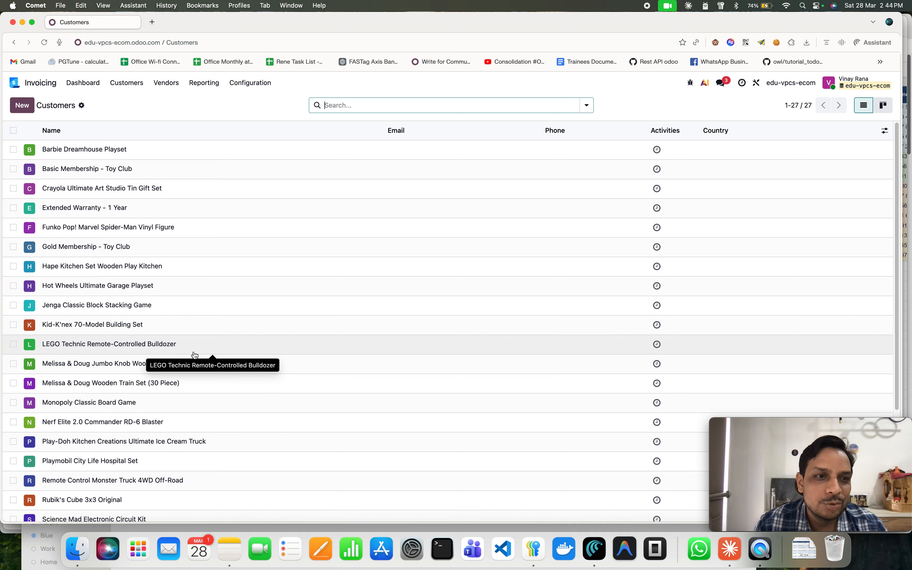
{"action": "scroll", "coordinate": [194, 353], "scroll_direction": "down", "scroll_amount": 5}
{"action": "scroll", "coordinate": [193, 350], "scroll_direction": "up", "scroll_amount": 5}
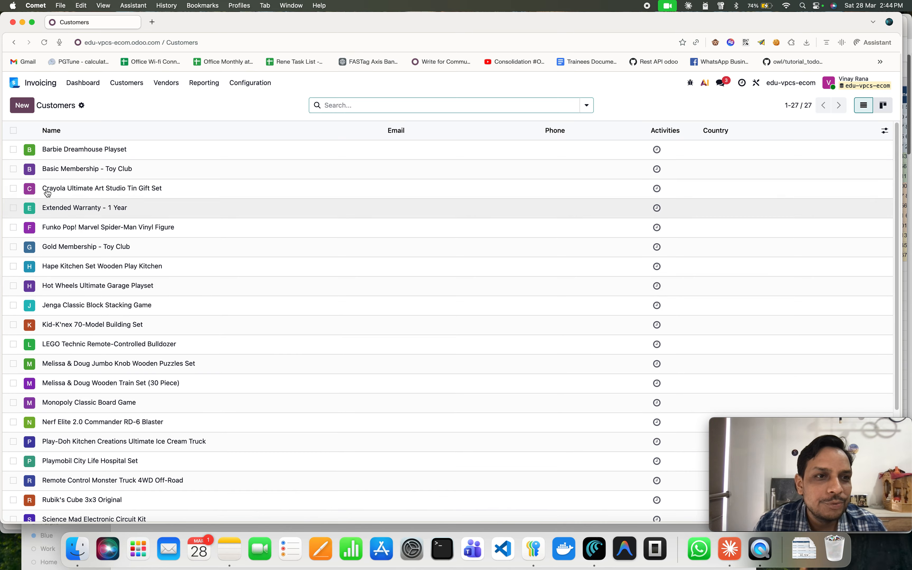
{"action": "left_click", "coordinate": [13, 130]}
{"action": "scroll", "coordinate": [148, 381], "scroll_direction": "down", "scroll_amount": 5}
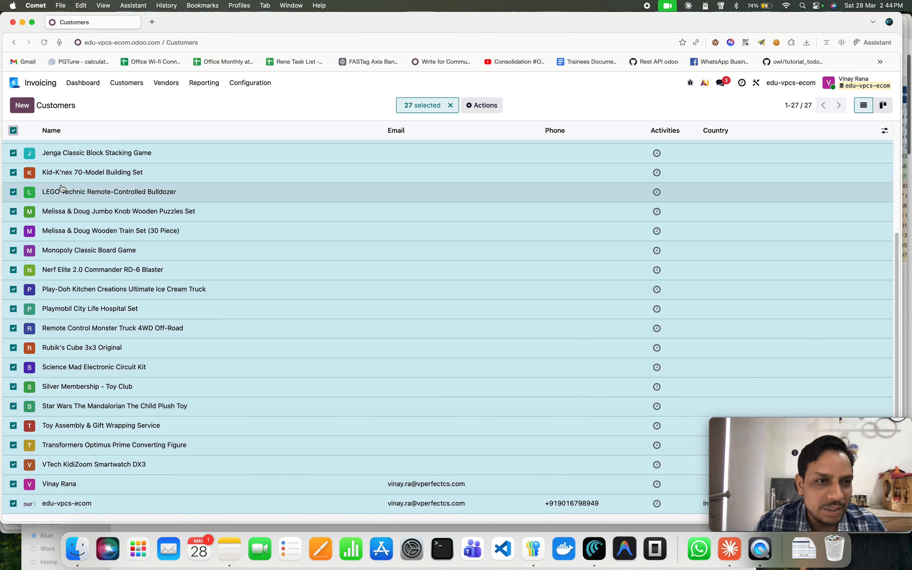
{"action": "left_click", "coordinate": [13, 484]}
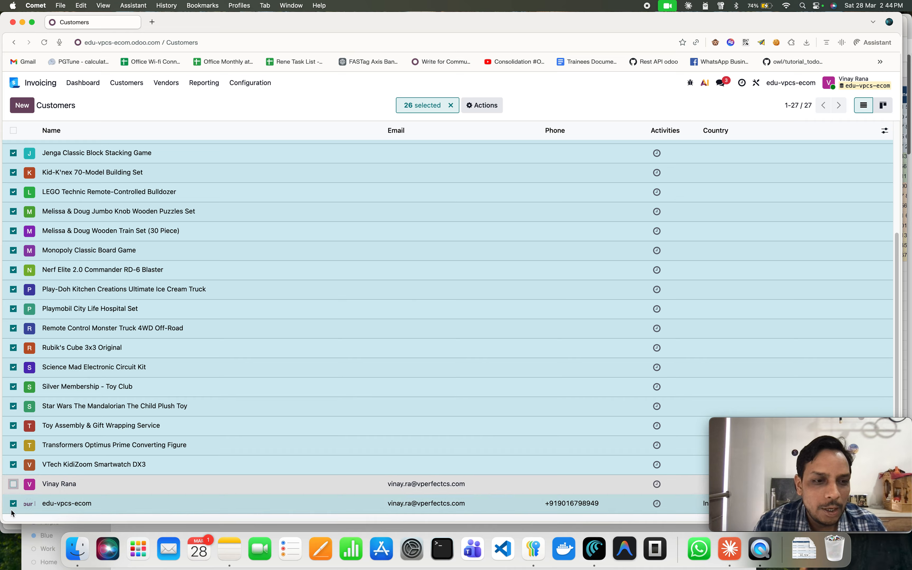
{"action": "left_click", "coordinate": [13, 504]}
{"action": "scroll", "coordinate": [241, 409], "scroll_direction": "up", "scroll_amount": 5}
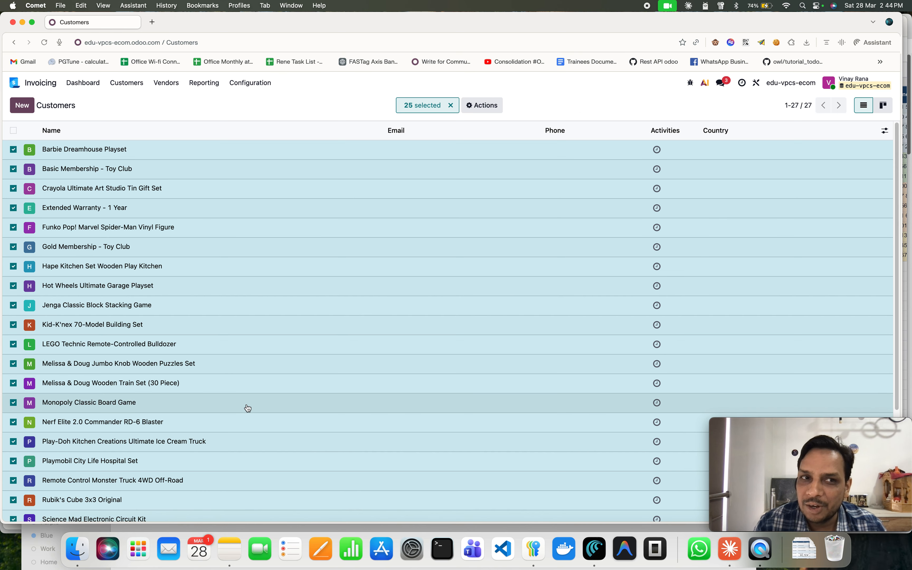
{"action": "left_click", "coordinate": [483, 109]}
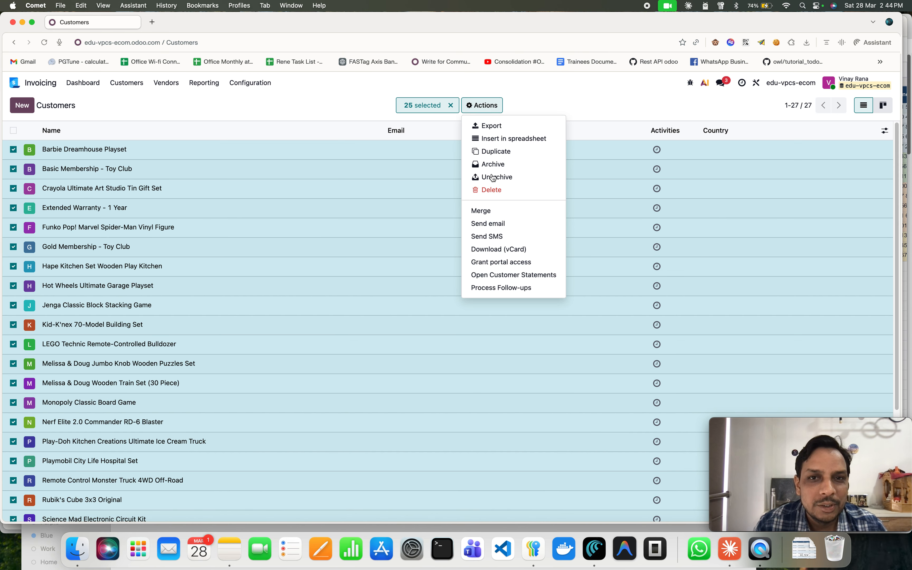
{"action": "left_click", "coordinate": [493, 191]}
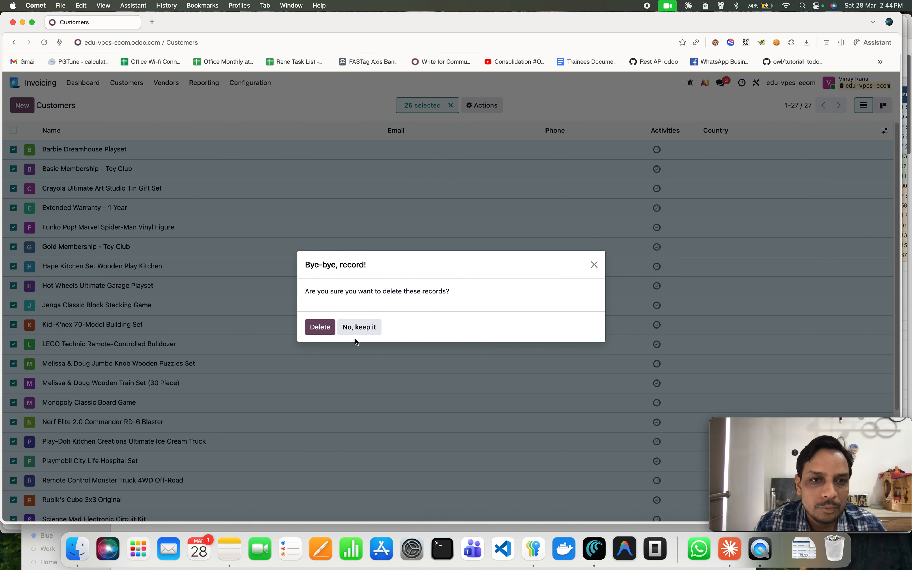
{"action": "left_click", "coordinate": [318, 329]}
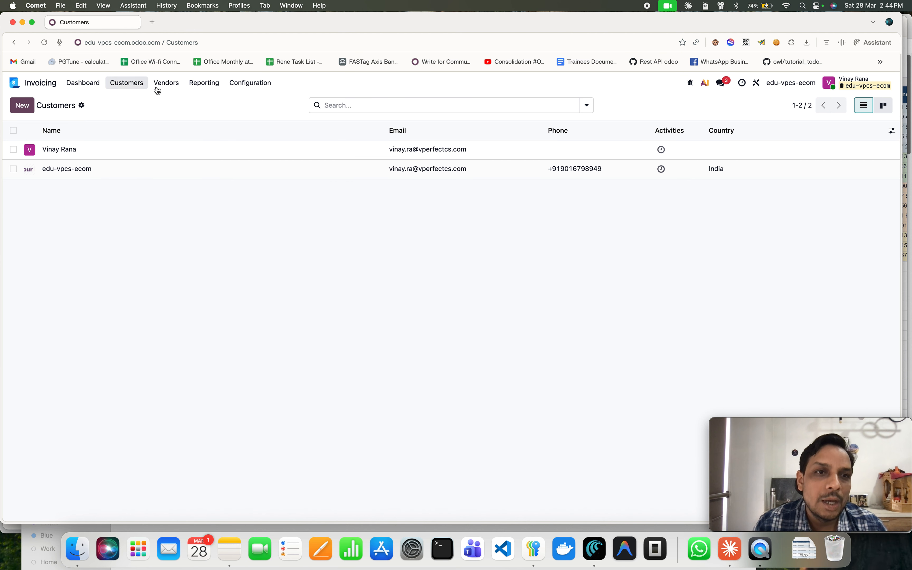
Check the Vendors list without the Vendor Bills filter.
{"action": "left_click", "coordinate": [166, 83]}
{"action": "left_click", "coordinate": [183, 154]}
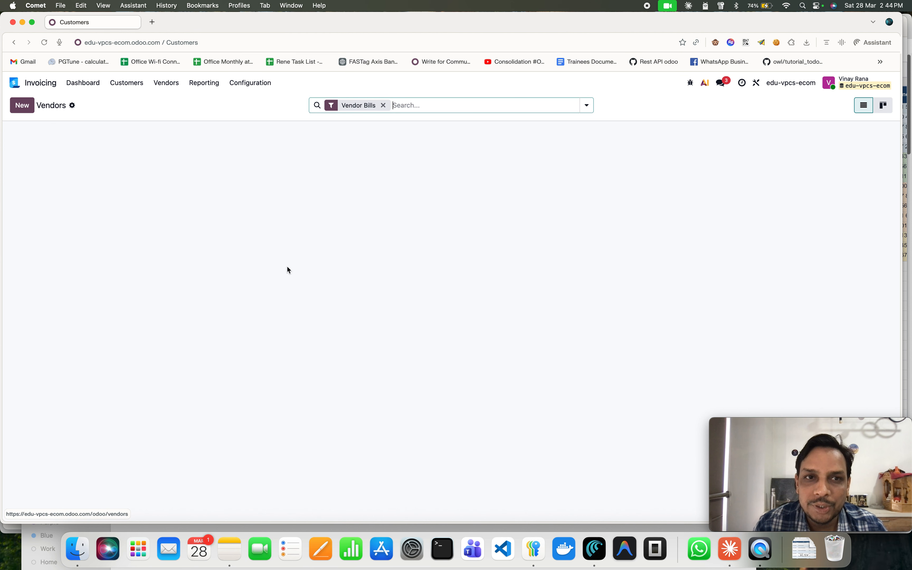
{"action": "left_click", "coordinate": [383, 106]}
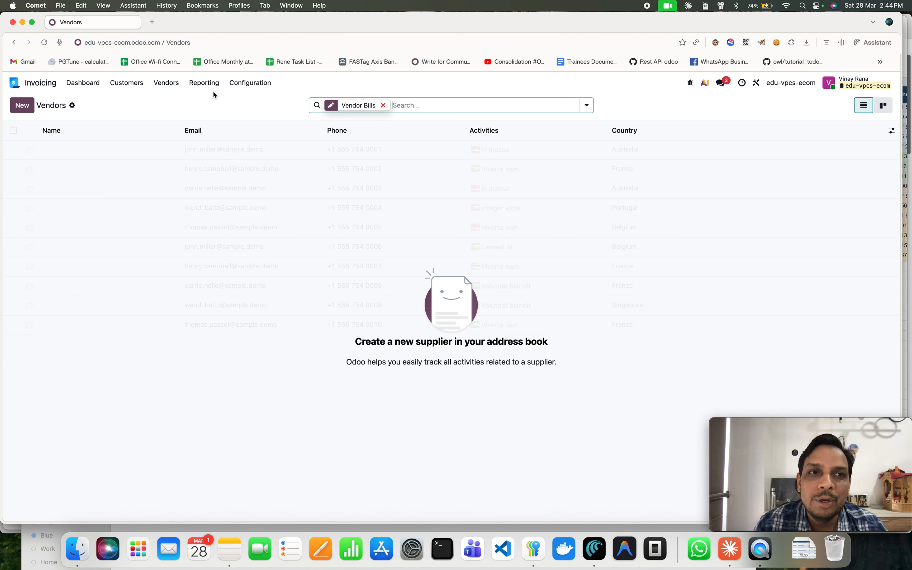
Open the vendor Products import screen, load toys_products_odoo19.xlsx from Finder, test it and import it.
{"action": "left_click", "coordinate": [160, 87]}
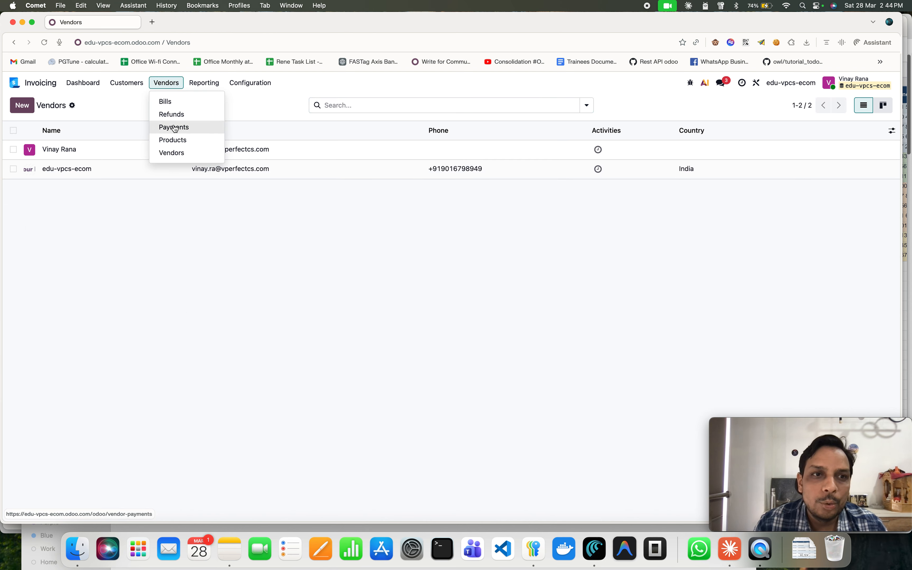
{"action": "left_click", "coordinate": [174, 140]}
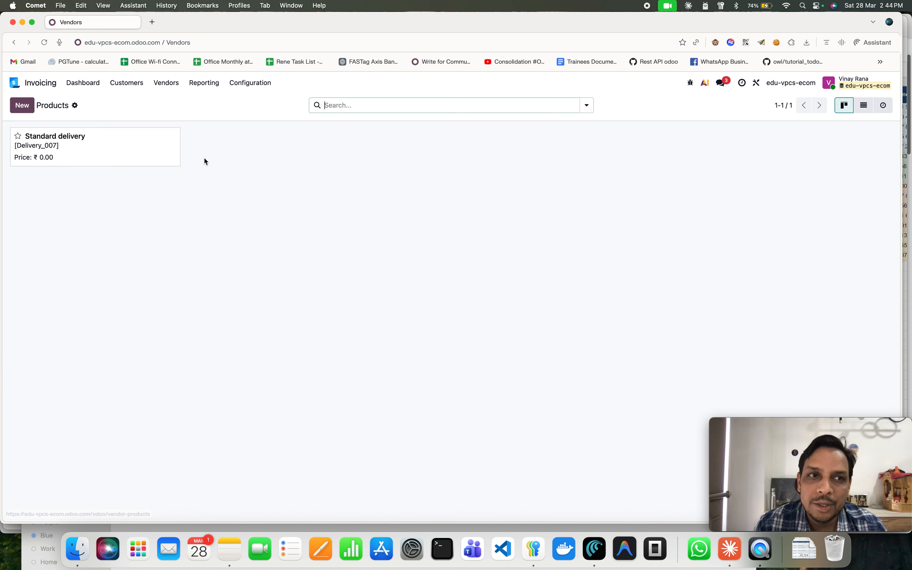
{"action": "left_click", "coordinate": [75, 106]}
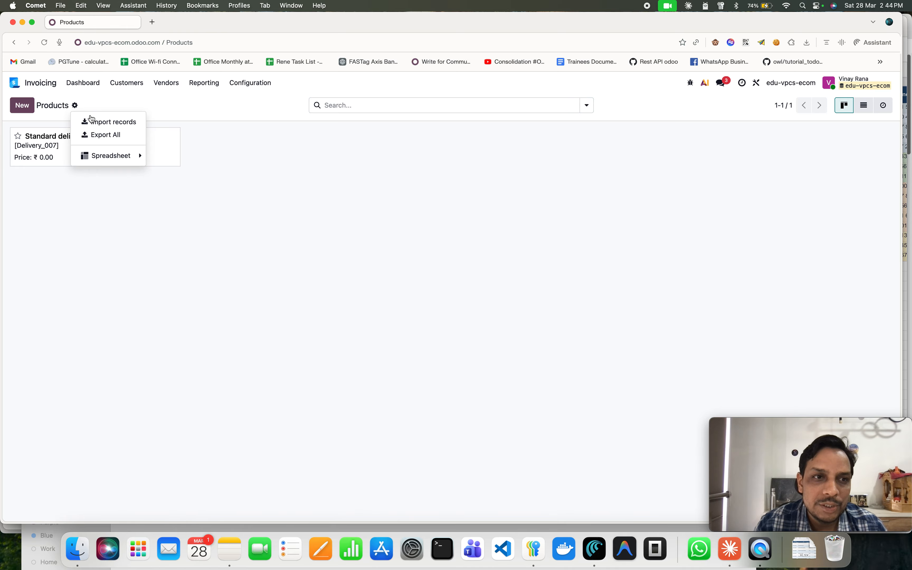
{"action": "left_click", "coordinate": [110, 123]}
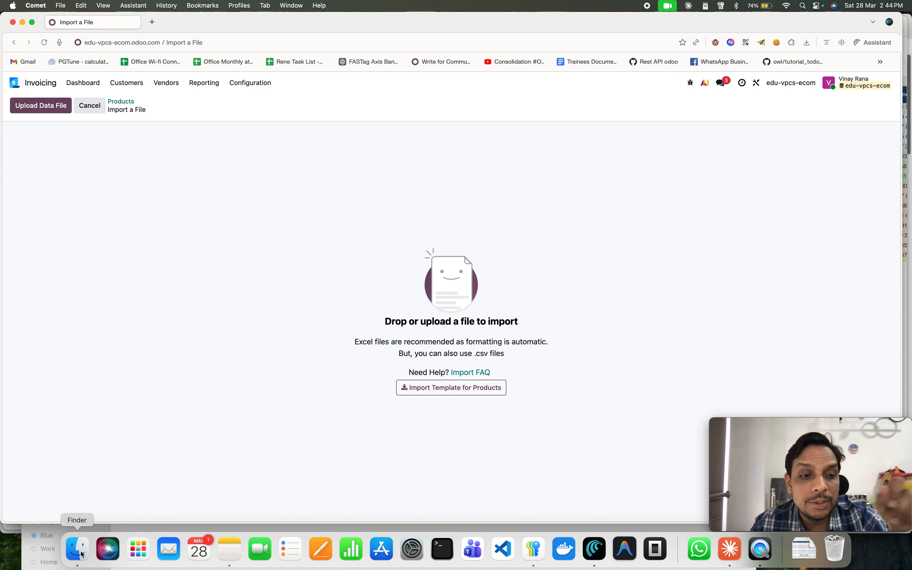
{"action": "left_click", "coordinate": [66, 552]}
{"action": "left_click_drag", "start_coordinate": [446, 269], "coordinate": [415, 201]}
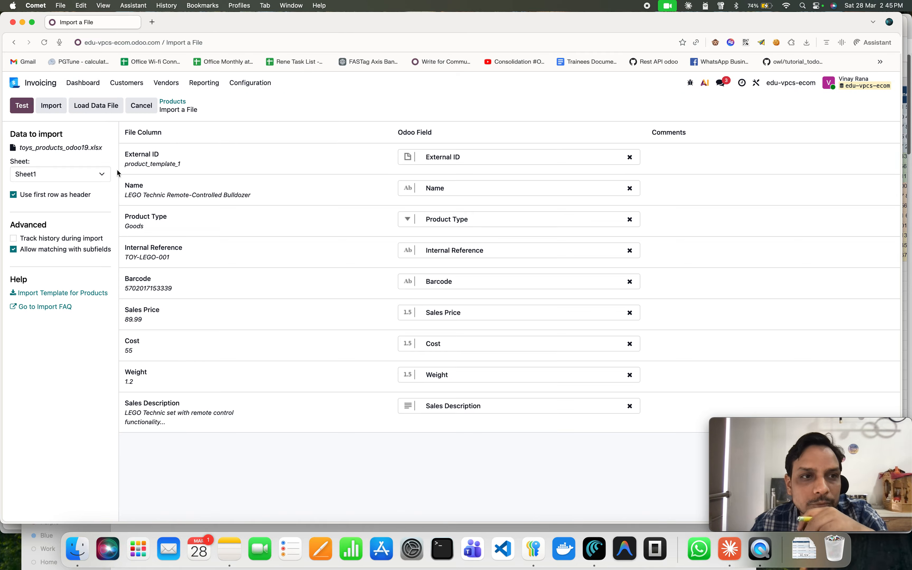
{"action": "left_click", "coordinate": [21, 108]}
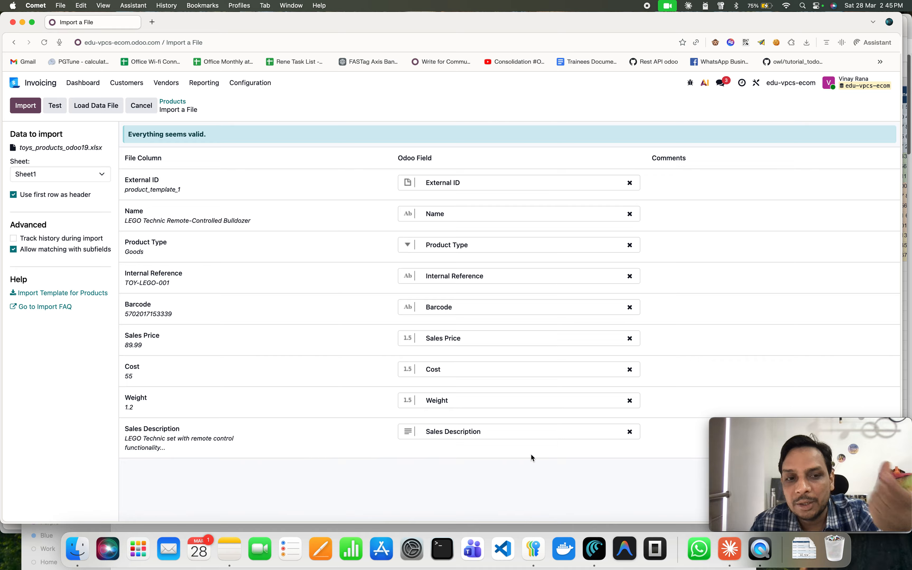
{"action": "left_click", "coordinate": [18, 106]}
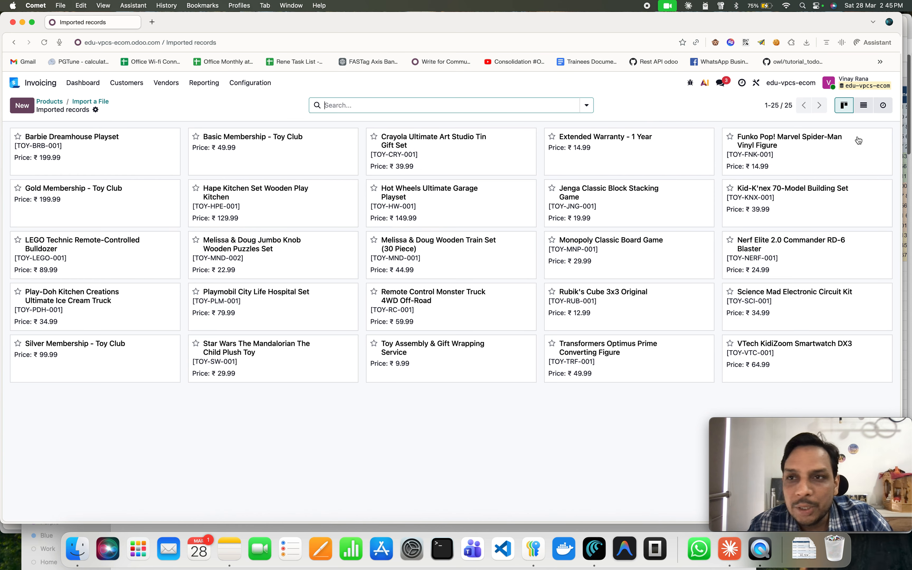
Show the imported products as a list grouped by Product Type.
{"action": "left_click", "coordinate": [586, 105]}
{"action": "left_click", "coordinate": [864, 105]}
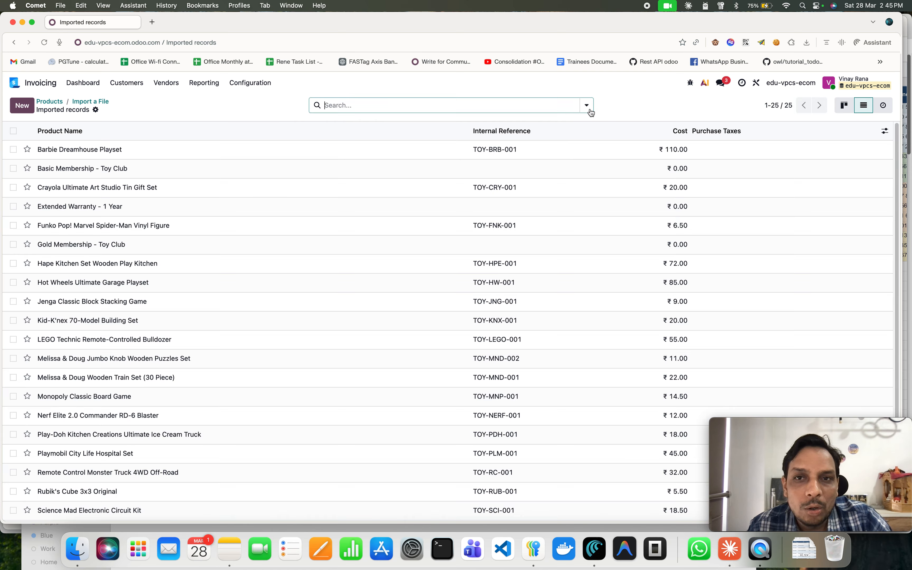
{"action": "left_click", "coordinate": [590, 108]}
{"action": "left_click", "coordinate": [457, 148]}
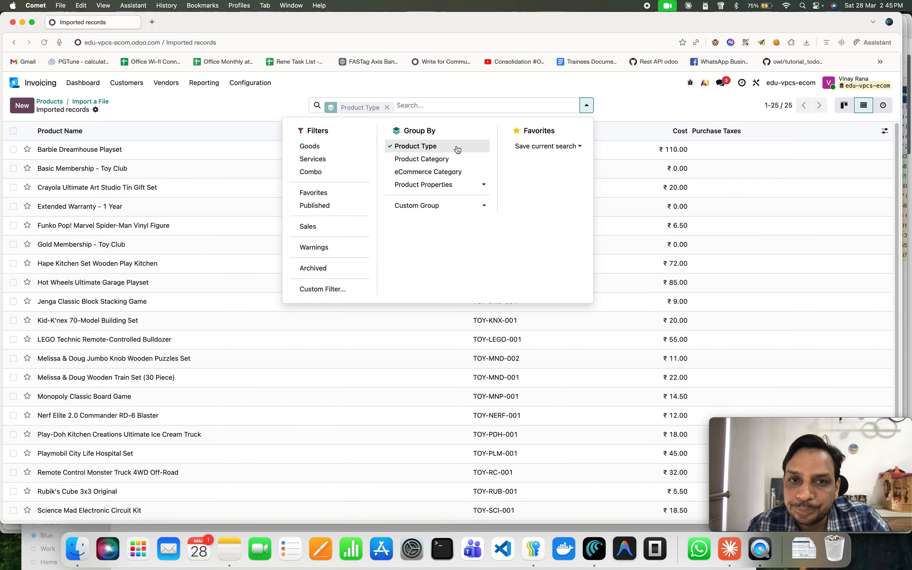
Expand and collapse the Goods and Service groups to review the imported products in each.
{"action": "left_click", "coordinate": [637, 101]}
{"action": "left_click", "coordinate": [45, 147]}
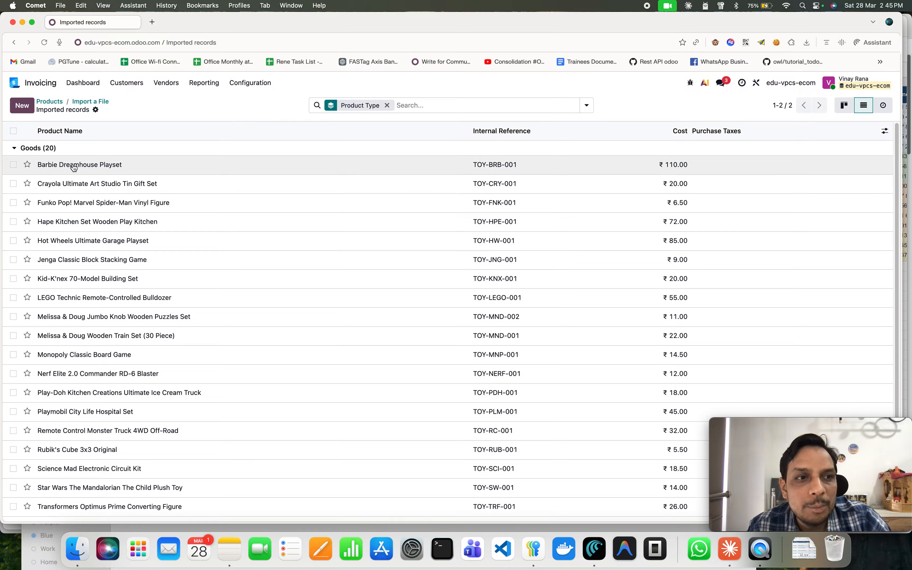
{"action": "left_click", "coordinate": [83, 148]}
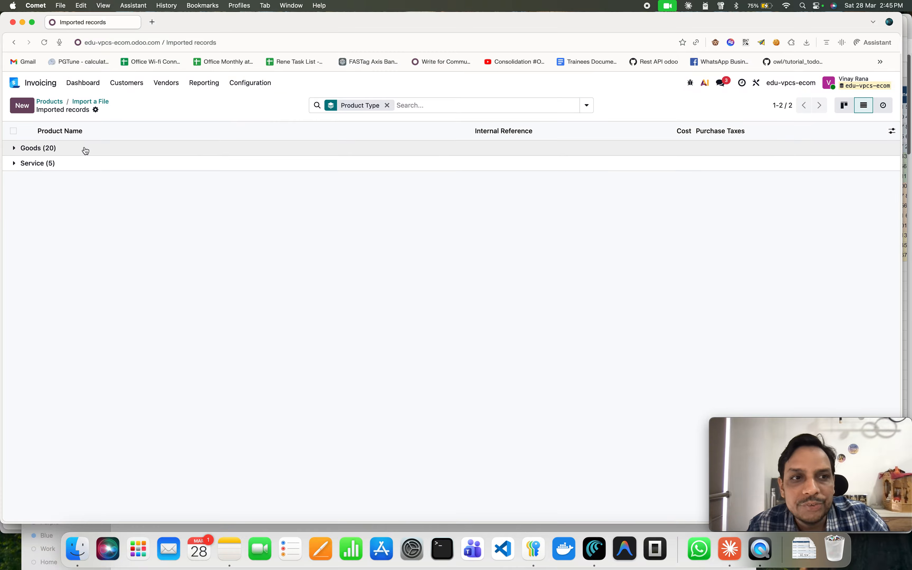
{"action": "left_click", "coordinate": [61, 166]}
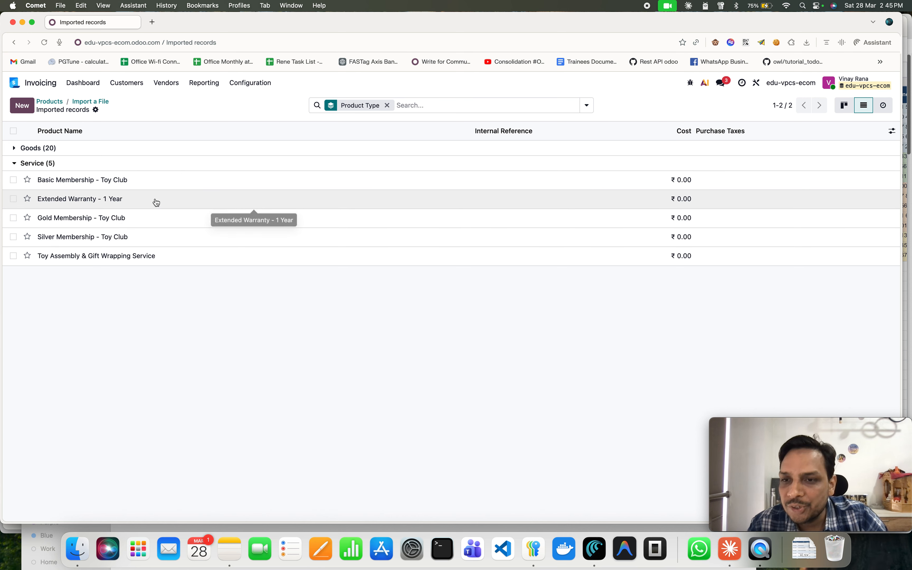
{"action": "left_click", "coordinate": [23, 165]}
{"action": "left_click", "coordinate": [29, 151]}
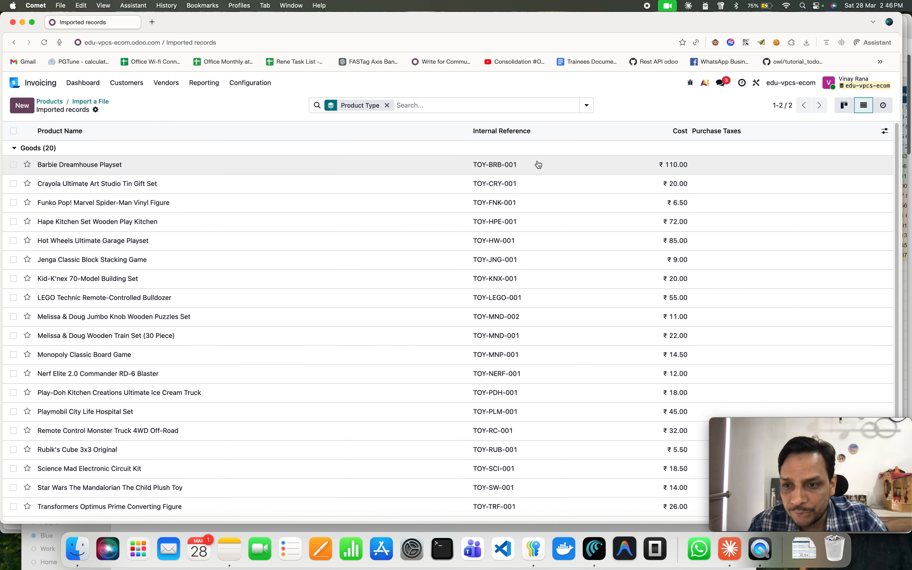
Open the Barbie Dreamhouse Playset product and review its invoicing policy and Sales tab settings.
{"action": "left_click", "coordinate": [151, 170]}
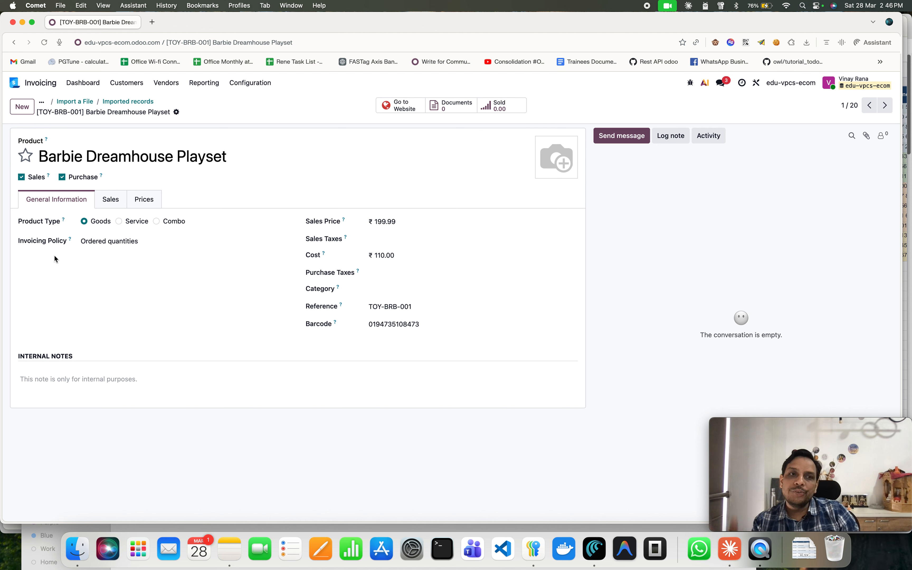
{"action": "left_click", "coordinate": [140, 241]}
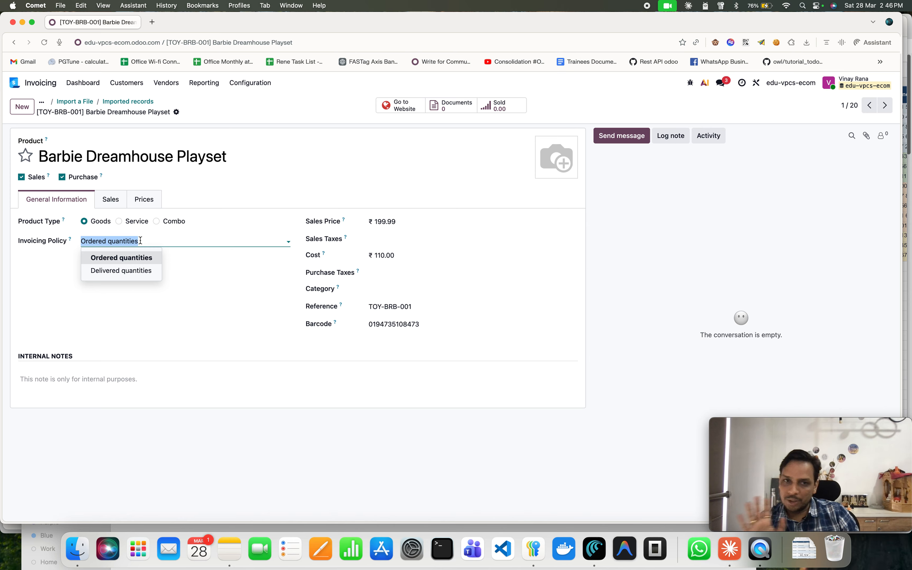
{"action": "left_click", "coordinate": [249, 340]}
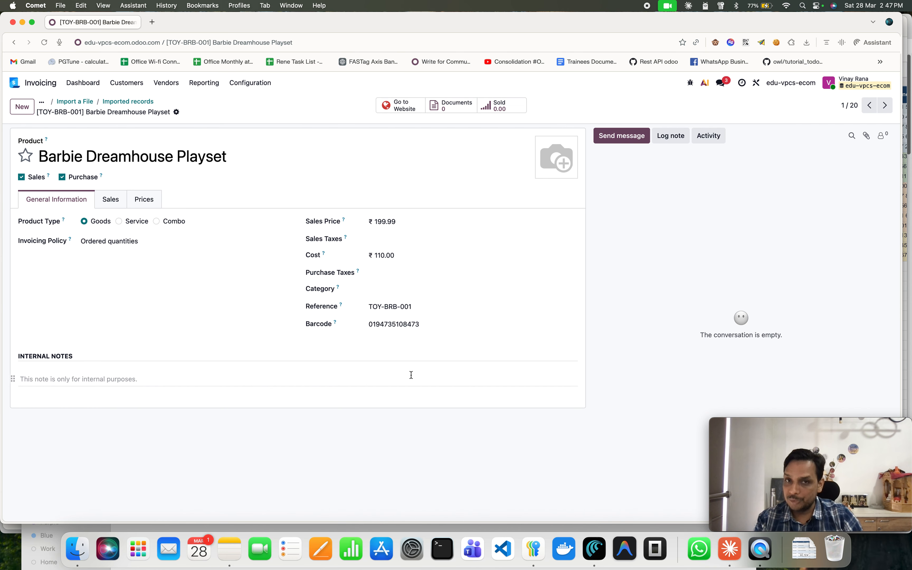
{"action": "left_click", "coordinate": [118, 210]}
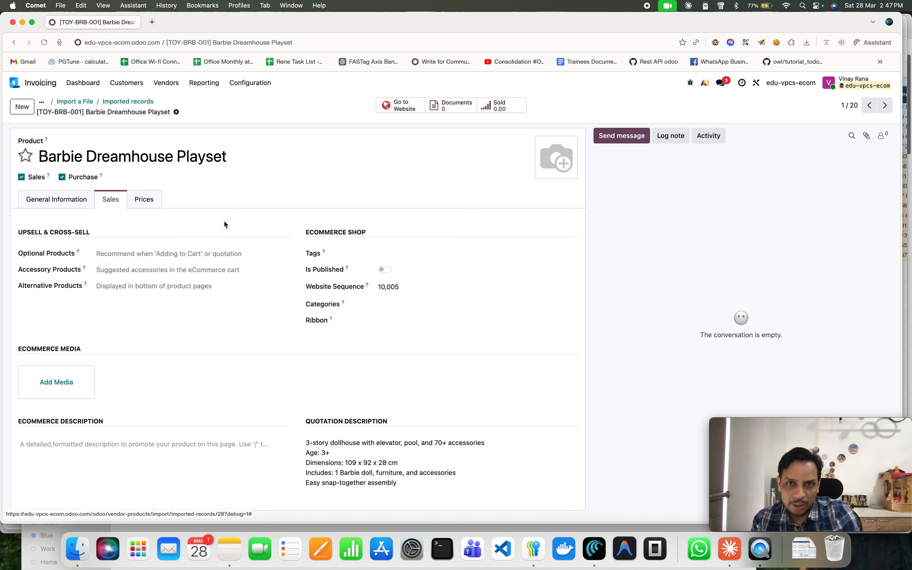
{"action": "mouse_move", "coordinate": [547, 174]}
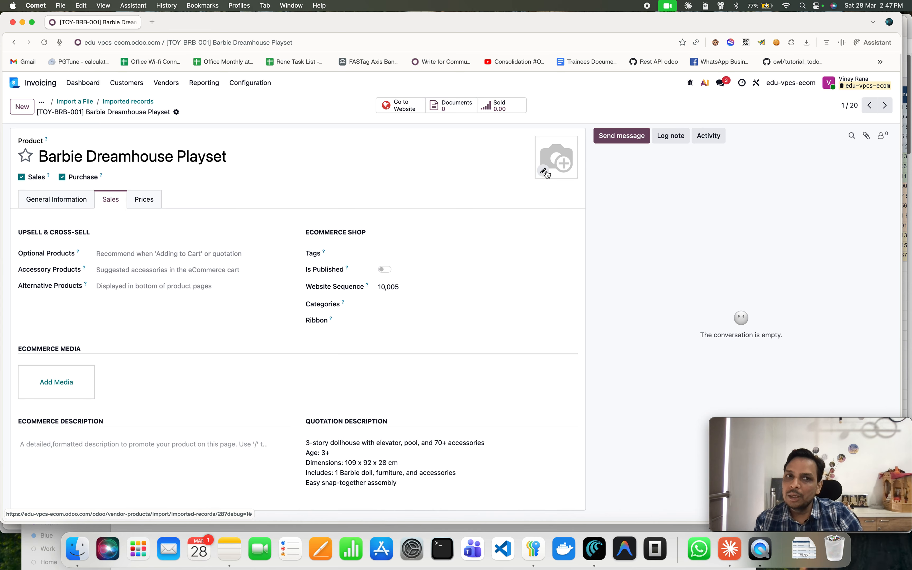
Copy the product name and search a new browser tab for download sample image for Barbie Dreamhouse Playset.
{"action": "left_click", "coordinate": [236, 158]}
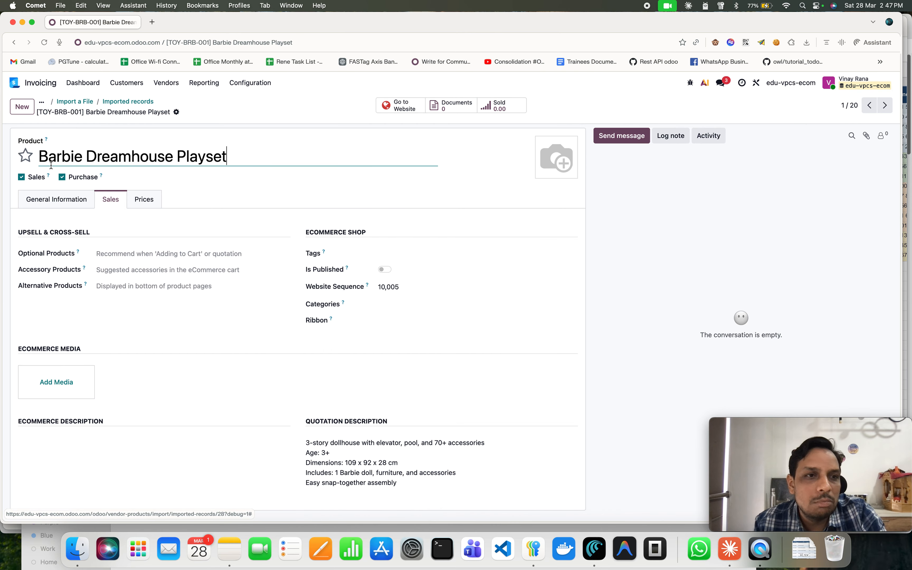
{"action": "key", "text": "super+a"}
{"action": "key", "text": "super+c"}
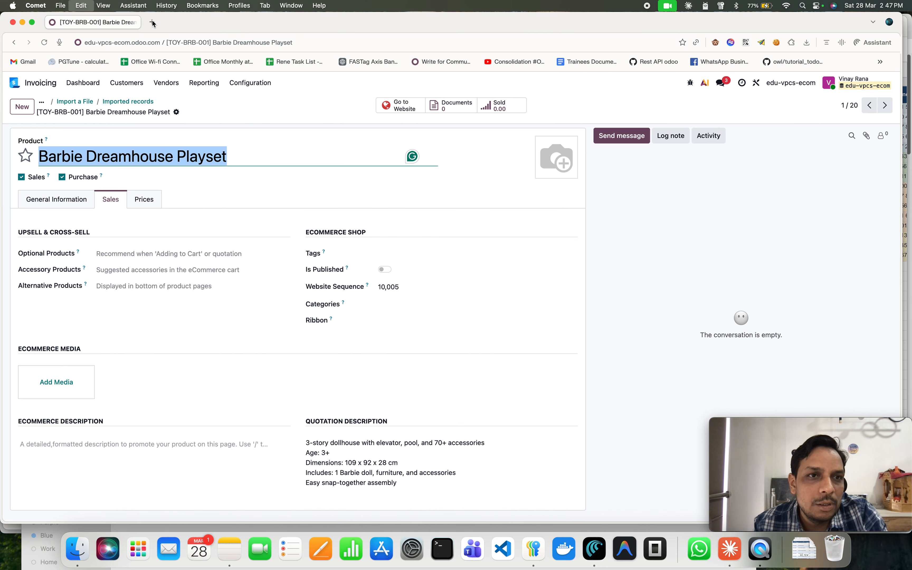
{"action": "left_click", "coordinate": [153, 23]}
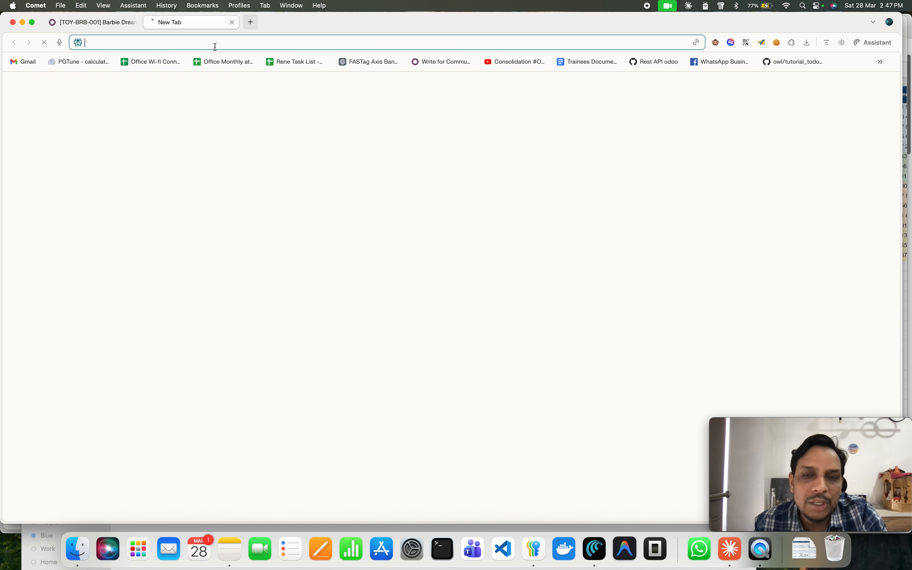
{"action": "type", "text": "do"}
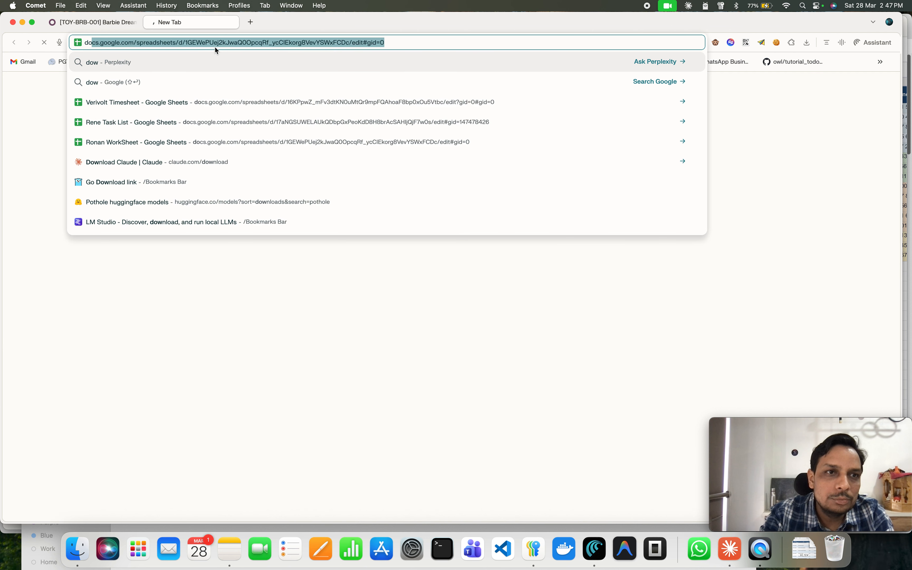
{"action": "type", "text": "wnload"}
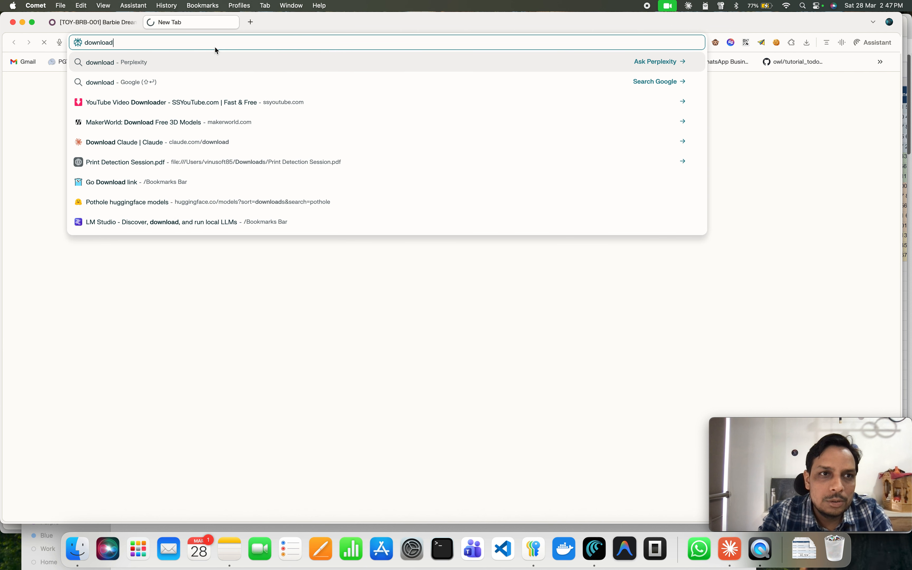
{"action": "type", "text": " sample i"}
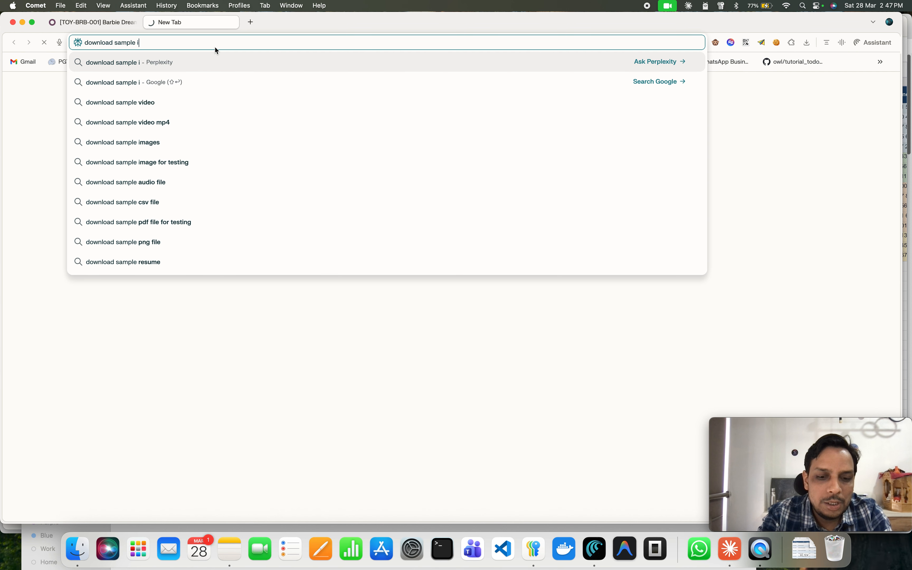
{"action": "type", "text": "mage fo"}
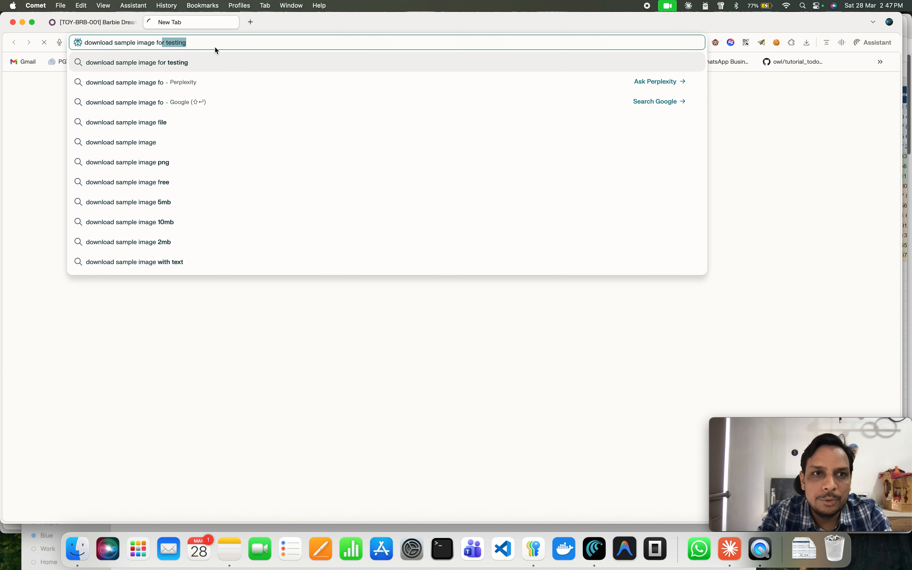
{"action": "type", "text": "r"}
{"action": "key", "text": "super+v"}
{"action": "key", "text": "Return"}
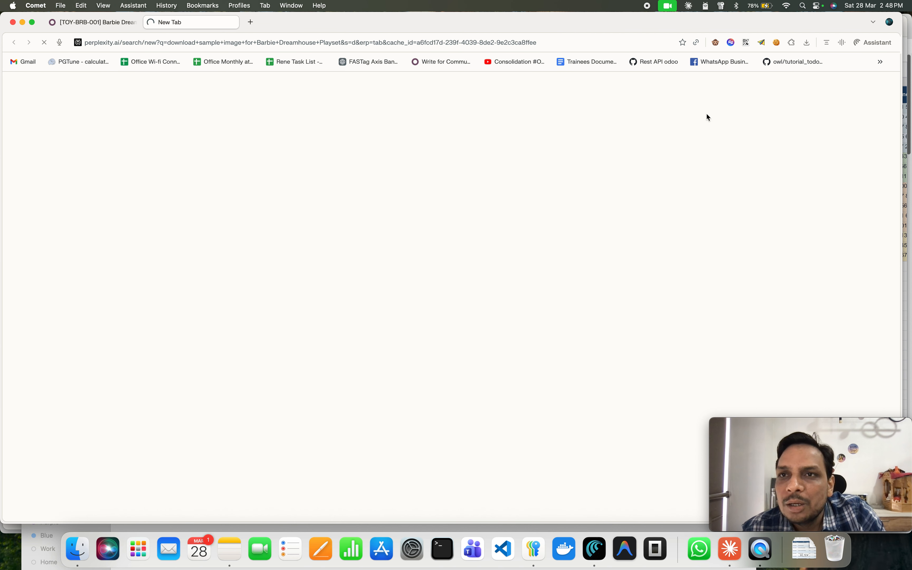
Back in the product form, publish the Barbie Dreamhouse Playset and the Crayola Ultimate Art Studio Tin Gift Set on the website.
{"action": "left_click", "coordinate": [99, 23]}
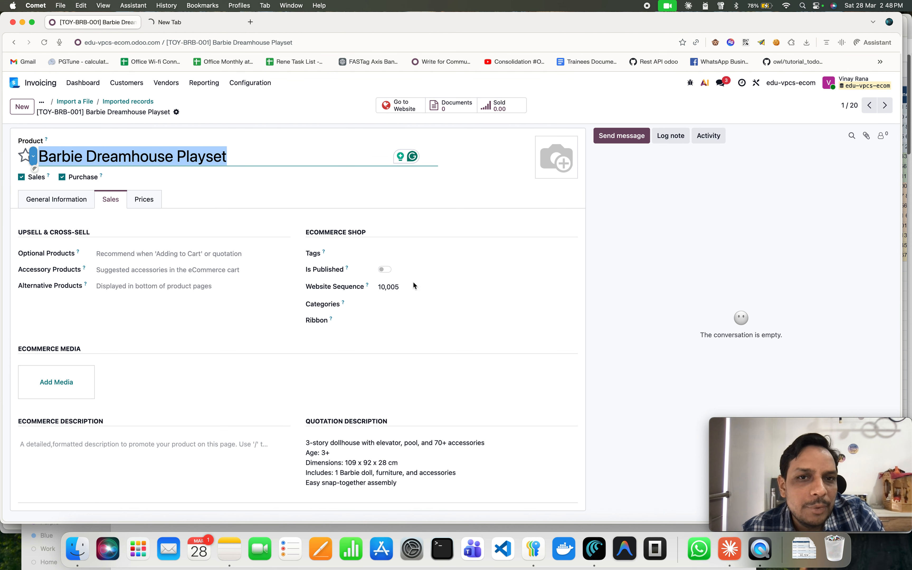
{"action": "left_click", "coordinate": [384, 269]}
{"action": "left_click", "coordinate": [886, 106]}
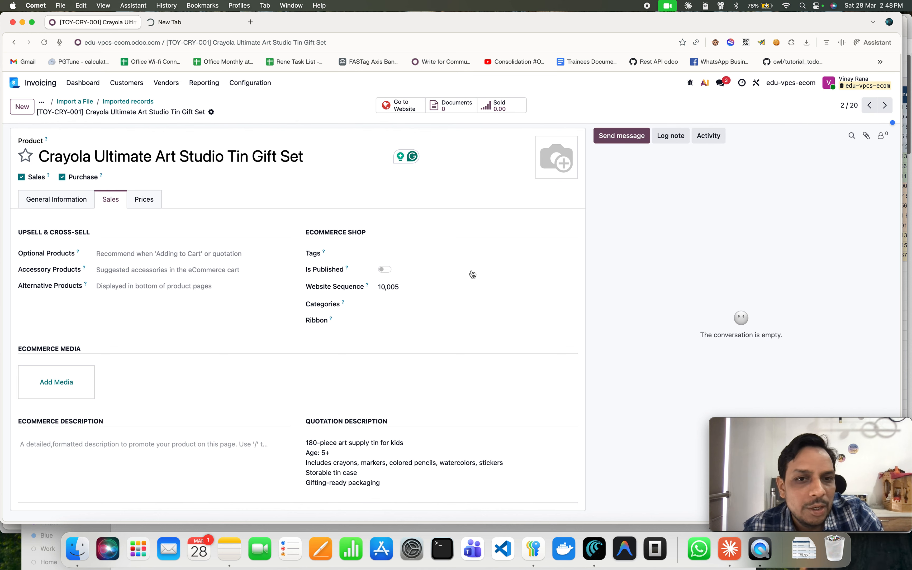
{"action": "left_click", "coordinate": [385, 269]}
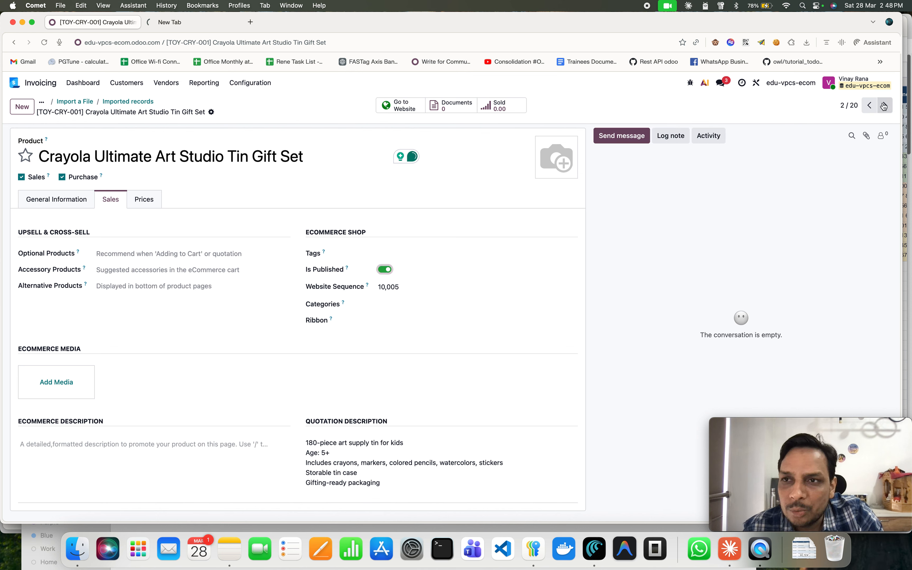
Publish the Funko Pop! Marvel Spider-Man Vinyl Figure and the Hape Kitchen Set Wooden Play Kitchen on the website.
{"action": "left_click", "coordinate": [385, 269]}
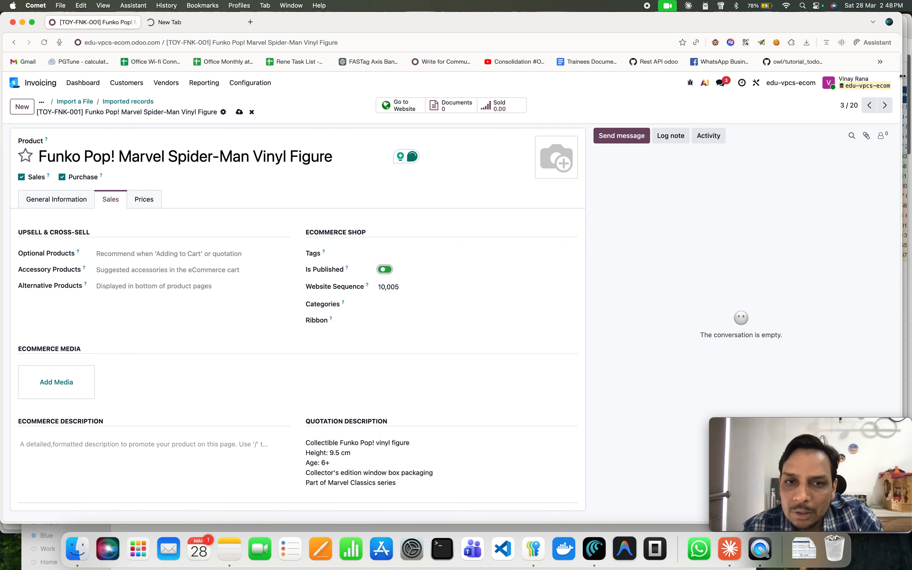
{"action": "left_click", "coordinate": [887, 105]}
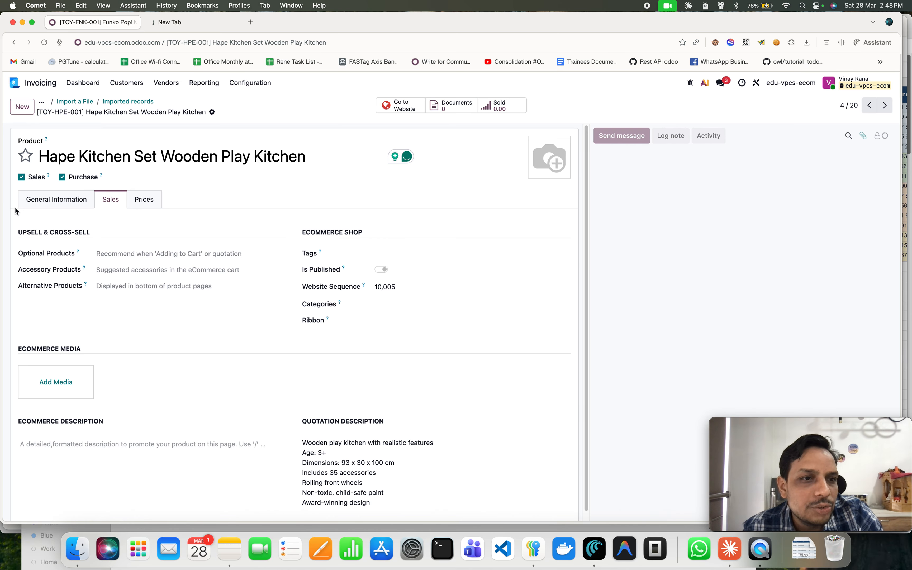
{"action": "left_click", "coordinate": [66, 199]}
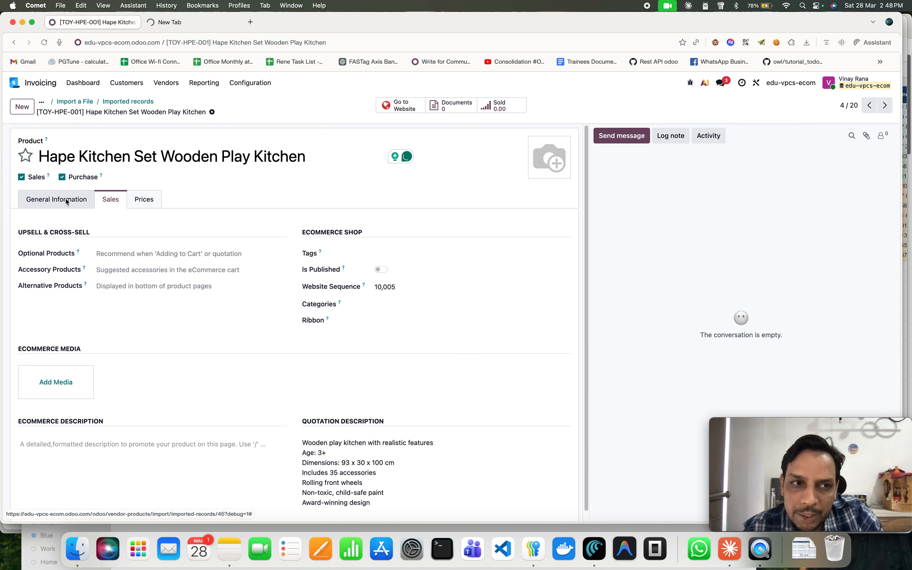
{"action": "left_click", "coordinate": [115, 200]}
{"action": "left_click", "coordinate": [381, 269]}
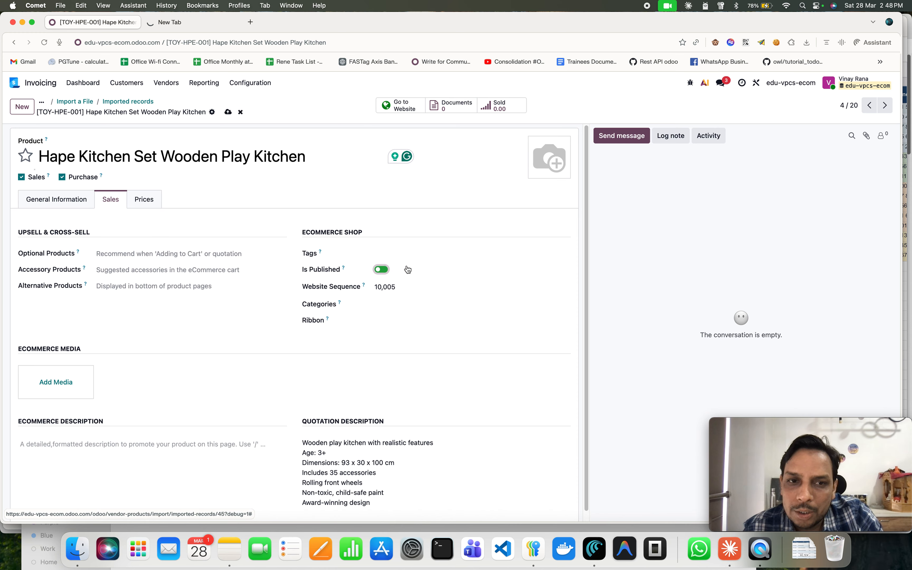
Publish the Hot Wheels Ultimate Garage Playset, give it the New! ribbon and save.
{"action": "left_click", "coordinate": [885, 105]}
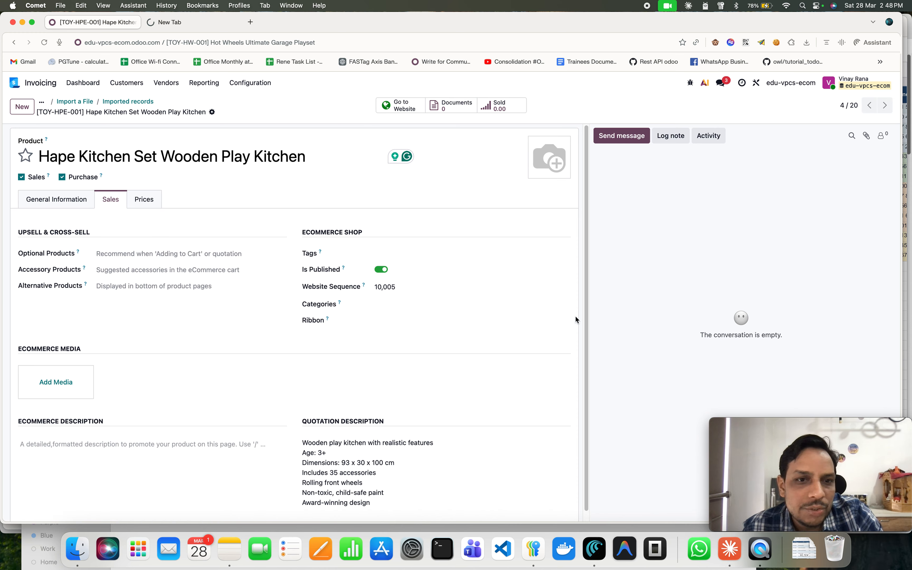
{"action": "left_click", "coordinate": [386, 270]}
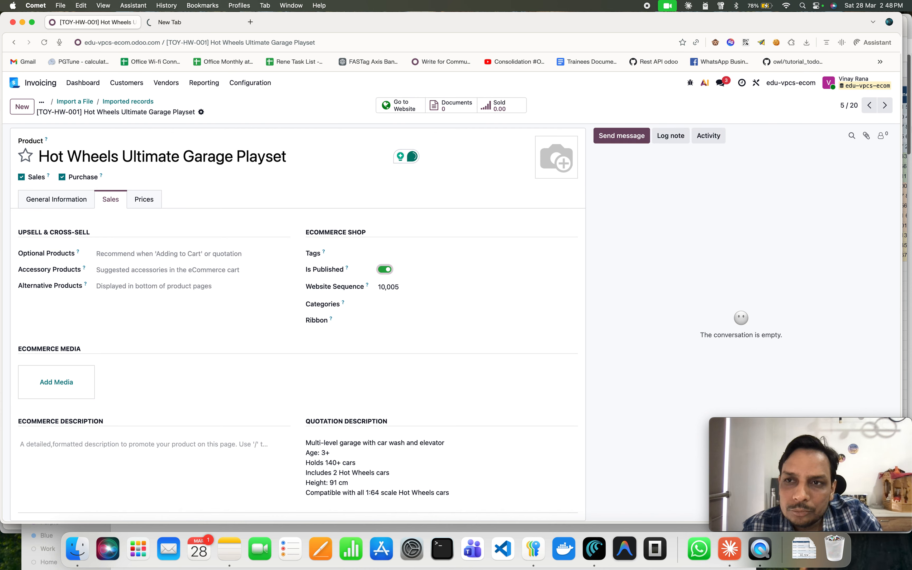
{"action": "left_click", "coordinate": [396, 321]}
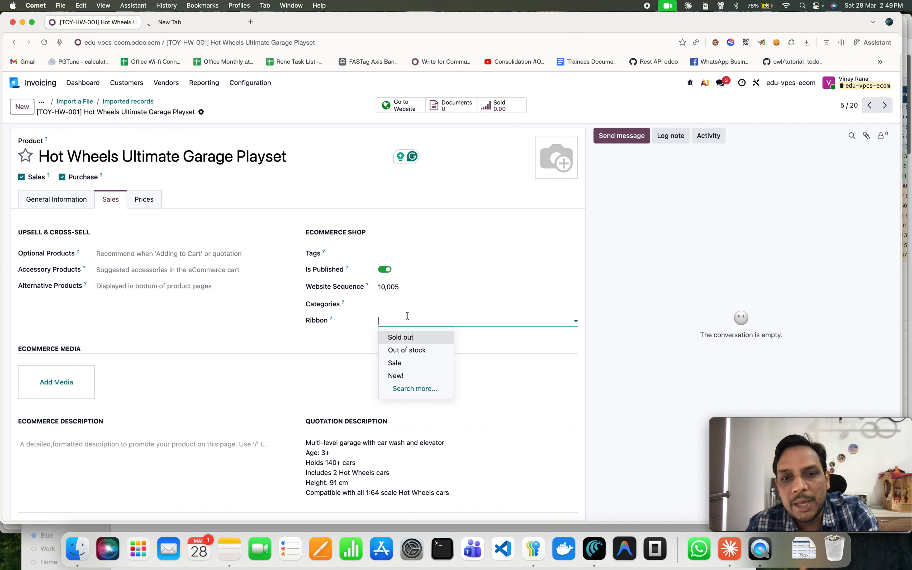
{"action": "left_click", "coordinate": [402, 376]}
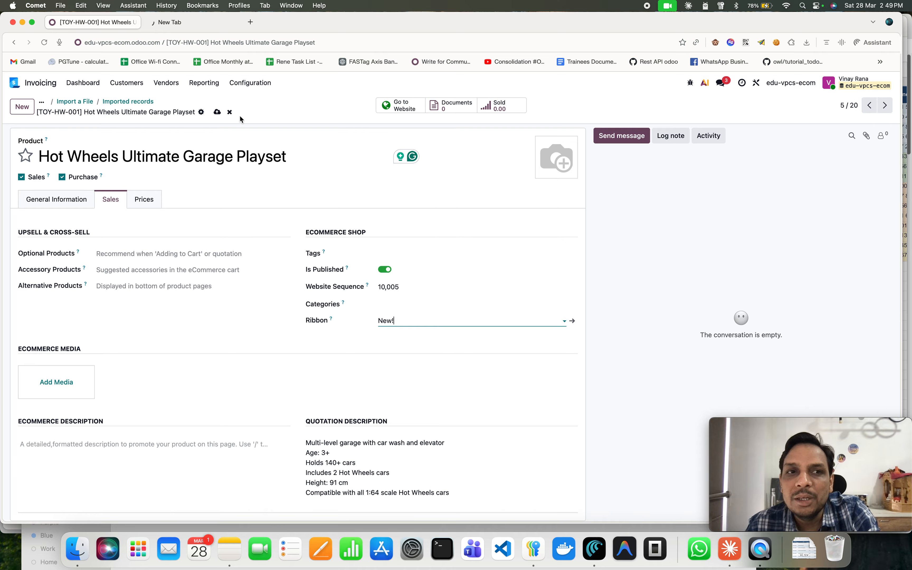
{"action": "left_click", "coordinate": [218, 112]}
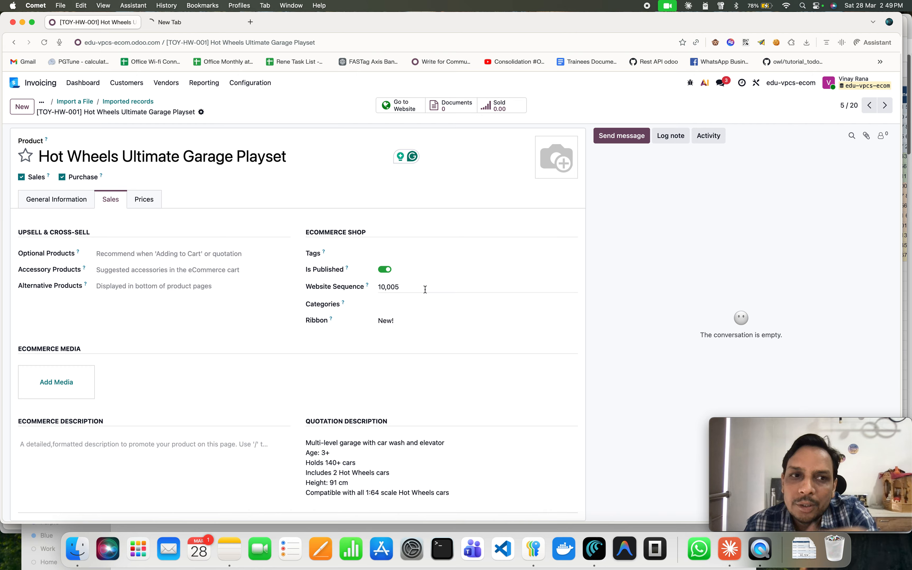
Publish the Jenga Classic Block Stacking Game, give it the New! ribbon, save, and move to the next product.
{"action": "left_click", "coordinate": [886, 106]}
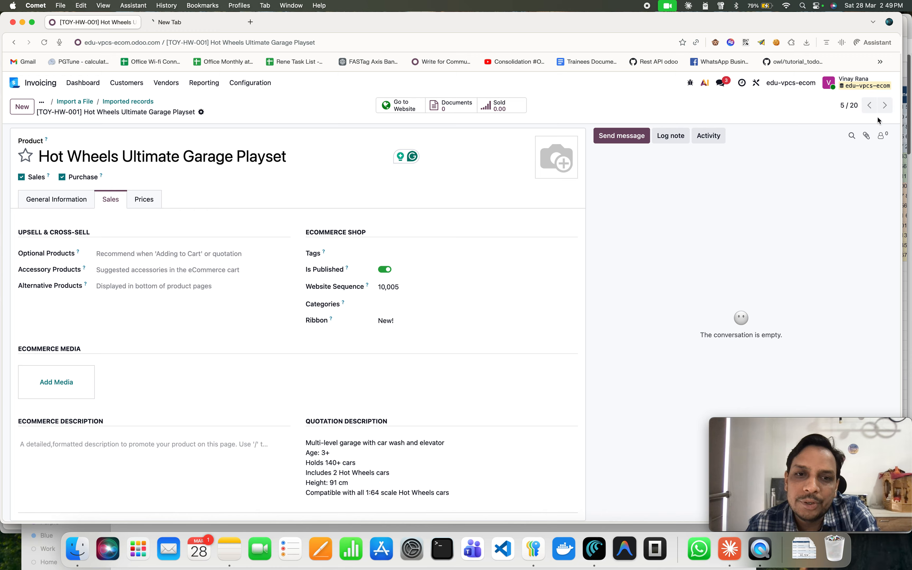
{"action": "left_click", "coordinate": [385, 269]}
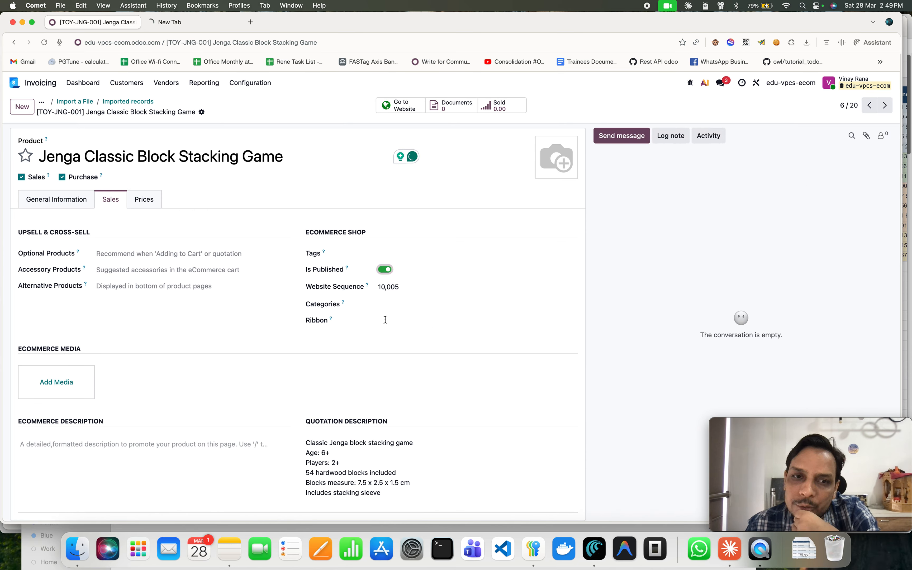
{"action": "left_click", "coordinate": [393, 321]}
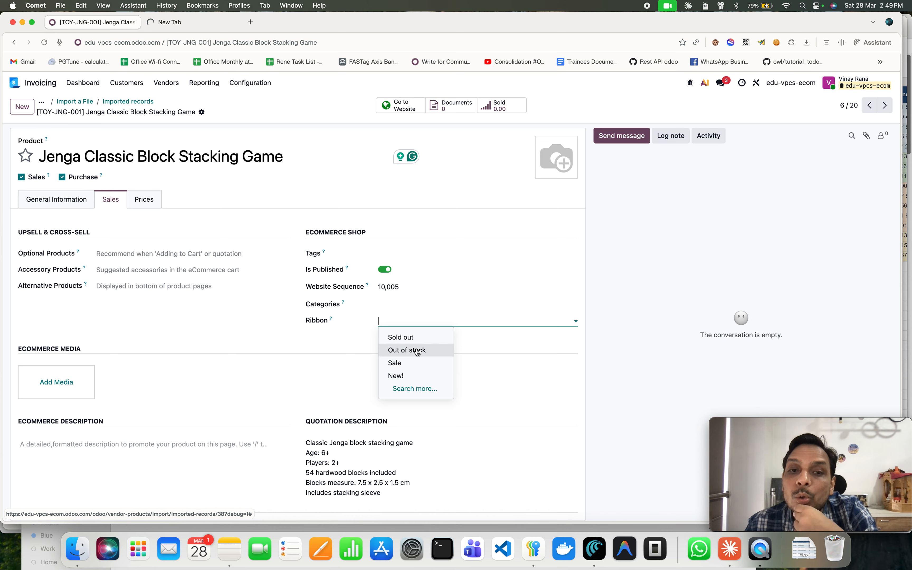
{"action": "left_click", "coordinate": [412, 376]}
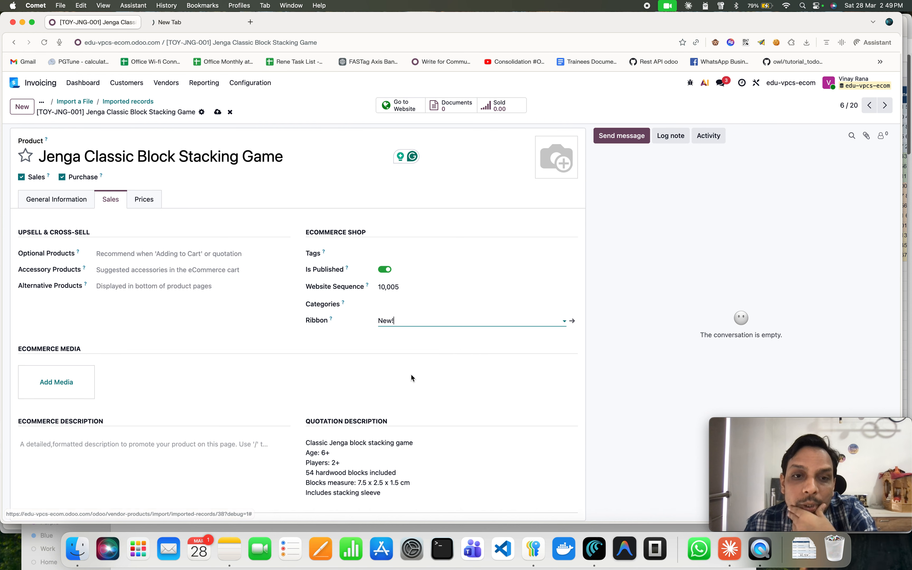
{"action": "left_click", "coordinate": [218, 113]}
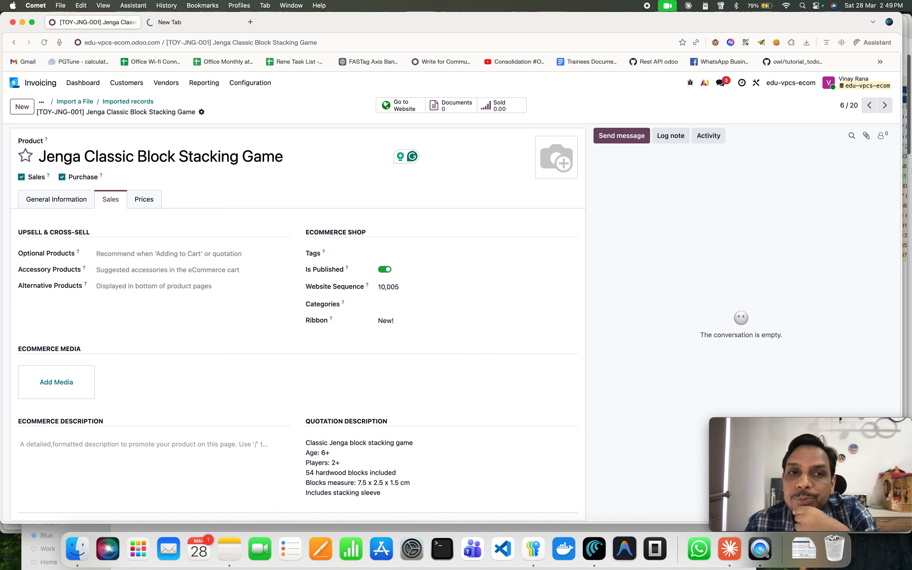
{"action": "left_click", "coordinate": [885, 105]}
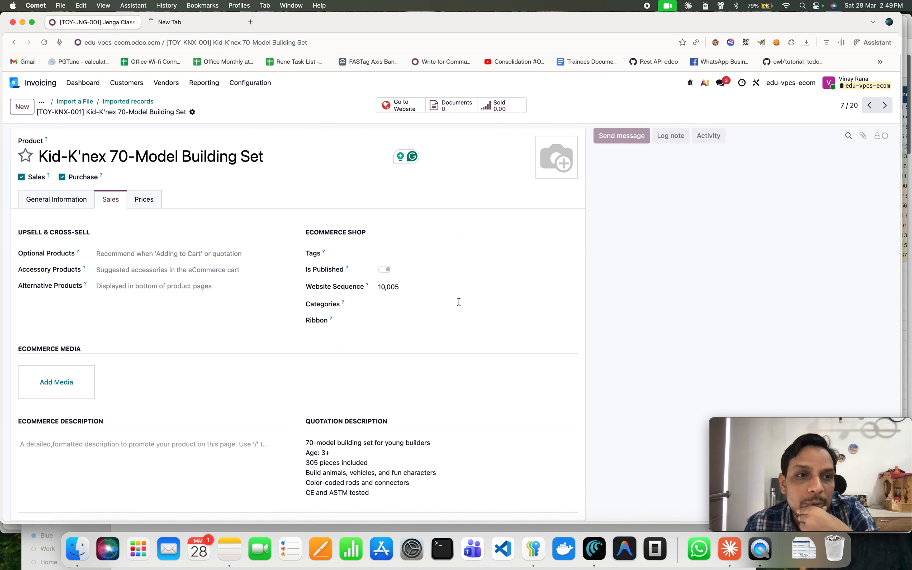
Publish the Kid-K'nex 70-Model Building Set, give it the New! ribbon, save, and move to the next product.
{"action": "left_click", "coordinate": [386, 270]}
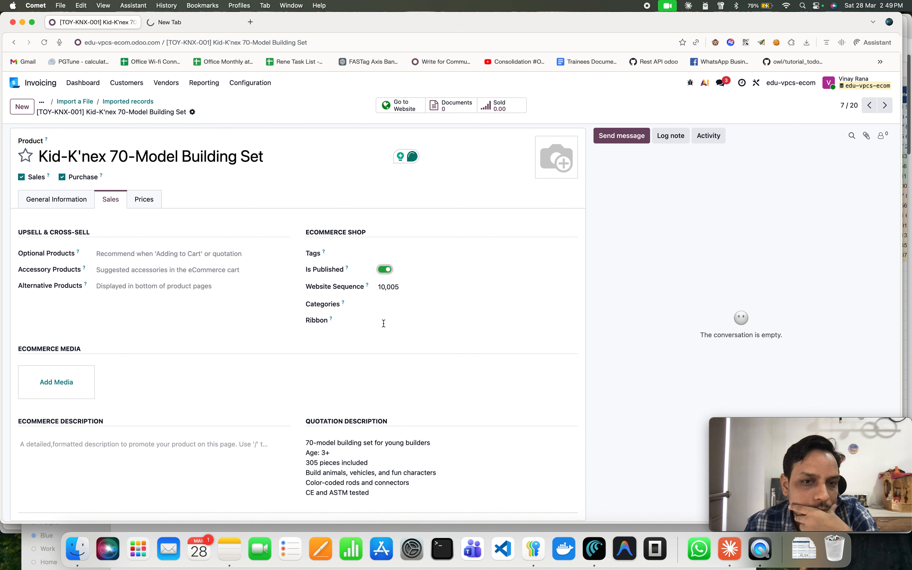
{"action": "left_click", "coordinate": [408, 322]}
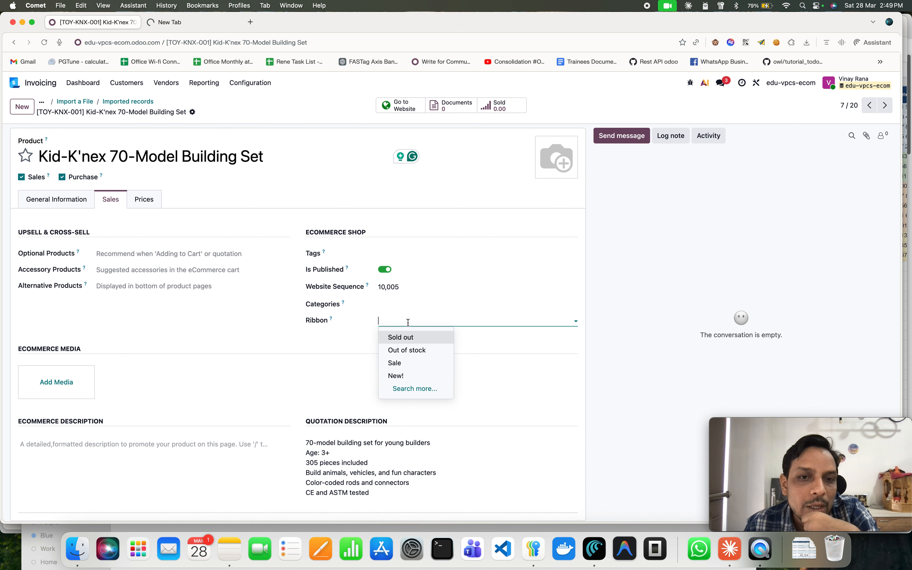
{"action": "left_click", "coordinate": [413, 377]}
{"action": "left_click", "coordinate": [208, 111]}
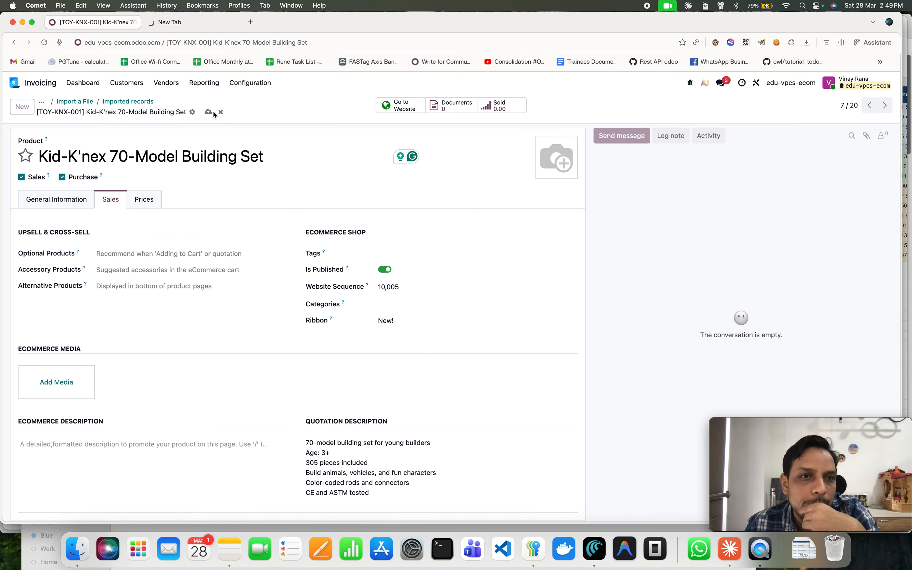
{"action": "left_click", "coordinate": [891, 109]}
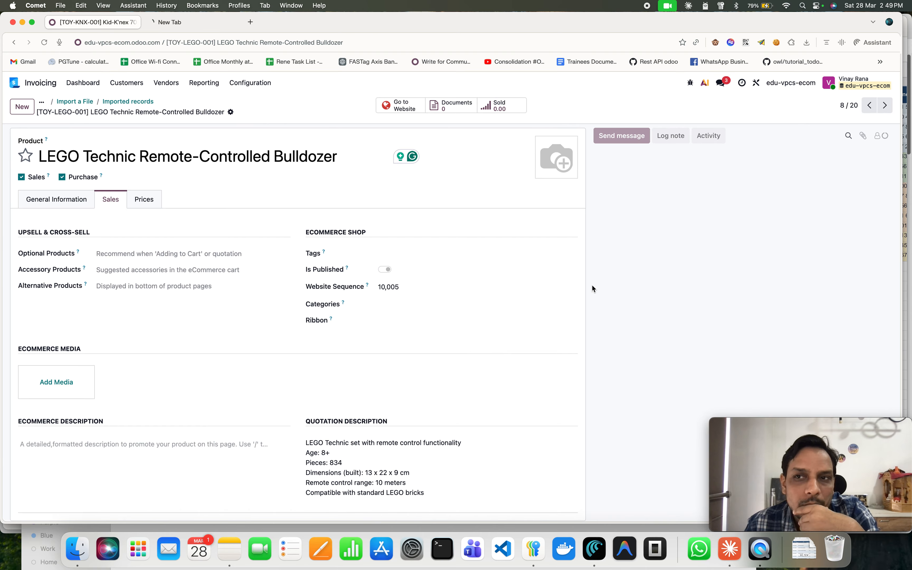
Publish the LEGO Technic Remote-Controlled Bulldozer on the website and open its category choices.
{"action": "left_click", "coordinate": [386, 269]}
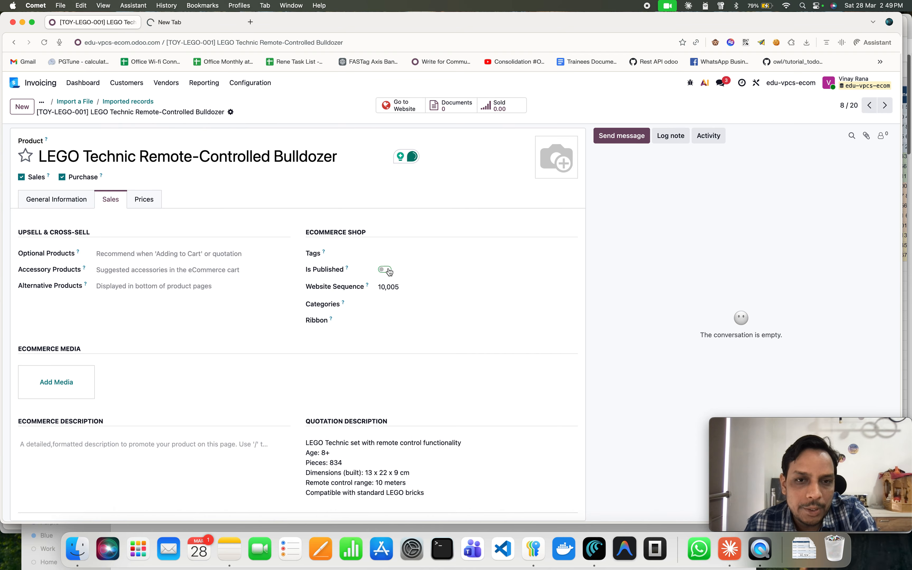
{"action": "left_click", "coordinate": [411, 305]}
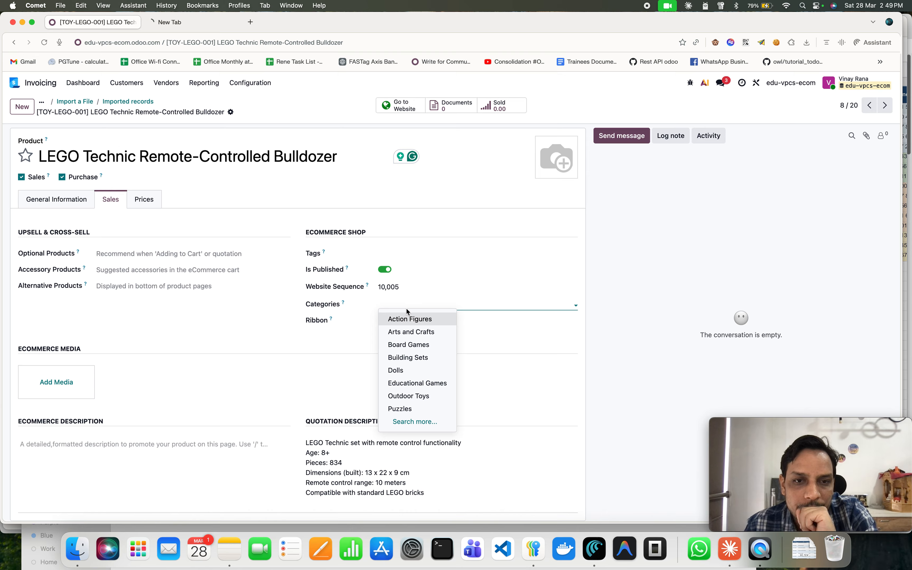
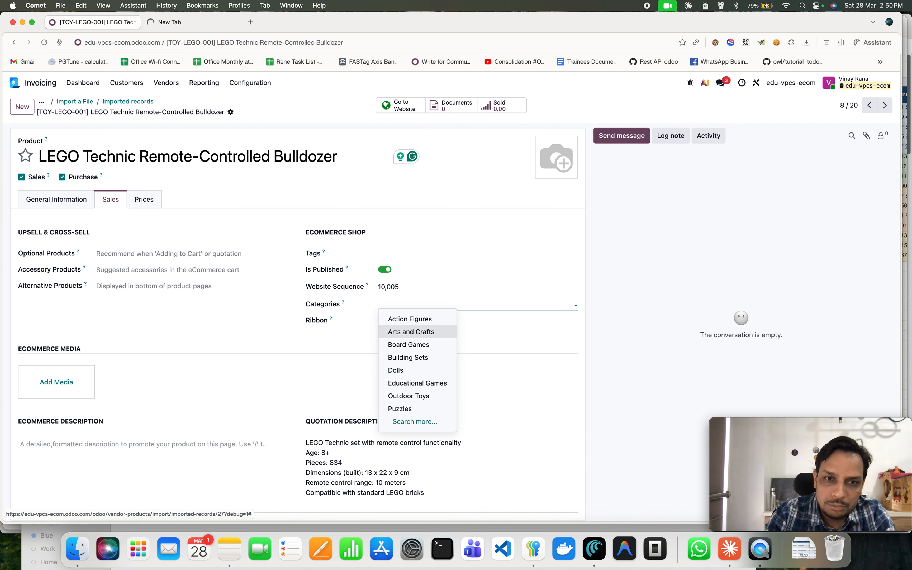
Assign the Puzzles category to the LEGO Technic Remote-Controlled Bulldozer and save the product.
{"action": "type", "text": "le"}
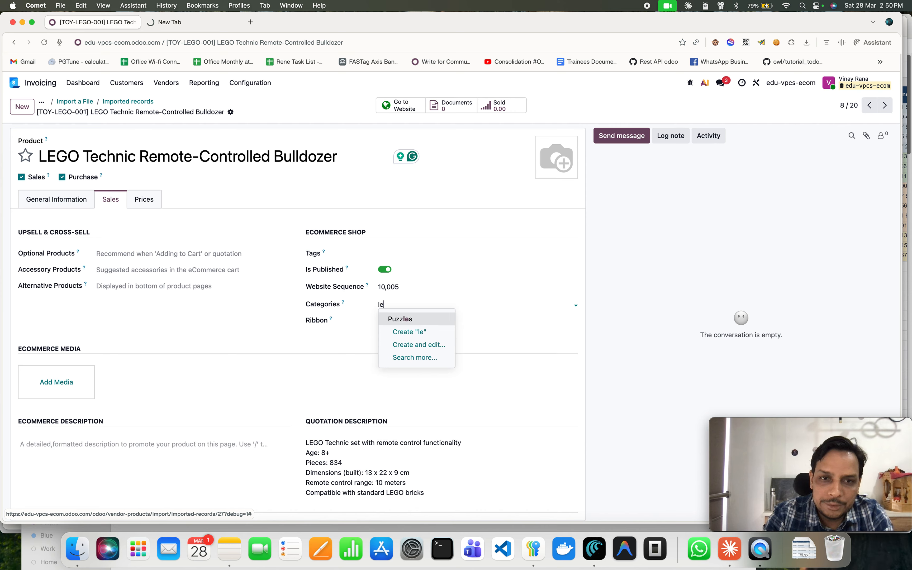
{"action": "left_click", "coordinate": [417, 320]}
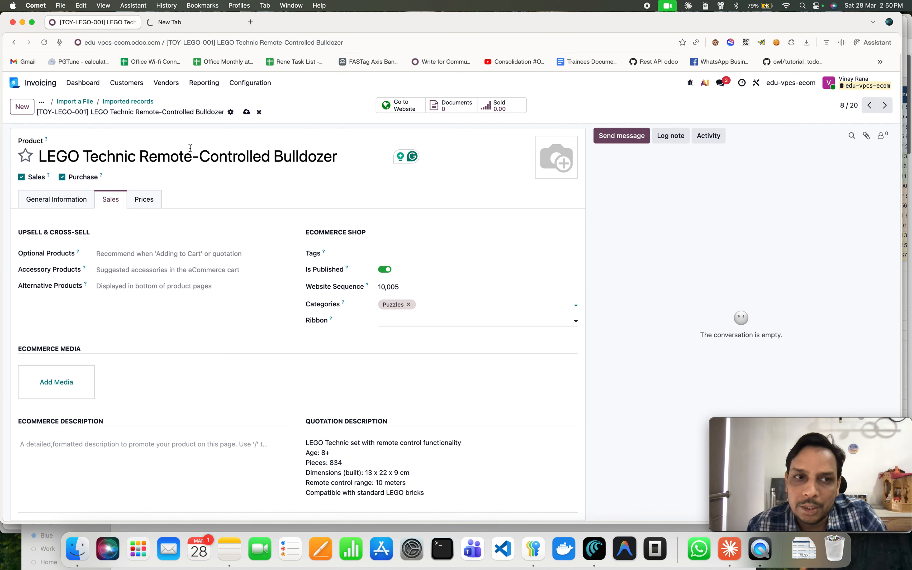
{"action": "left_click", "coordinate": [247, 112]}
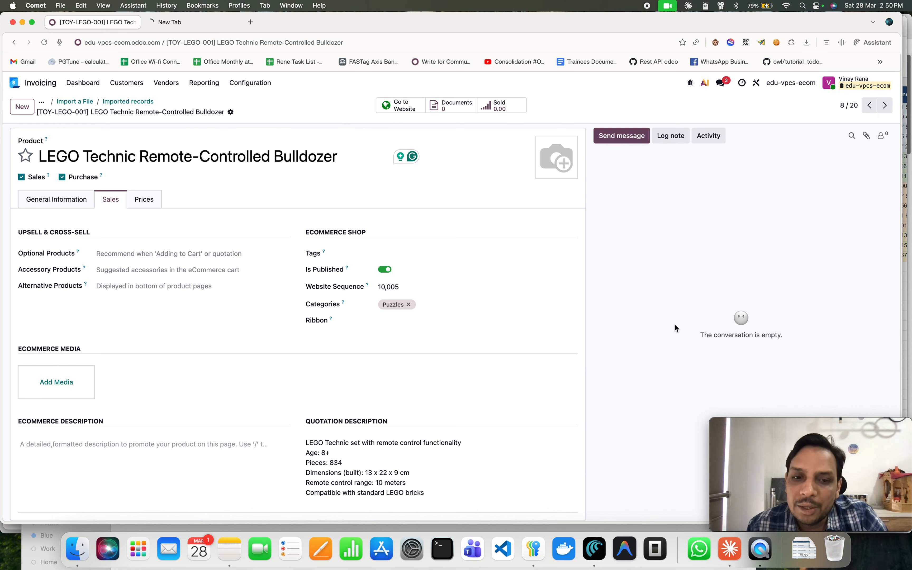
Step back and forth through the previously edited products to review their published status, categories and ribbons.
{"action": "left_click", "coordinate": [870, 105]}
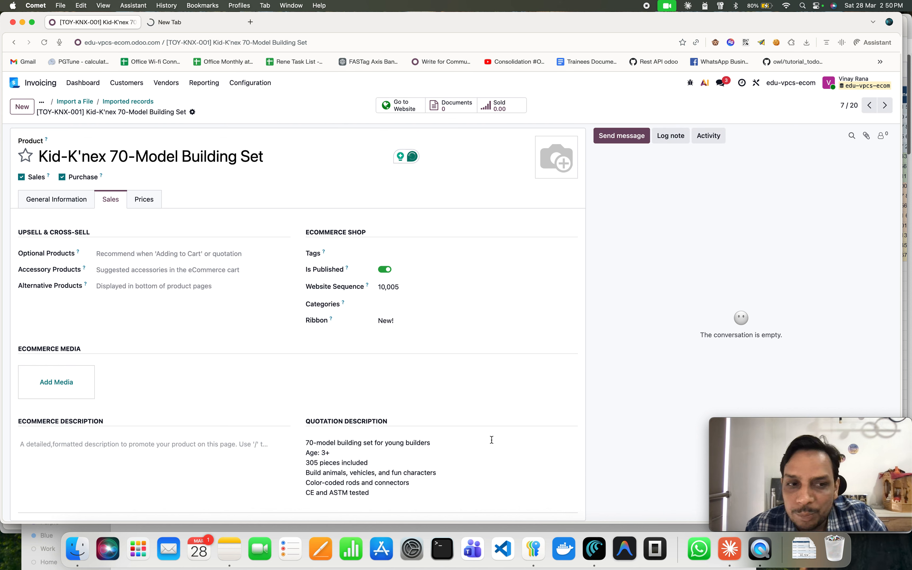
{"action": "left_click", "coordinate": [874, 109]}
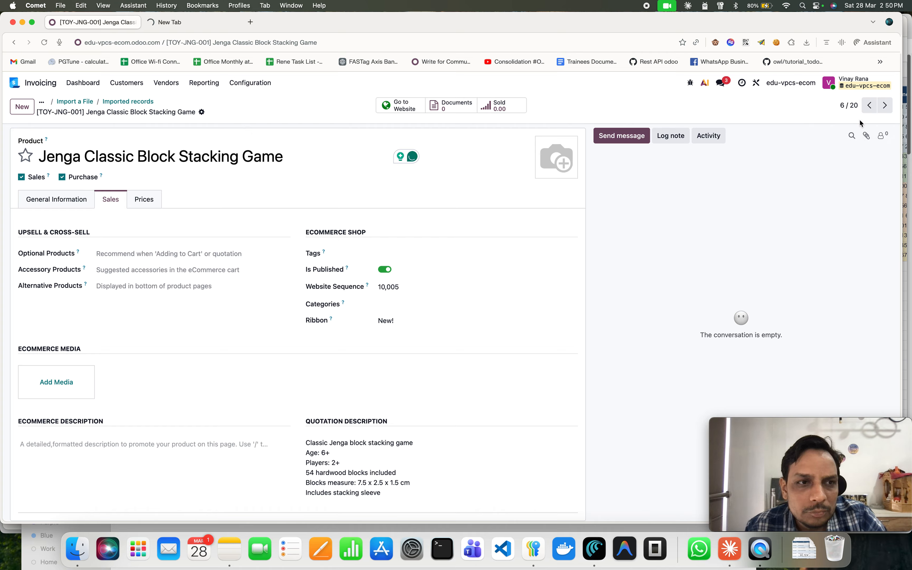
{"action": "left_click", "coordinate": [874, 110]}
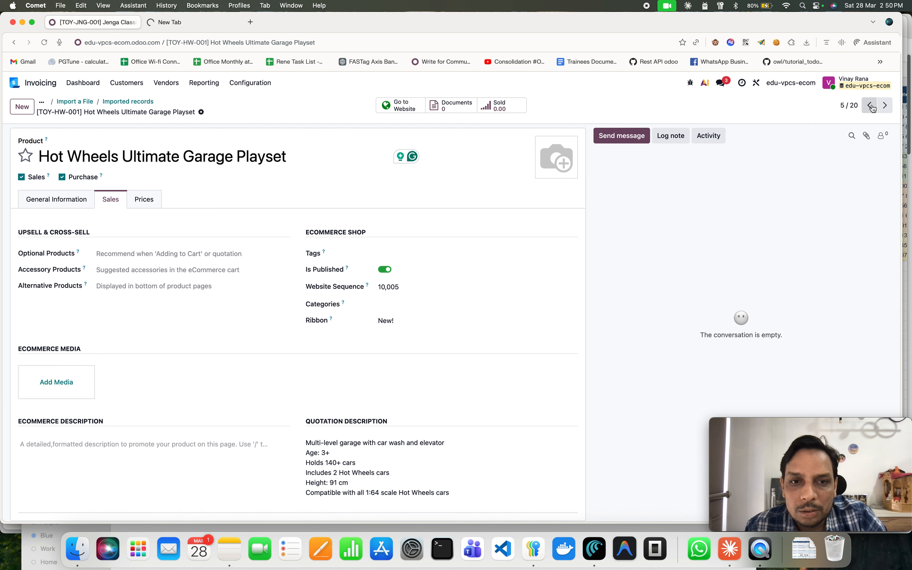
{"action": "left_click", "coordinate": [874, 108]}
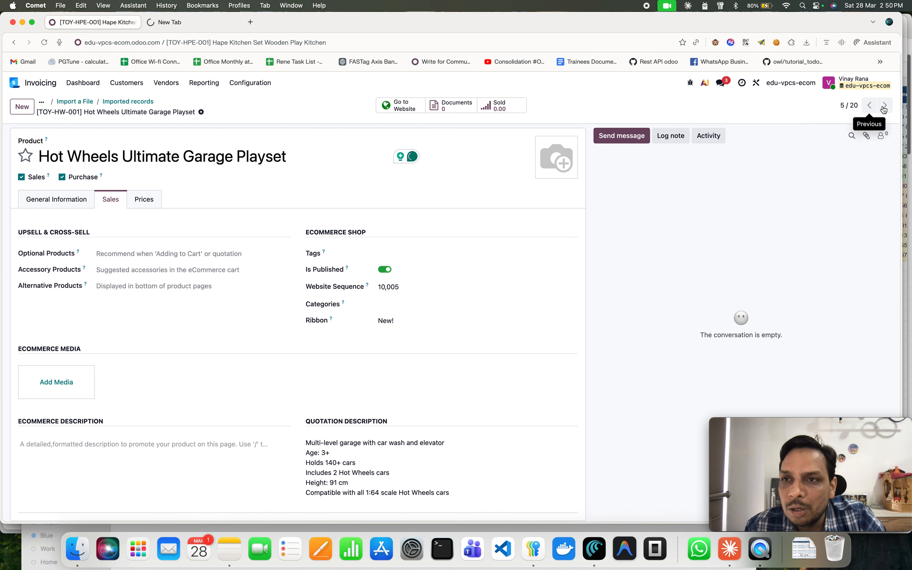
{"action": "left_click", "coordinate": [885, 109]}
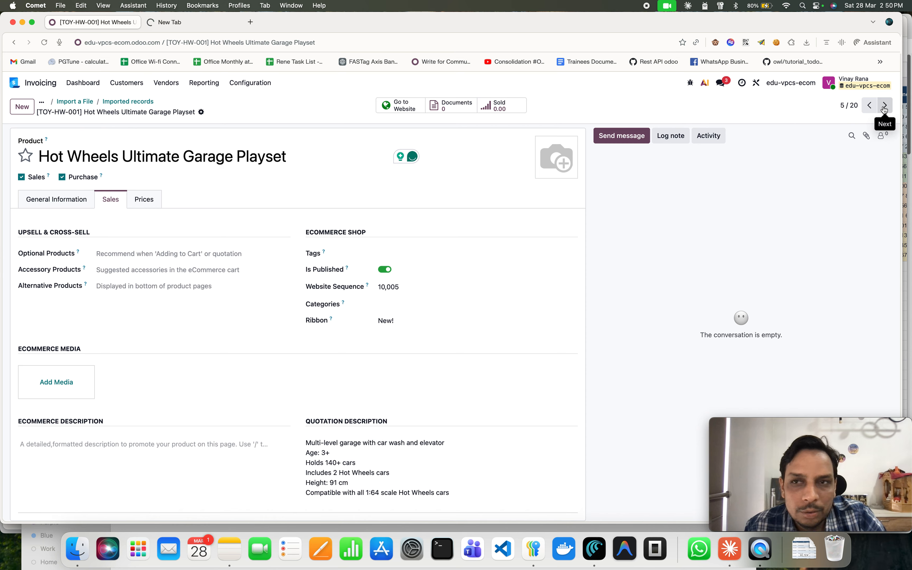
{"action": "left_click", "coordinate": [885, 109]}
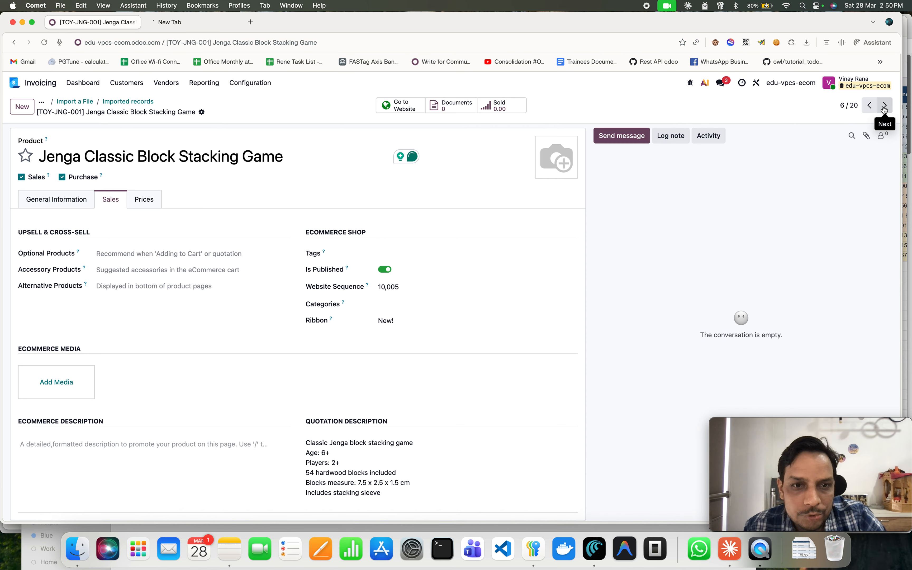
{"action": "left_click", "coordinate": [885, 108]}
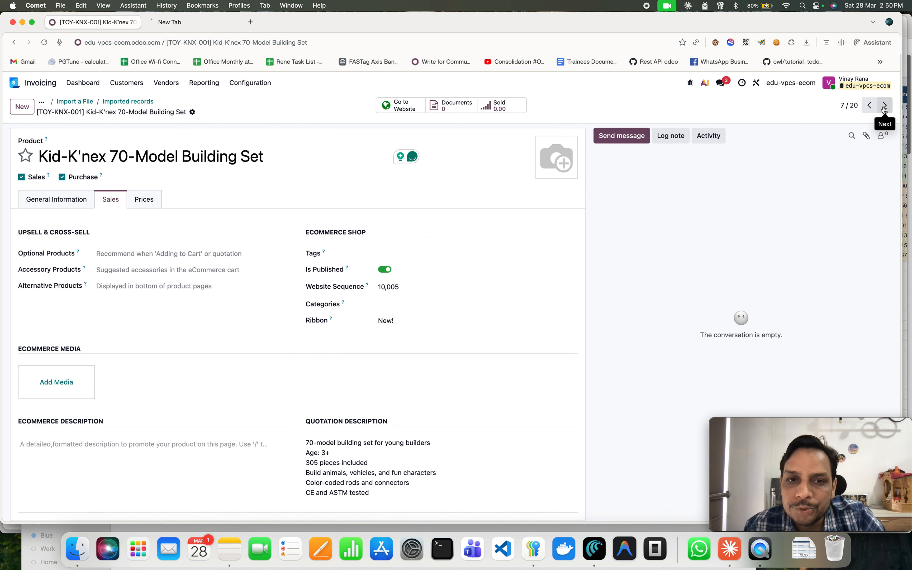
{"action": "left_click", "coordinate": [885, 109]}
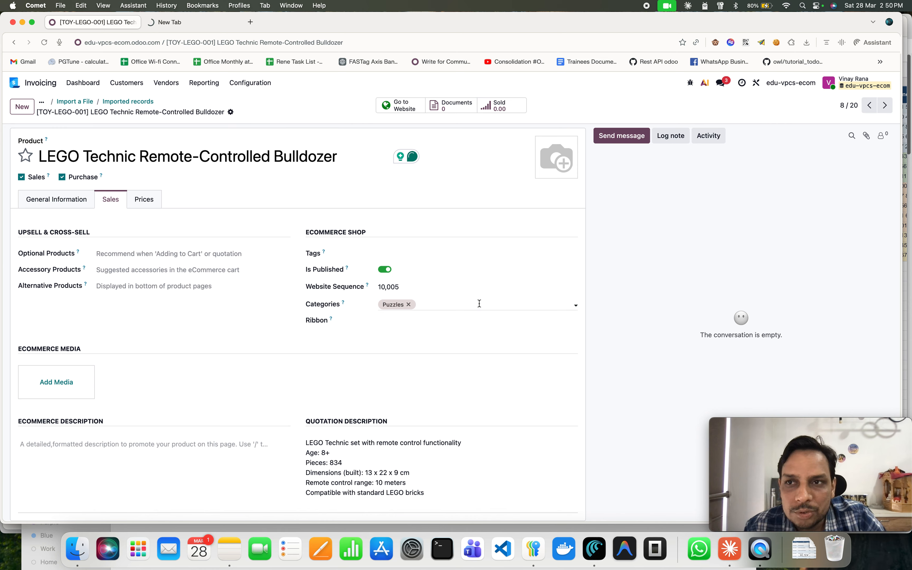
Publish the Melissa & Doug Jumbo Knob Wooden Puzzles Set and the Melissa & Doug Wooden Train Set (30 Piece) on the website.
{"action": "left_click", "coordinate": [886, 106]}
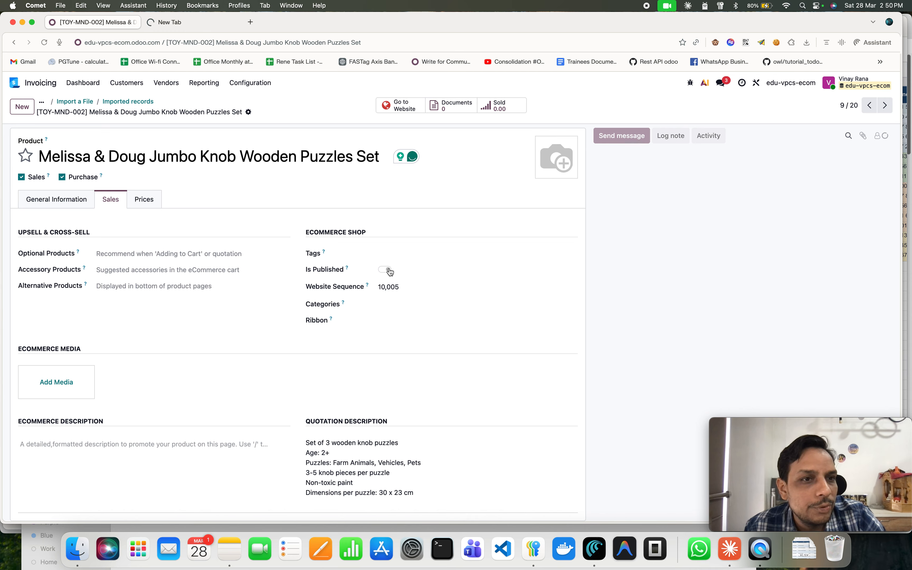
{"action": "left_click", "coordinate": [425, 272]}
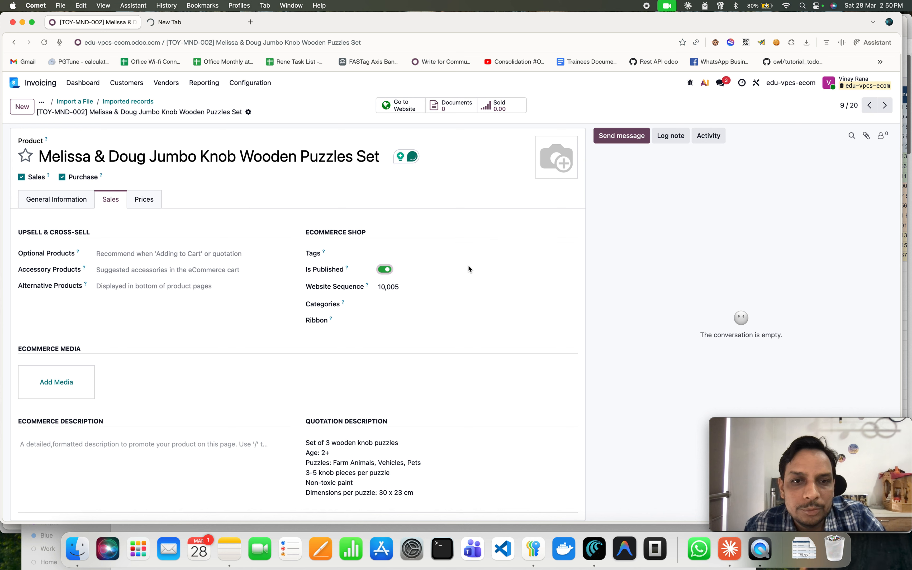
{"action": "left_click", "coordinate": [885, 105]}
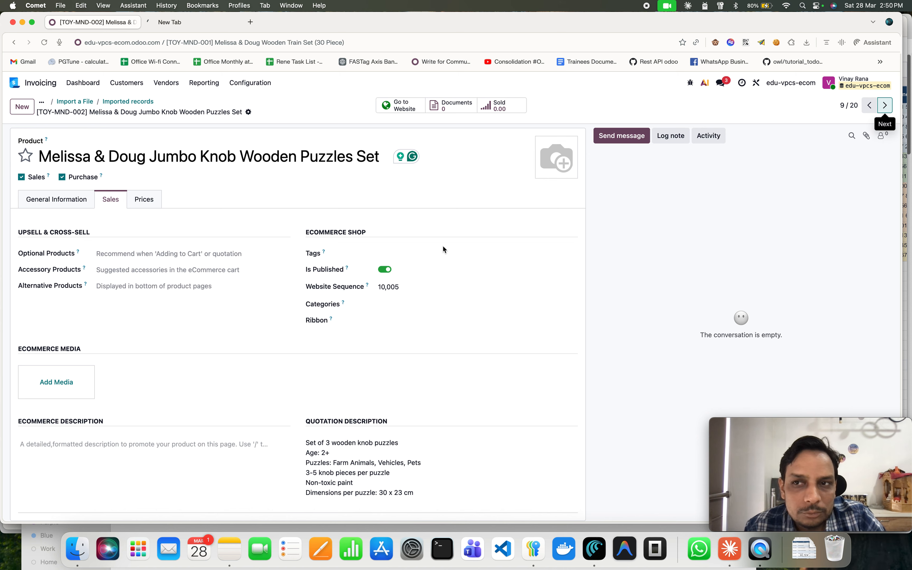
{"action": "left_click", "coordinate": [386, 270]}
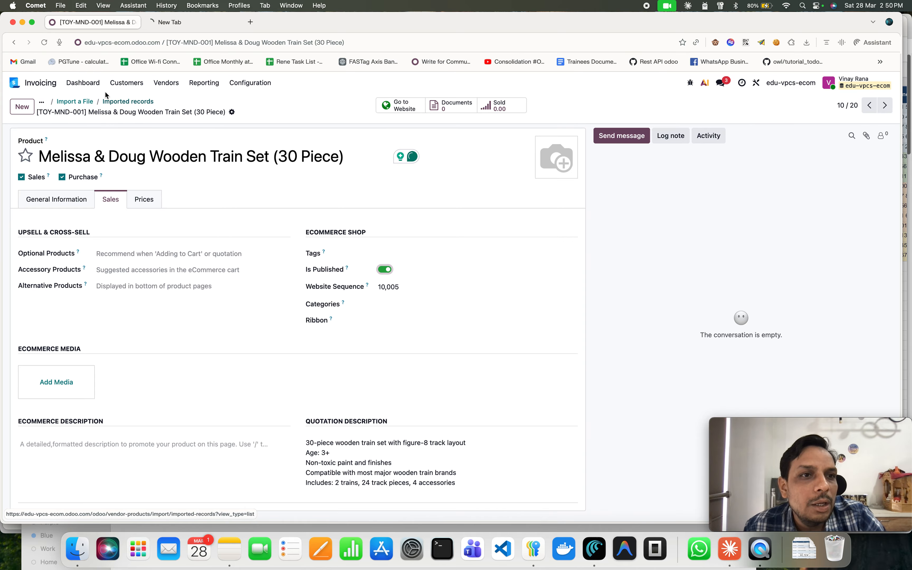
Return to the imported products list and open the eCommerce website in a new browser tab.
{"action": "left_click", "coordinate": [130, 102]}
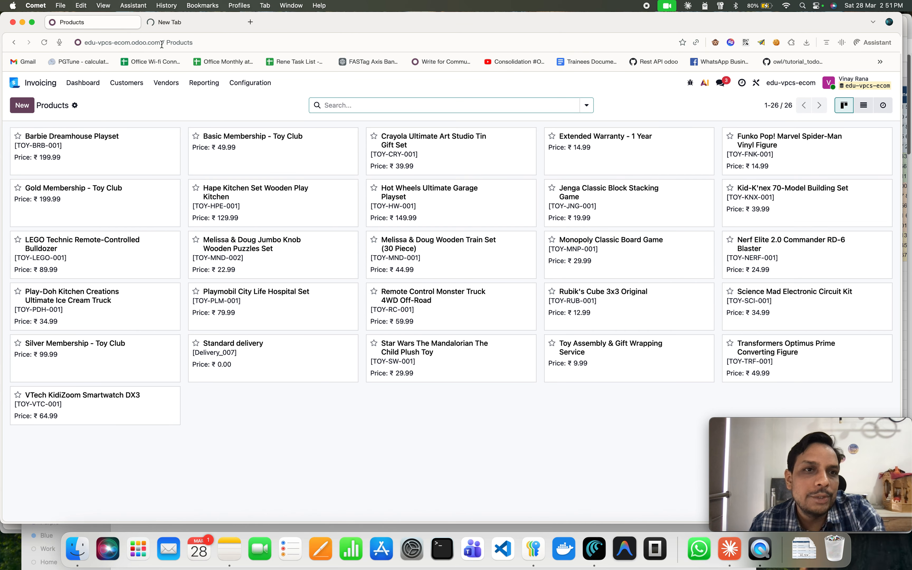
{"action": "left_click_drag", "start_coordinate": [162, 41], "coordinate": [53, 41]}
{"action": "key", "text": "super+c"}
{"action": "left_click", "coordinate": [204, 26]}
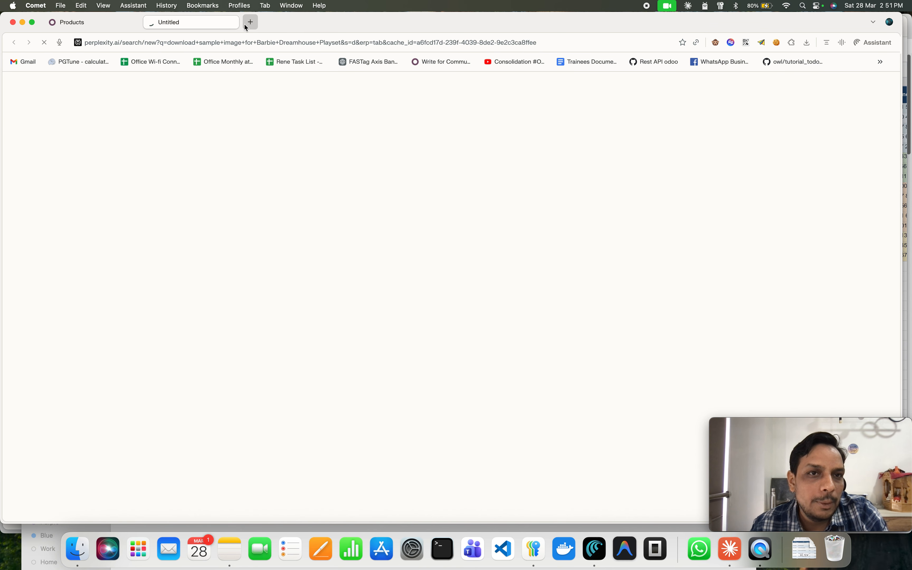
{"action": "left_click", "coordinate": [244, 25]}
{"action": "left_click", "coordinate": [234, 23]}
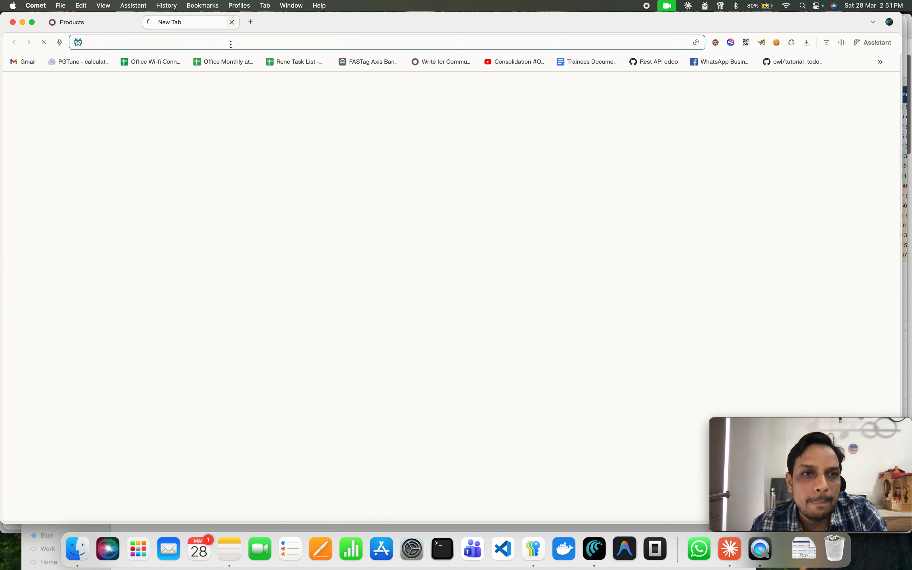
{"action": "key", "text": "super+v"}
{"action": "key", "text": "Return"}
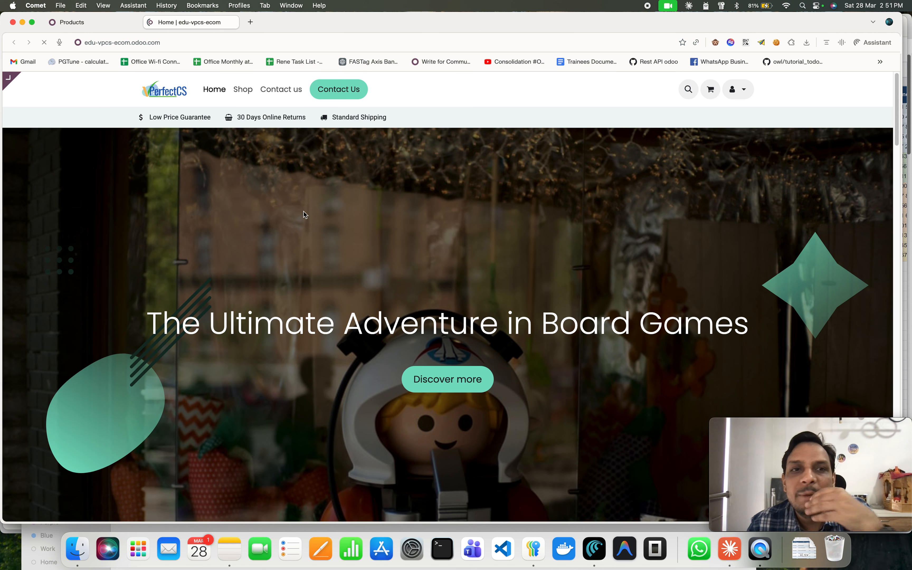
Browse the shop's product listing across both pages to check which products are published and ribboned.
{"action": "left_click", "coordinate": [243, 94]}
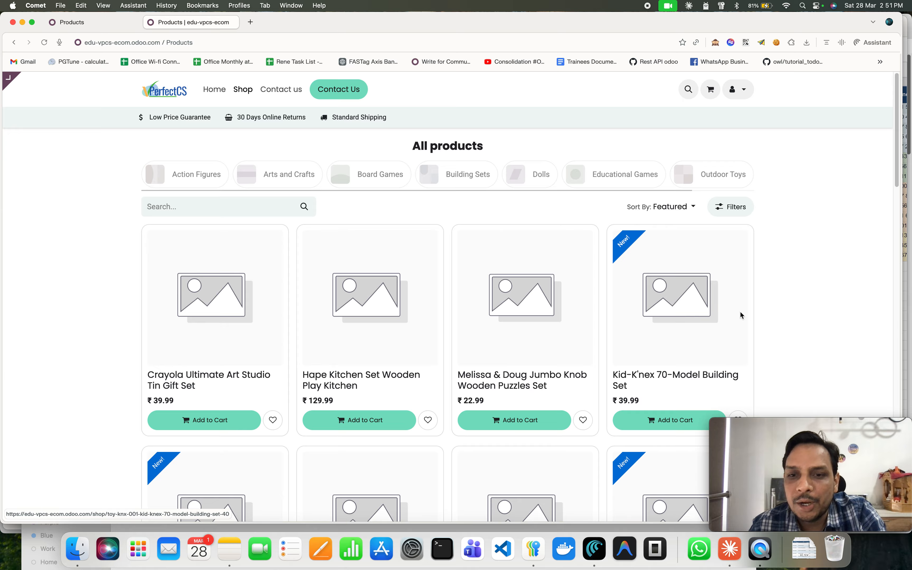
{"action": "scroll", "coordinate": [676, 320], "scroll_direction": "down", "scroll_amount": 10}
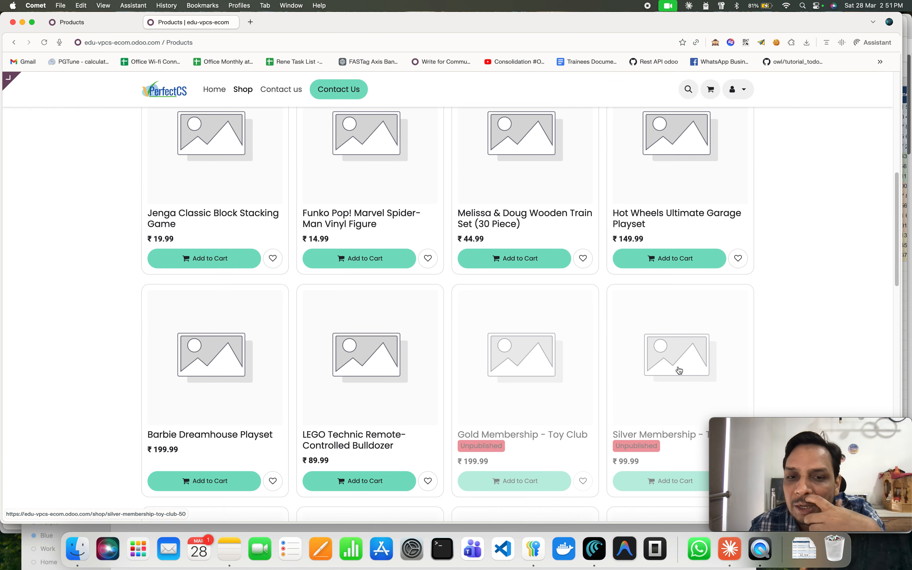
{"action": "scroll", "coordinate": [679, 370], "scroll_direction": "down", "scroll_amount": 3}
{"action": "scroll", "coordinate": [679, 370], "scroll_direction": "down", "scroll_amount": 3}
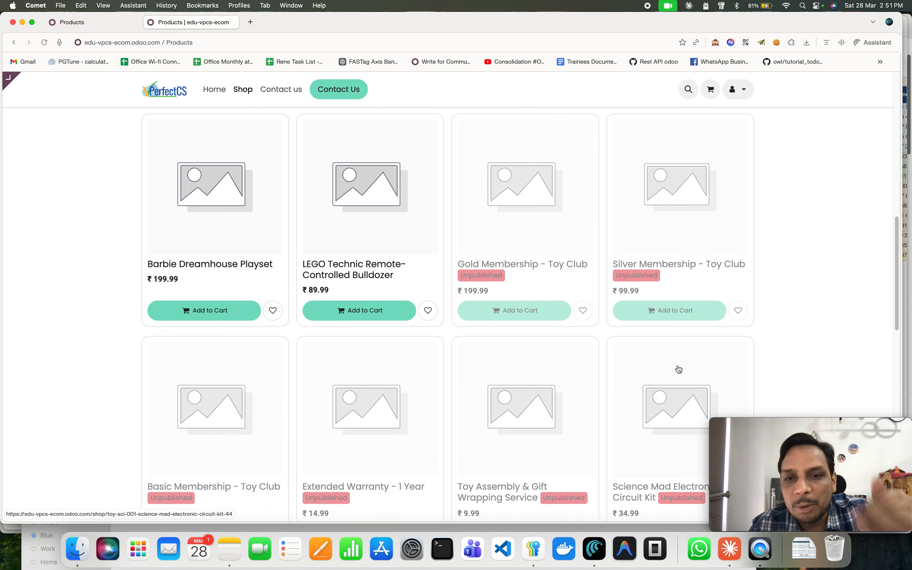
{"action": "scroll", "coordinate": [679, 369], "scroll_direction": "down", "scroll_amount": 6}
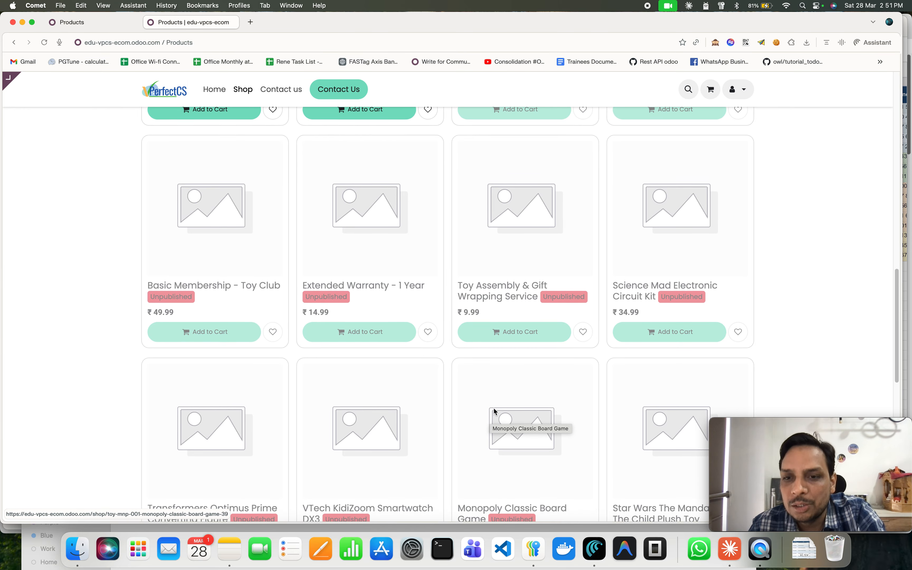
{"action": "scroll", "coordinate": [492, 415], "scroll_direction": "down", "scroll_amount": 10}
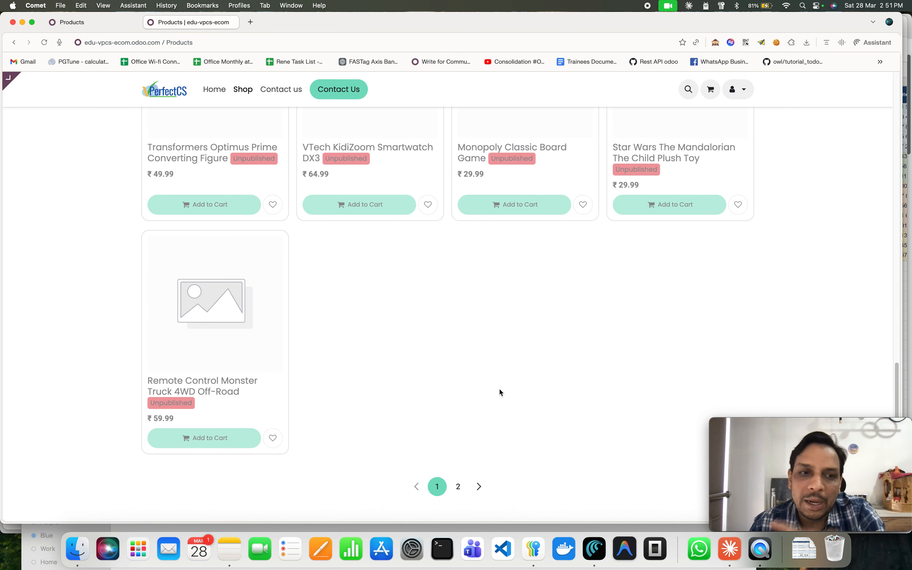
{"action": "scroll", "coordinate": [500, 390], "scroll_direction": "up", "scroll_amount": 8}
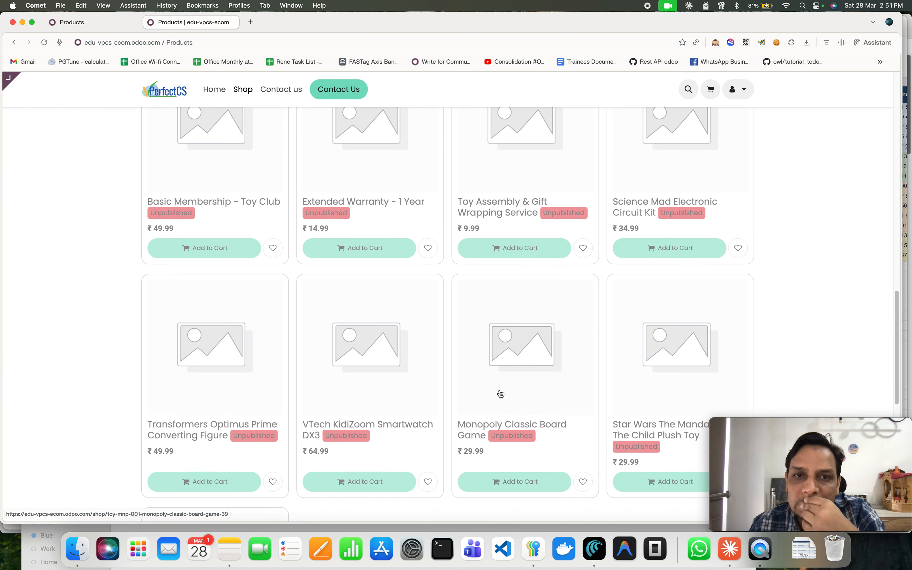
{"action": "scroll", "coordinate": [500, 390], "scroll_direction": "up", "scroll_amount": 5}
{"action": "scroll", "coordinate": [500, 394], "scroll_direction": "down", "scroll_amount": 13}
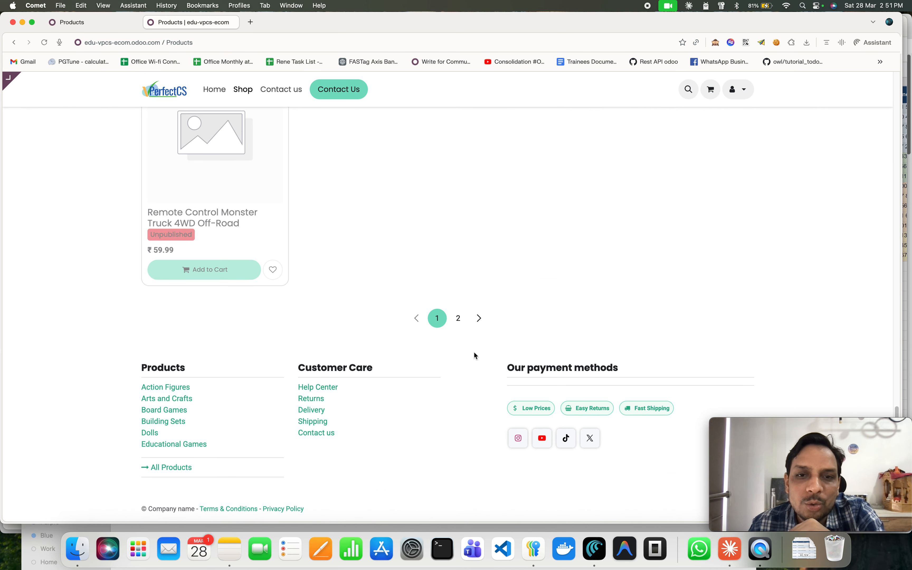
{"action": "left_click", "coordinate": [462, 324]}
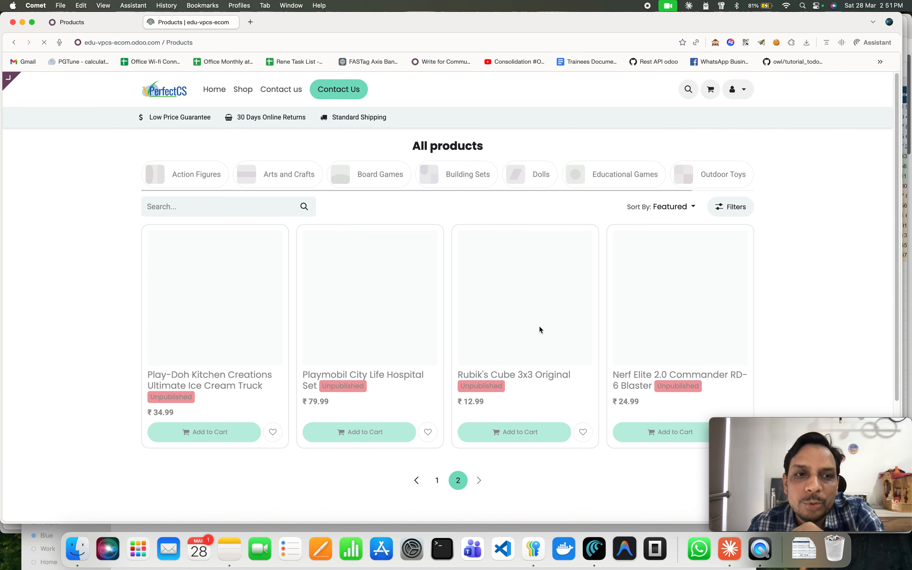
Open the Playmobil City Life Hospital Set product page and publish it from the website editor bar.
{"action": "left_click", "coordinate": [418, 360]}
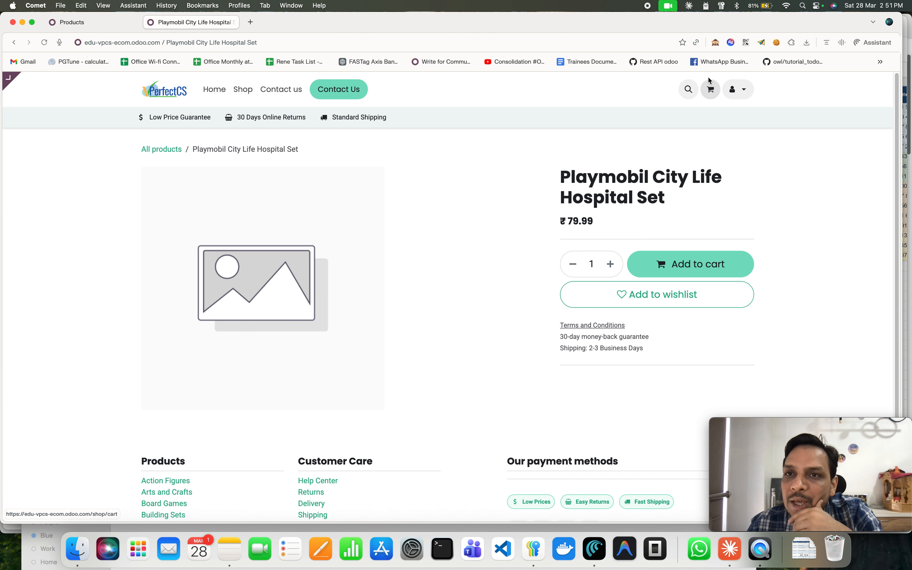
{"action": "left_click", "coordinate": [738, 98]}
{"action": "left_click", "coordinate": [738, 97]}
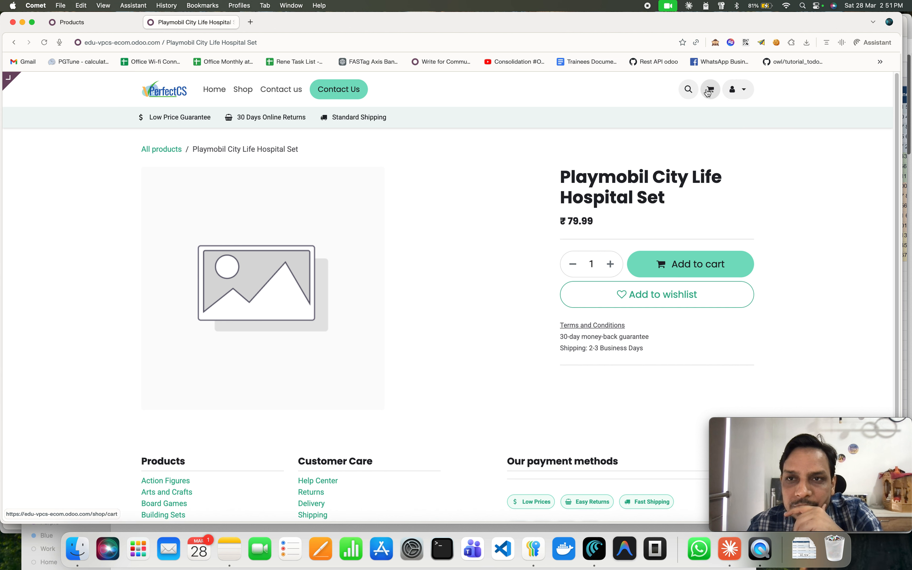
{"action": "scroll", "coordinate": [670, 346], "scroll_direction": "down", "scroll_amount": 3}
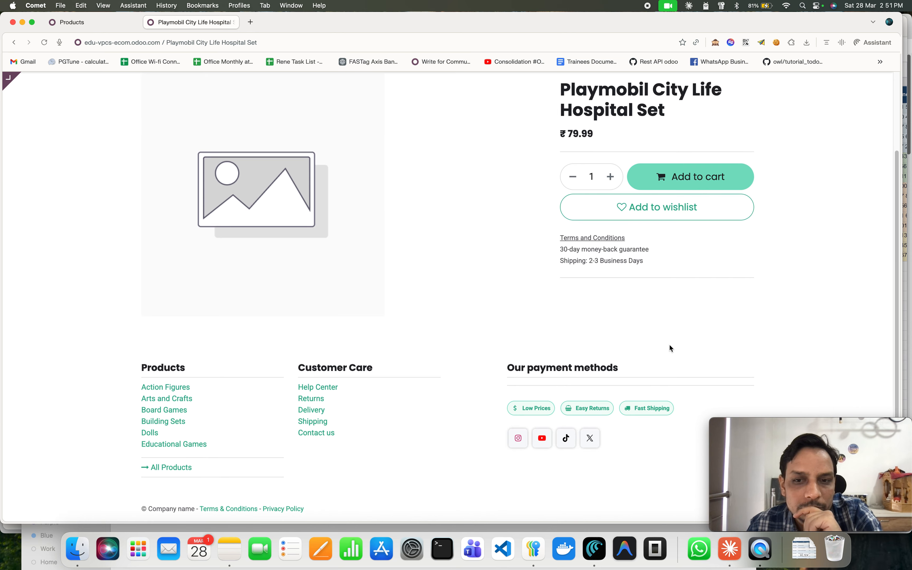
{"action": "scroll", "coordinate": [670, 348], "scroll_direction": "up", "scroll_amount": 3}
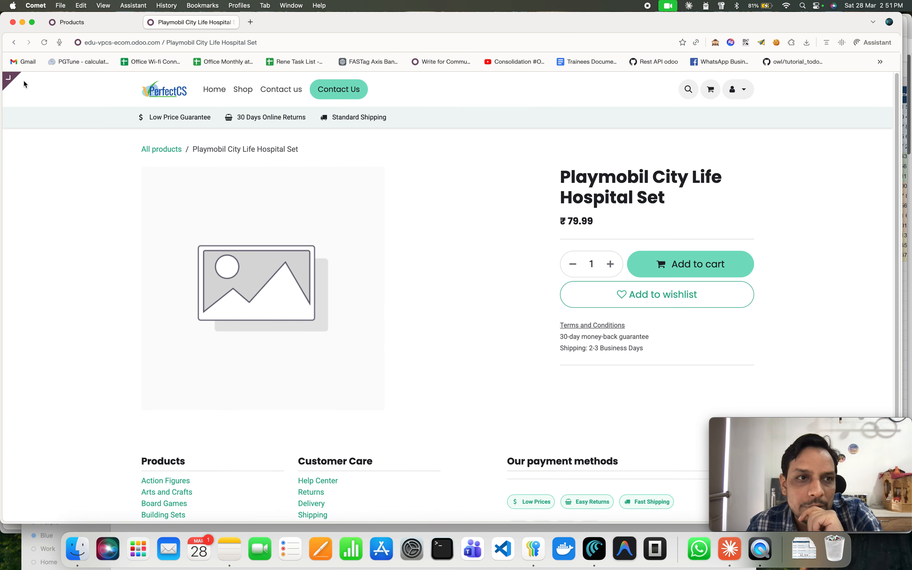
{"action": "left_click", "coordinate": [45, 81]}
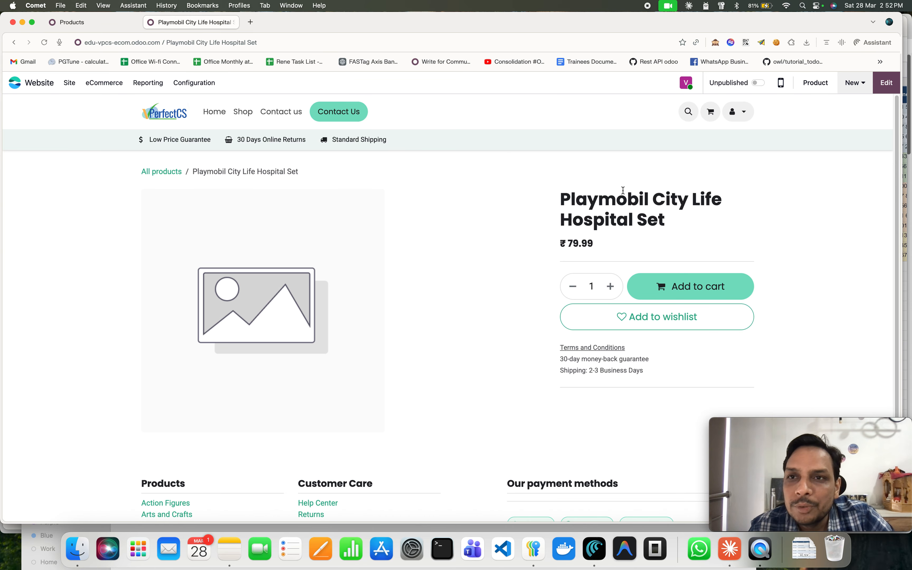
{"action": "left_click", "coordinate": [758, 83]}
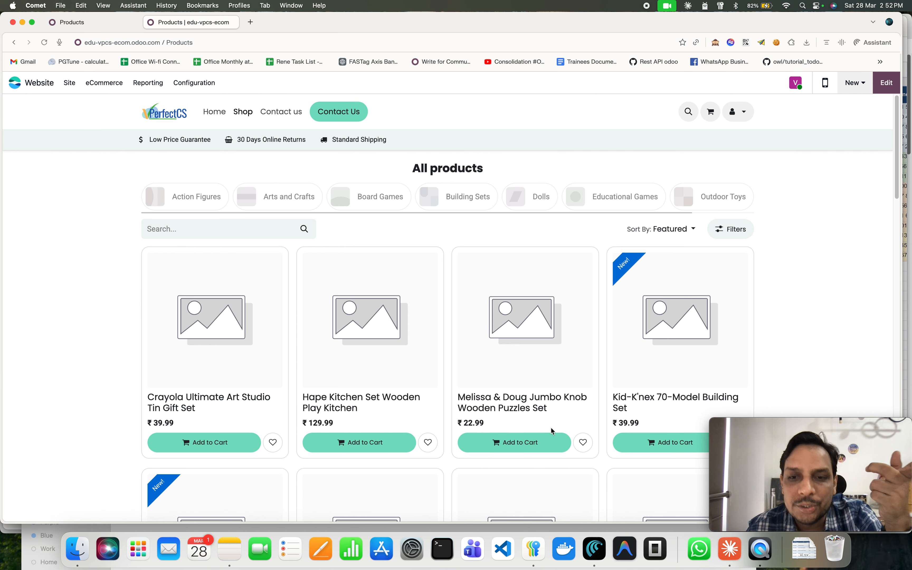
Scroll through the shop's product listing to review the published products.
{"action": "scroll", "coordinate": [574, 417], "scroll_direction": "down", "scroll_amount": 5}
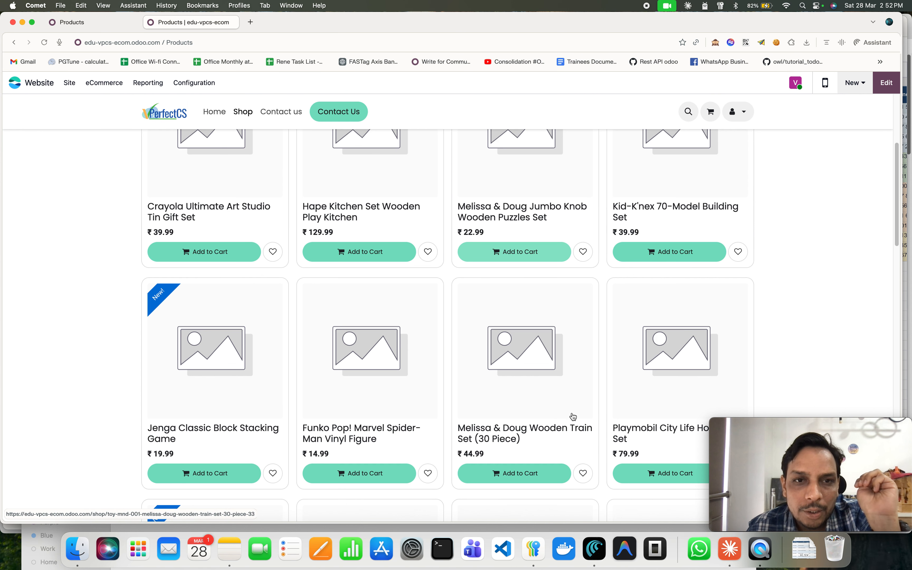
{"action": "scroll", "coordinate": [574, 417], "scroll_direction": "down", "scroll_amount": 8}
{"action": "scroll", "coordinate": [572, 422], "scroll_direction": "down", "scroll_amount": 3}
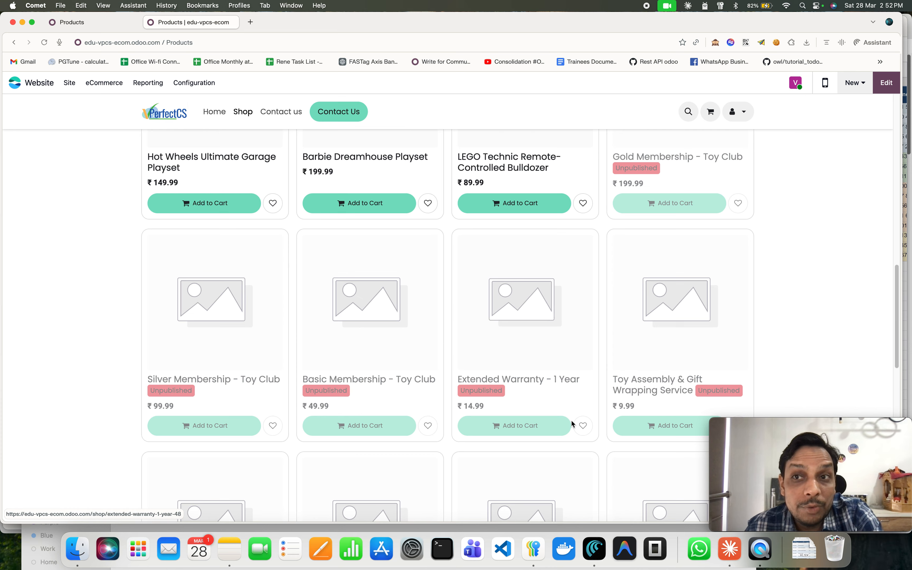
Open the Transformers Optimus Prime Converting Figure product page from the shop and publish it.
{"action": "scroll", "coordinate": [561, 378], "scroll_direction": "down", "scroll_amount": 1}
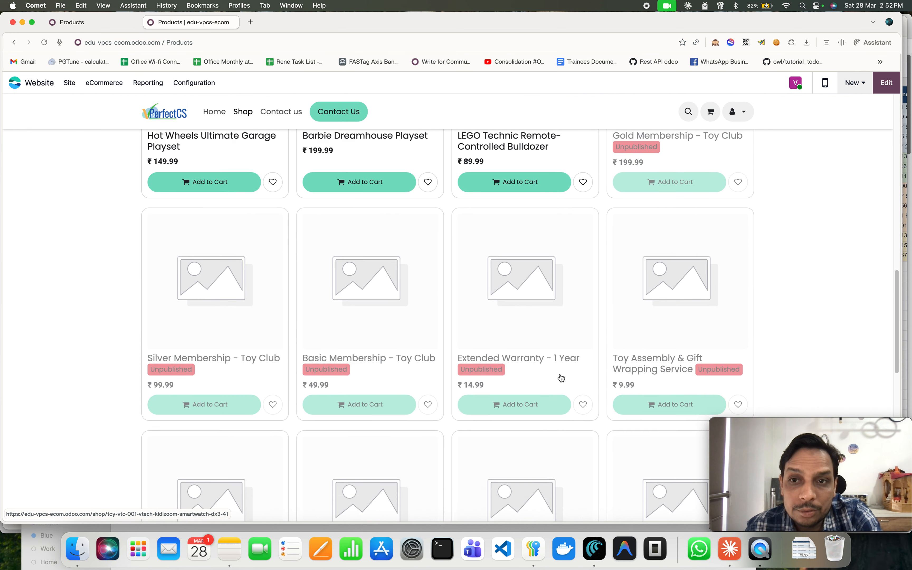
{"action": "scroll", "coordinate": [562, 378], "scroll_direction": "down", "scroll_amount": 7}
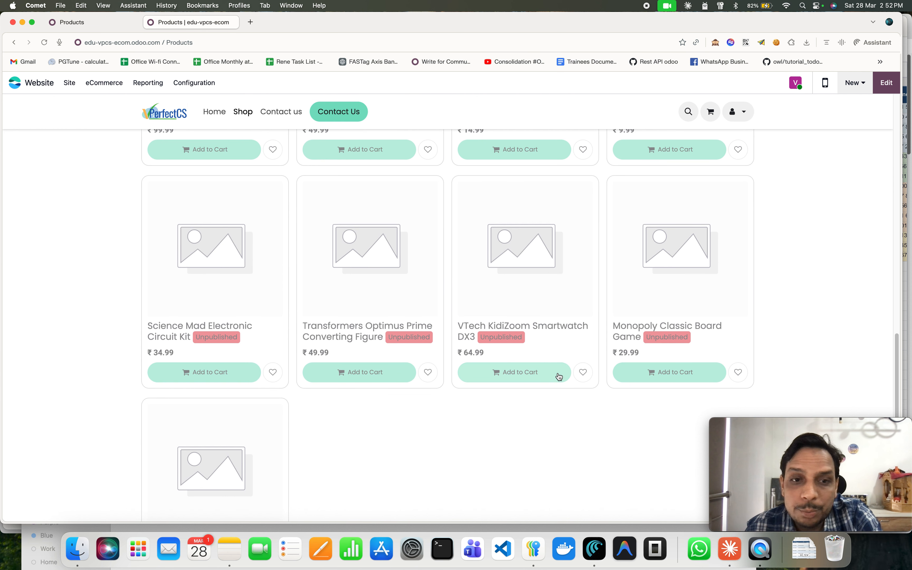
{"action": "left_click", "coordinate": [397, 305]}
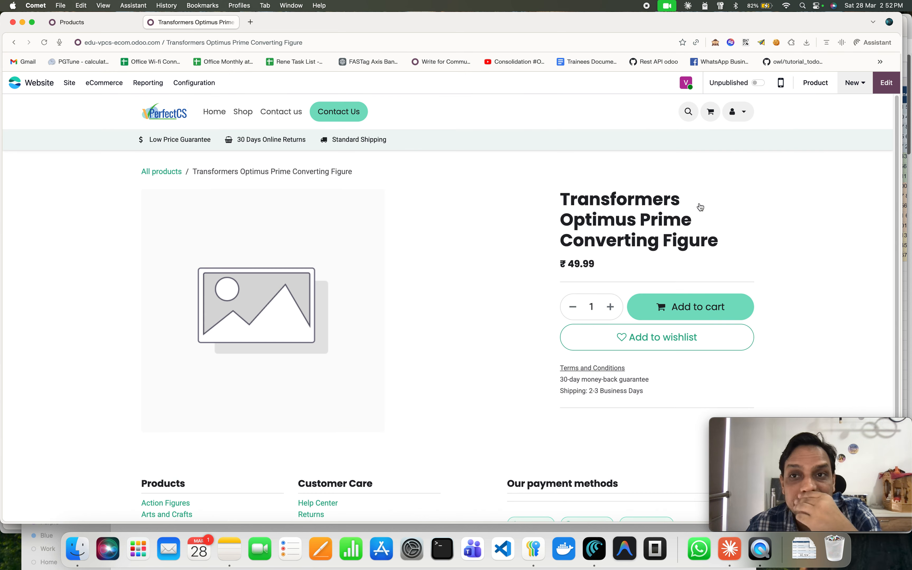
{"action": "left_click", "coordinate": [763, 86]}
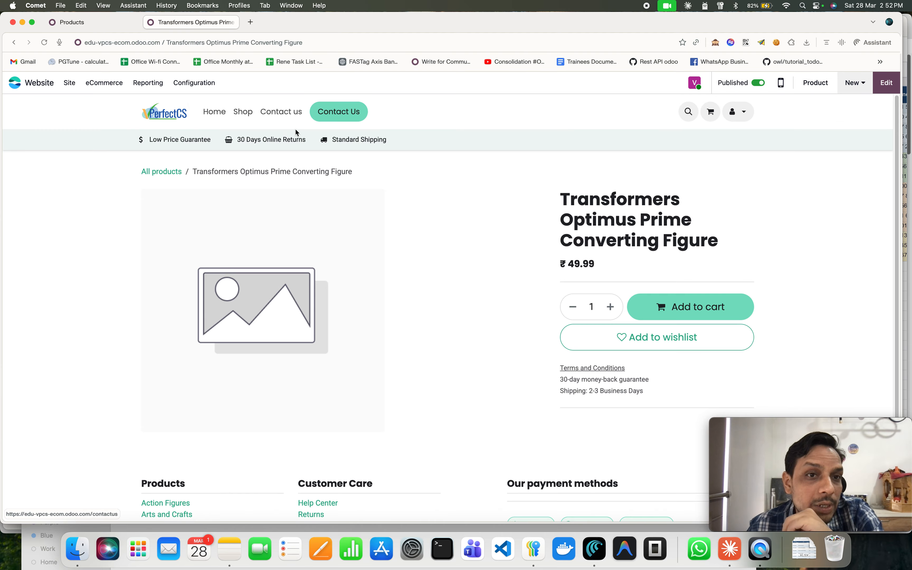
Return to the shop's product listing and copy the website domain from the address bar.
{"action": "left_click", "coordinate": [253, 118]}
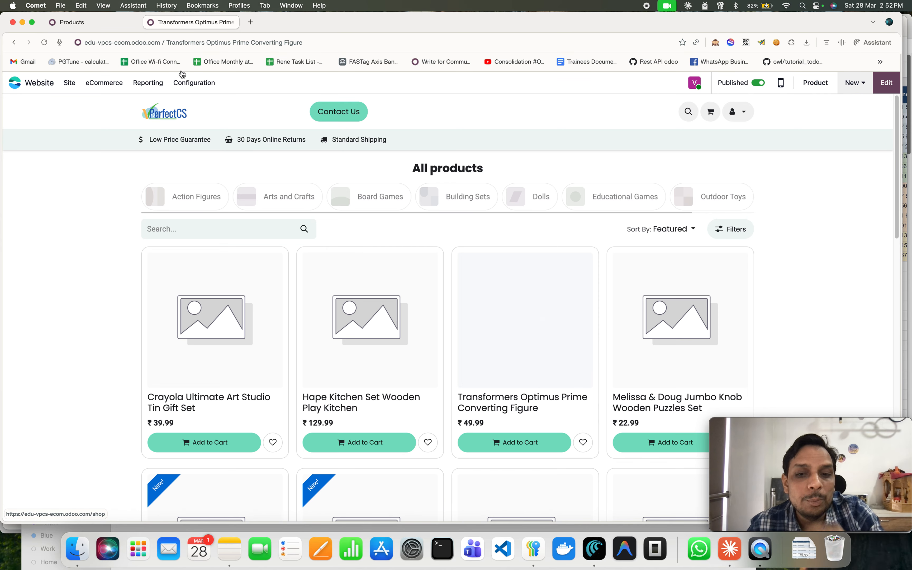
{"action": "left_click", "coordinate": [160, 43]}
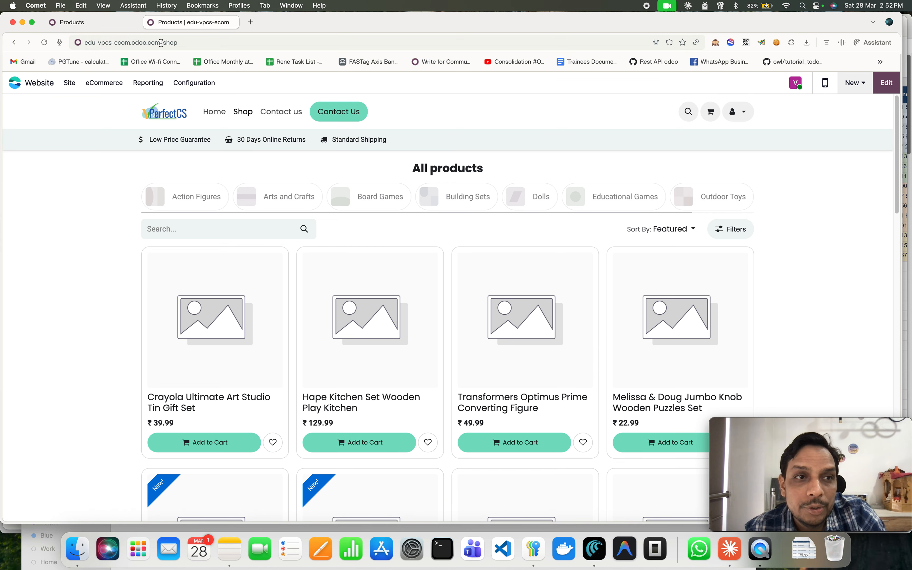
{"action": "left_click_drag", "start_coordinate": [162, 43], "coordinate": [78, 41]}
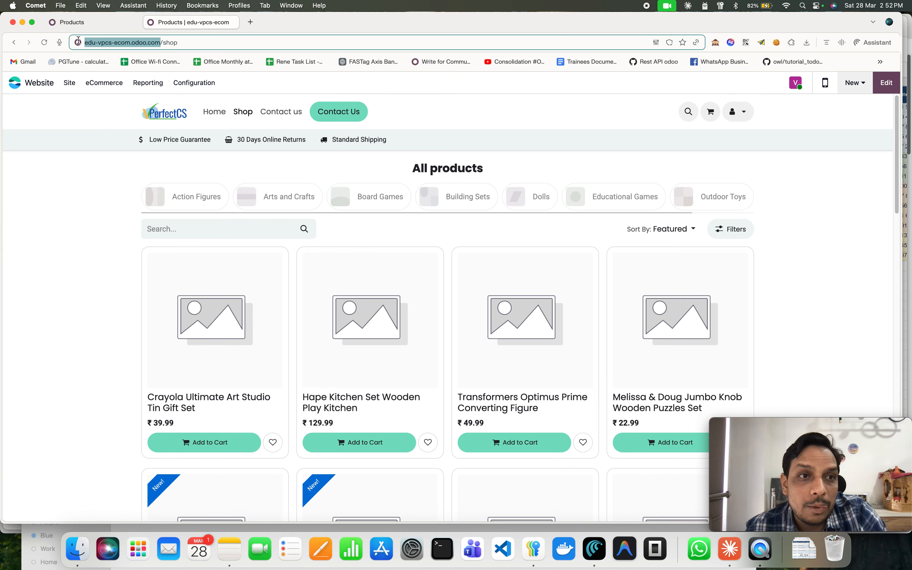
{"action": "key", "text": "super+c"}
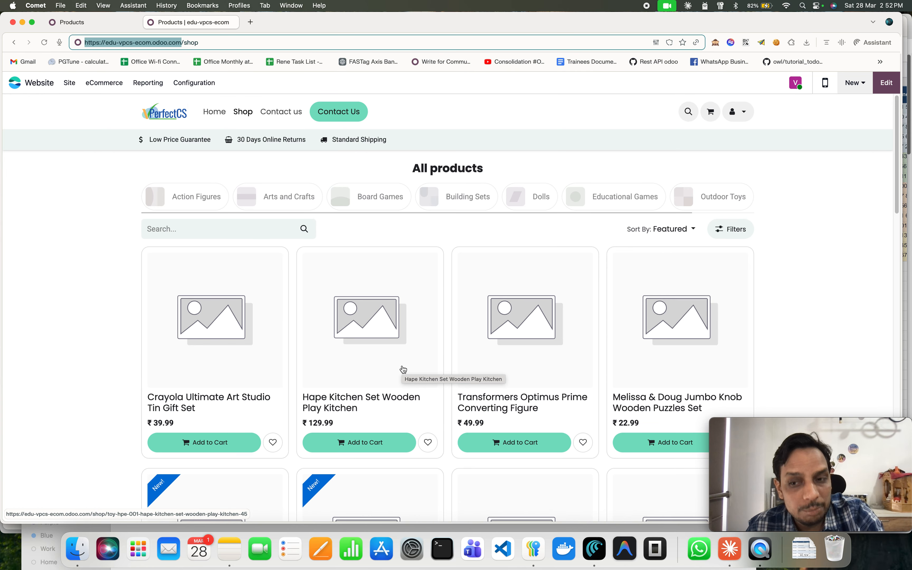
Switch to the backend tab, open the Customers list and remove the Customer Invoices filter.
{"action": "left_click", "coordinate": [88, 21]}
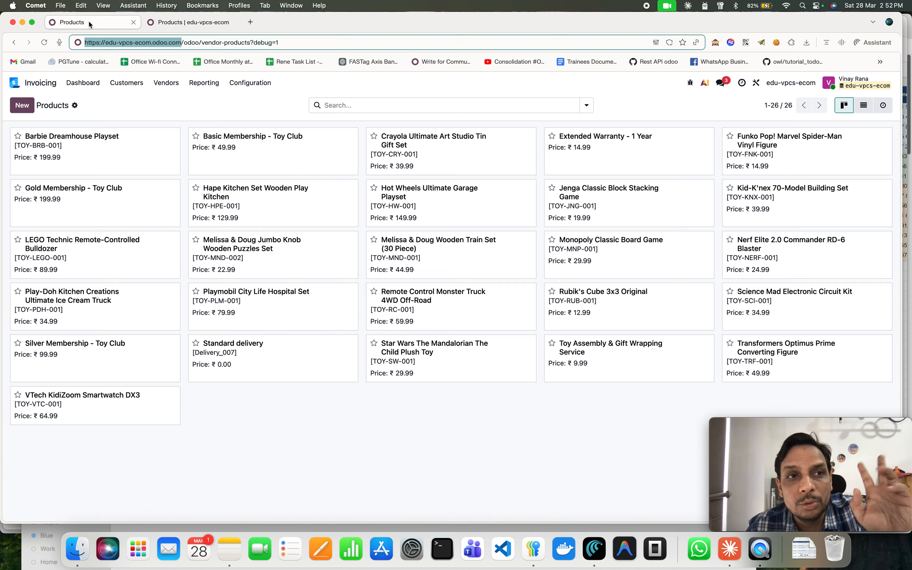
{"action": "left_click", "coordinate": [137, 88]}
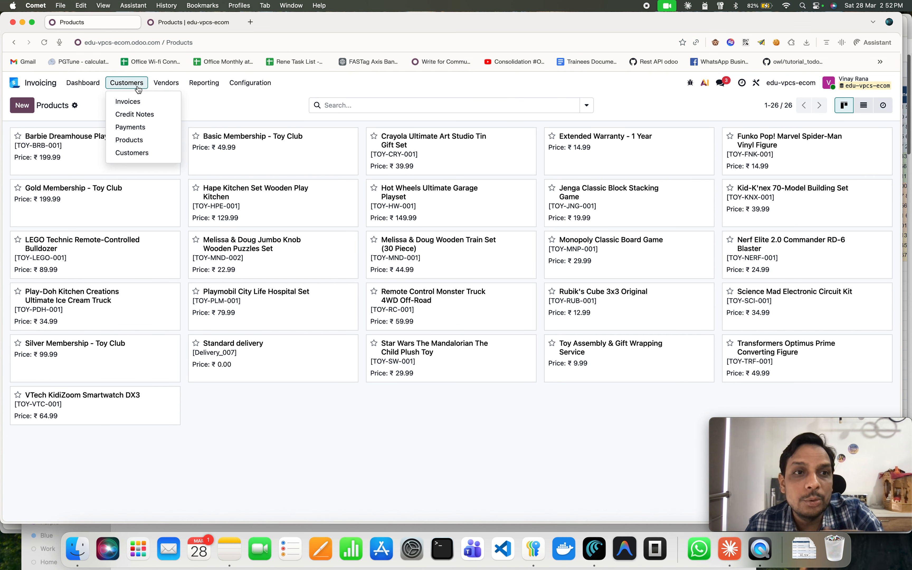
{"action": "left_click", "coordinate": [145, 154]}
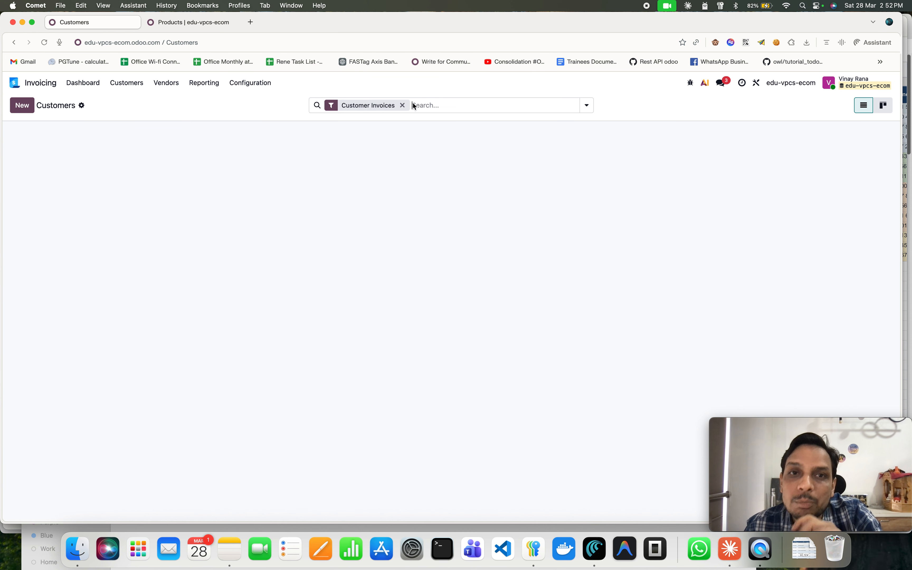
{"action": "left_click", "coordinate": [402, 106]}
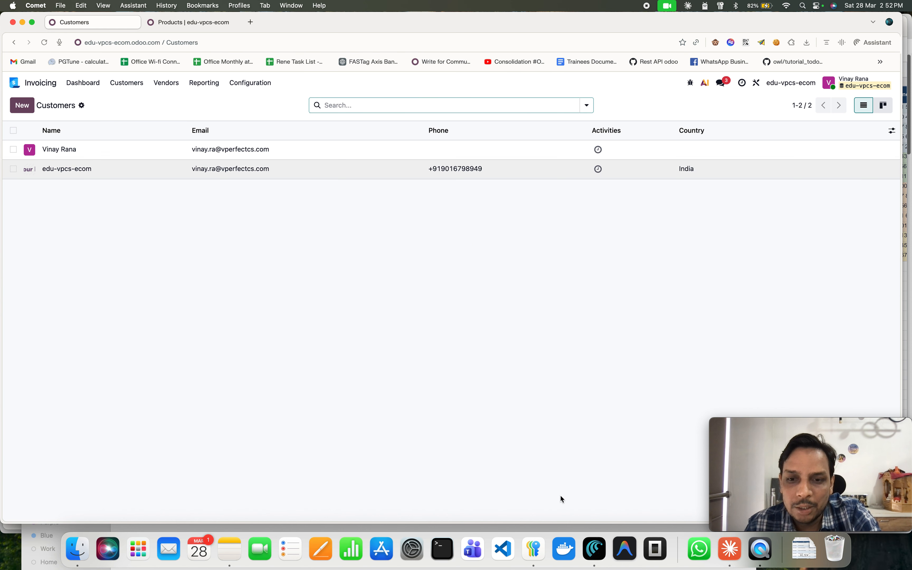
Switch to Claude and review the columns of the generated toys contacts spreadsheet.
{"action": "left_click", "coordinate": [730, 549]}
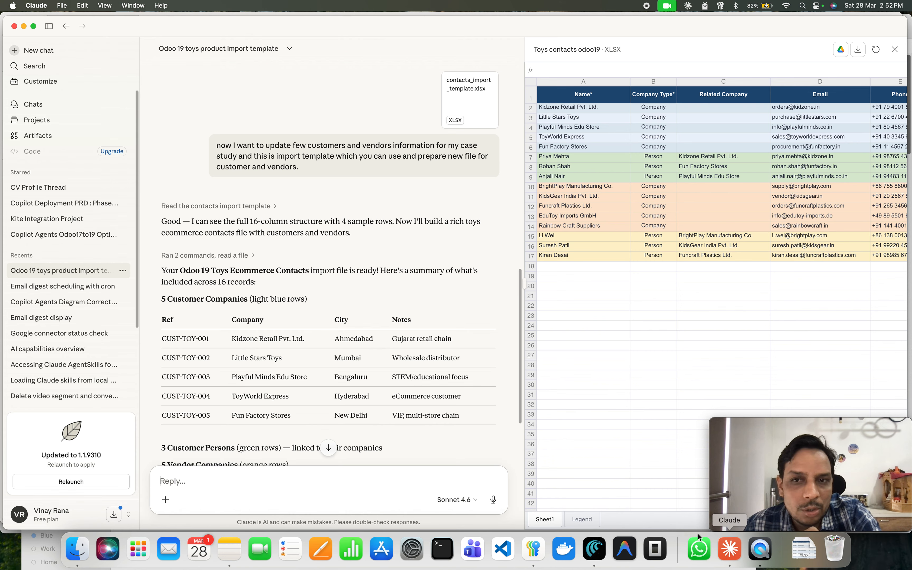
{"action": "scroll", "coordinate": [792, 200], "scroll_direction": "right", "scroll_amount": 2}
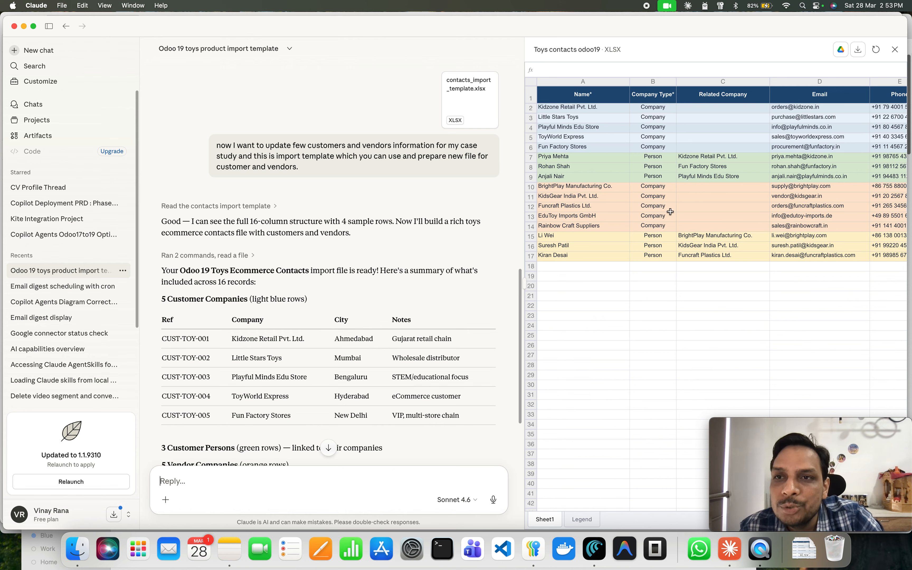
{"action": "scroll", "coordinate": [792, 200], "scroll_direction": "right", "scroll_amount": 8}
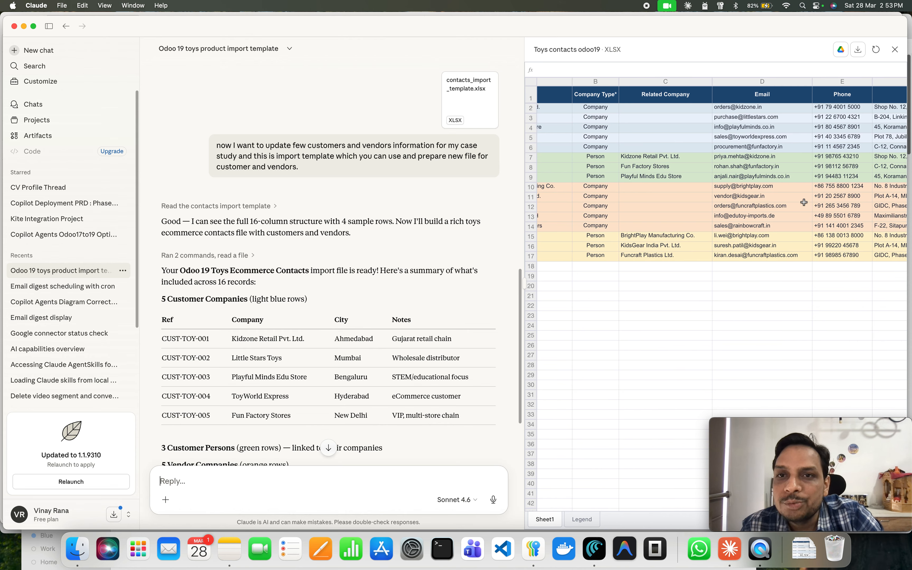
{"action": "scroll", "coordinate": [804, 203], "scroll_direction": "right", "scroll_amount": 20}
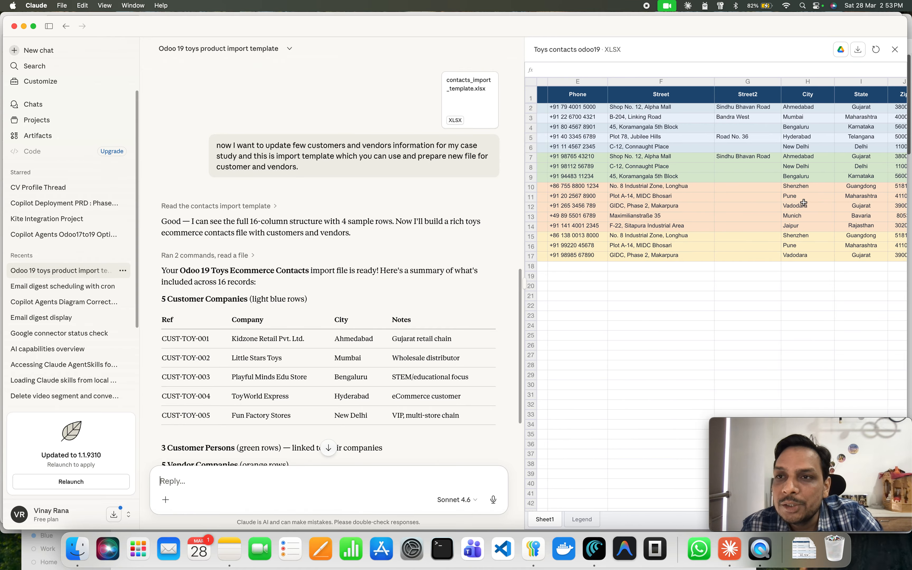
{"action": "scroll", "coordinate": [804, 202], "scroll_direction": "left", "scroll_amount": 20}
{"action": "scroll", "coordinate": [805, 202], "scroll_direction": "right", "scroll_amount": 20}
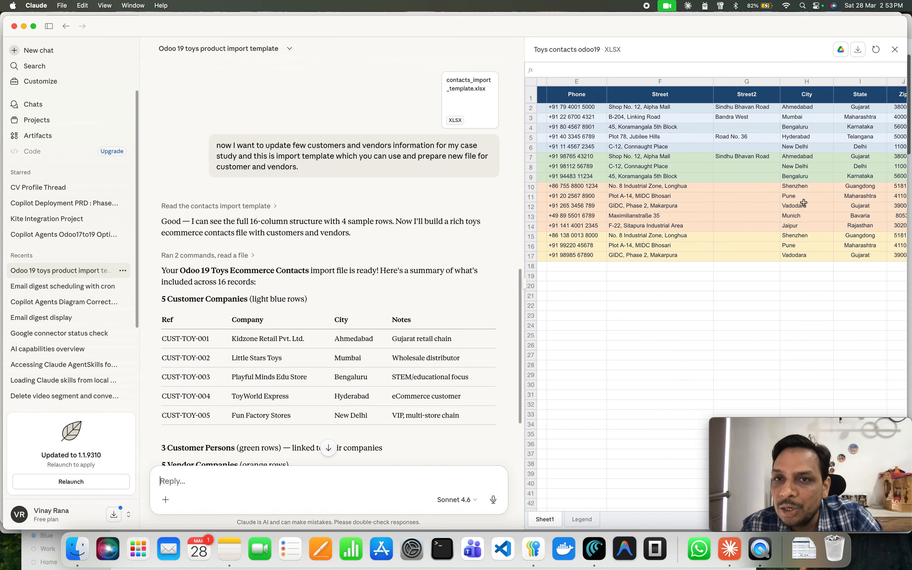
{"action": "scroll", "coordinate": [805, 203], "scroll_direction": "right", "scroll_amount": 20}
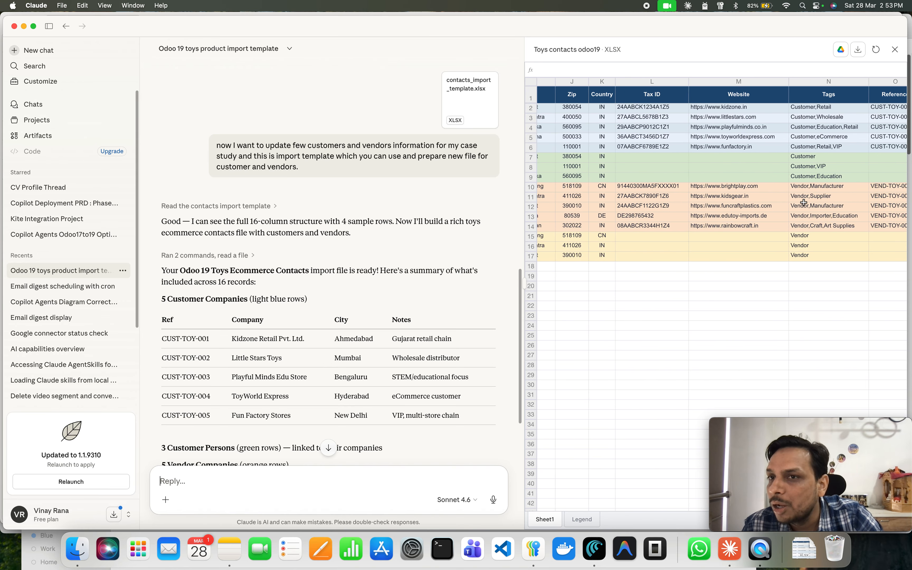
{"action": "scroll", "coordinate": [804, 221], "scroll_direction": "left", "scroll_amount": 20}
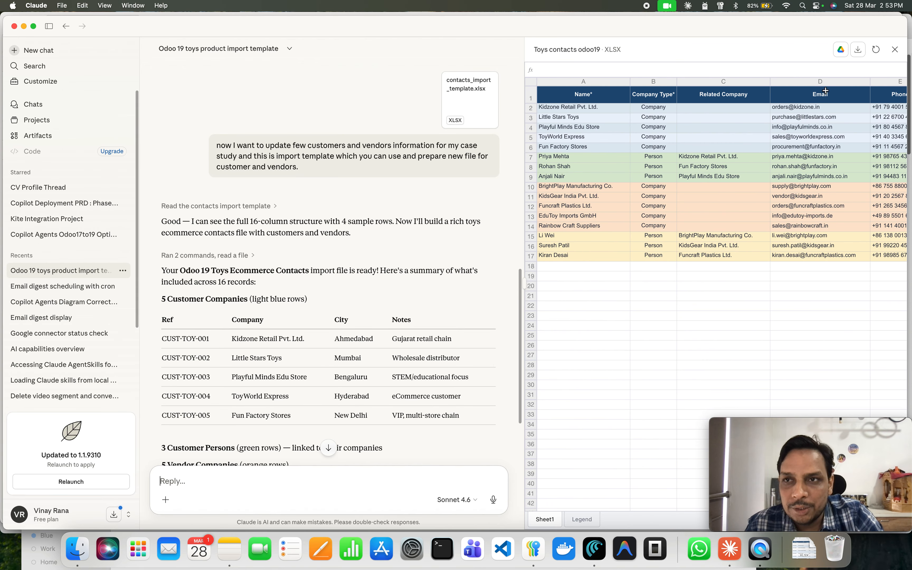
Download the contacts spreadsheet as toys_contacts_odoo19.xlsx into Downloads.
{"action": "left_click", "coordinate": [858, 52]}
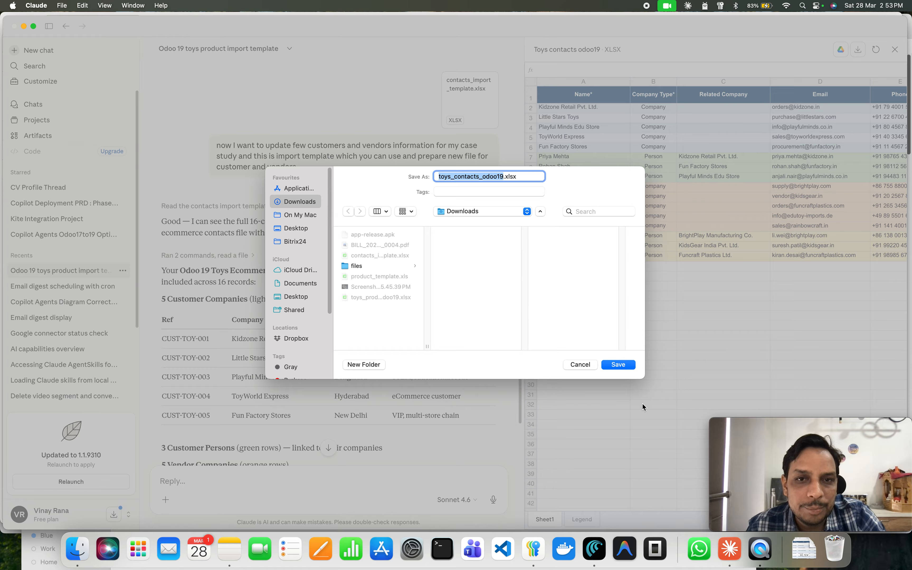
{"action": "left_click", "coordinate": [617, 364]}
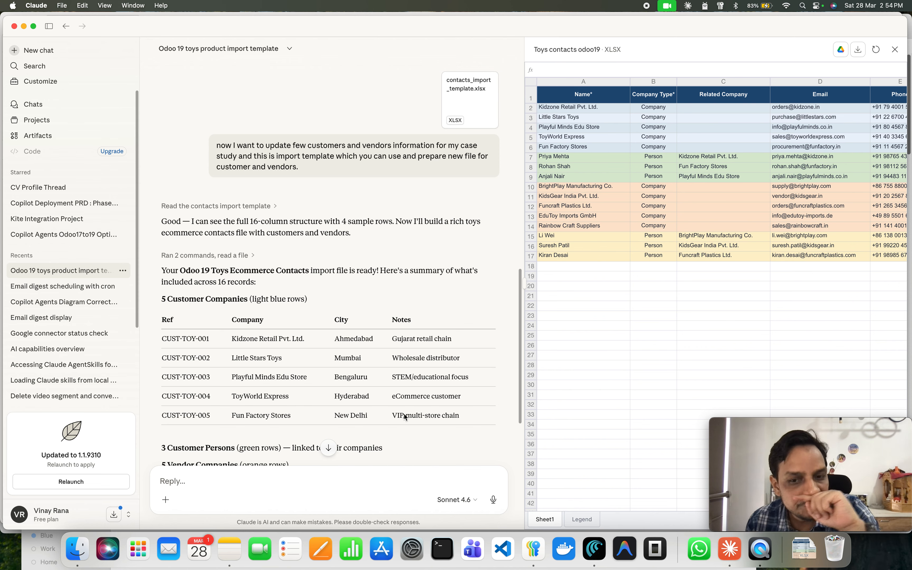
Back in the browser, open the customer import screen and upload toys_contacts_odoo19.xlsx from Downloads.
{"action": "left_click", "coordinate": [595, 547]}
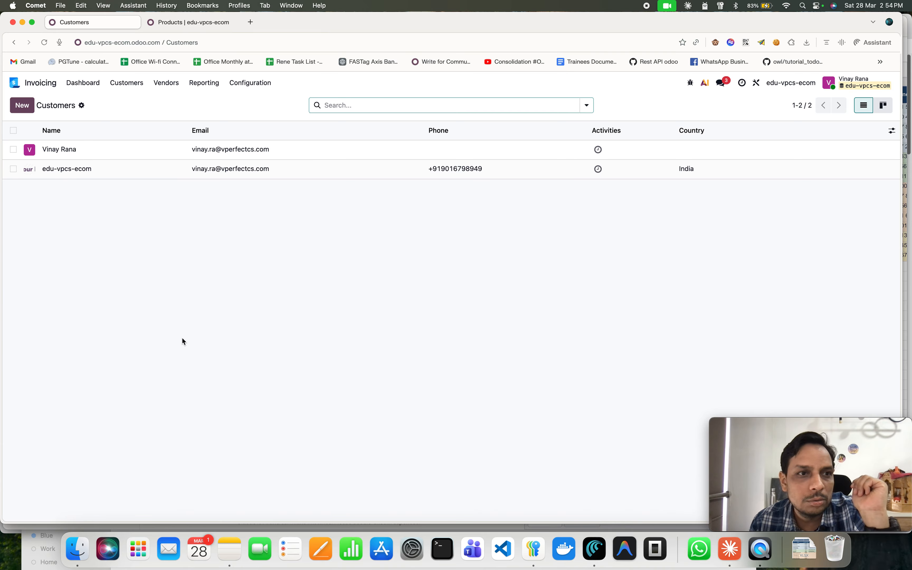
{"action": "left_click", "coordinate": [80, 105]}
{"action": "left_click", "coordinate": [118, 122]}
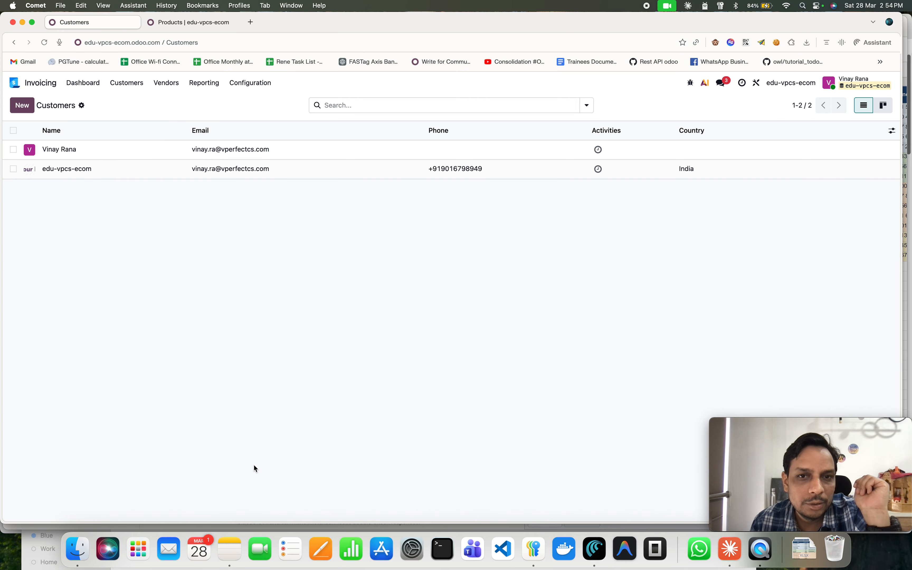
{"action": "left_click", "coordinate": [77, 550]}
{"action": "left_click", "coordinate": [547, 372]}
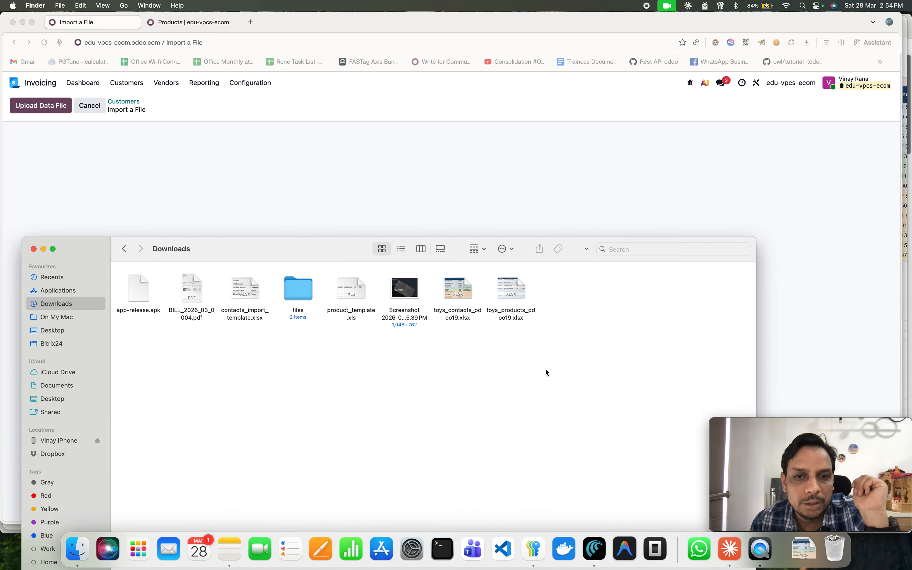
{"action": "left_click_drag", "start_coordinate": [458, 296], "coordinate": [501, 225]}
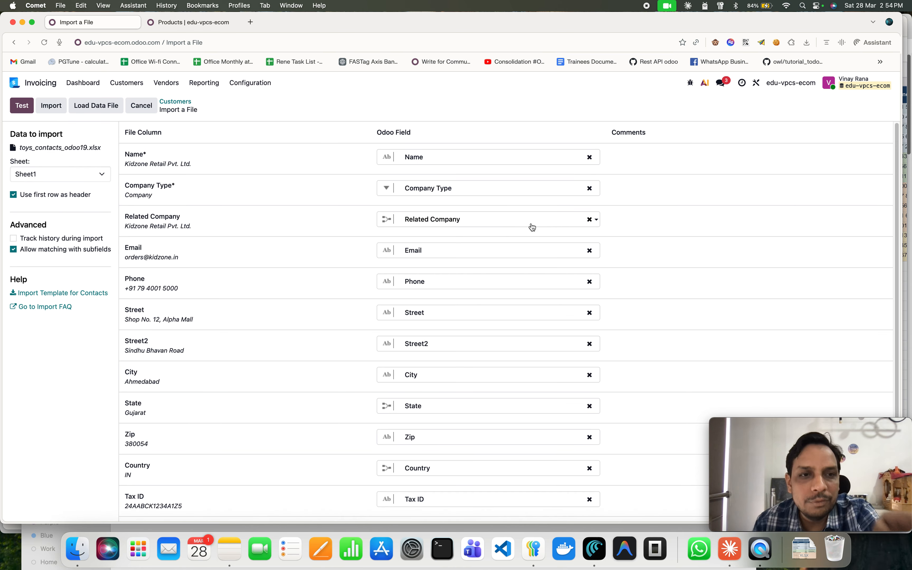
Review the column-to-field mapping of the contacts file and test the import.
{"action": "scroll", "coordinate": [562, 399], "scroll_direction": "down", "scroll_amount": 4}
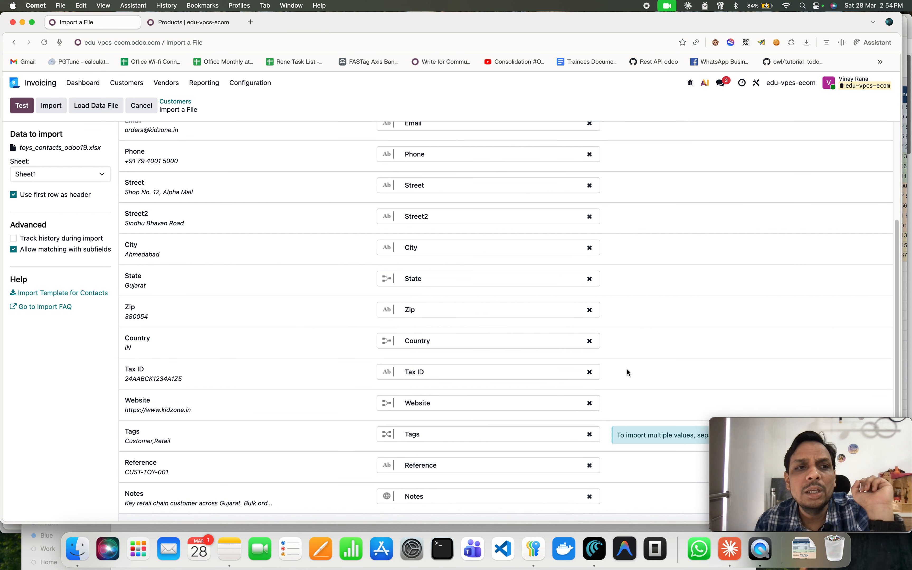
{"action": "scroll", "coordinate": [626, 373], "scroll_direction": "up", "scroll_amount": 4}
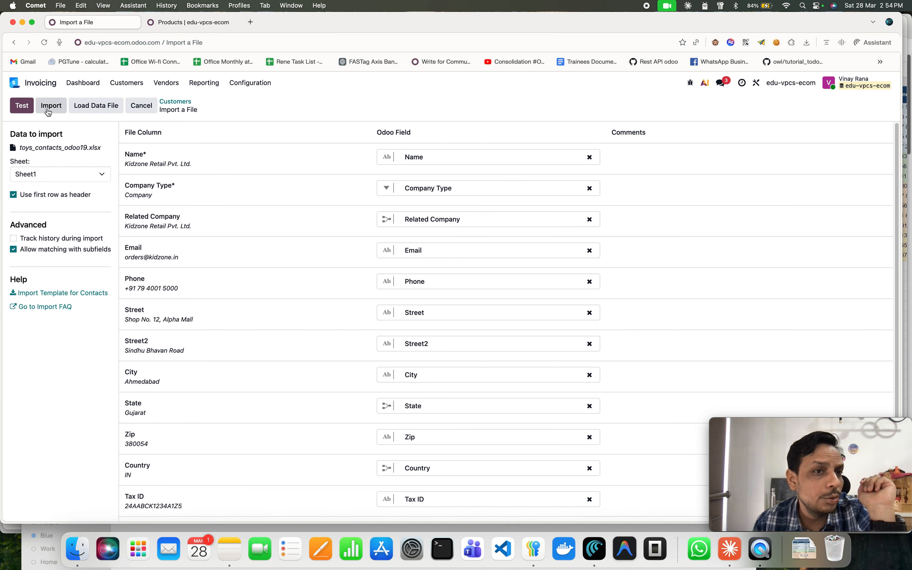
{"action": "left_click", "coordinate": [22, 105]}
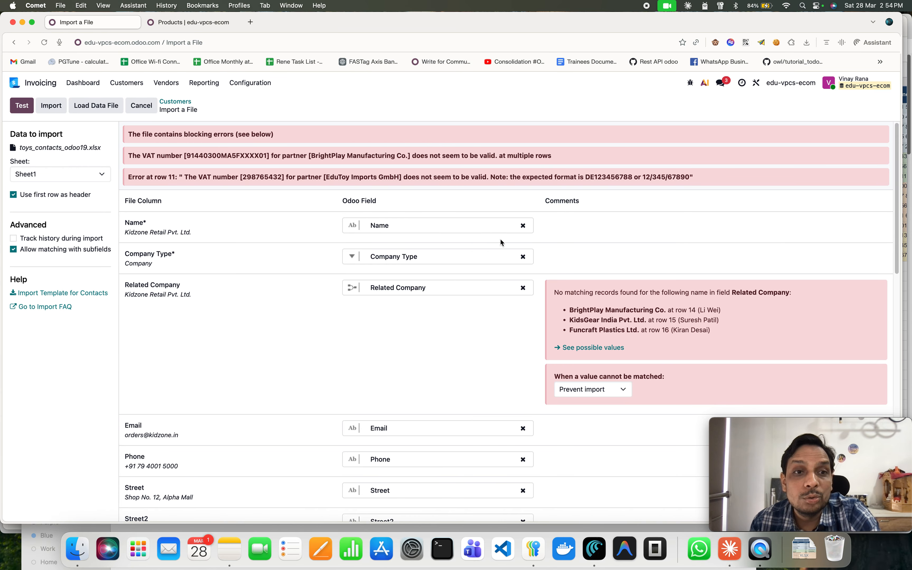
Scroll through the contacts import mapping to examine the blocking errors and unmatched-value warnings.
{"action": "scroll", "coordinate": [494, 246], "scroll_direction": "down", "scroll_amount": 5}
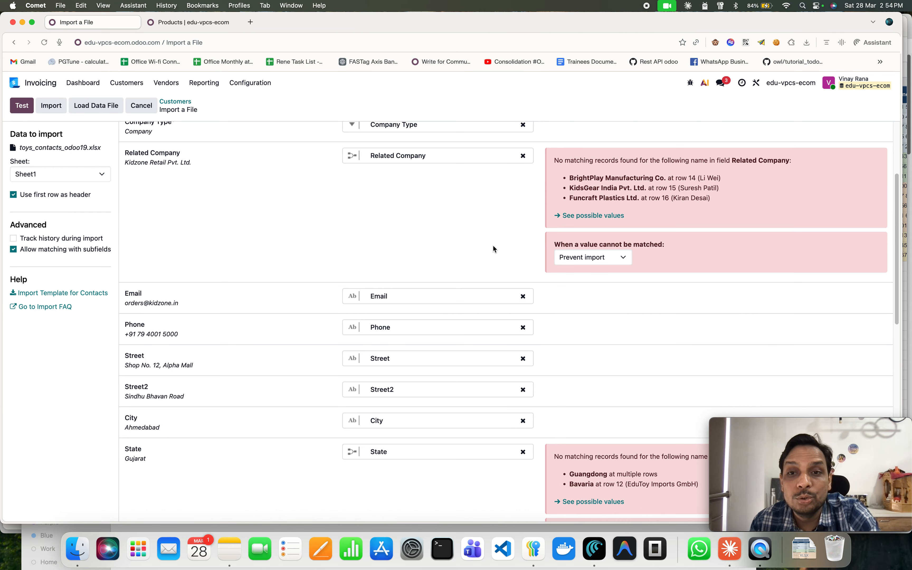
{"action": "scroll", "coordinate": [557, 275], "scroll_direction": "up", "scroll_amount": 1}
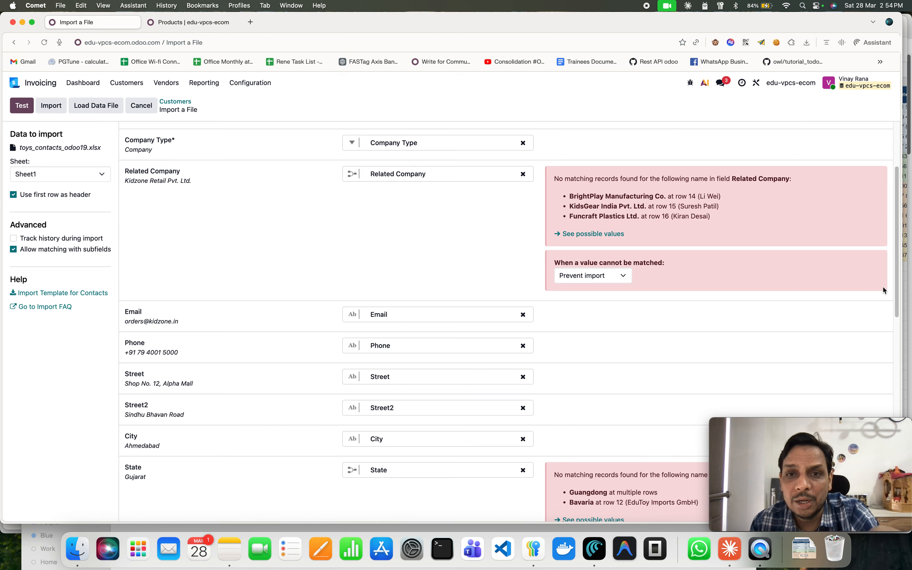
{"action": "scroll", "coordinate": [678, 301], "scroll_direction": "down", "scroll_amount": 6}
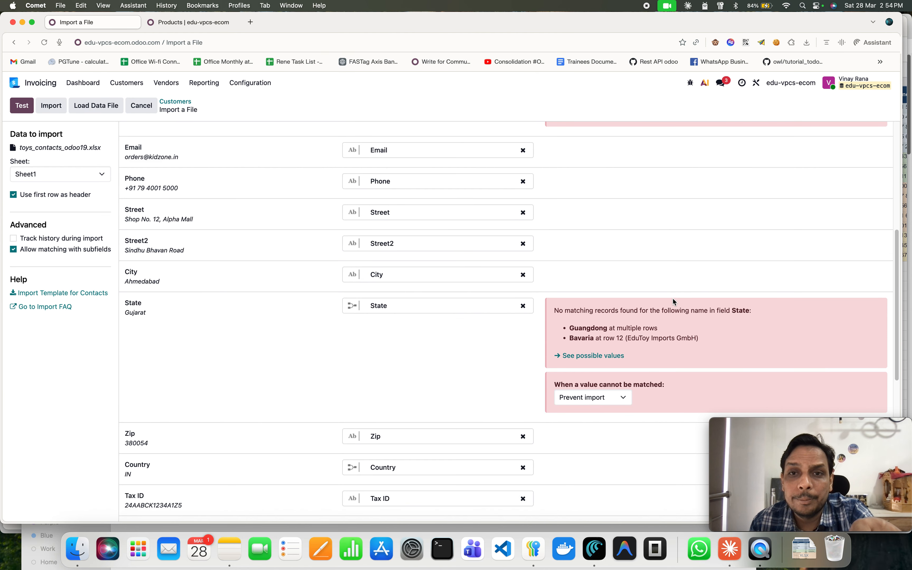
{"action": "scroll", "coordinate": [673, 298], "scroll_direction": "up", "scroll_amount": 7}
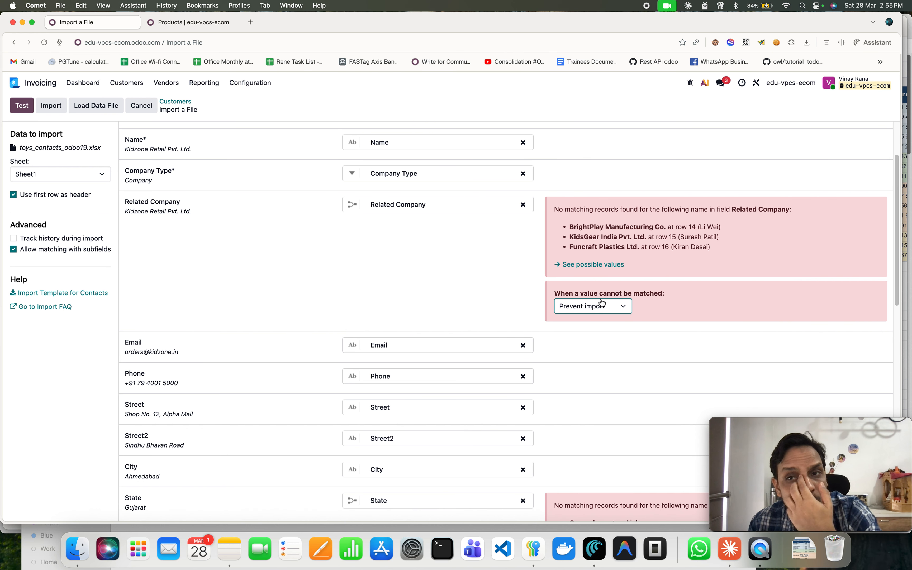
{"action": "scroll", "coordinate": [603, 303], "scroll_direction": "up", "scroll_amount": 3}
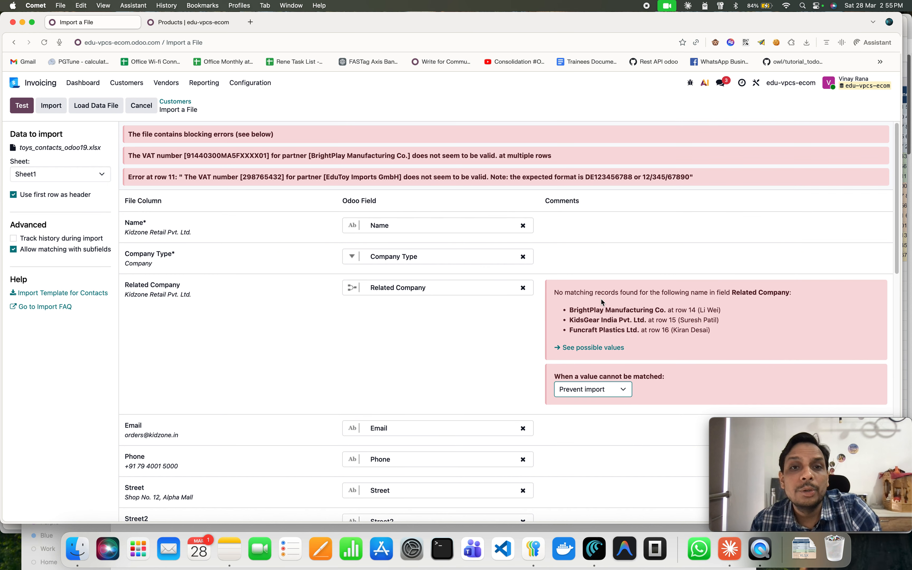
Screenshot the blocking errors and Related Company warnings and copy the image to the clipboard.
{"action": "left_click_drag", "start_coordinate": [704, 181], "coordinate": [120, 131]}
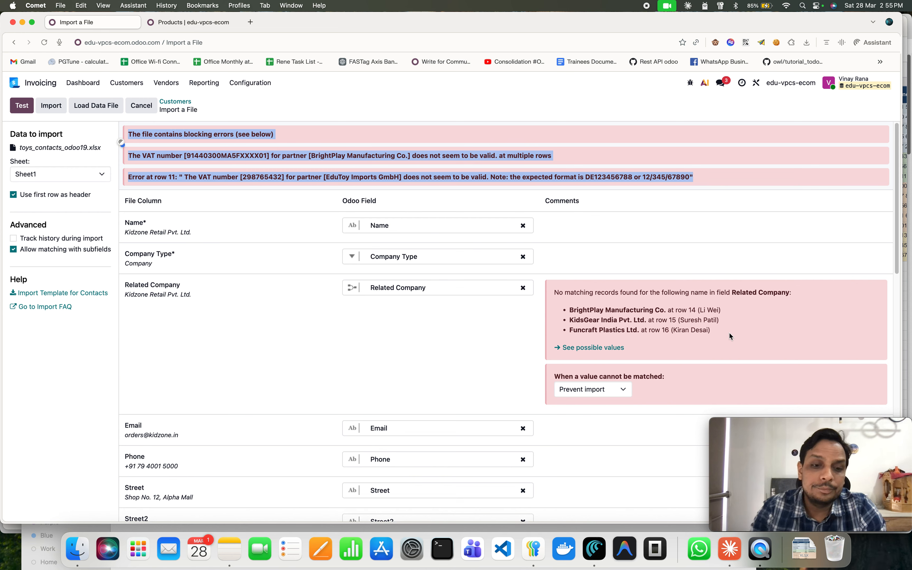
{"action": "key", "text": "super+shift+4"}
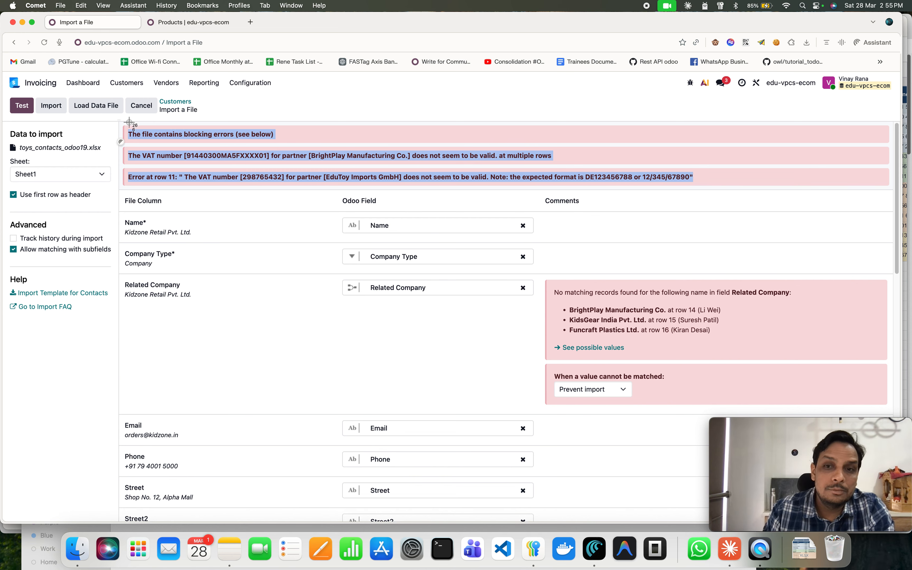
{"action": "left_click_drag", "start_coordinate": [129, 122], "coordinate": [905, 417]}
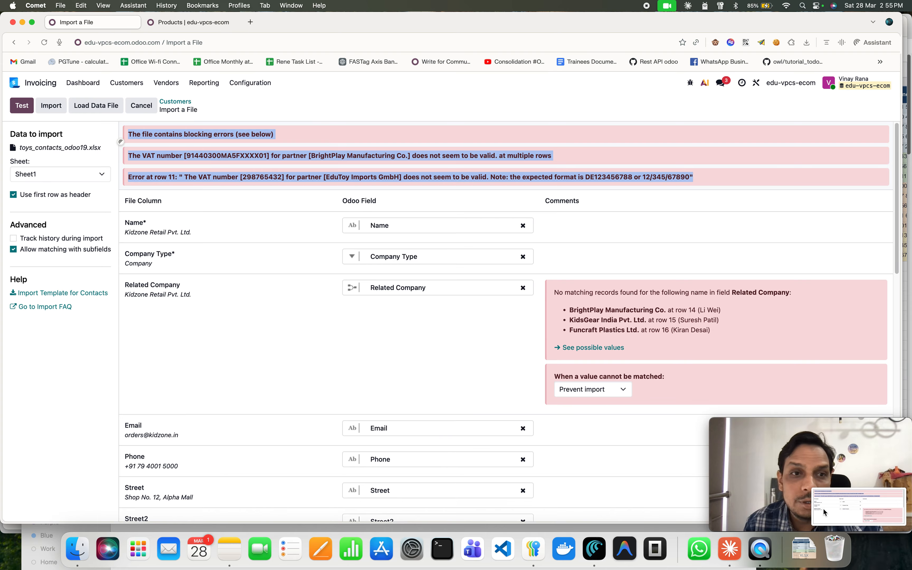
{"action": "left_click", "coordinate": [824, 509]}
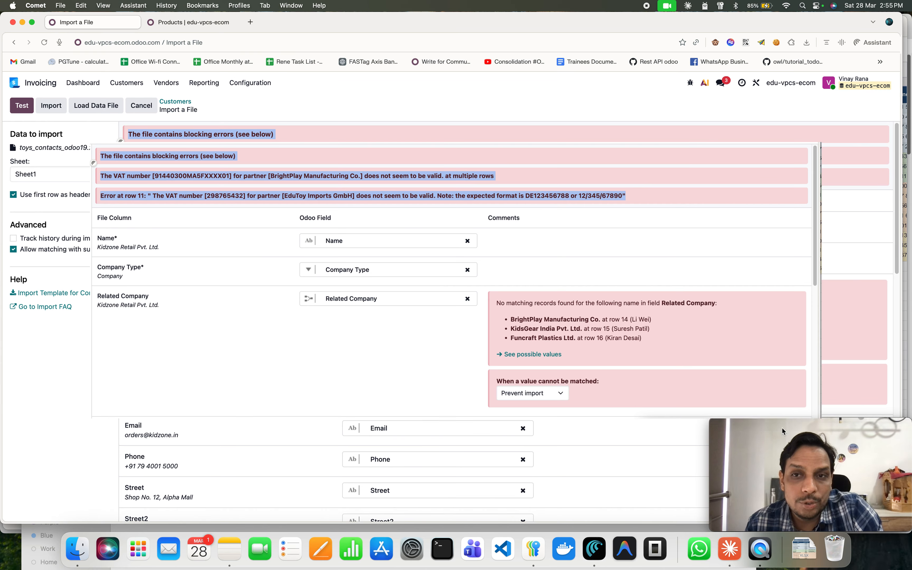
{"action": "right_click", "coordinate": [253, 228]}
{"action": "right_click", "coordinate": [236, 264]}
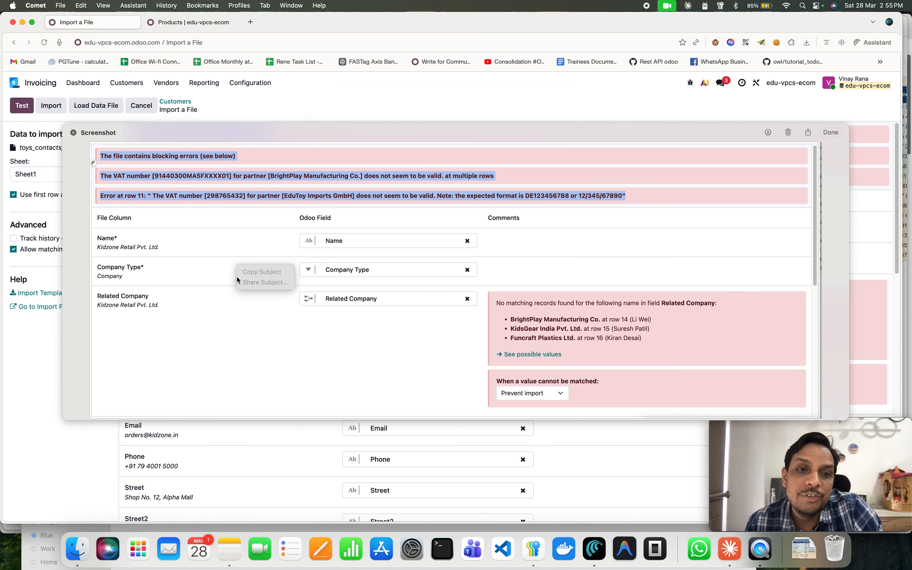
{"action": "right_click", "coordinate": [213, 340]}
{"action": "right_click", "coordinate": [271, 312]}
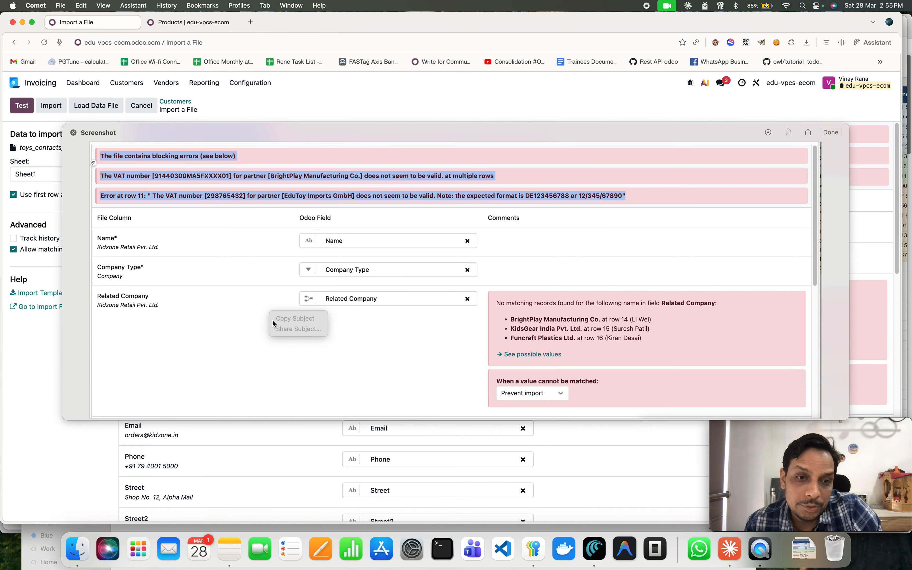
{"action": "right_click", "coordinate": [216, 342]}
{"action": "right_click", "coordinate": [318, 343]}
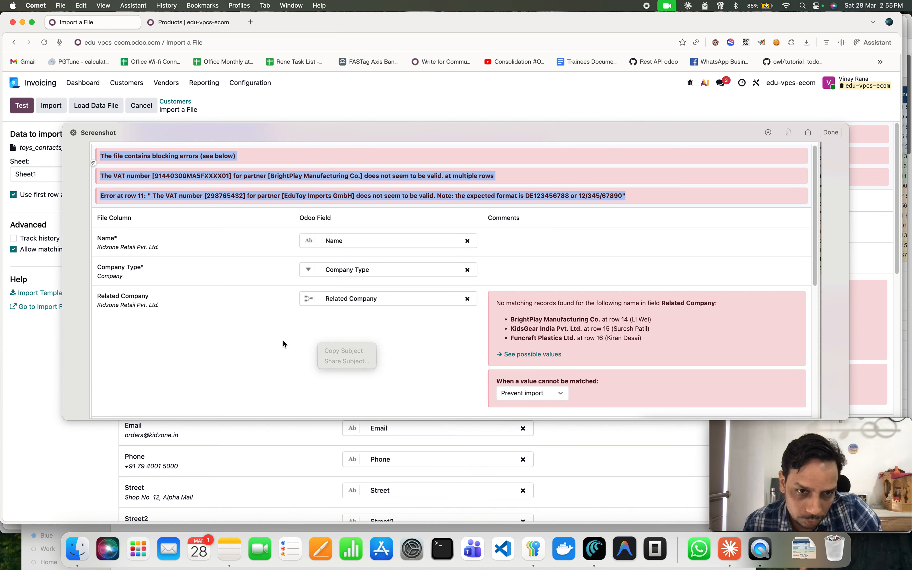
{"action": "right_click", "coordinate": [283, 341]}
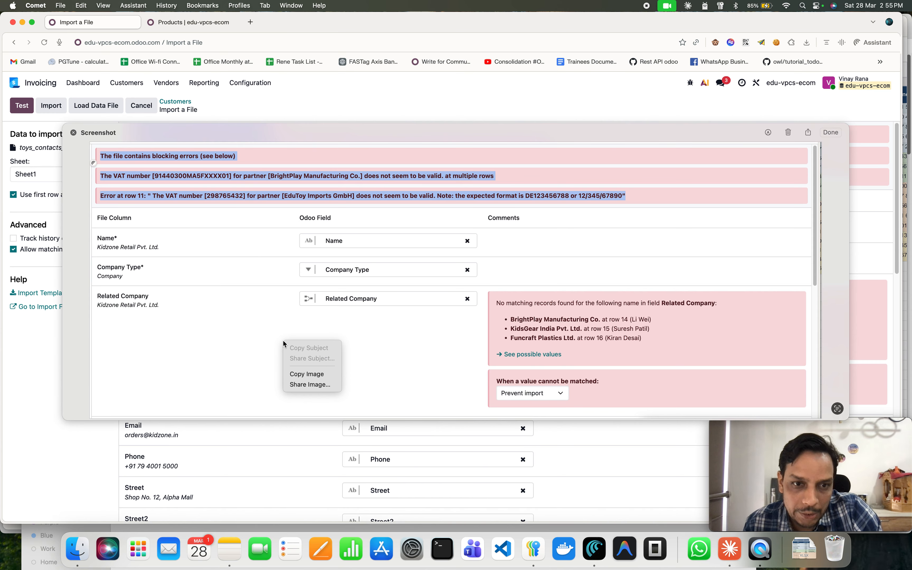
{"action": "left_click", "coordinate": [320, 375]}
Switch to Claude and paste the error screenshot into the chat reply box.
{"action": "key", "text": "super+Tab"}
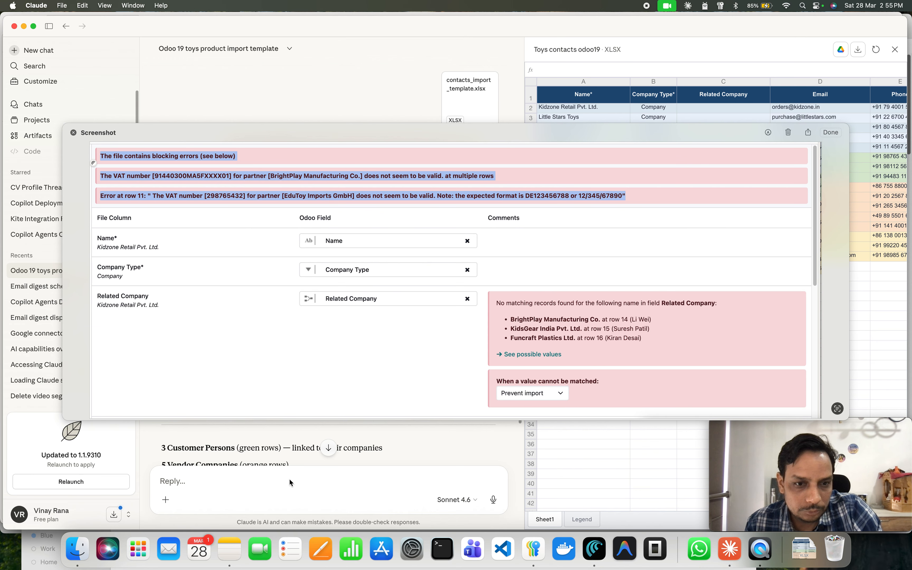
{"action": "left_click", "coordinate": [249, 481]}
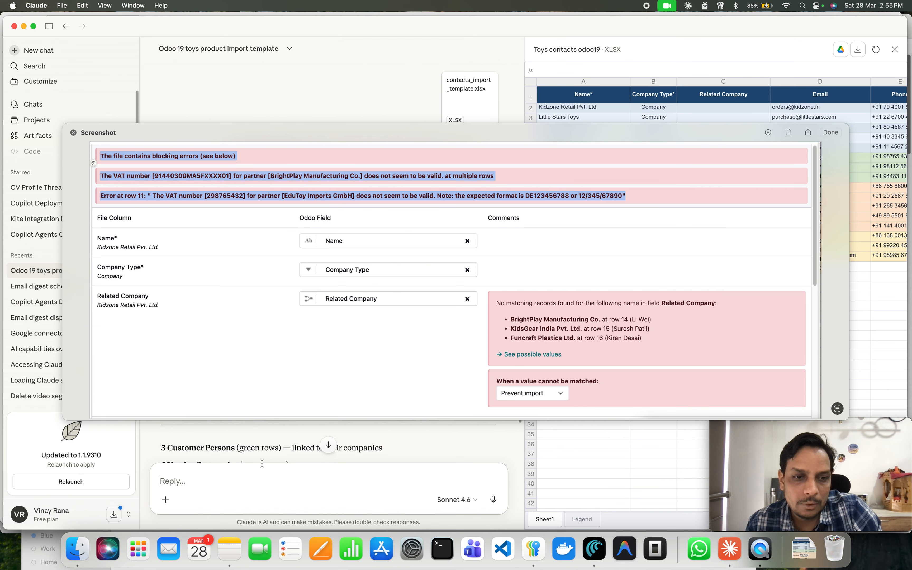
{"action": "key", "text": "super+v"}
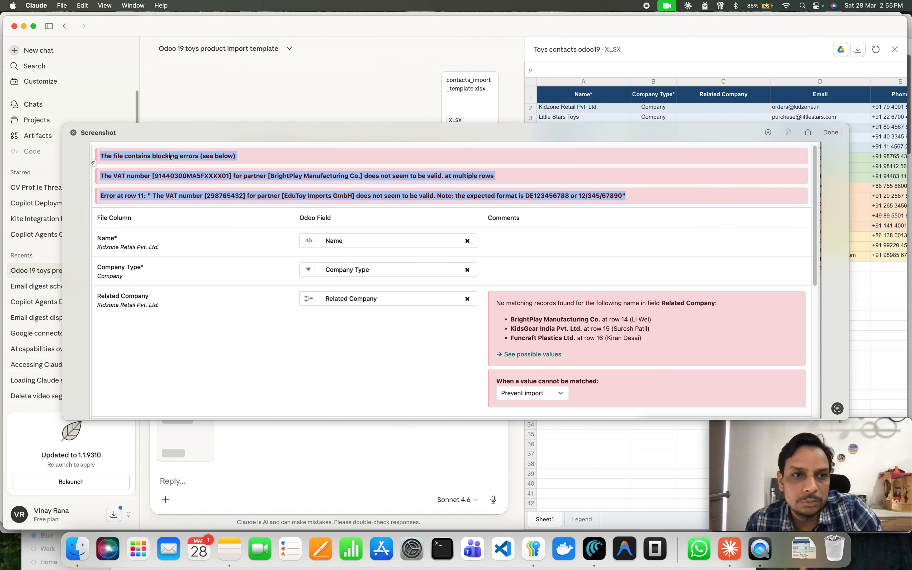
{"action": "left_click", "coordinate": [788, 132]}
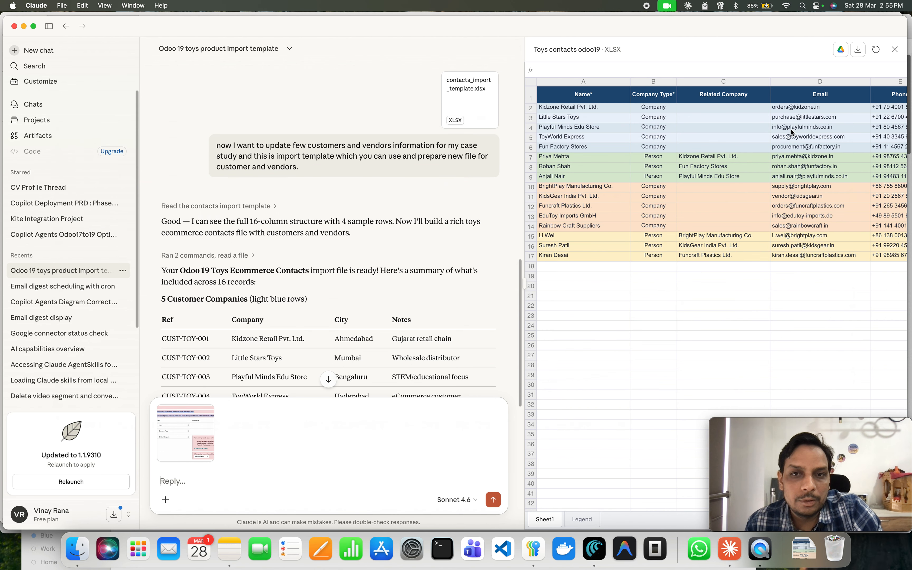
Back in the browser, screenshot the State and Website unmatched-value warnings of the import.
{"action": "left_click", "coordinate": [594, 549]}
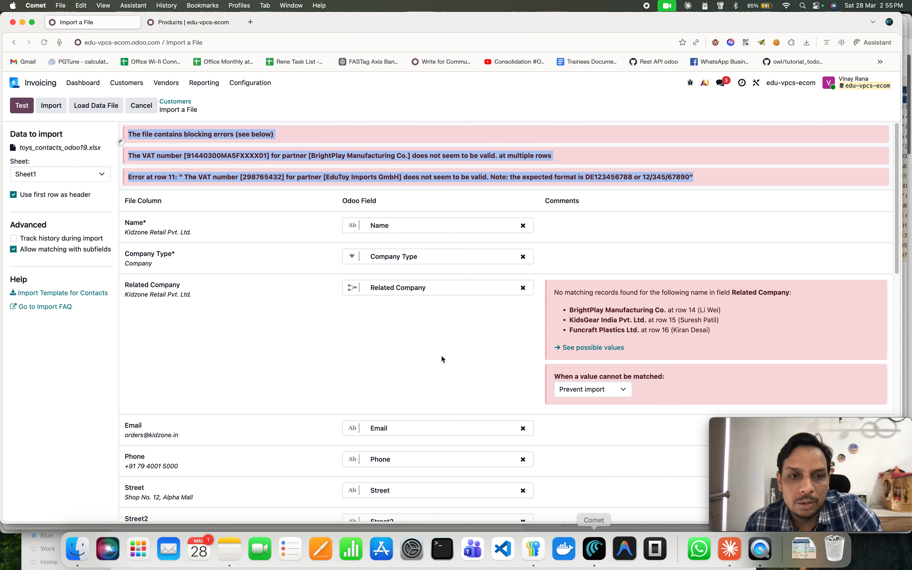
{"action": "scroll", "coordinate": [441, 358], "scroll_direction": "down", "scroll_amount": 10}
{"action": "scroll", "coordinate": [442, 358], "scroll_direction": "down", "scroll_amount": 2}
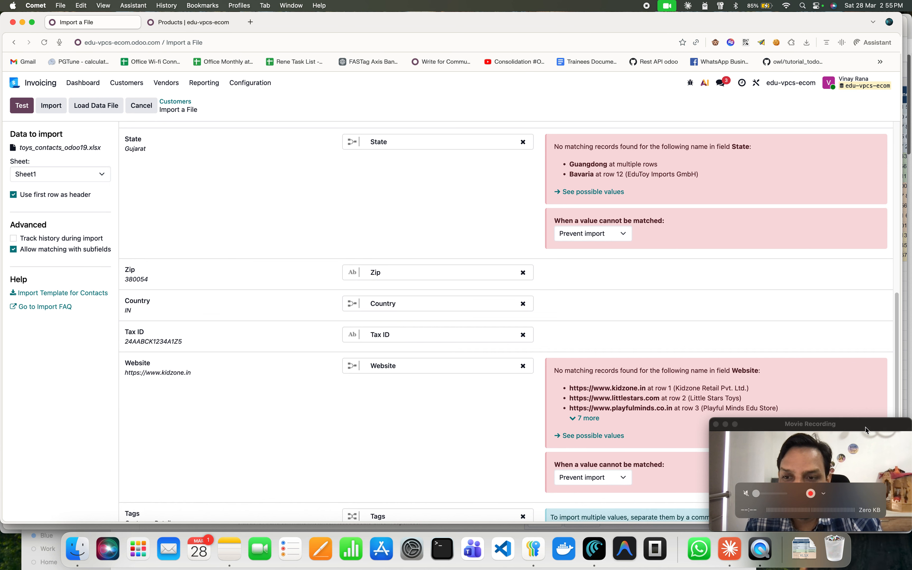
{"action": "left_click_drag", "start_coordinate": [851, 429], "coordinate": [158, 420]}
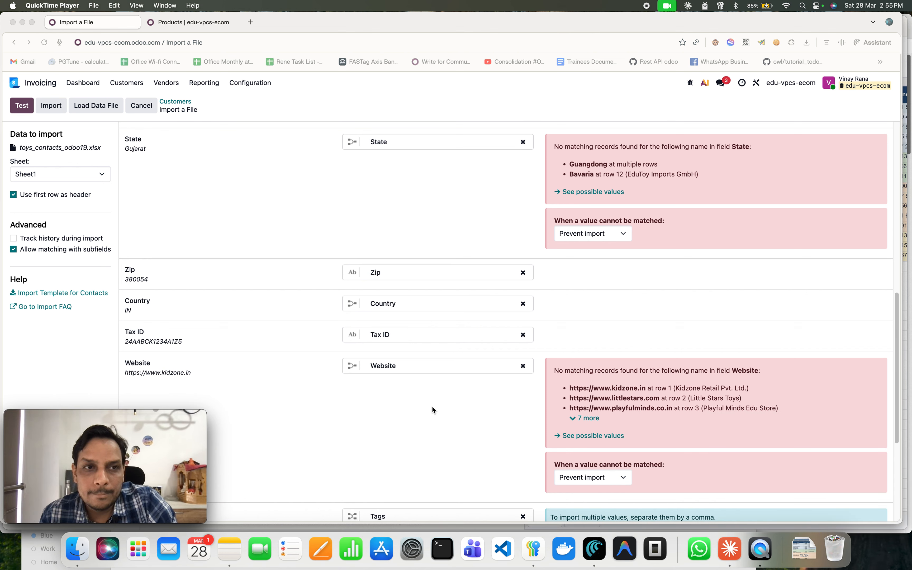
{"action": "scroll", "coordinate": [432, 407], "scroll_direction": "down", "scroll_amount": 1}
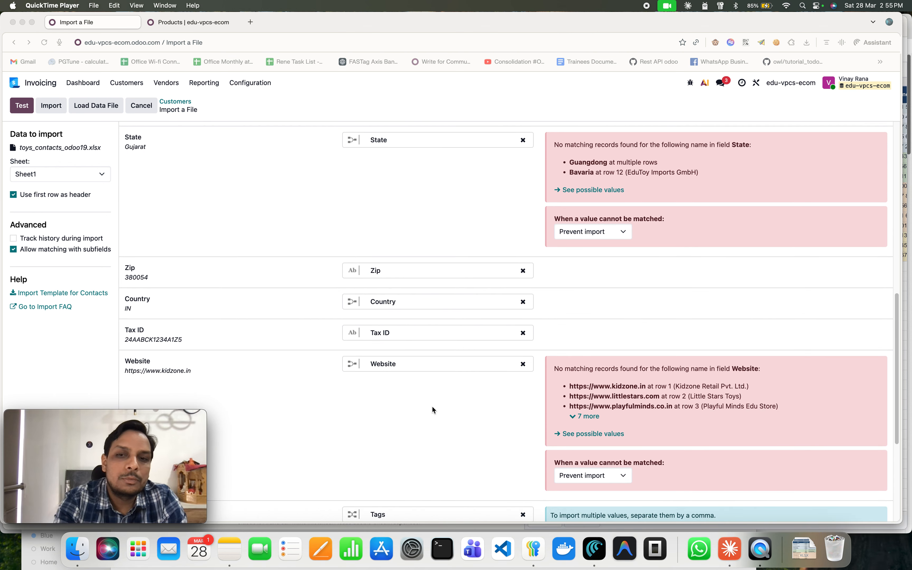
{"action": "key", "text": "super+shift+4"}
{"action": "left_click_drag", "start_coordinate": [110, 124], "coordinate": [910, 519]}
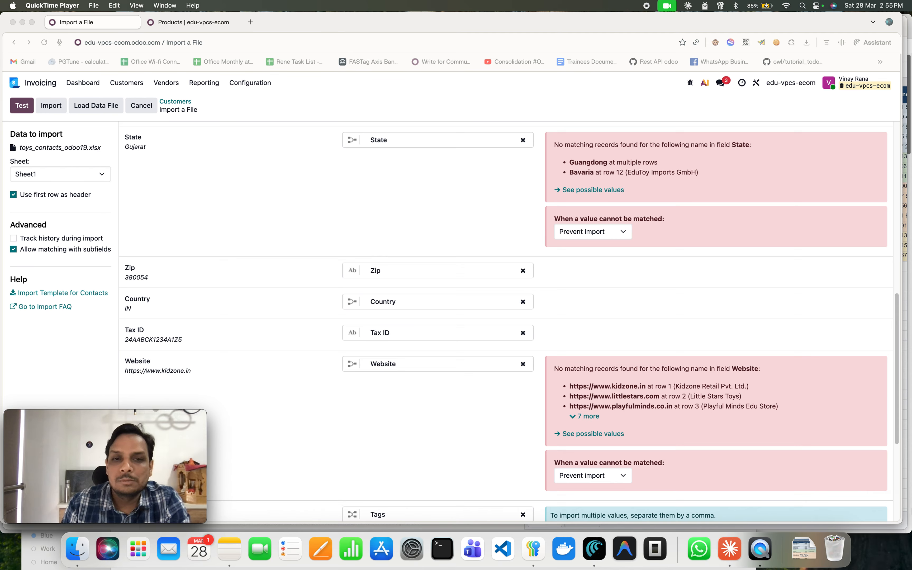
{"action": "left_click", "coordinate": [866, 490]}
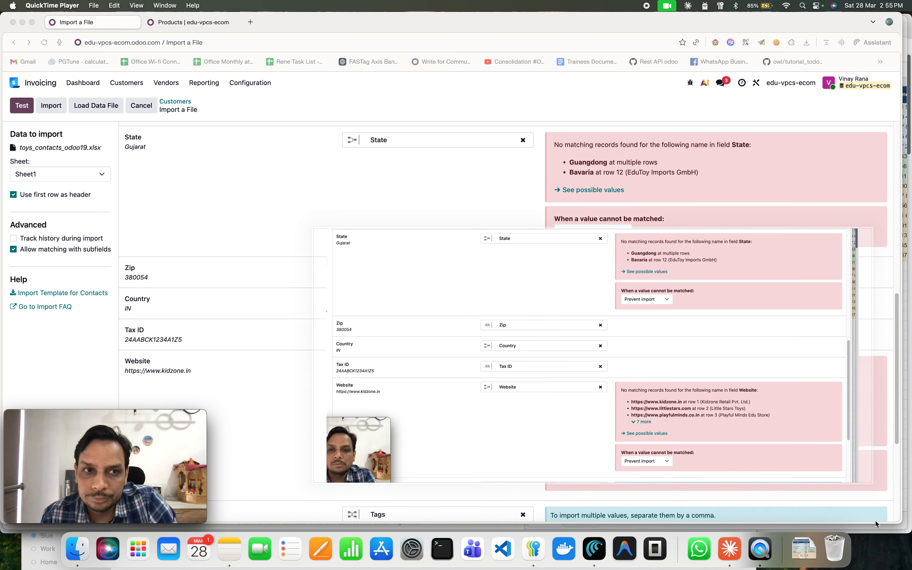
Copy the State and Website warnings screenshot to the clipboard and discard the preview.
{"action": "right_click", "coordinate": [319, 186]}
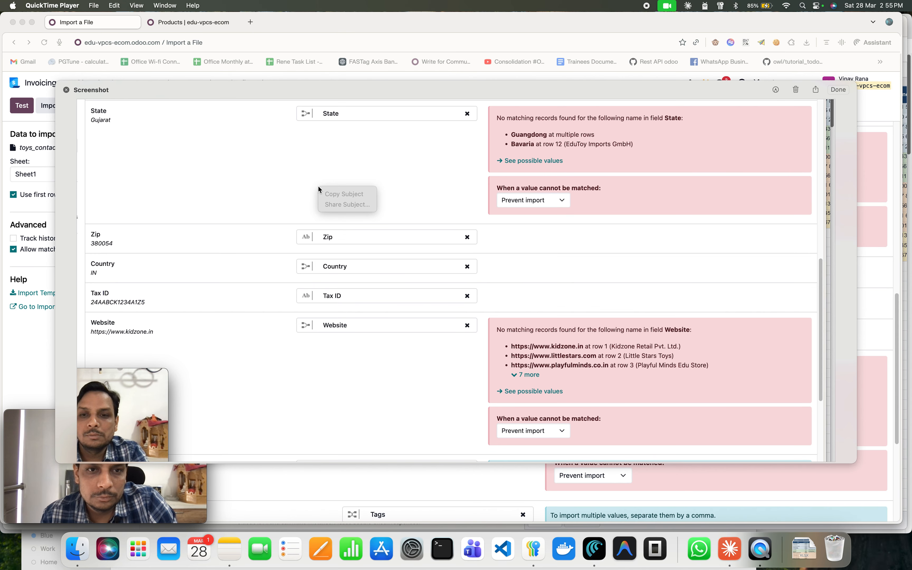
{"action": "right_click", "coordinate": [313, 168]}
{"action": "left_click", "coordinate": [295, 157]}
{"action": "right_click", "coordinate": [296, 157]}
{"action": "left_click", "coordinate": [289, 157]}
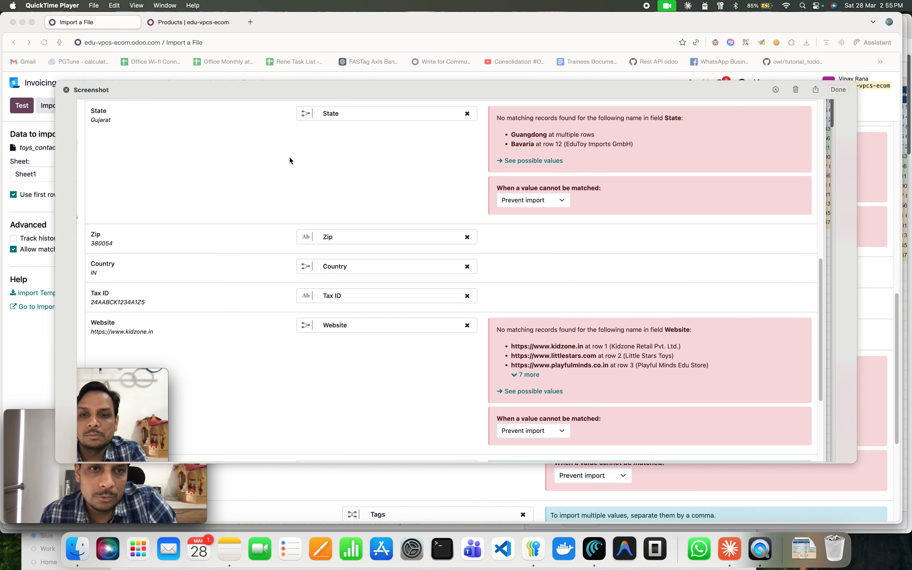
{"action": "right_click", "coordinate": [387, 176]}
{"action": "right_click", "coordinate": [363, 180]}
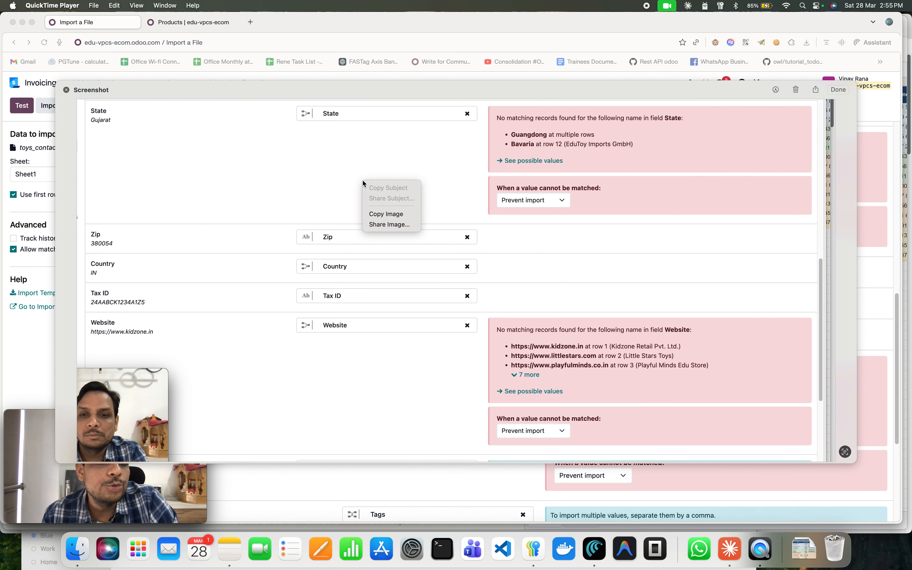
{"action": "left_click", "coordinate": [393, 215]}
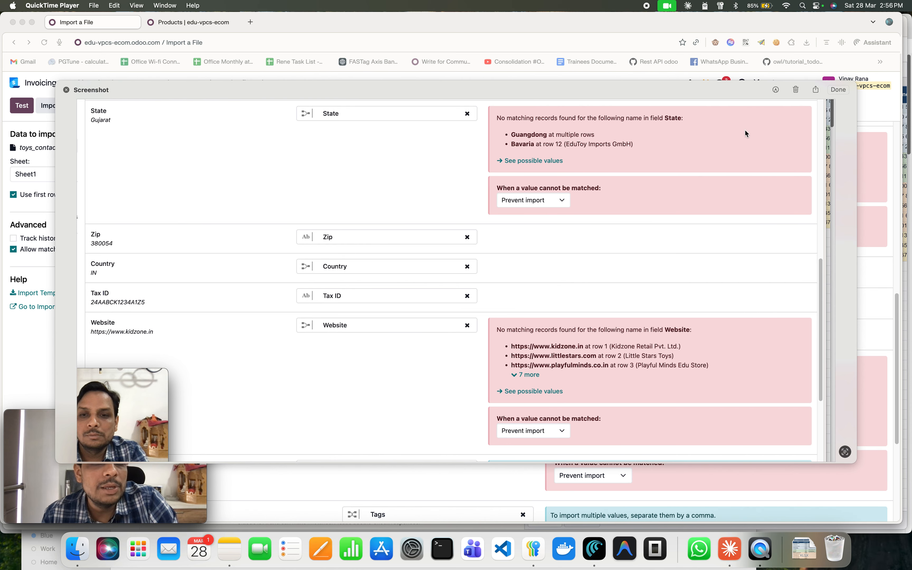
{"action": "left_click", "coordinate": [796, 90]}
Switch to Claude and paste the second warnings screenshot into the chat reply box.
{"action": "left_click", "coordinate": [730, 549]}
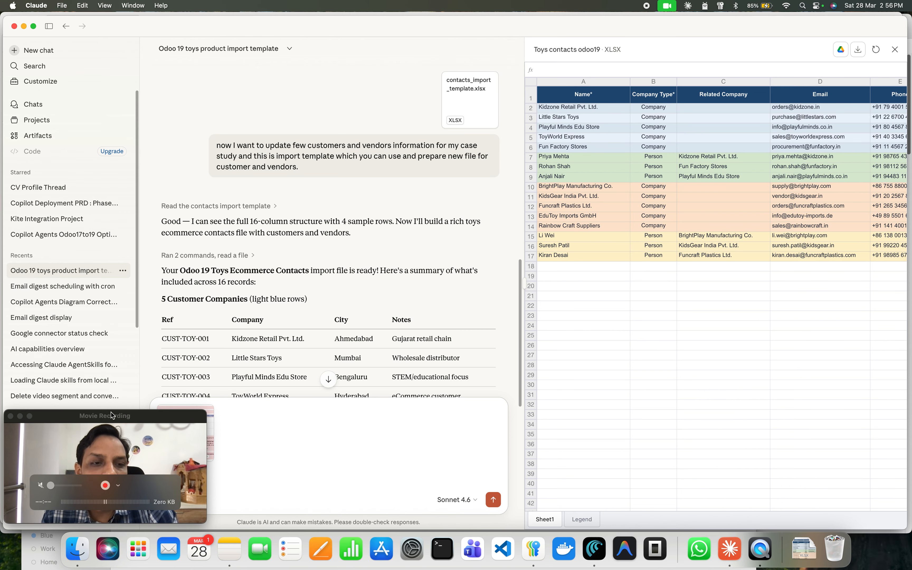
{"action": "left_click_drag", "start_coordinate": [107, 416], "coordinate": [814, 423]}
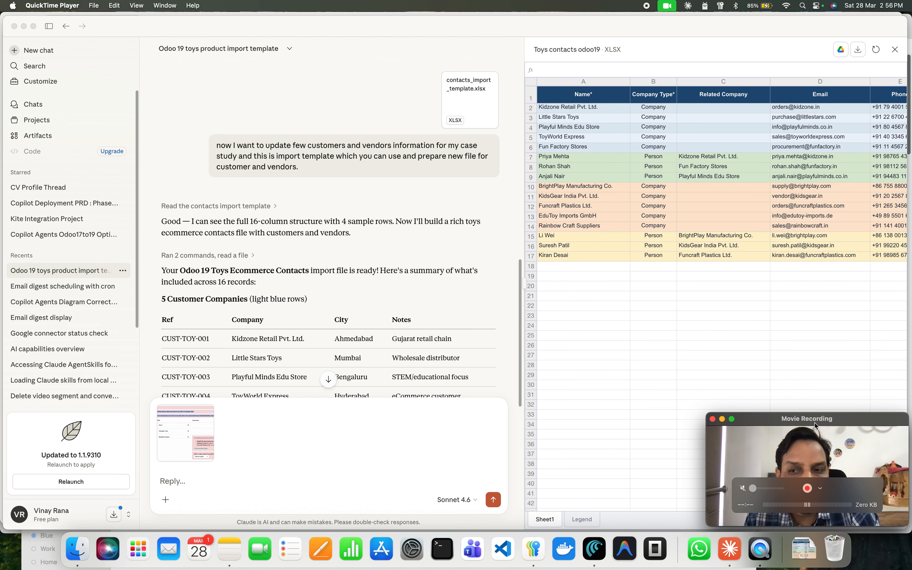
{"action": "left_click", "coordinate": [338, 459]}
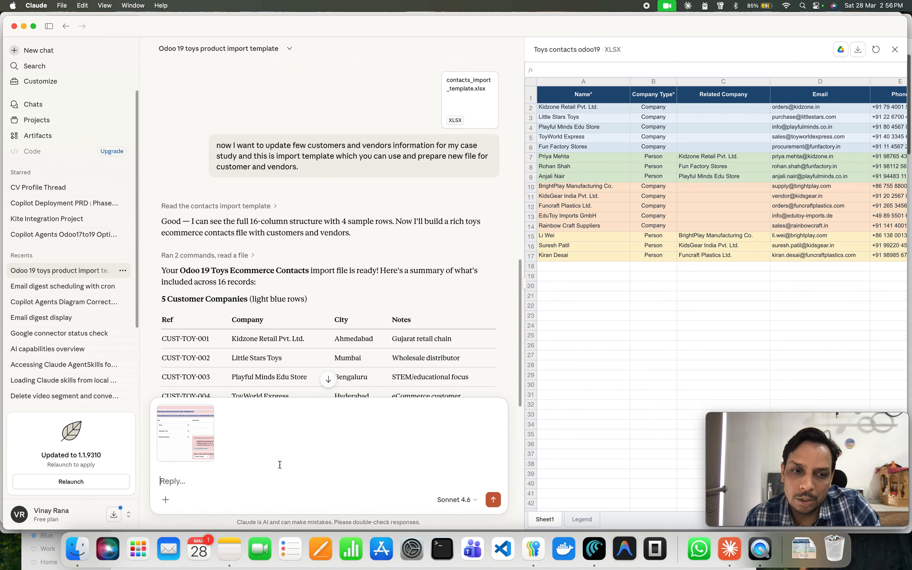
{"action": "key", "text": "super+v"}
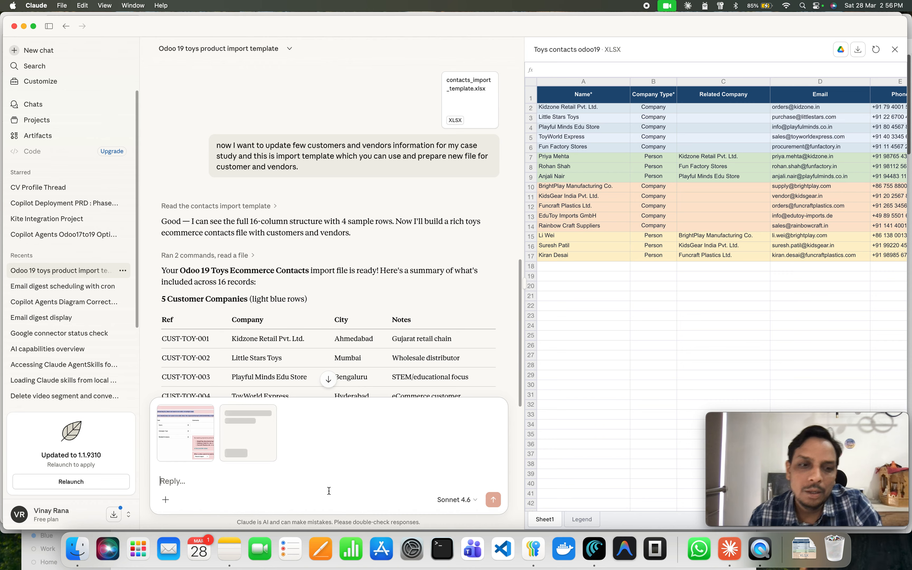
Ask Claude to correct the contacts file and propose a solution for the import issue.
{"action": "type", "text": "I am"}
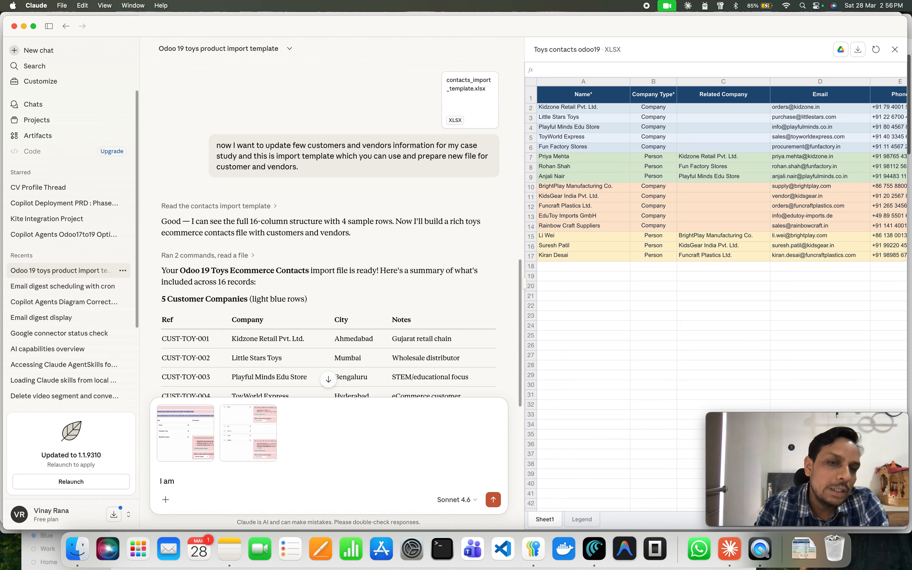
{"action": "type", "text": " fa"}
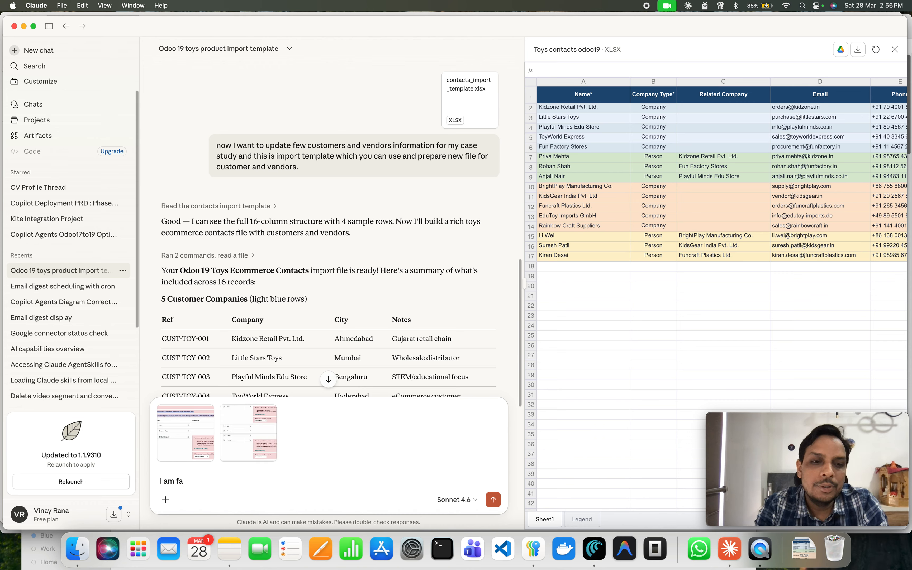
{"action": "type", "text": "cing this issie"}
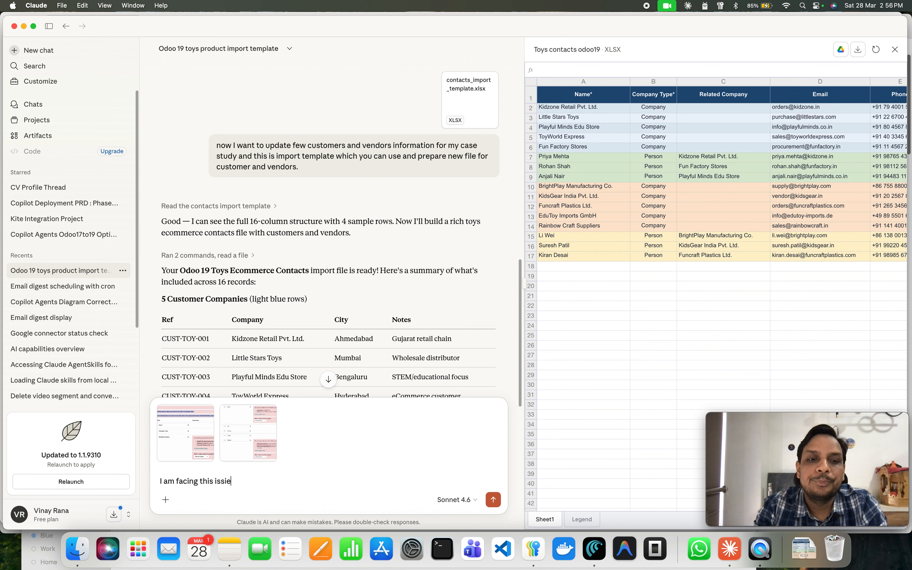
{"action": "key", "text": "BackSpace"}
{"action": "key", "text": "BackSpace"}
{"action": "type", "text": "u"}
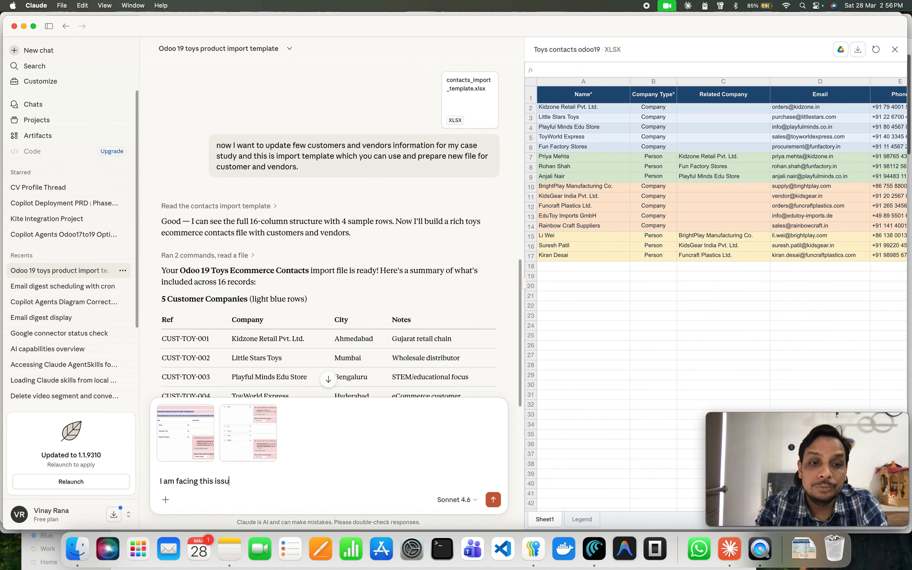
{"action": "type", "text": "e , can y"}
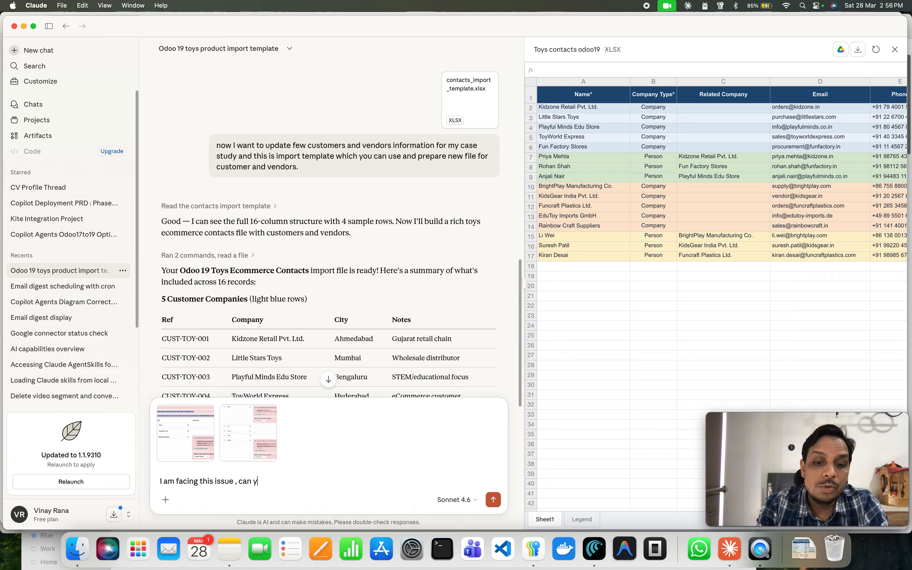
{"action": "type", "text": "ou correct the file and"}
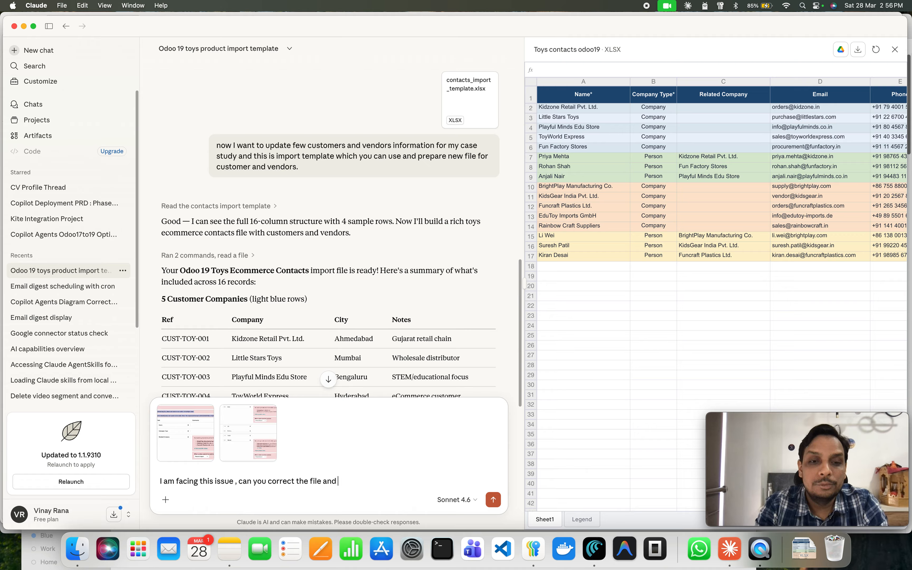
{"action": "type", "text": " pro"}
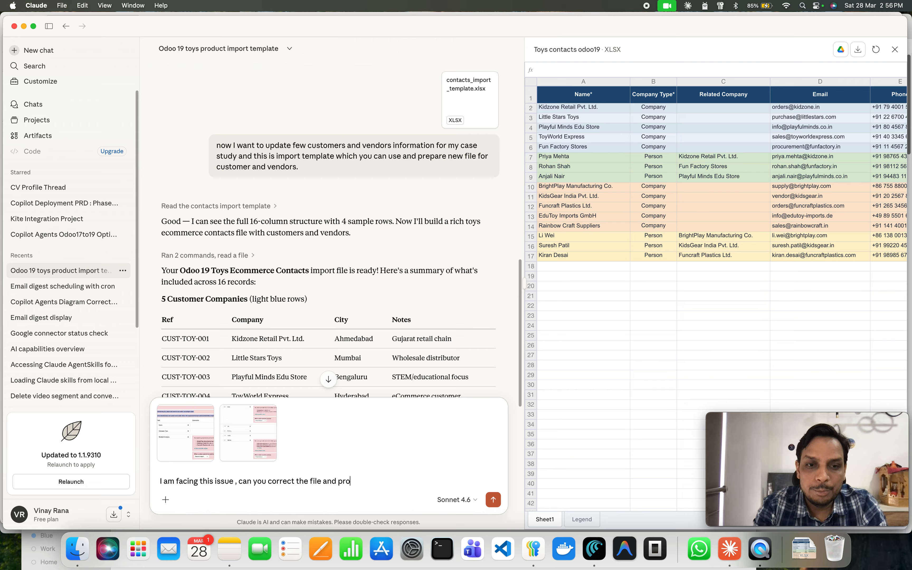
{"action": "type", "text": "pose me"}
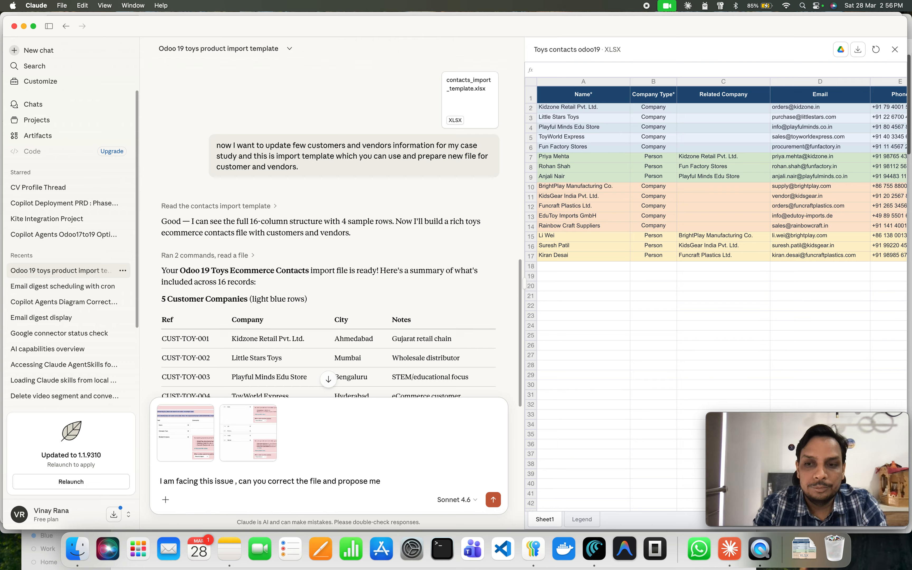
{"action": "type", "text": " another"}
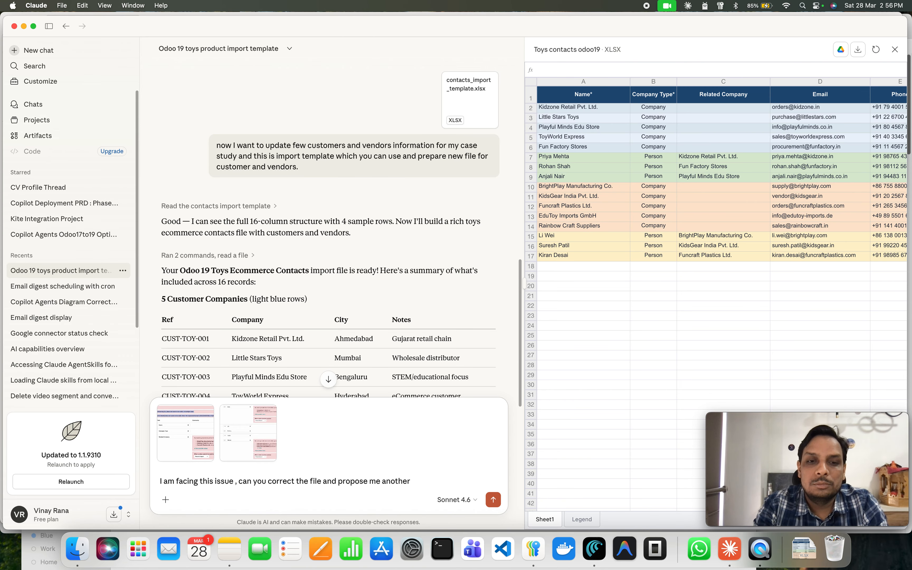
{"action": "key", "text": "BackSpace"}
{"action": "key", "text": "BackSpace"}
{"action": "key", "text": "BackSpace"}
{"action": "key", "text": "BackSpace"}
{"action": "key", "text": "BackSpace"}
{"action": "key", "text": "BackSpace"}
{"action": "key", "text": "BackSpace"}
{"action": "key", "text": "BackSpace"}
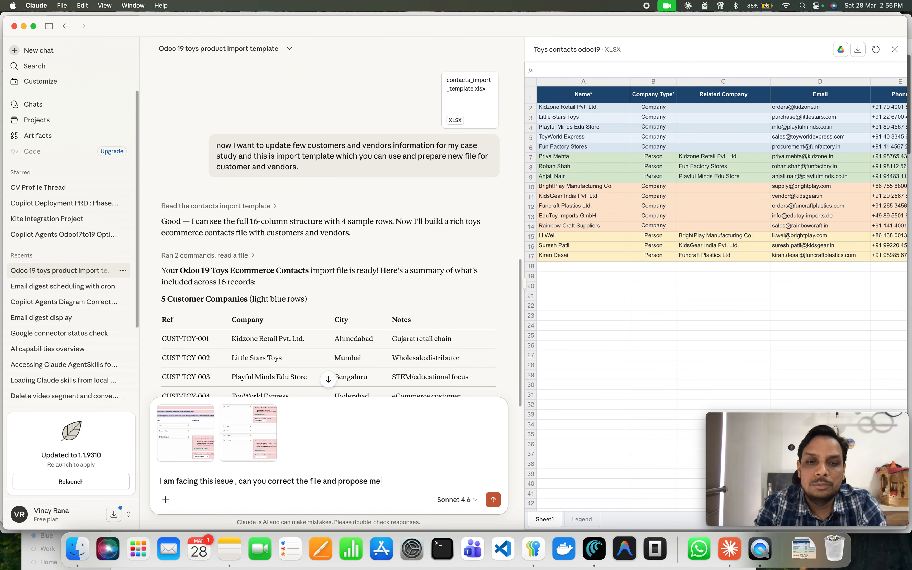
{"action": "type", "text": "solution"}
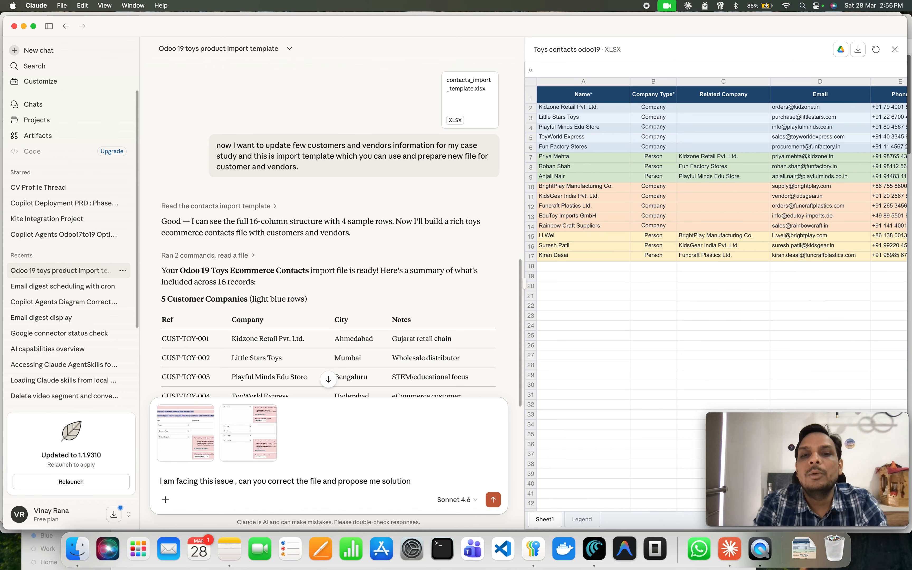
{"action": "key", "text": "Return"}
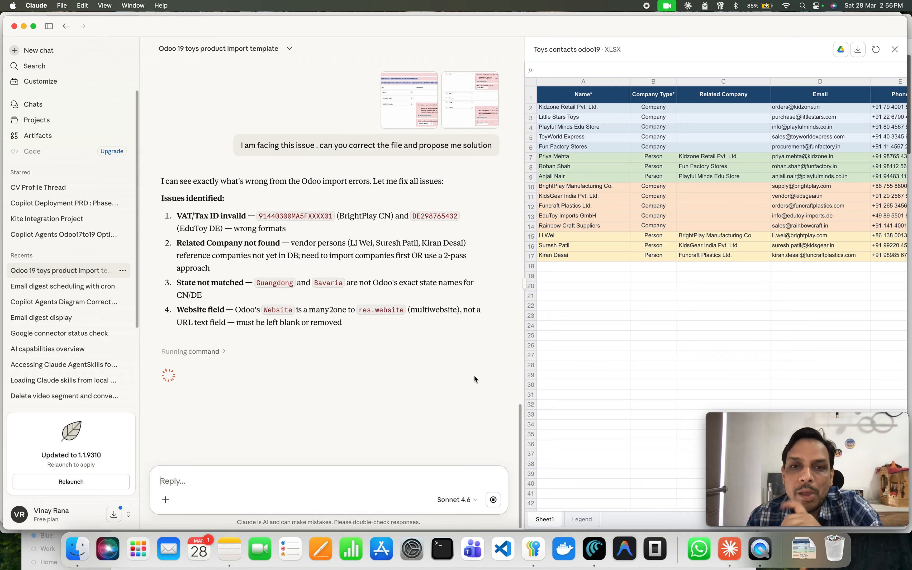
Delete the old toys_contacts_odoo19.xlsx file from the Downloads folder.
{"action": "left_click", "coordinate": [77, 549]}
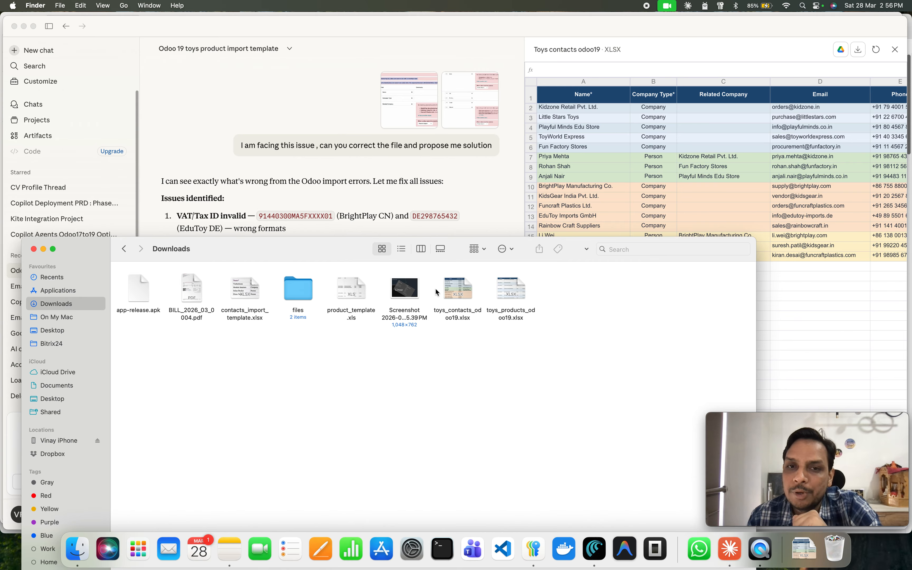
{"action": "left_click", "coordinate": [454, 296]}
{"action": "key", "text": "super+BackSpace"}
{"action": "left_click", "coordinate": [454, 297]}
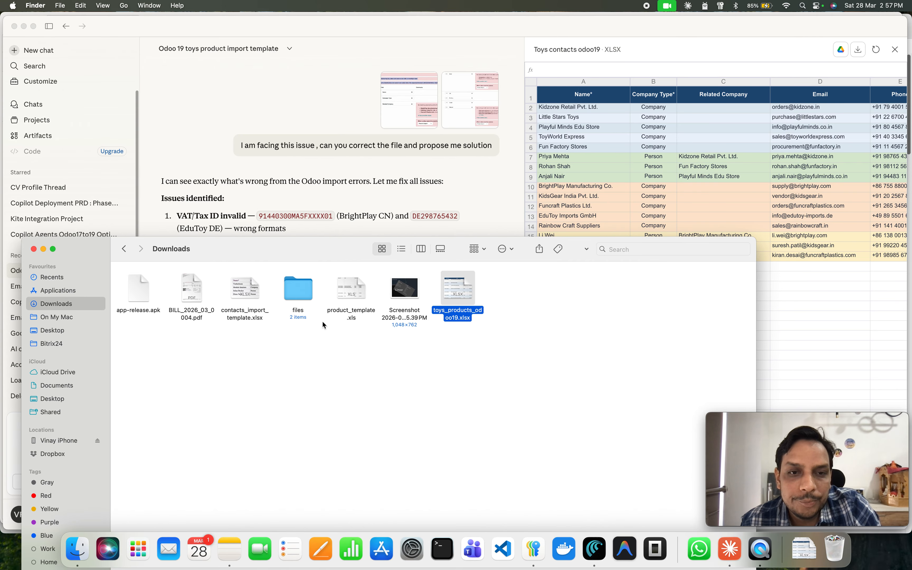
{"action": "left_click_drag", "start_coordinate": [331, 258], "coordinate": [409, 55]}
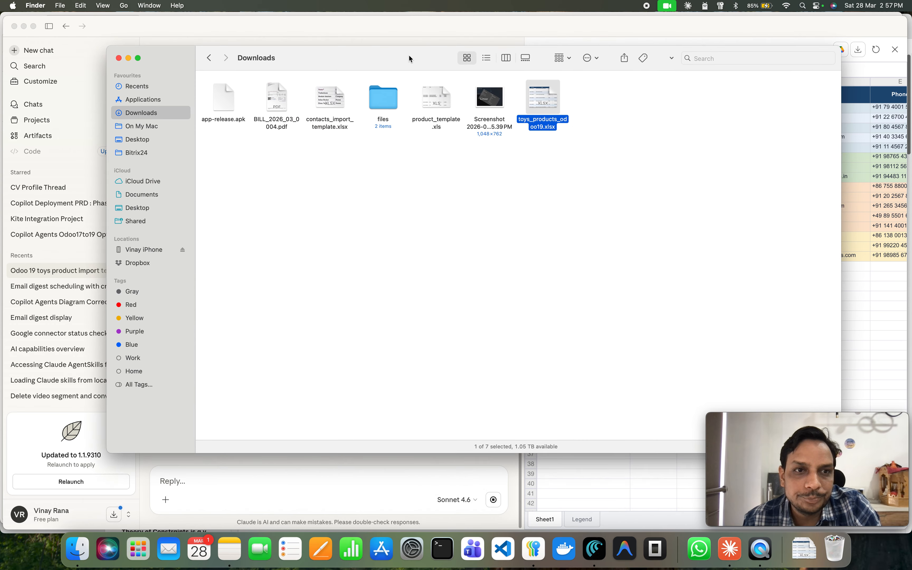
{"action": "key", "text": "super+Tab"}
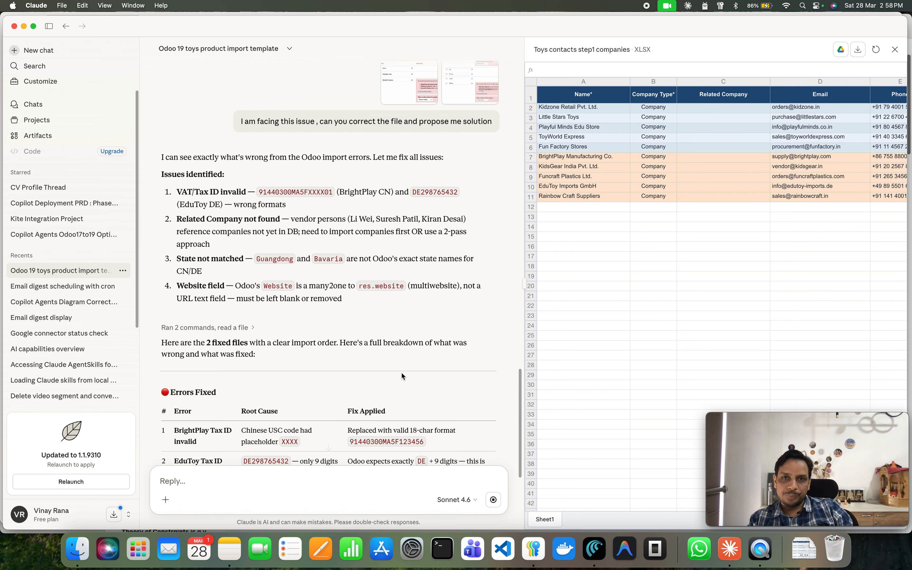
Review Claude's explanation of the fixes and the corrected companies spreadsheet preview.
{"action": "scroll", "coordinate": [409, 295], "scroll_direction": "down", "scroll_amount": 10}
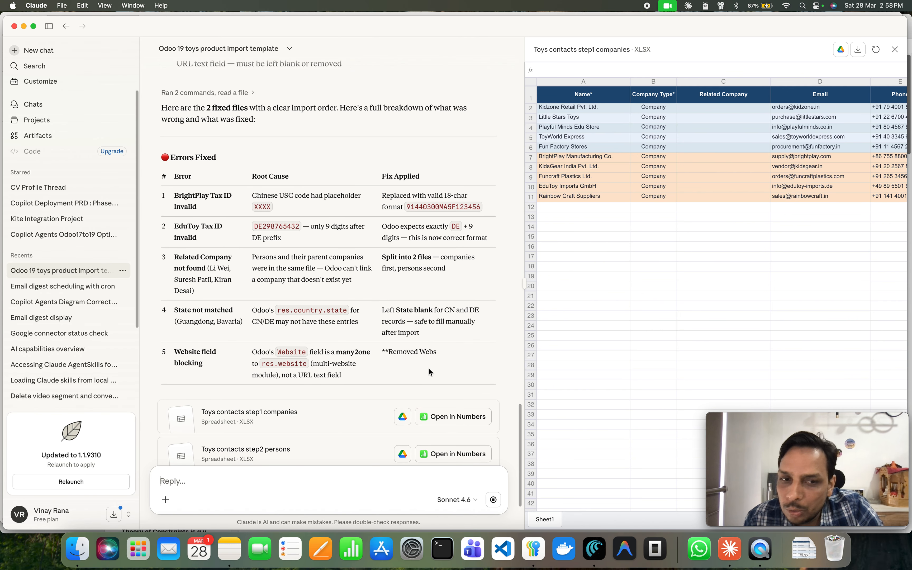
{"action": "scroll", "coordinate": [429, 372], "scroll_direction": "down", "scroll_amount": 4}
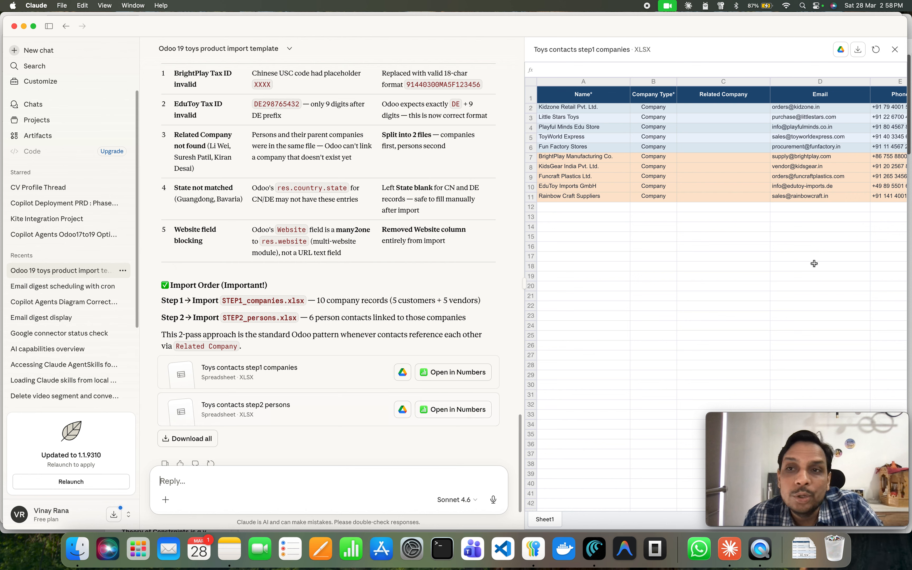
{"action": "scroll", "coordinate": [815, 263], "scroll_direction": "right", "scroll_amount": 2}
{"action": "scroll", "coordinate": [814, 263], "scroll_direction": "right", "scroll_amount": 6}
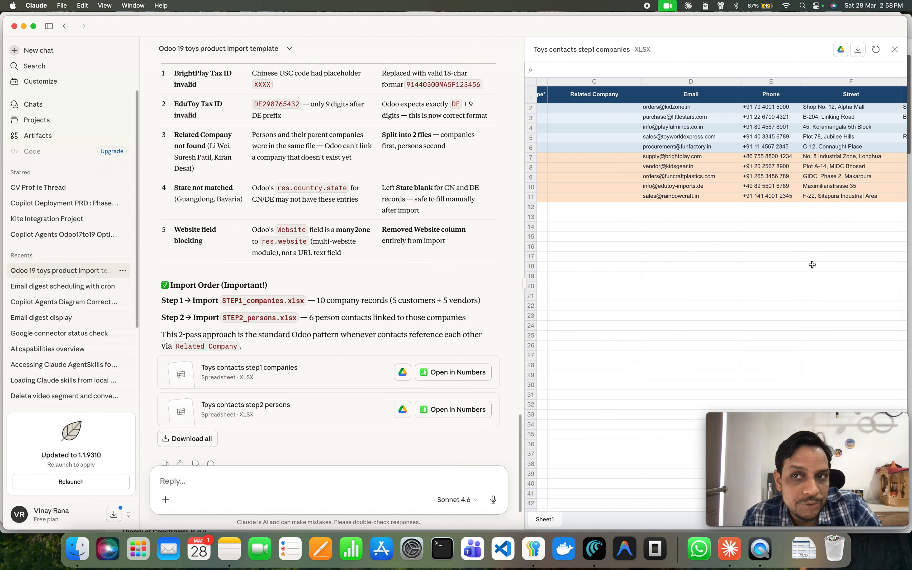
{"action": "scroll", "coordinate": [651, 317], "scroll_direction": "left", "scroll_amount": 2}
{"action": "scroll", "coordinate": [400, 390], "scroll_direction": "down", "scroll_amount": 3}
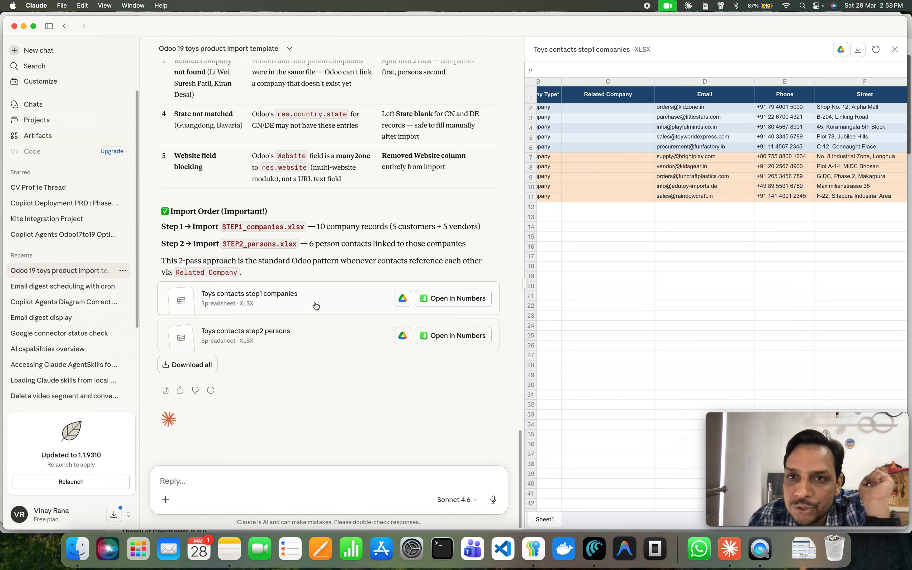
{"action": "scroll", "coordinate": [742, 264], "scroll_direction": "left", "scroll_amount": 5}
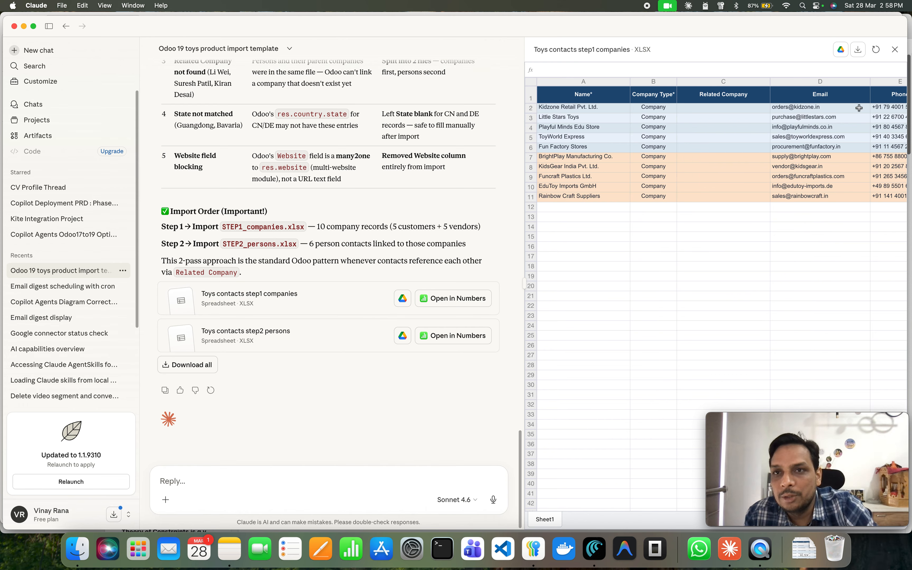
Download both fixed files, toys_contacts_STEP1_companies.xlsx and toys_contacts_STEP2_persons.xlsx, into Downloads.
{"action": "left_click", "coordinate": [859, 51]}
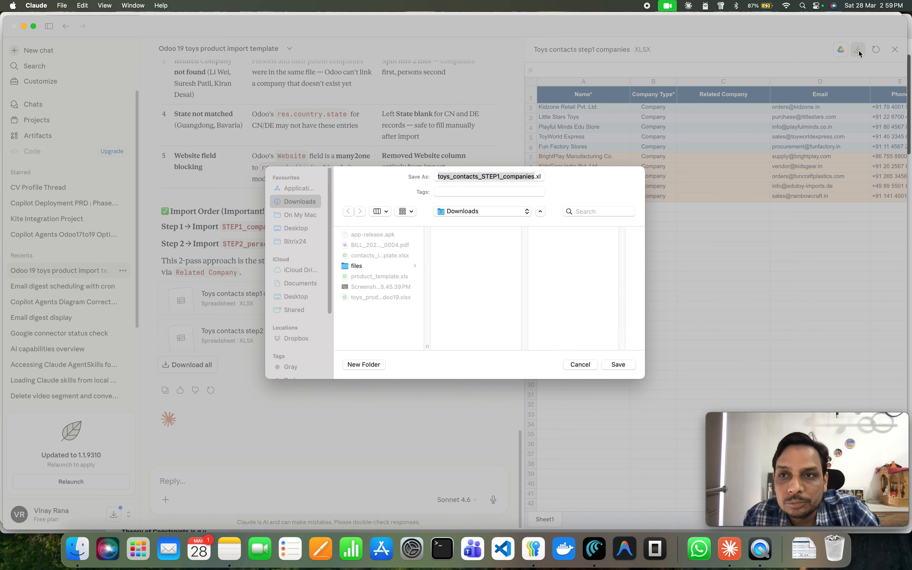
{"action": "left_click", "coordinate": [620, 365]}
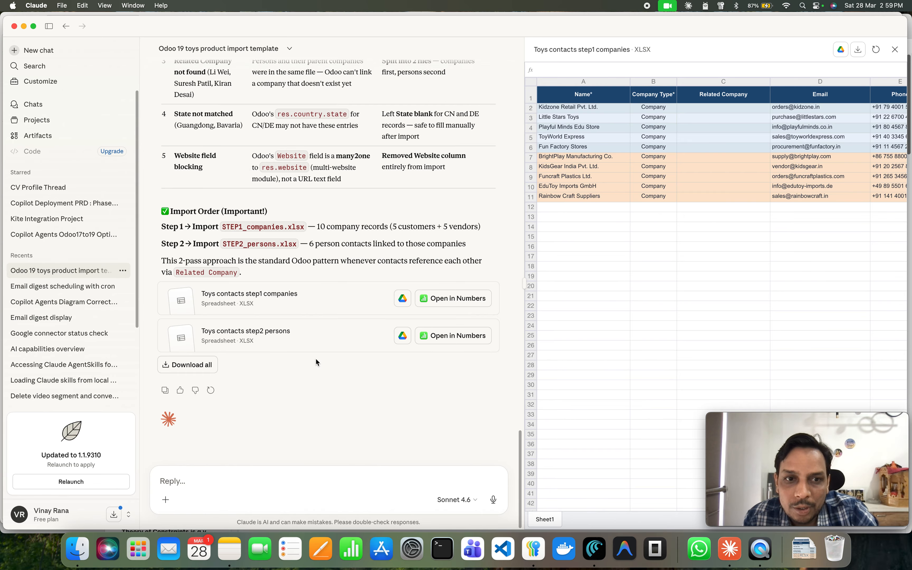
{"action": "left_click", "coordinate": [313, 338]}
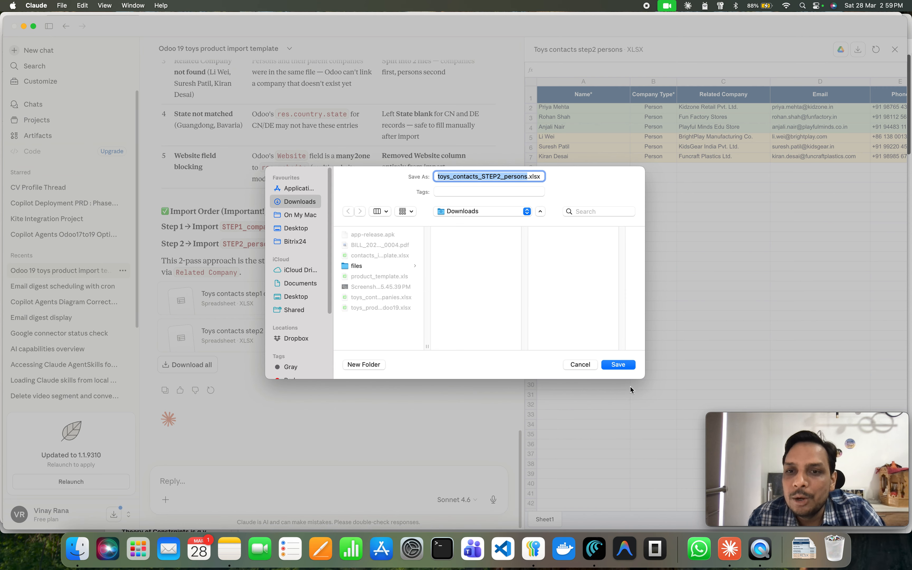
{"action": "left_click", "coordinate": [613, 366]}
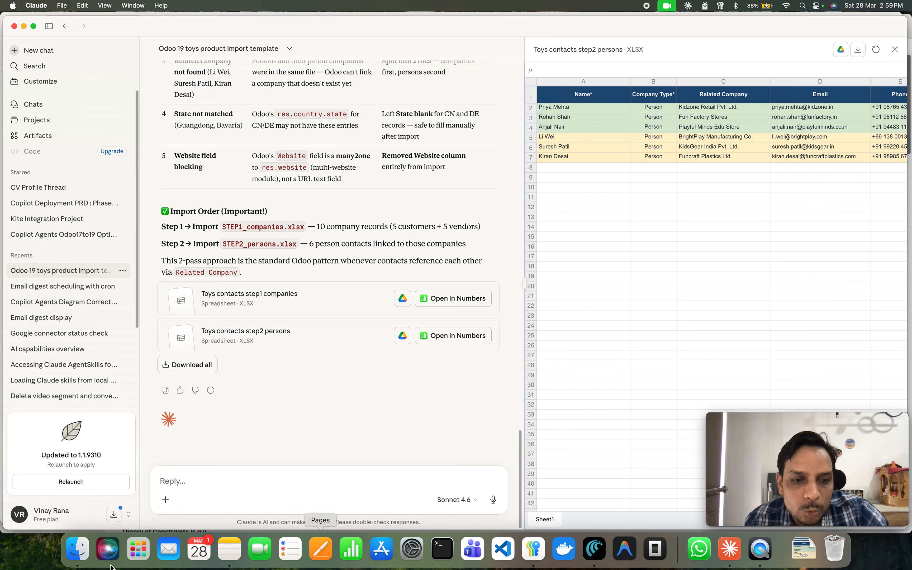
Cancel the pending failing contacts import in Odoo.
{"action": "left_click", "coordinate": [81, 552]}
{"action": "left_click", "coordinate": [556, 193]}
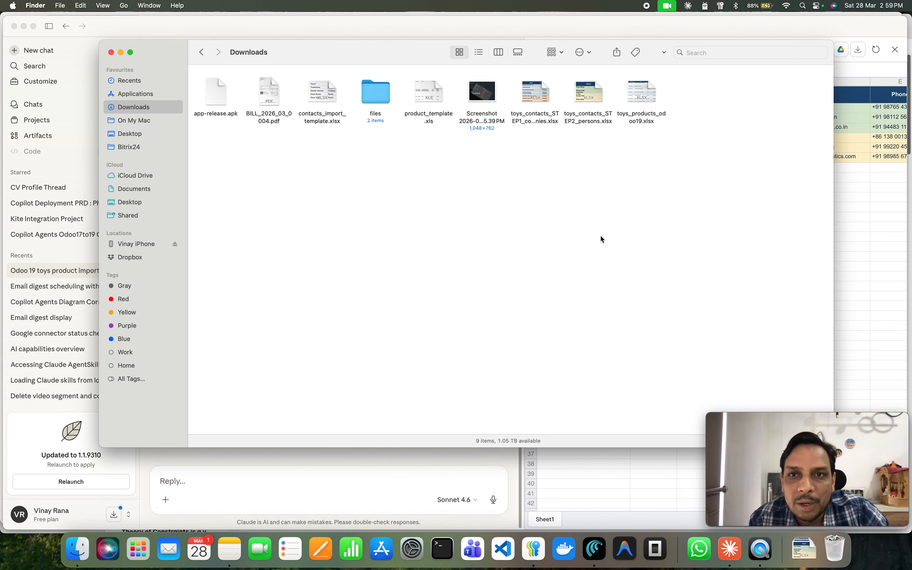
{"action": "left_click", "coordinate": [536, 122]}
{"action": "left_click", "coordinate": [594, 124]}
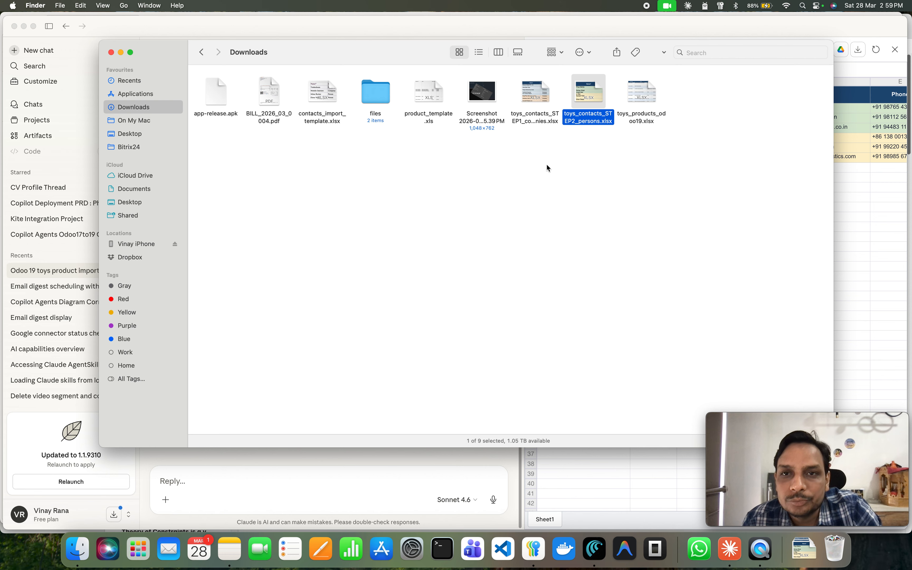
{"action": "left_click", "coordinate": [600, 560]}
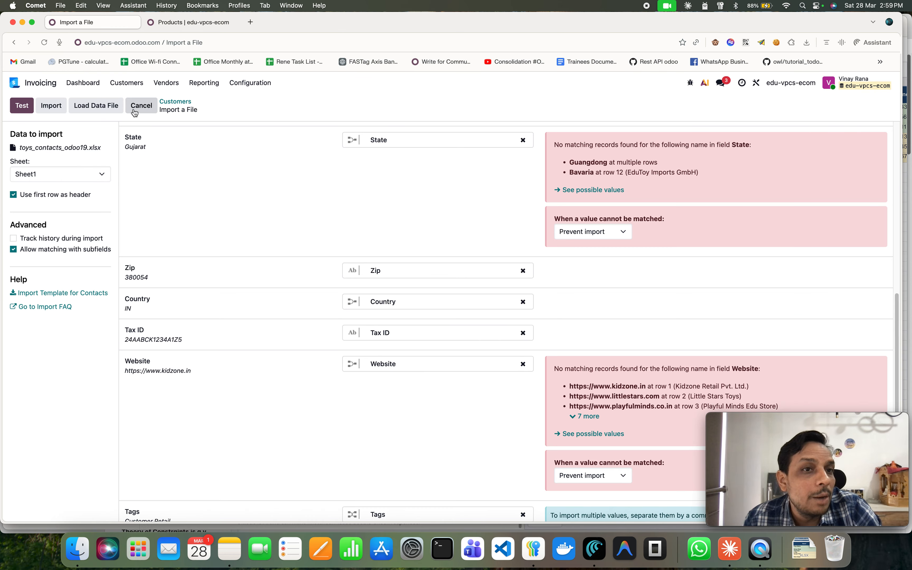
{"action": "left_click", "coordinate": [141, 105]}
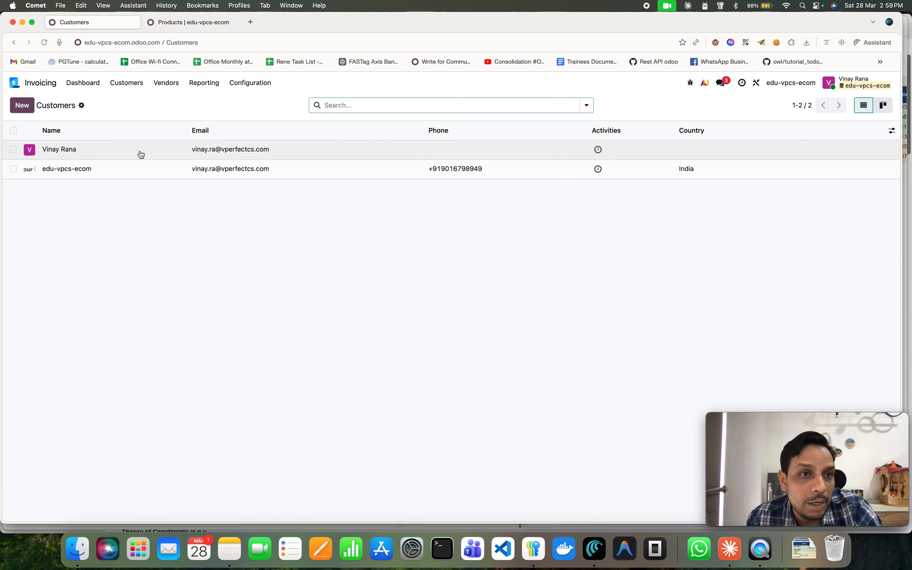
Start a new customer import and upload toys_contacts_STEP1_companies.xlsx from Downloads.
{"action": "left_click", "coordinate": [82, 106]}
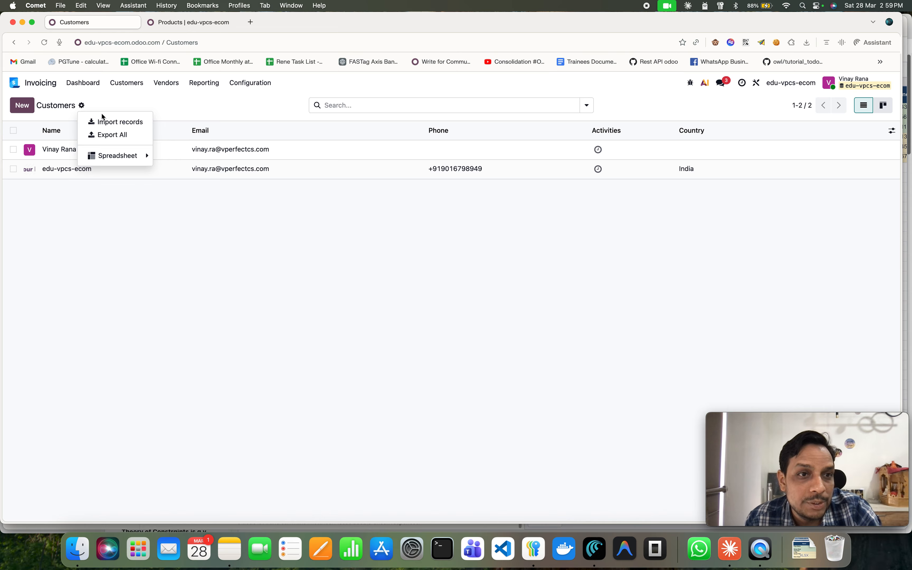
{"action": "left_click", "coordinate": [113, 122]}
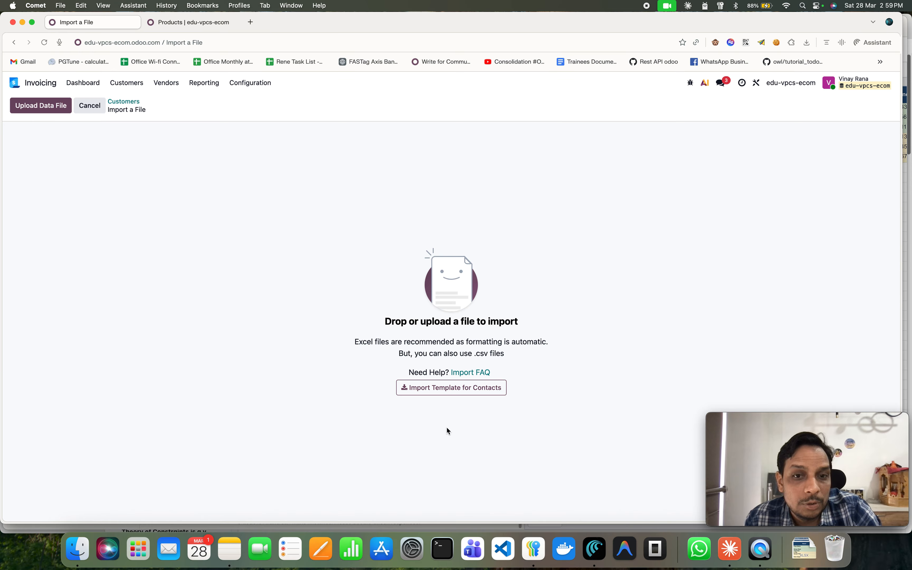
{"action": "left_click", "coordinate": [77, 549]}
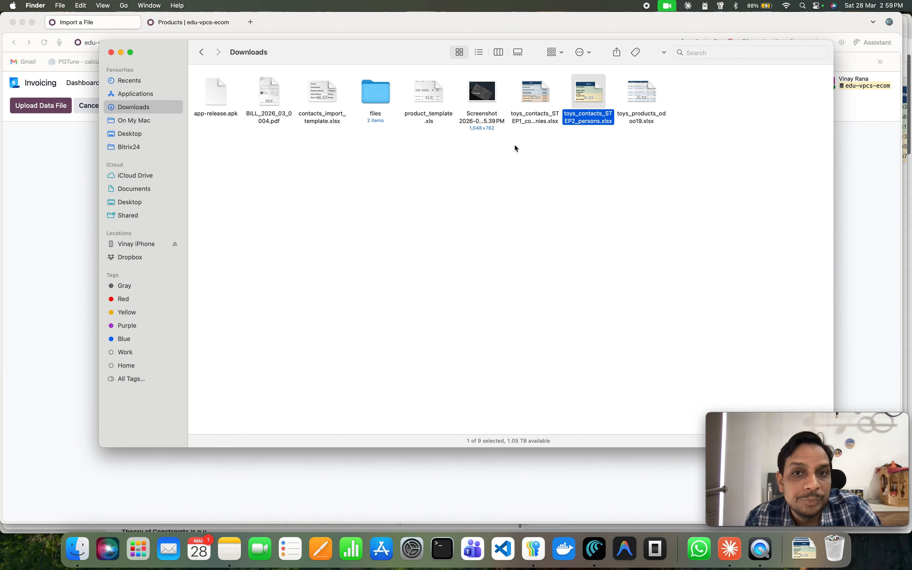
{"action": "left_click_drag", "start_coordinate": [529, 53], "coordinate": [712, 53]}
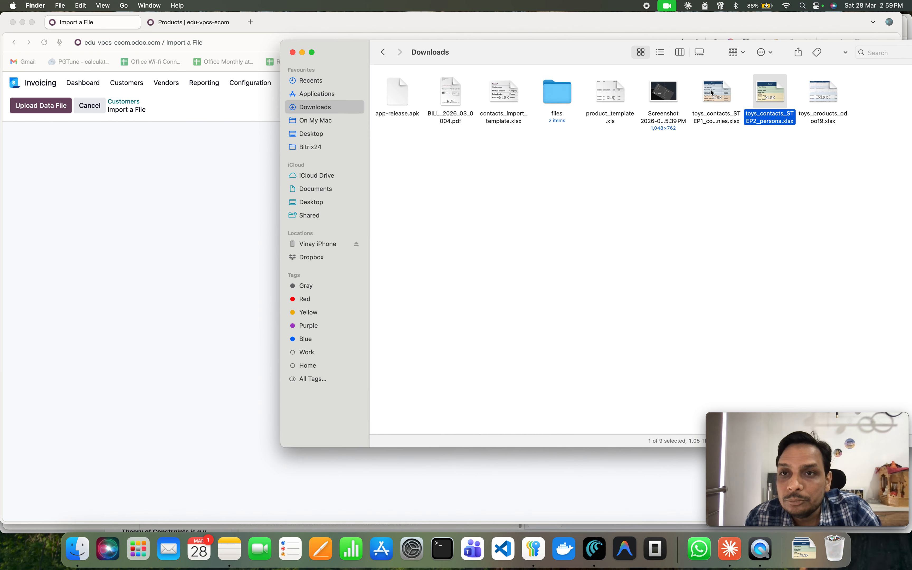
{"action": "left_click", "coordinate": [727, 97]}
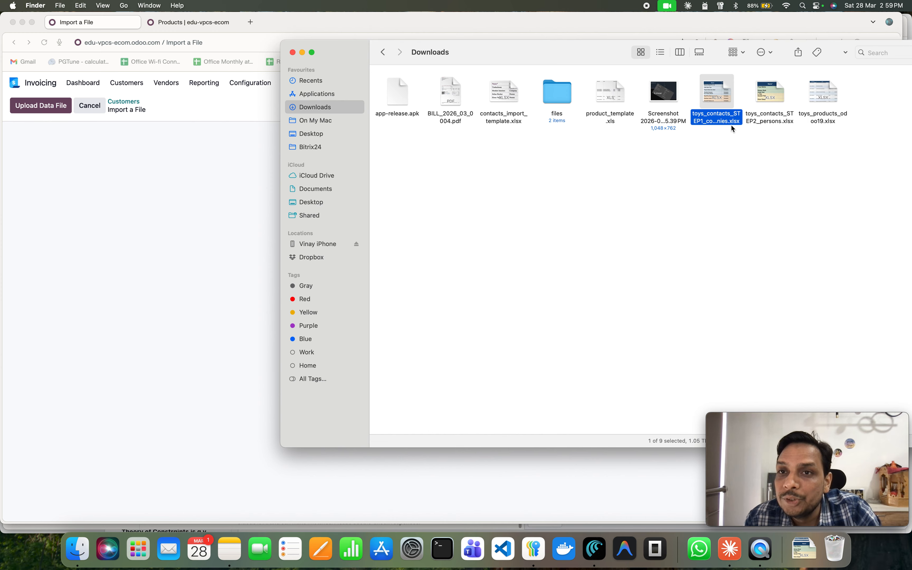
{"action": "left_click_drag", "start_coordinate": [716, 95], "coordinate": [189, 240]}
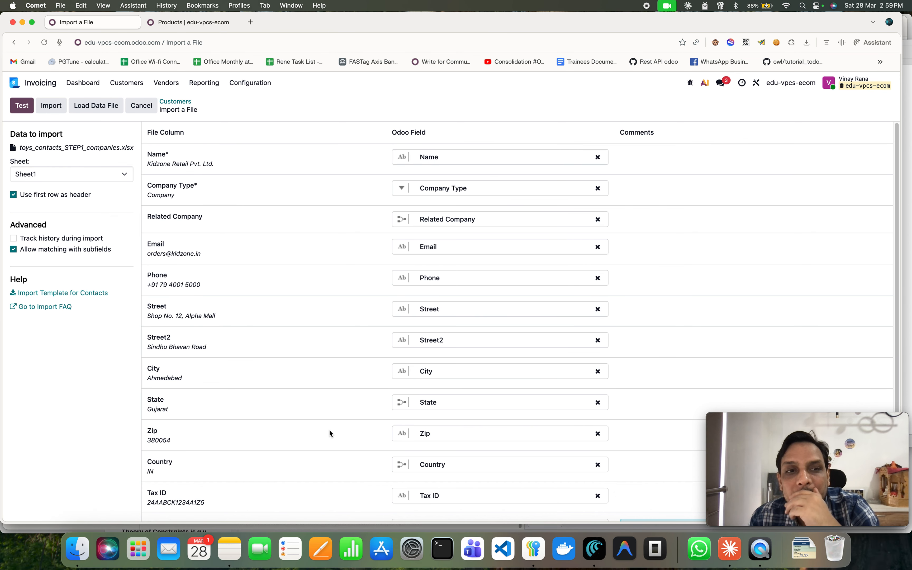
Review the column mapping and test the companies import.
{"action": "scroll", "coordinate": [327, 425], "scroll_direction": "down", "scroll_amount": 3}
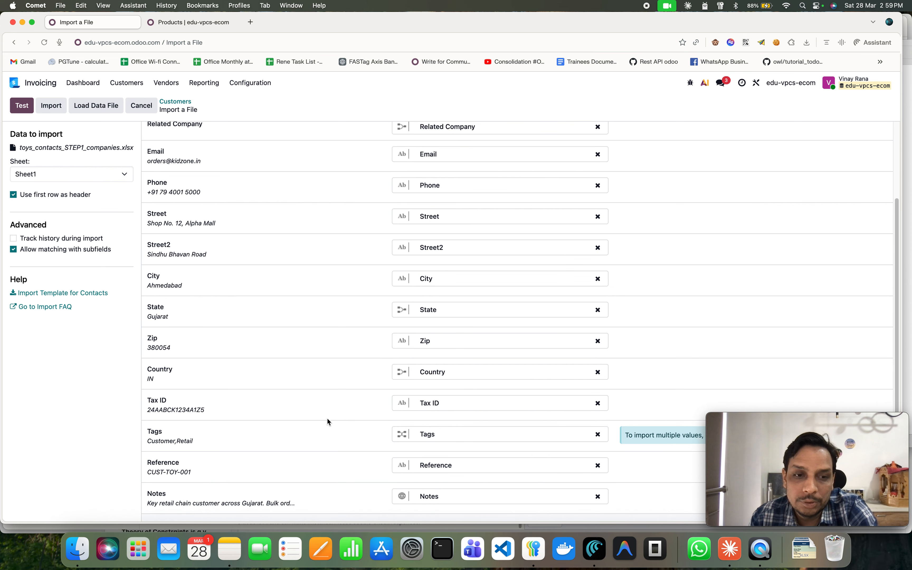
{"action": "scroll", "coordinate": [327, 419], "scroll_direction": "up", "scroll_amount": 3}
{"action": "left_click", "coordinate": [22, 105]}
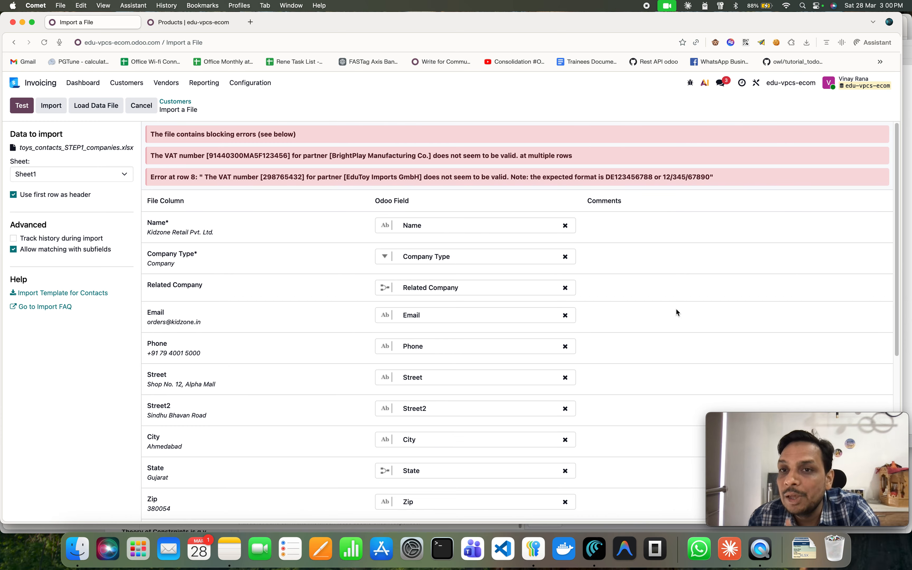
Inspect the Tags matching error and its options for values that cannot be matched.
{"action": "scroll", "coordinate": [678, 312], "scroll_direction": "down", "scroll_amount": 7}
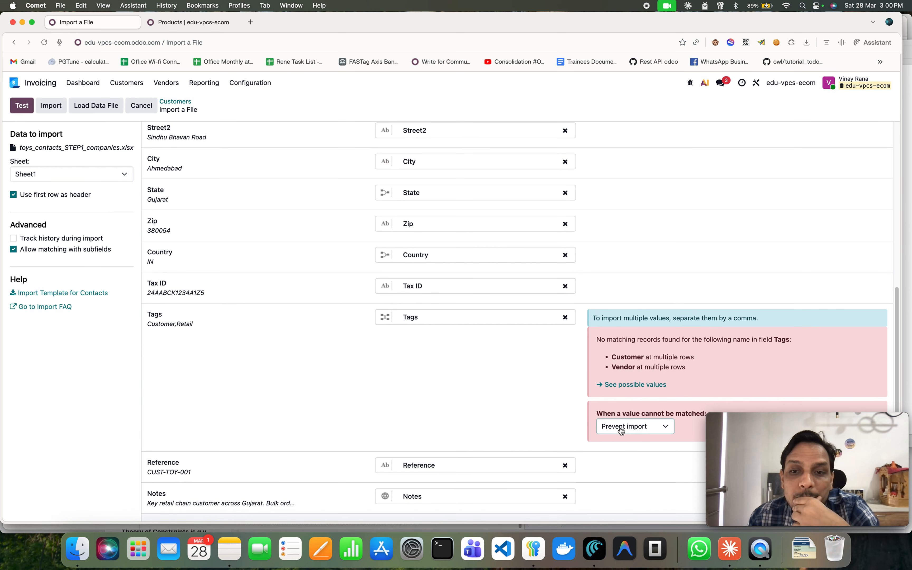
{"action": "left_click", "coordinate": [622, 427]}
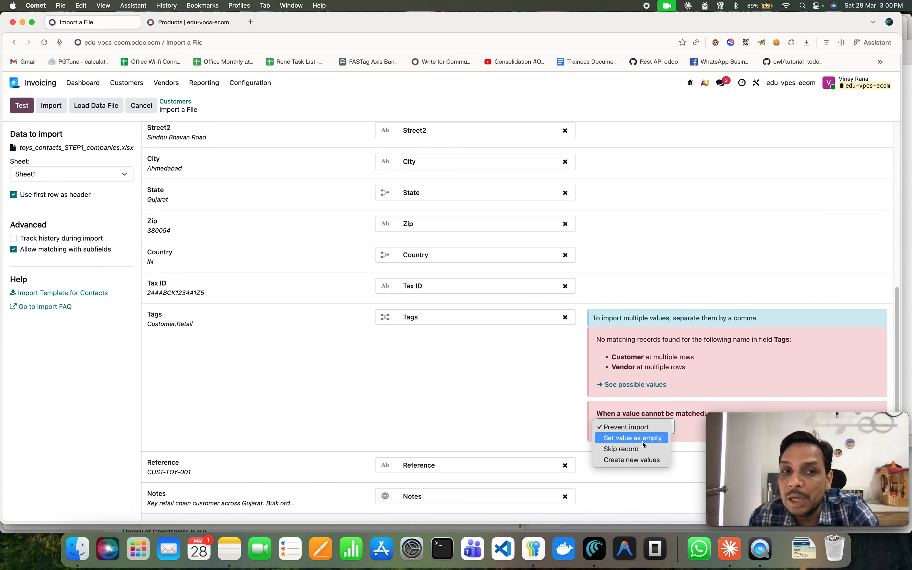
{"action": "key", "text": "Escape"}
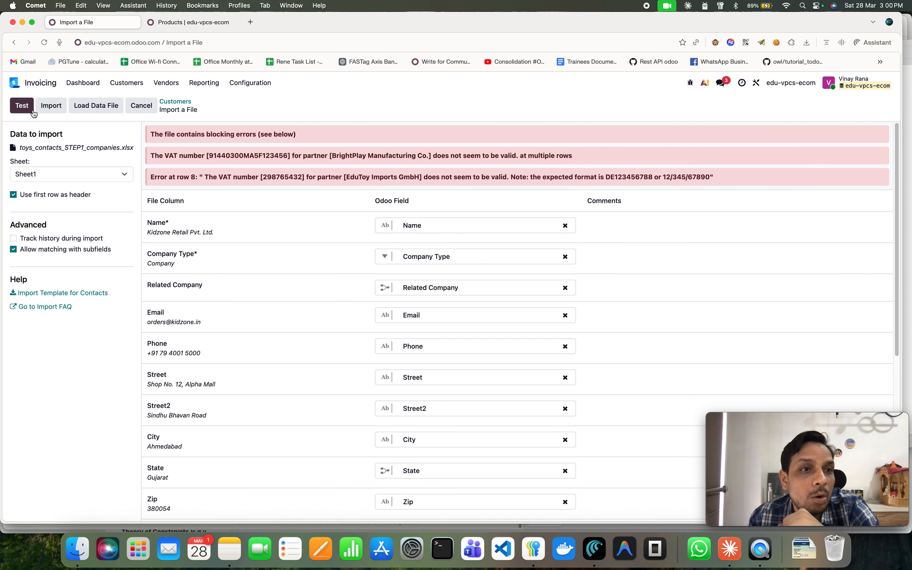
Attempt the companies import again and copy the blocking VAT error messages.
{"action": "left_click", "coordinate": [45, 107]}
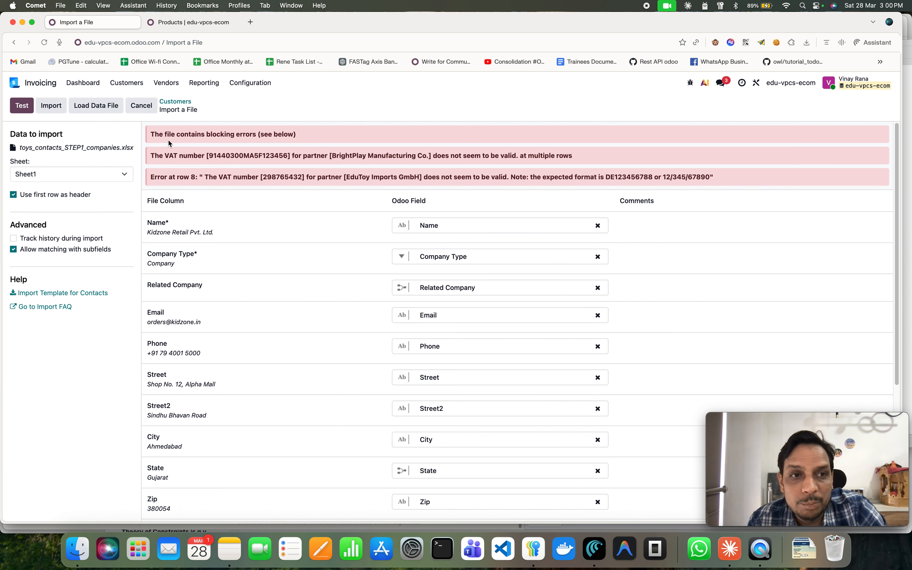
{"action": "left_click_drag", "start_coordinate": [153, 133], "coordinate": [734, 187]}
{"action": "key", "text": "super+c"}
Switch to Claude, paste the VAT errors and send them with the note ">>> facing this error for step1".
{"action": "key", "text": "super+Tab"}
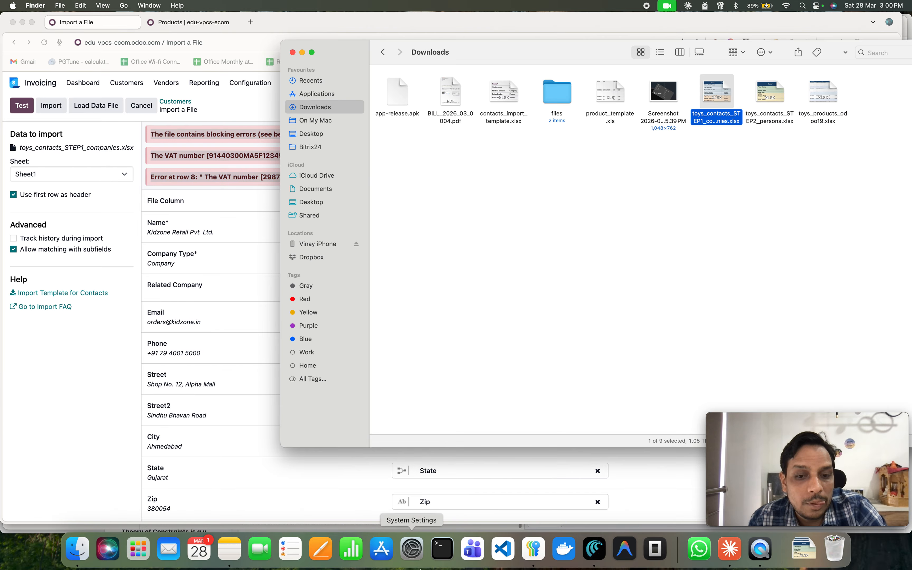
{"action": "key", "text": "super+Tab"}
{"action": "left_click", "coordinate": [726, 553]}
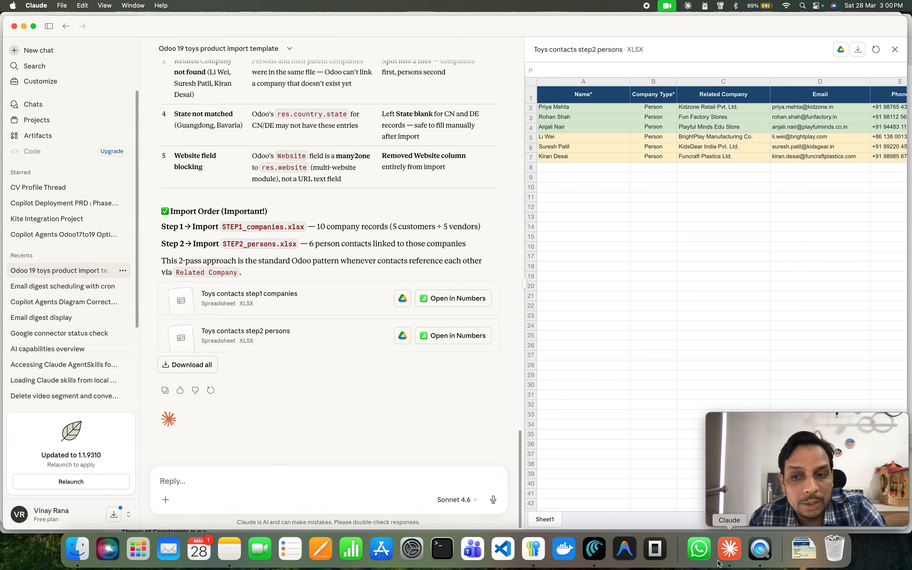
{"action": "left_click", "coordinate": [236, 488]}
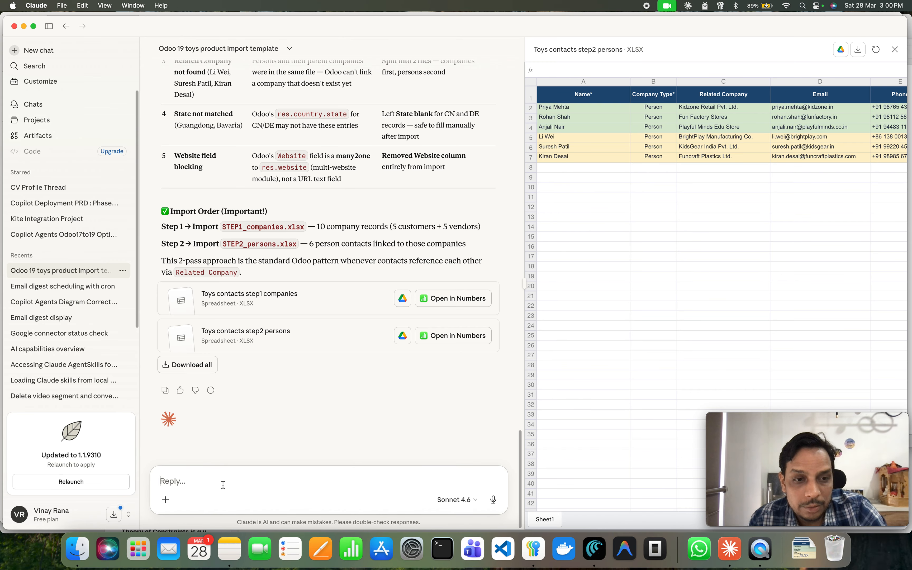
{"action": "key", "text": "super+v"}
{"action": "type", "text": ">>>"}
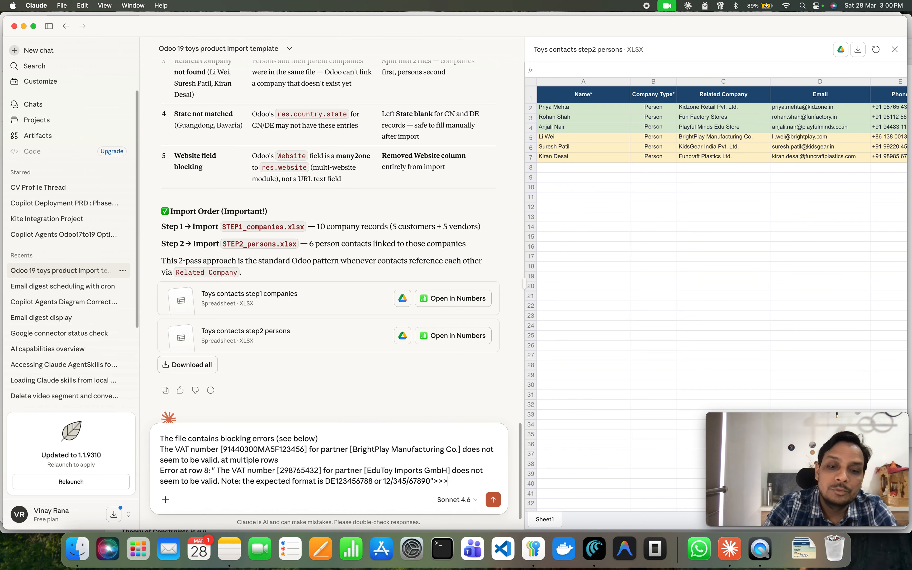
{"action": "type", "text": " facing this"}
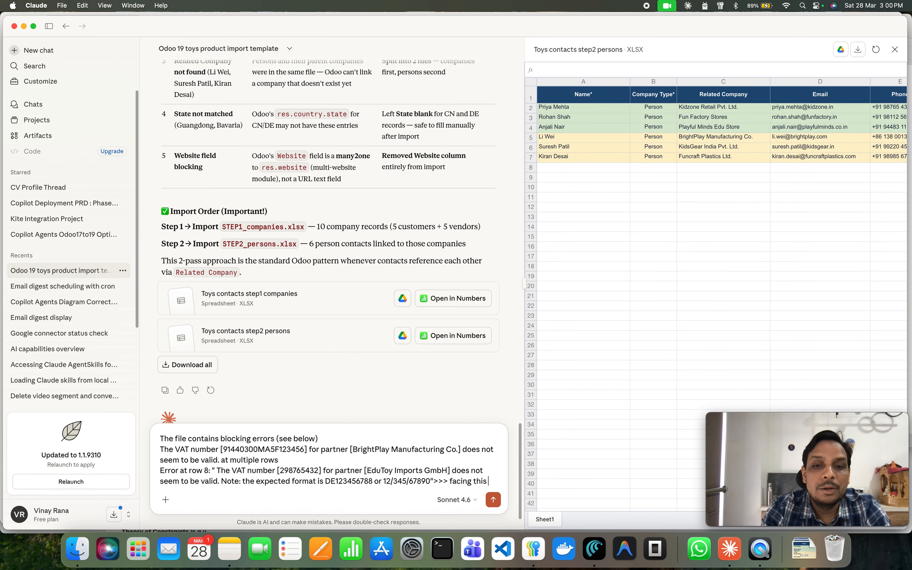
{"action": "type", "text": " error for"}
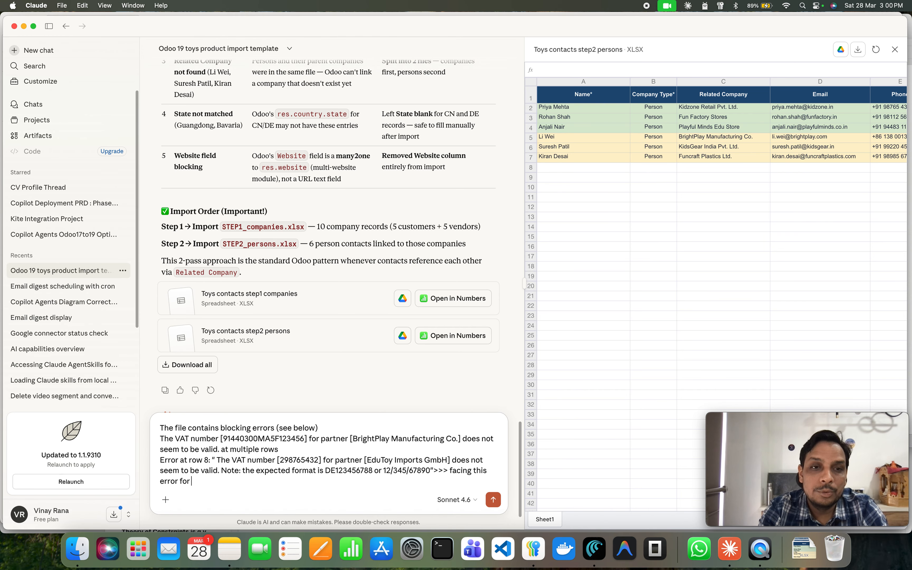
{"action": "type", "text": " step1"}
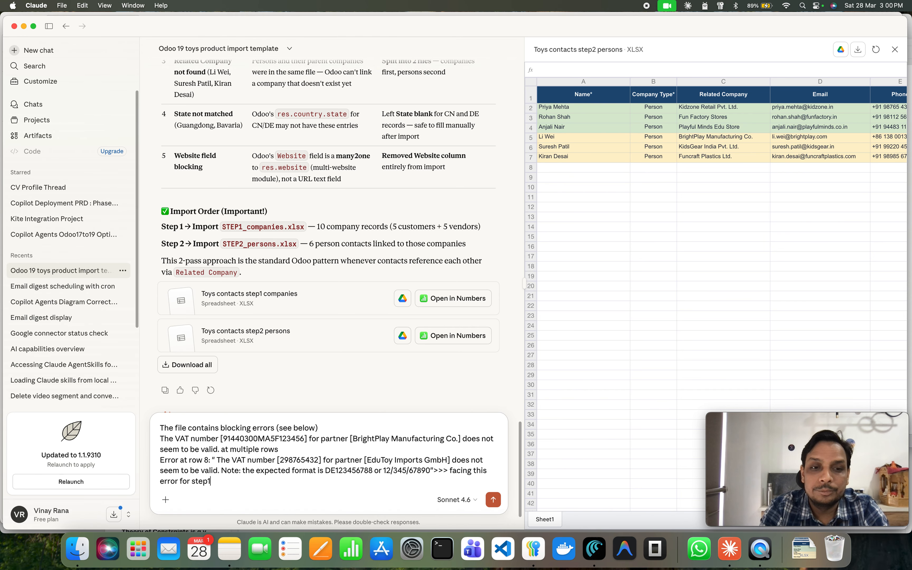
{"action": "key", "text": "Return"}
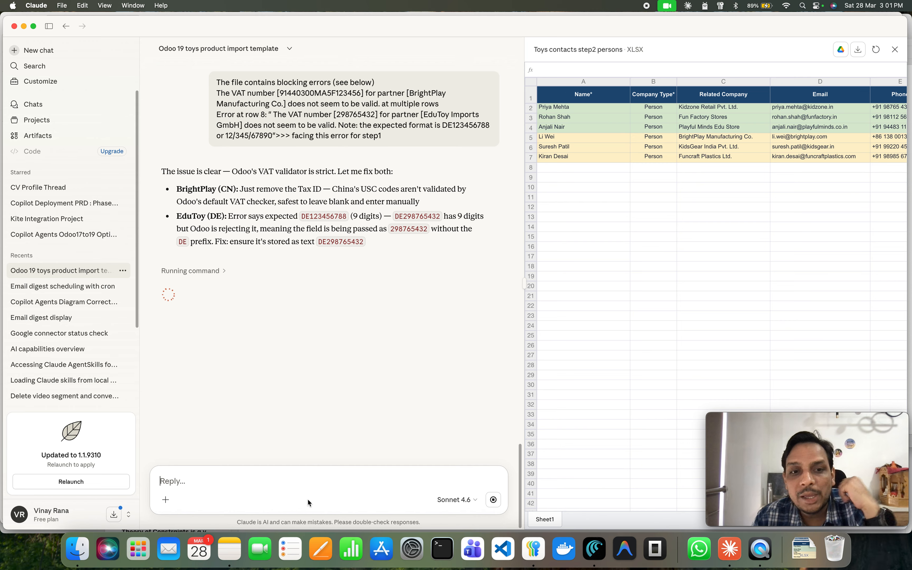
Interrupt Claude's reply and send "you can use GST number and indian localize context".
{"action": "left_click", "coordinate": [308, 479]}
{"action": "type", "text": "y"}
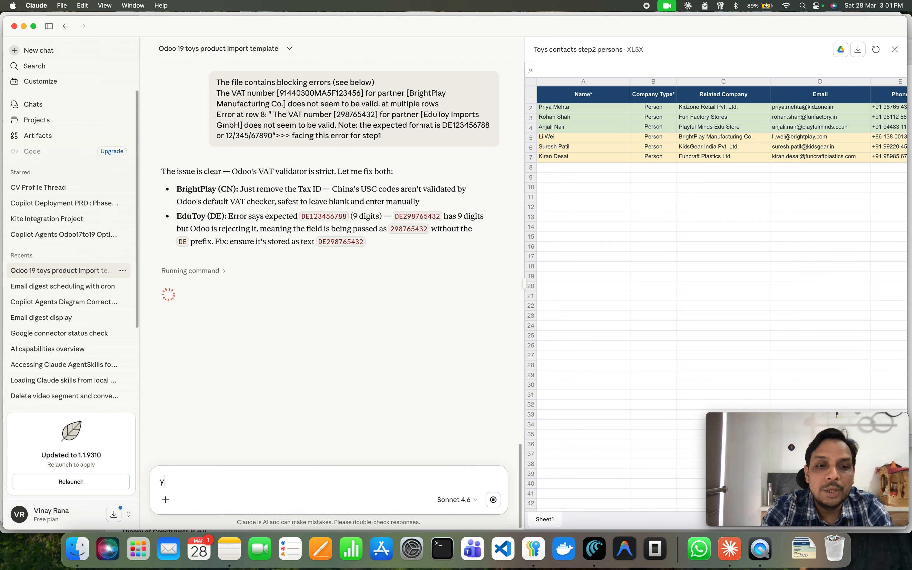
{"action": "type", "text": "ou can use "}
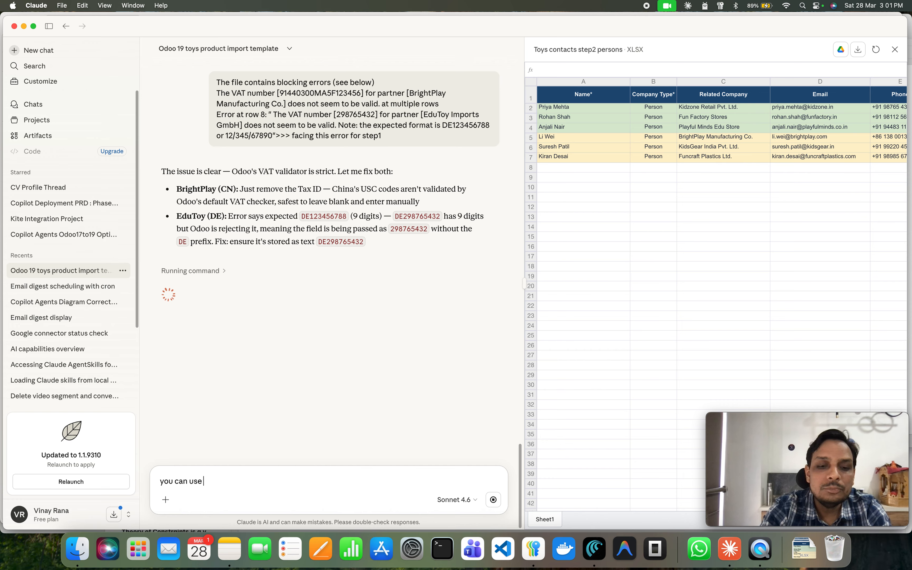
{"action": "type", "text": "GST num"}
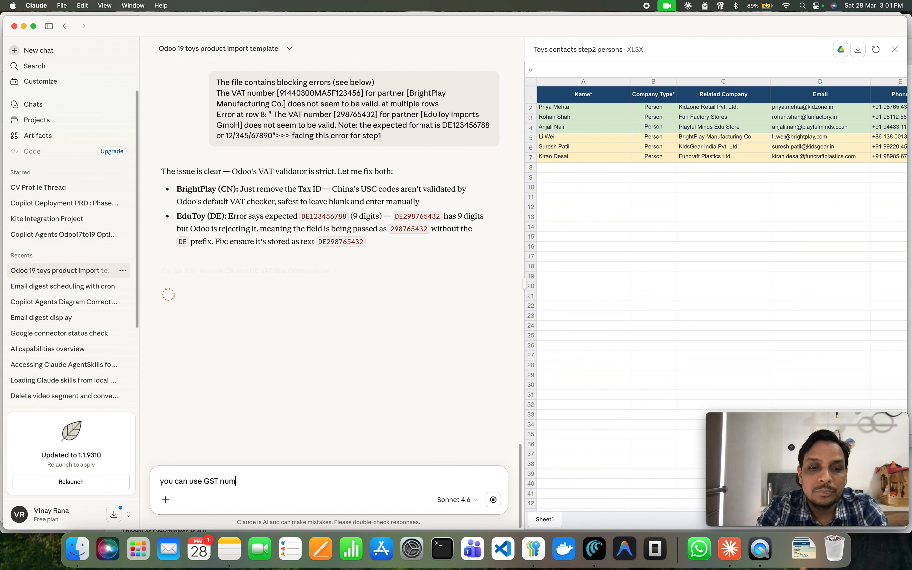
{"action": "type", "text": "ber and in"}
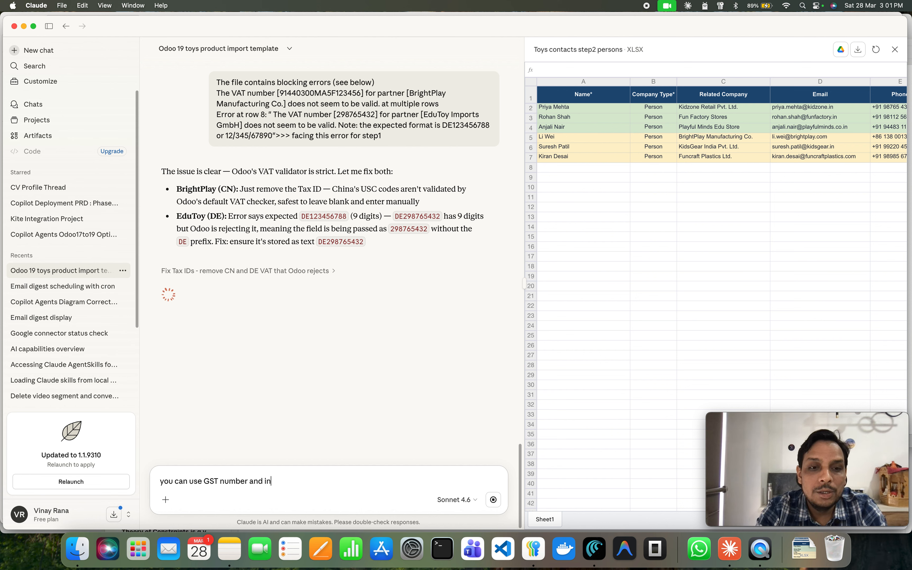
{"action": "type", "text": "dian locali"}
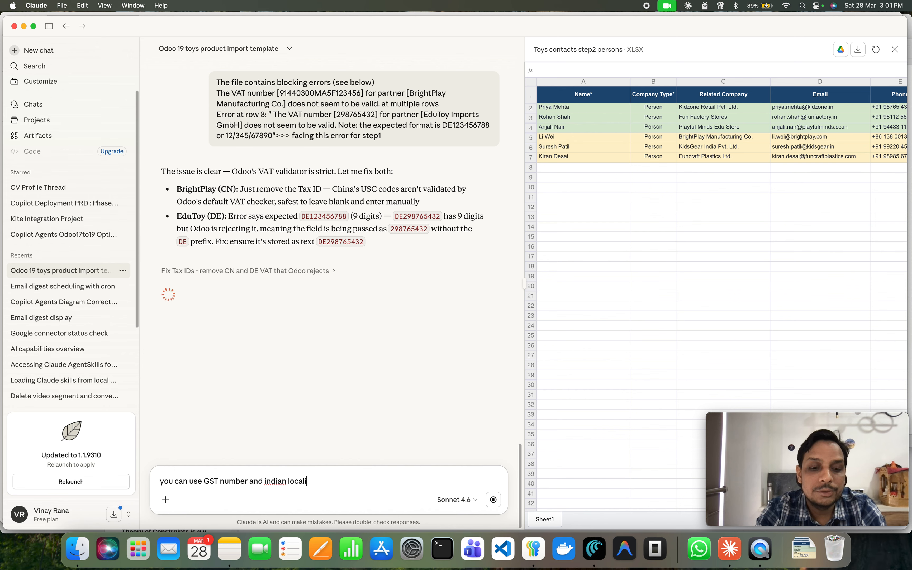
{"action": "type", "text": "ze"}
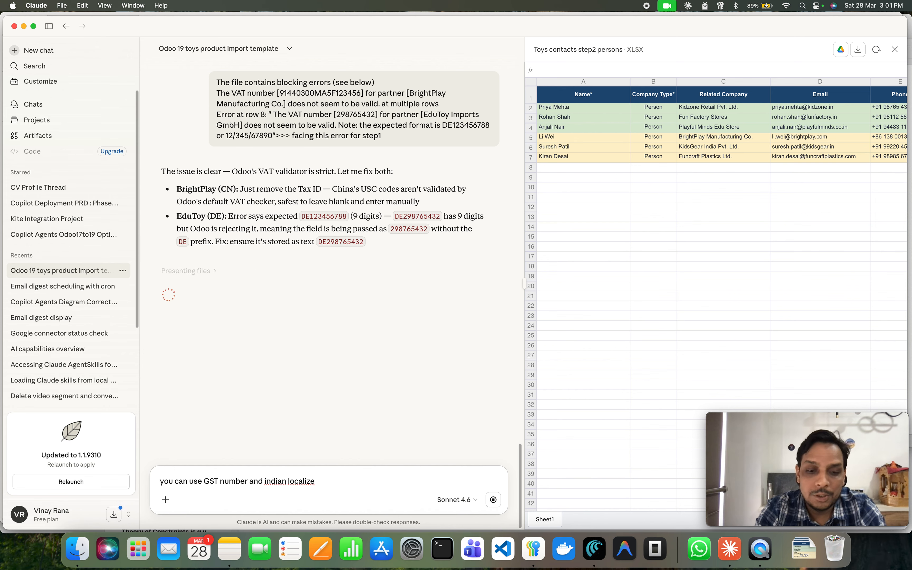
{"action": "type", "text": " context"}
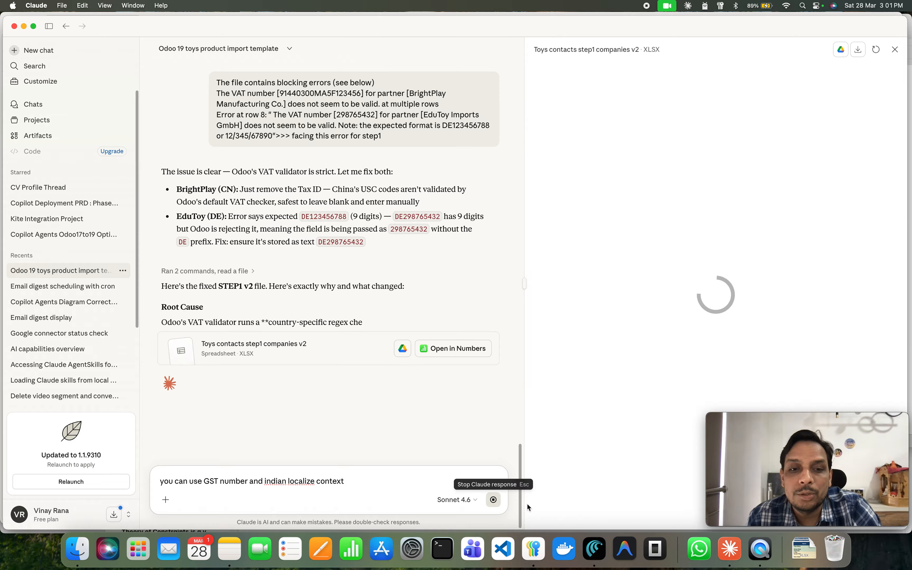
{"action": "key", "text": "Escape"}
{"action": "key", "text": "Return"}
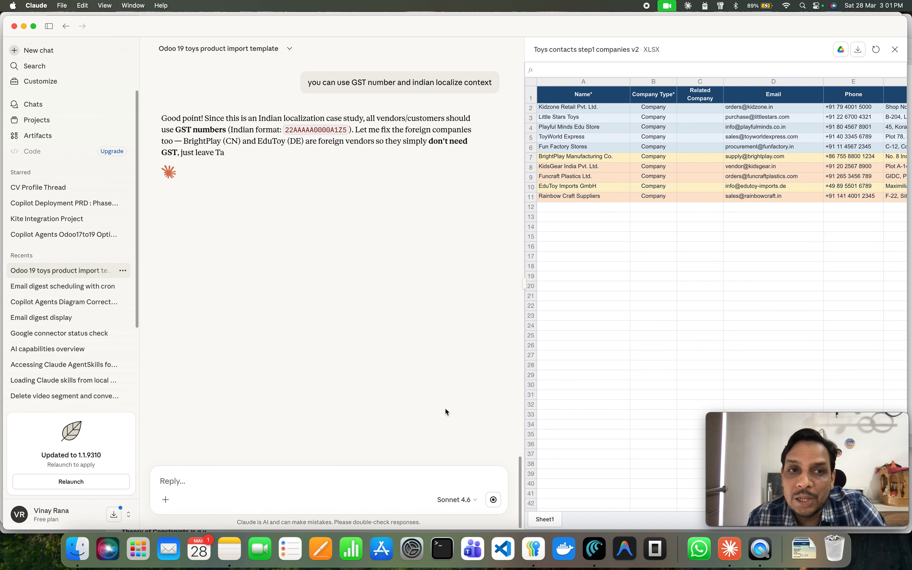
Cancel the companies import and delete both toys_contacts STEP1 and STEP2 files from Downloads.
{"action": "key", "text": "super+Tab"}
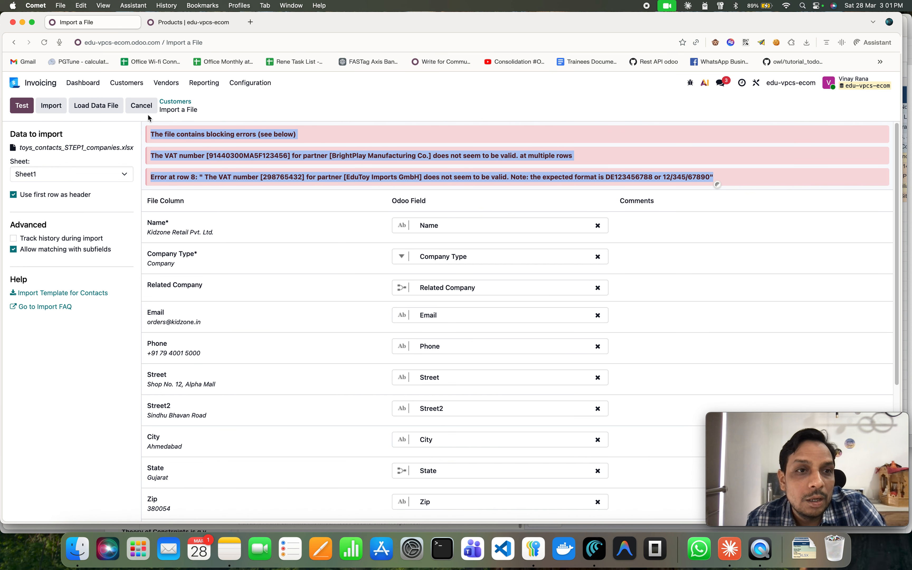
{"action": "left_click", "coordinate": [143, 108]}
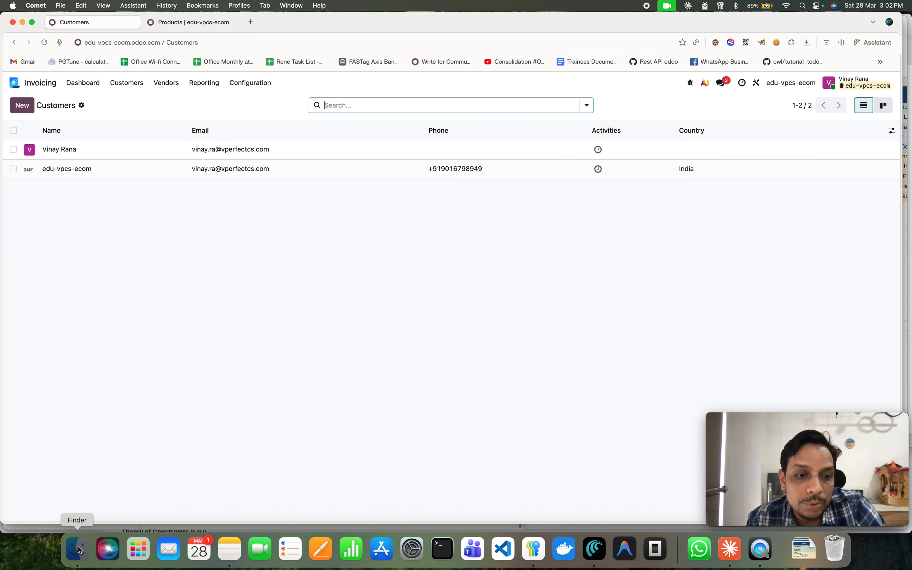
{"action": "left_click", "coordinate": [78, 550]}
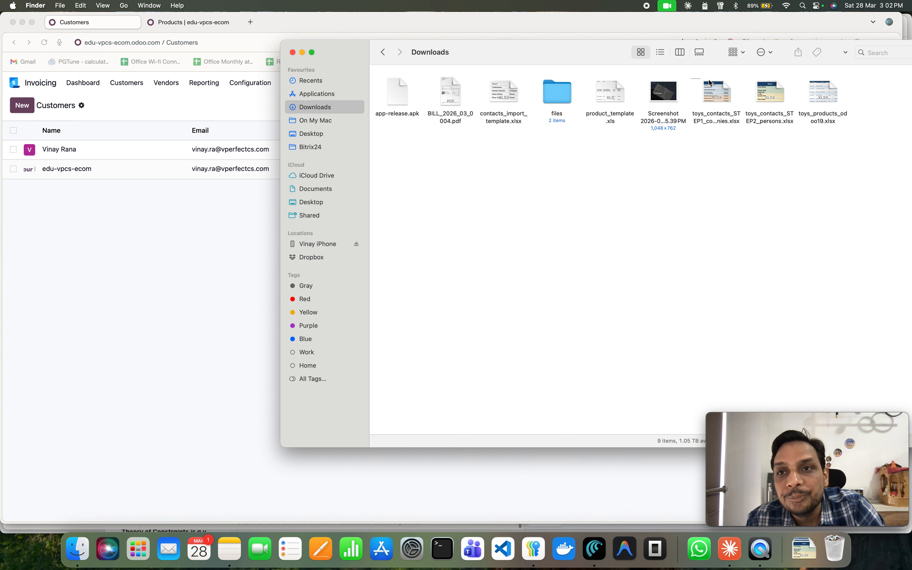
{"action": "left_click_drag", "start_coordinate": [710, 82], "coordinate": [764, 92]}
{"action": "key", "text": "super+BackSpace"}
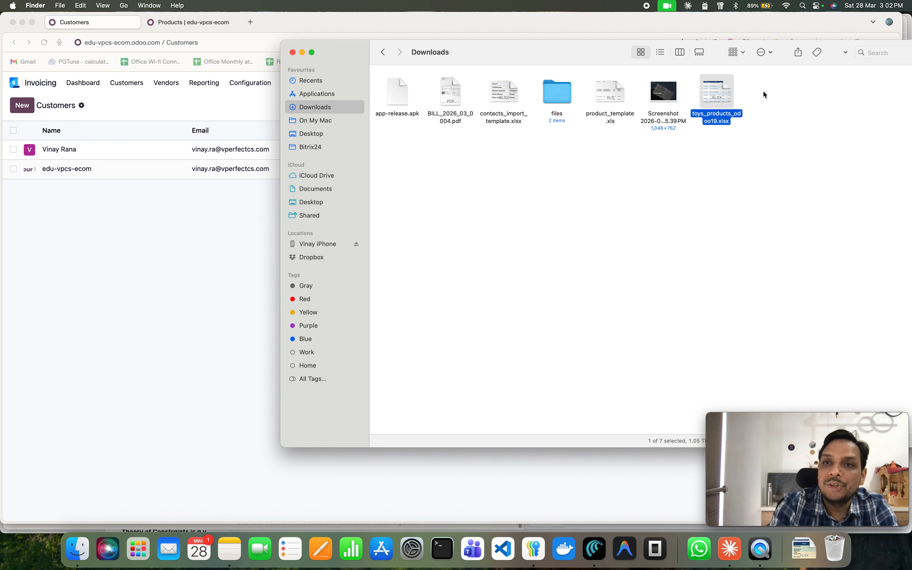
Open the Invoicing Taxes configuration and browse the list of GST and IGST taxes.
{"action": "left_click", "coordinate": [411, 491]}
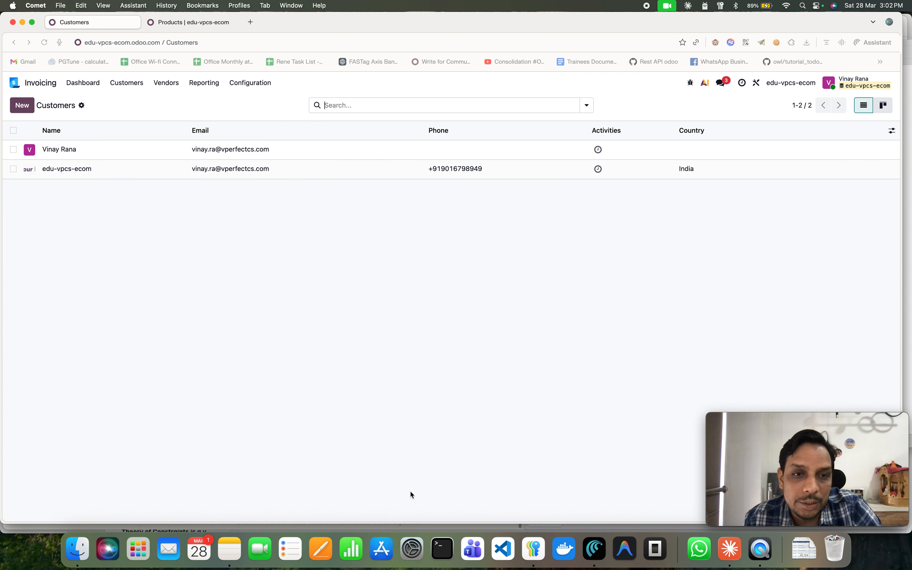
{"action": "left_click", "coordinate": [723, 549]}
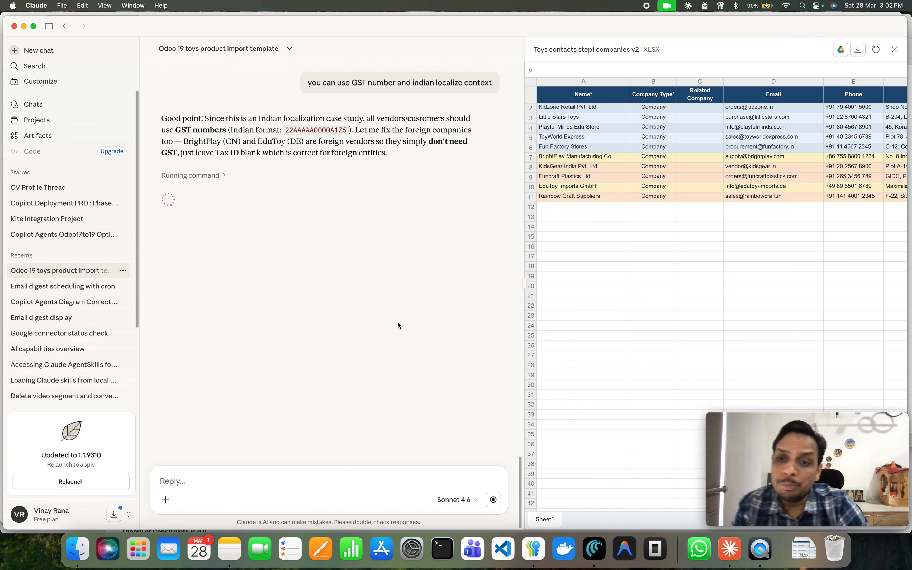
{"action": "left_click", "coordinate": [593, 555]}
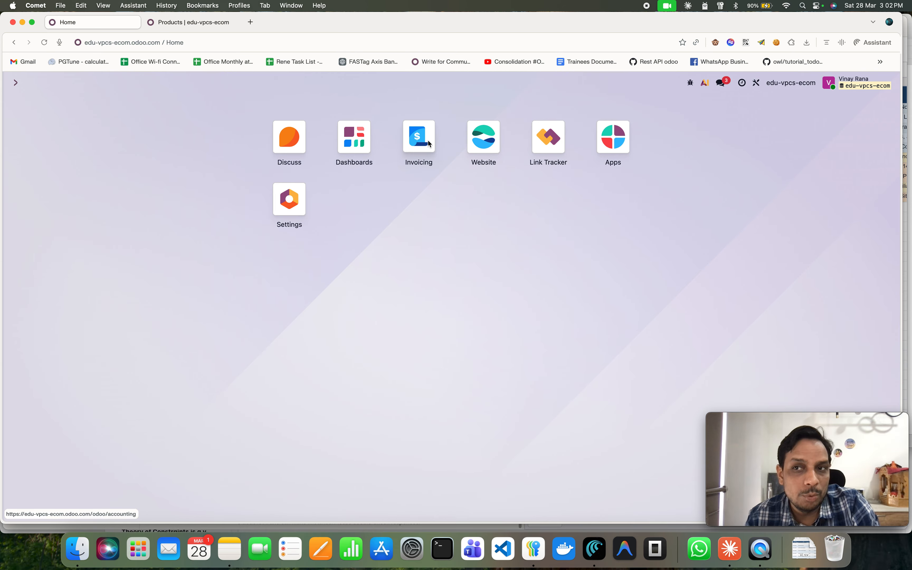
{"action": "left_click", "coordinate": [429, 144]}
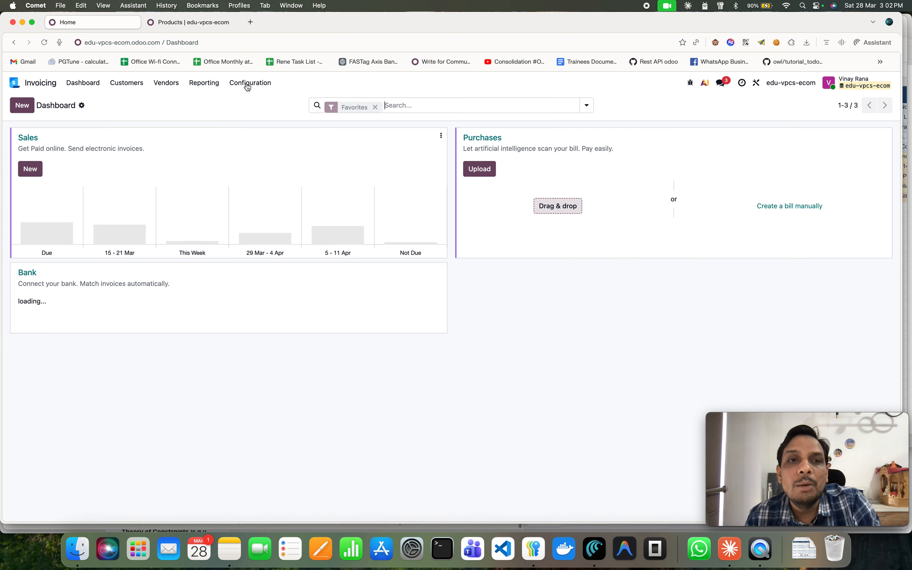
{"action": "left_click", "coordinate": [247, 85]}
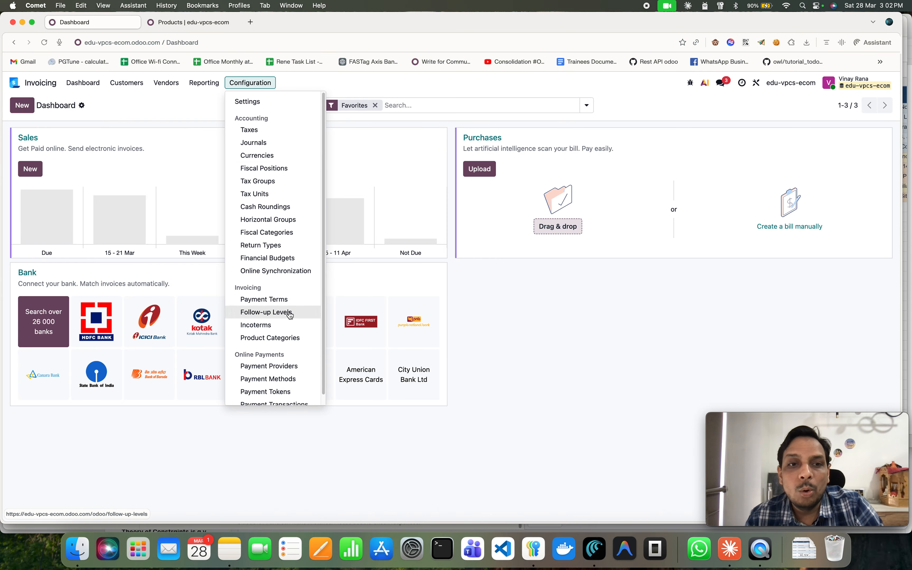
{"action": "scroll", "coordinate": [294, 328], "scroll_direction": "down", "scroll_amount": 1}
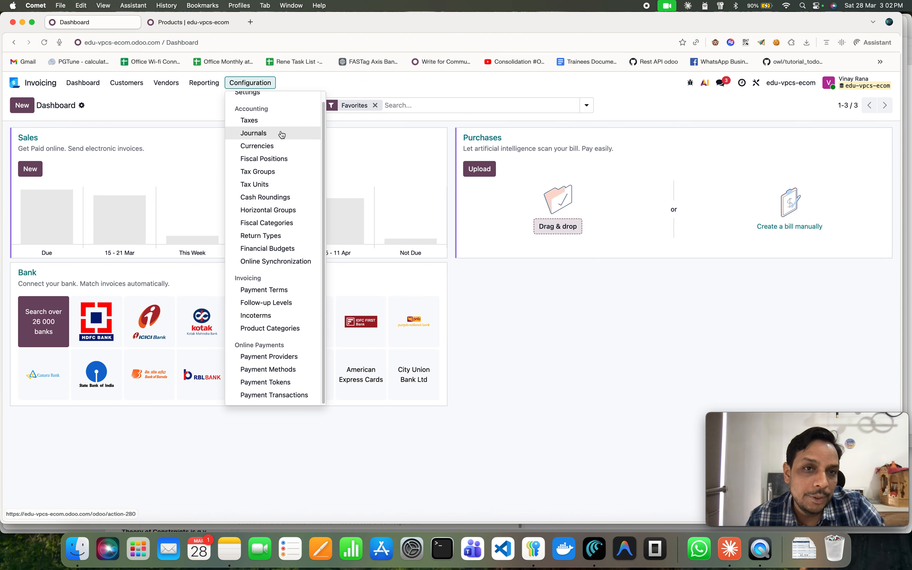
{"action": "left_click", "coordinate": [273, 122]}
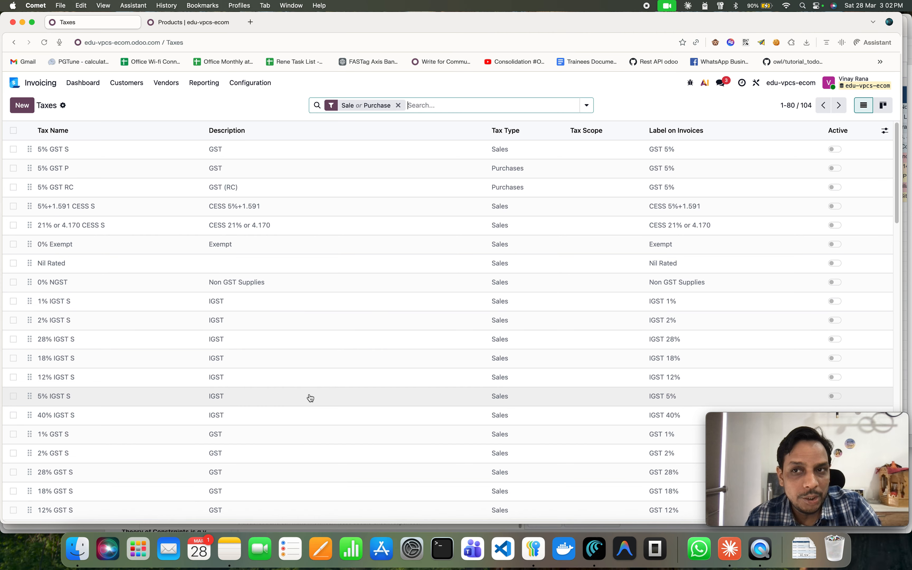
{"action": "scroll", "coordinate": [310, 403], "scroll_direction": "down", "scroll_amount": 10}
{"action": "scroll", "coordinate": [312, 395], "scroll_direction": "down", "scroll_amount": 5}
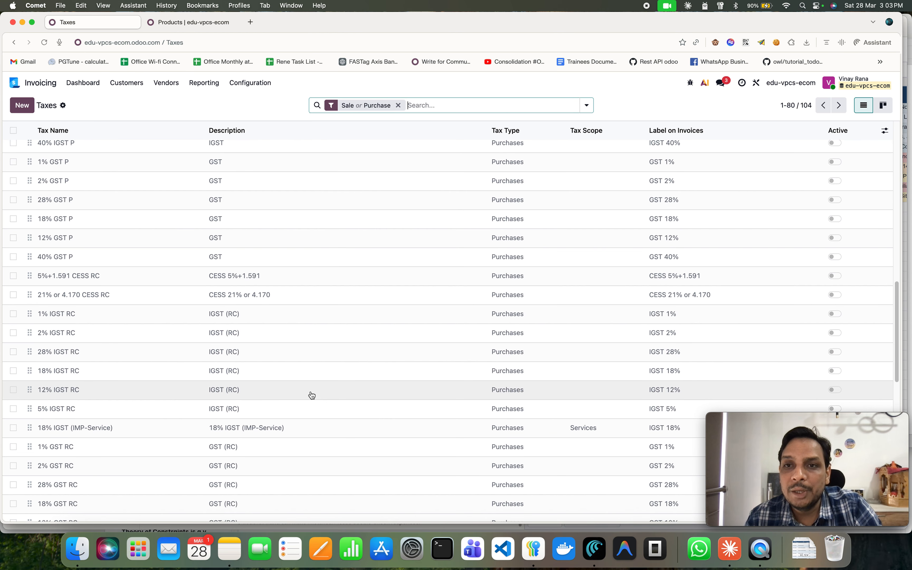
{"action": "scroll", "coordinate": [312, 394], "scroll_direction": "up", "scroll_amount": 8}
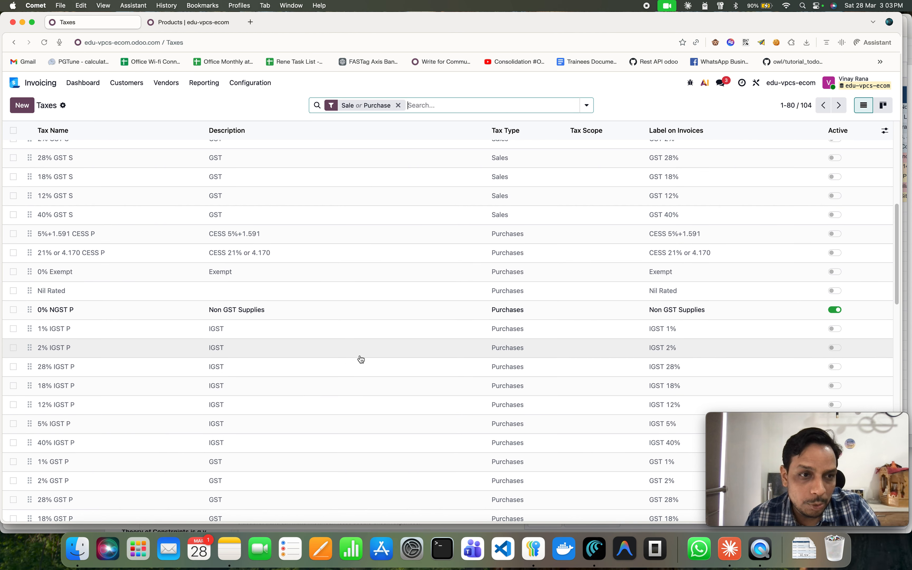
Look through the Invoicing Configuration menu for the available accounting settings.
{"action": "scroll", "coordinate": [360, 359], "scroll_direction": "down", "scroll_amount": 10}
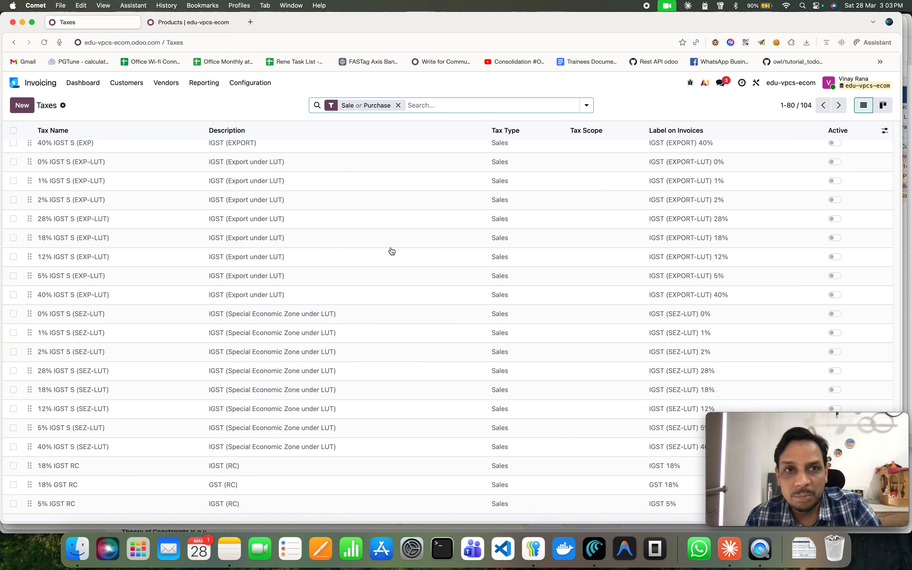
{"action": "left_click", "coordinate": [243, 86]}
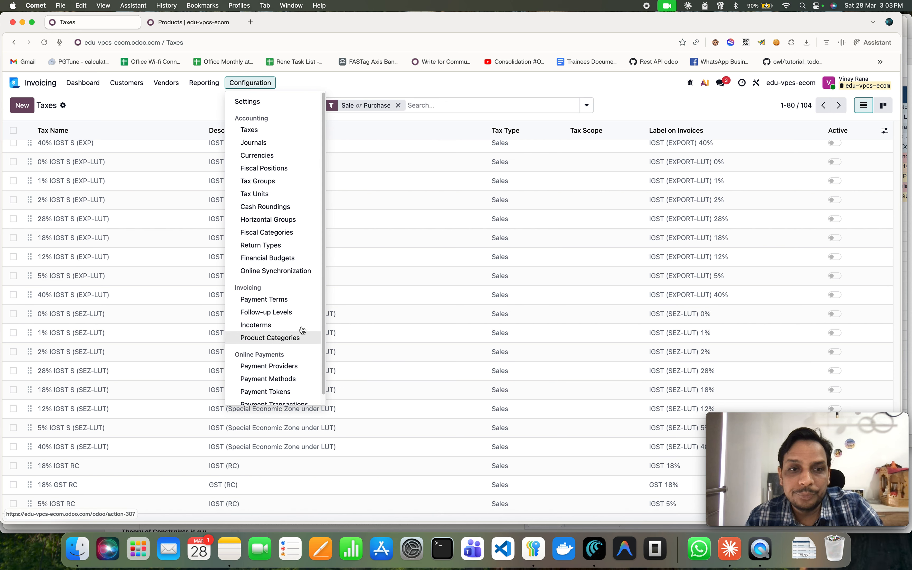
{"action": "scroll", "coordinate": [303, 329], "scroll_direction": "down", "scroll_amount": 1}
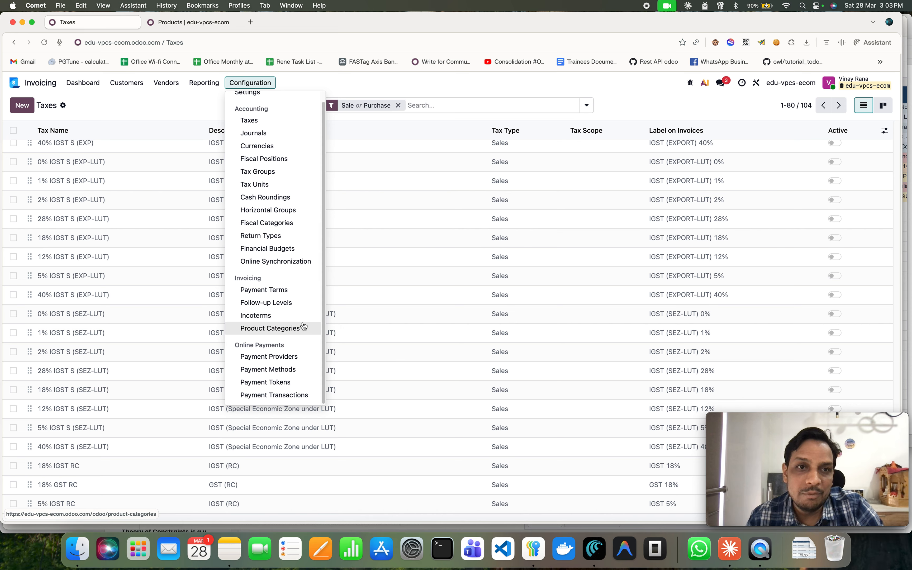
{"action": "scroll", "coordinate": [304, 316], "scroll_direction": "up", "scroll_amount": 1}
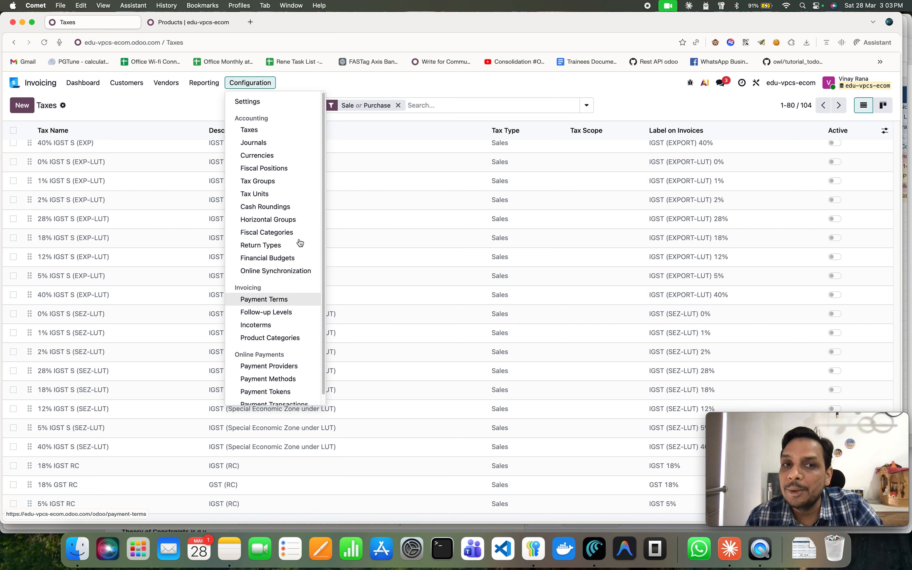
{"action": "scroll", "coordinate": [300, 241], "scroll_direction": "down", "scroll_amount": 1}
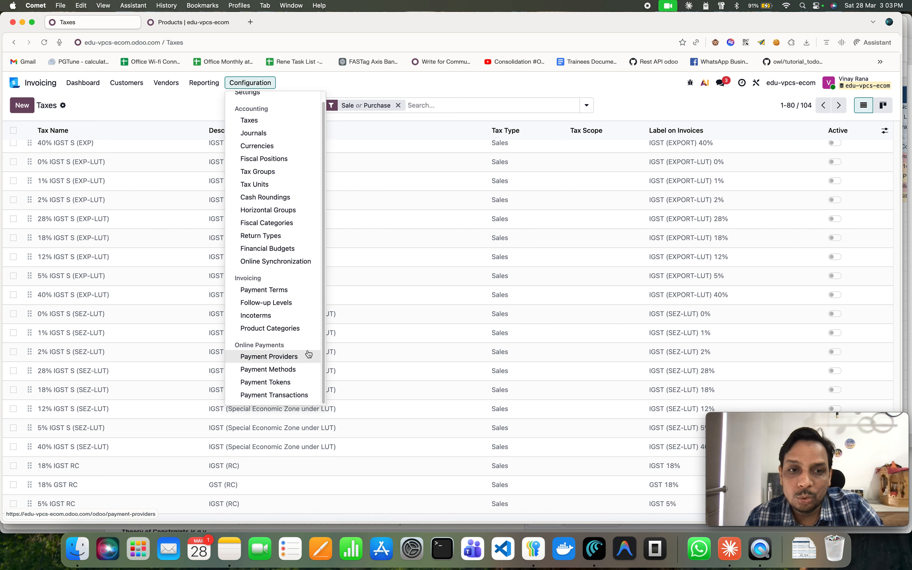
{"action": "scroll", "coordinate": [299, 332], "scroll_direction": "up", "scroll_amount": 1}
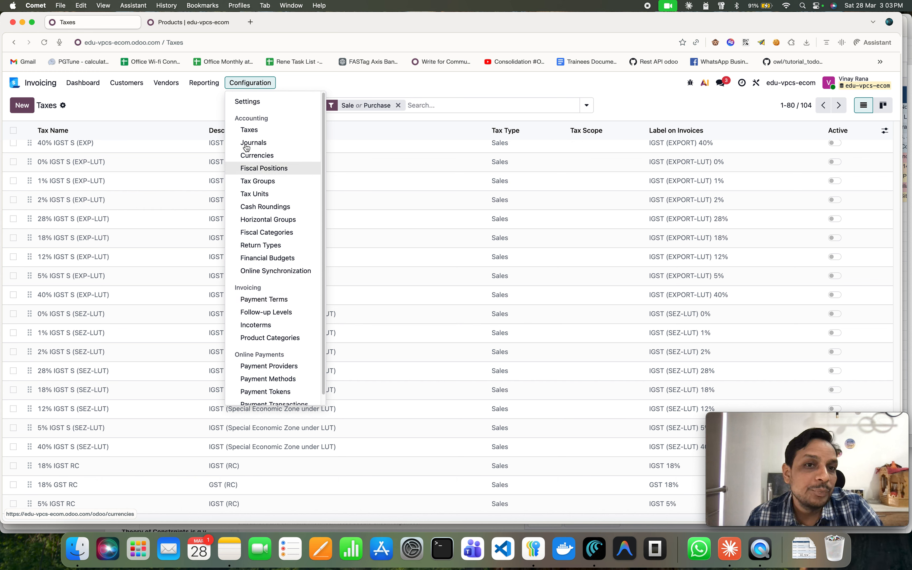
{"action": "left_click", "coordinate": [203, 85]}
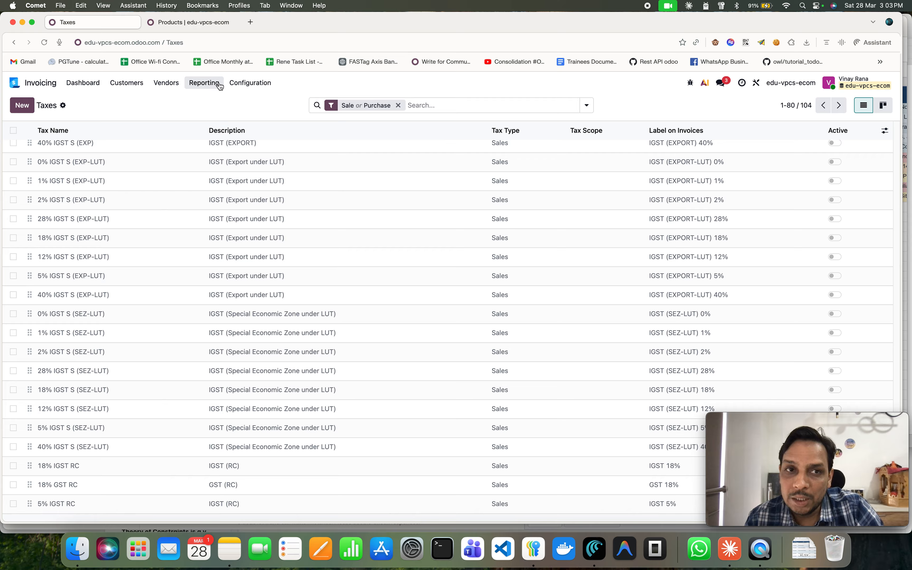
{"action": "left_click", "coordinate": [250, 82]}
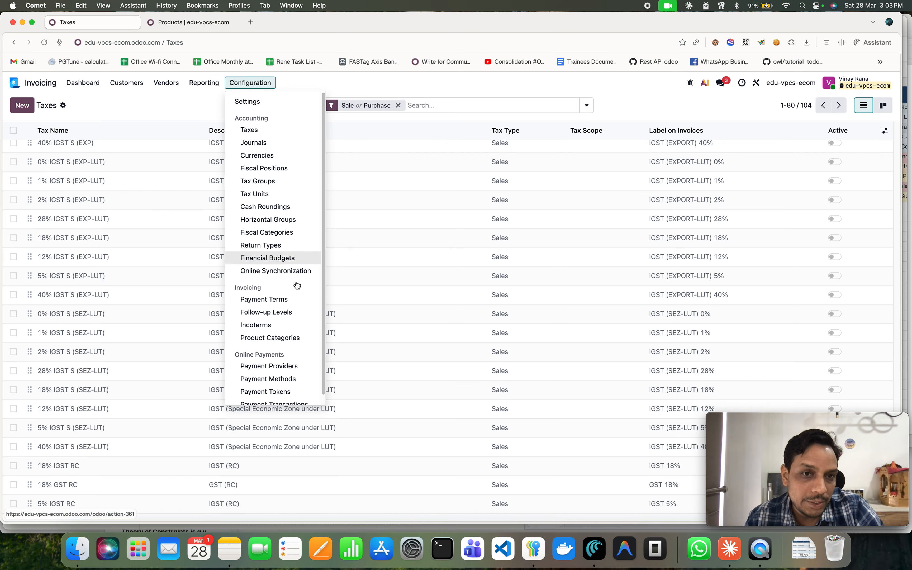
{"action": "scroll", "coordinate": [290, 354], "scroll_direction": "down", "scroll_amount": 1}
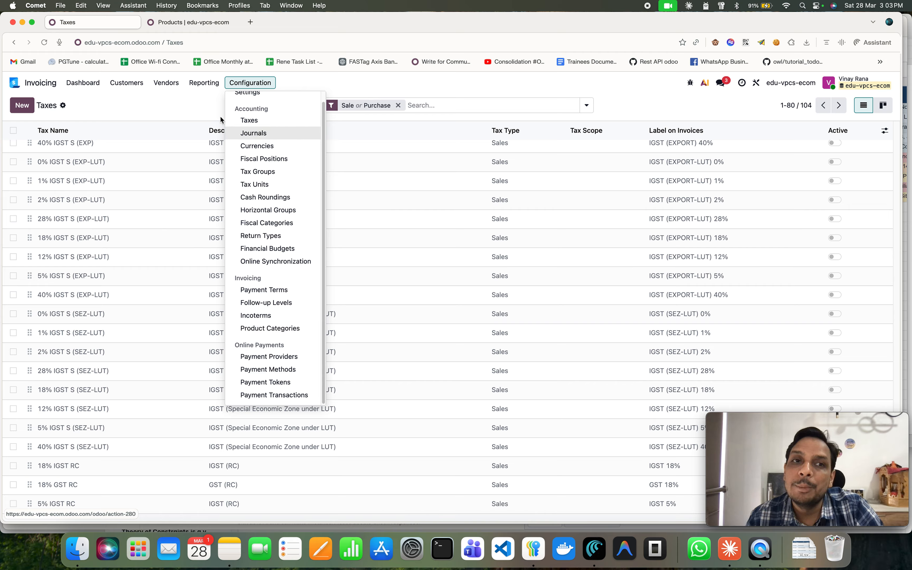
{"action": "left_click", "coordinate": [205, 85]}
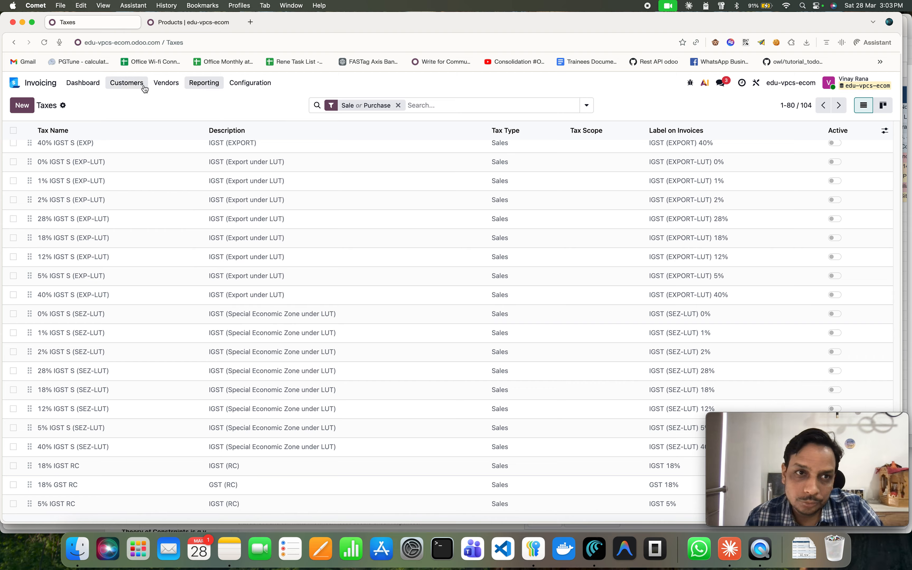
In Settings, find the Show Full Accounting Features group and add the administrator user to it.
{"action": "left_click", "coordinate": [18, 83]}
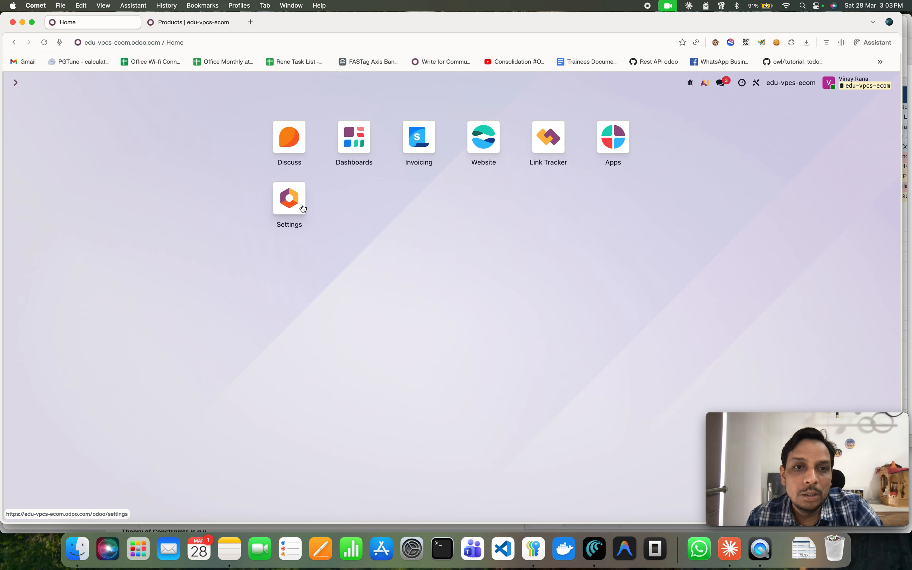
{"action": "left_click", "coordinate": [303, 224]}
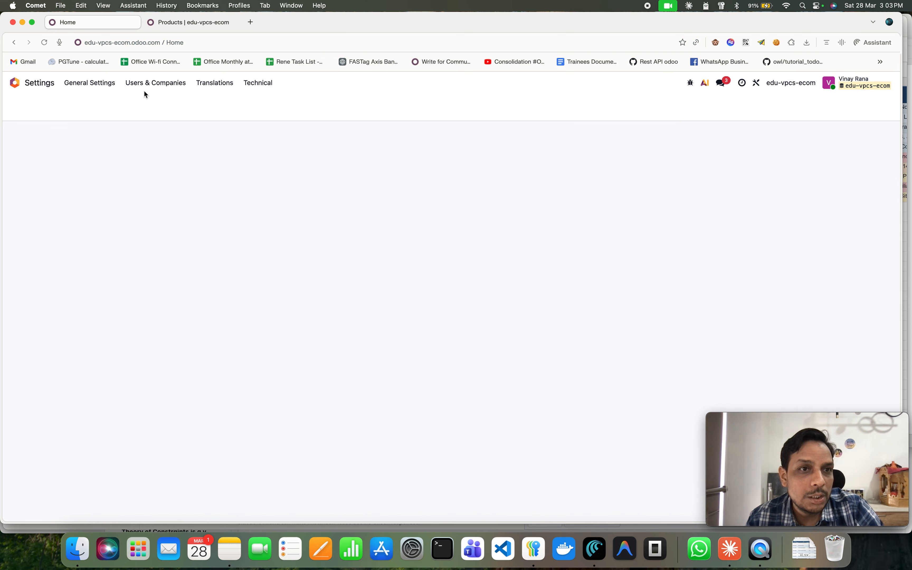
{"action": "left_click", "coordinate": [149, 89]}
{"action": "left_click", "coordinate": [150, 87]}
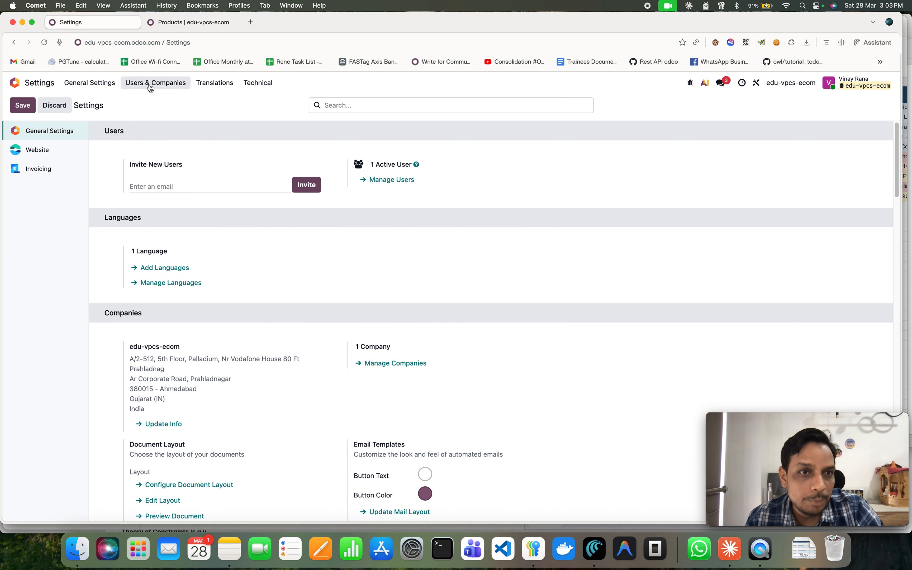
{"action": "left_click", "coordinate": [151, 87]}
{"action": "left_click", "coordinate": [148, 115]}
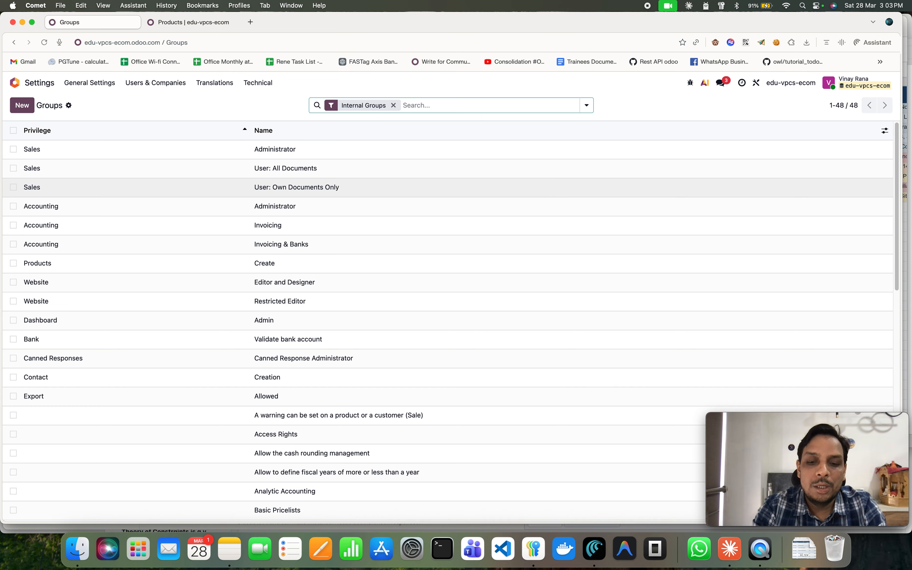
{"action": "type", "text": "full account"}
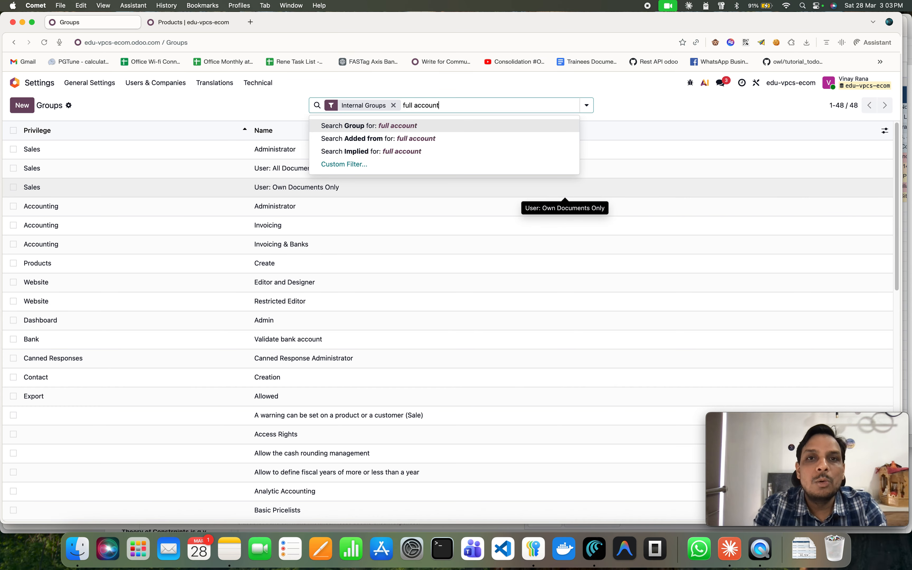
{"action": "key", "text": "Return"}
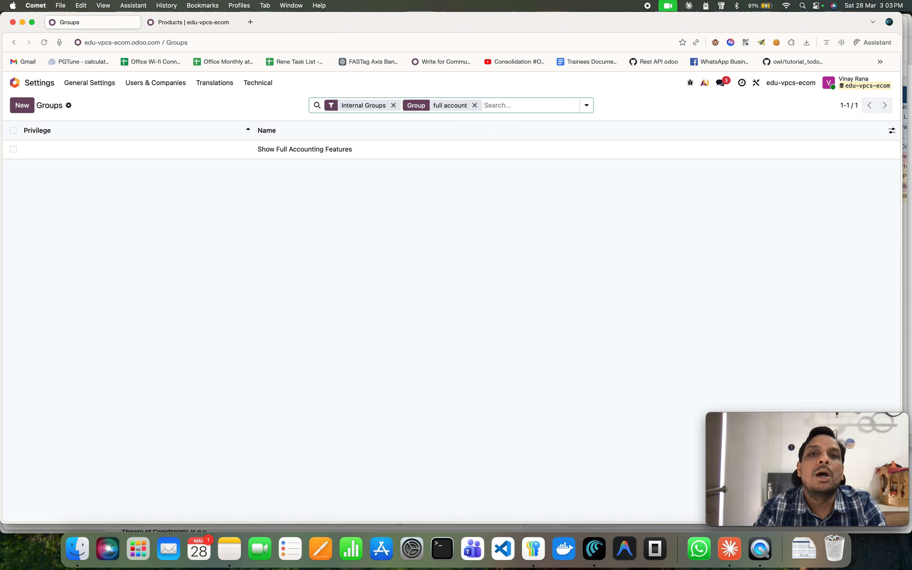
{"action": "left_click", "coordinate": [411, 153]}
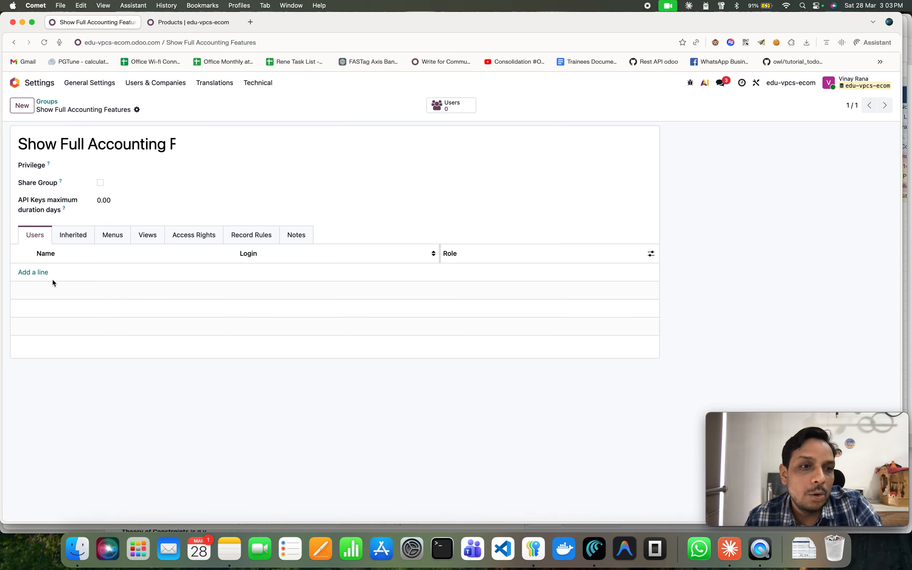
{"action": "left_click", "coordinate": [38, 275]}
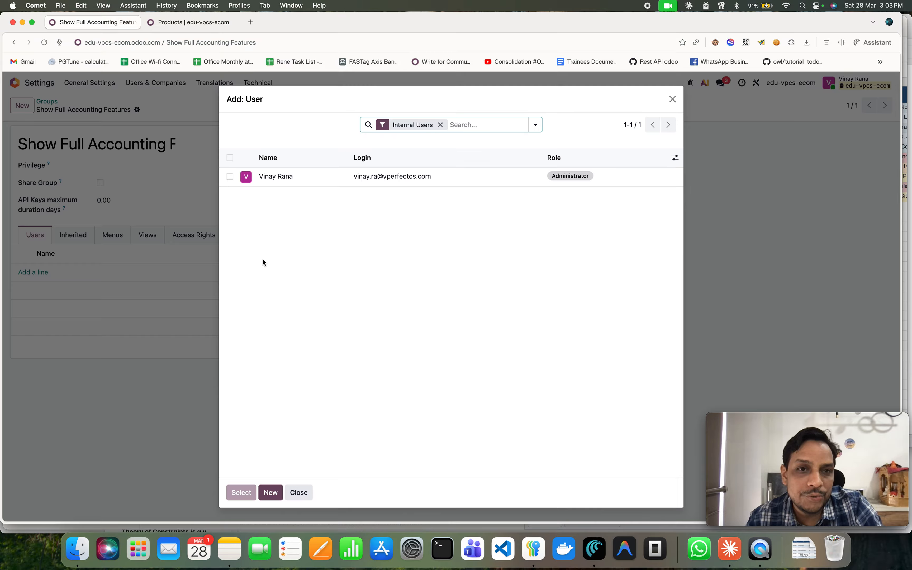
{"action": "left_click", "coordinate": [230, 159]}
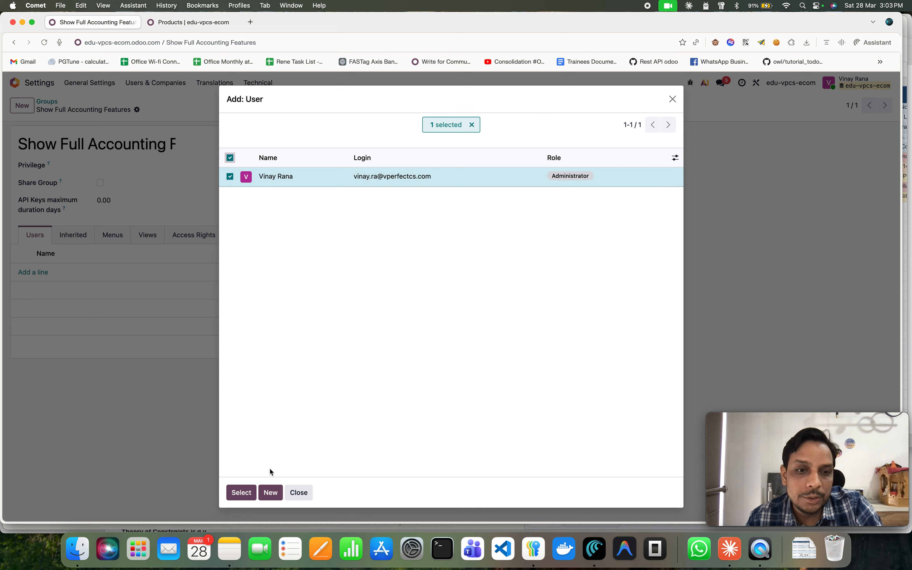
{"action": "left_click", "coordinate": [242, 492]}
{"action": "left_click", "coordinate": [154, 111]}
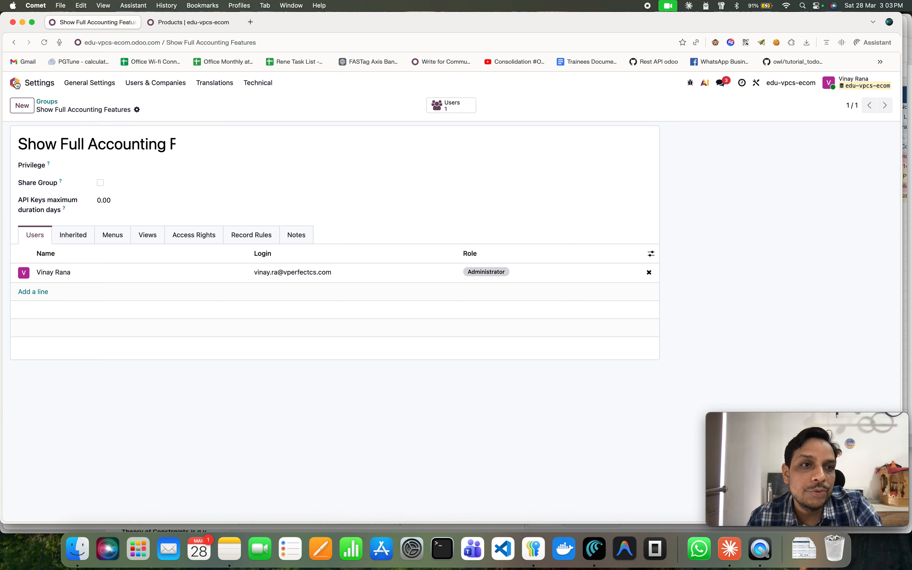
Open the Invoicing Chart of Accounts and group the accounts by Account Type.
{"action": "left_click", "coordinate": [39, 83]}
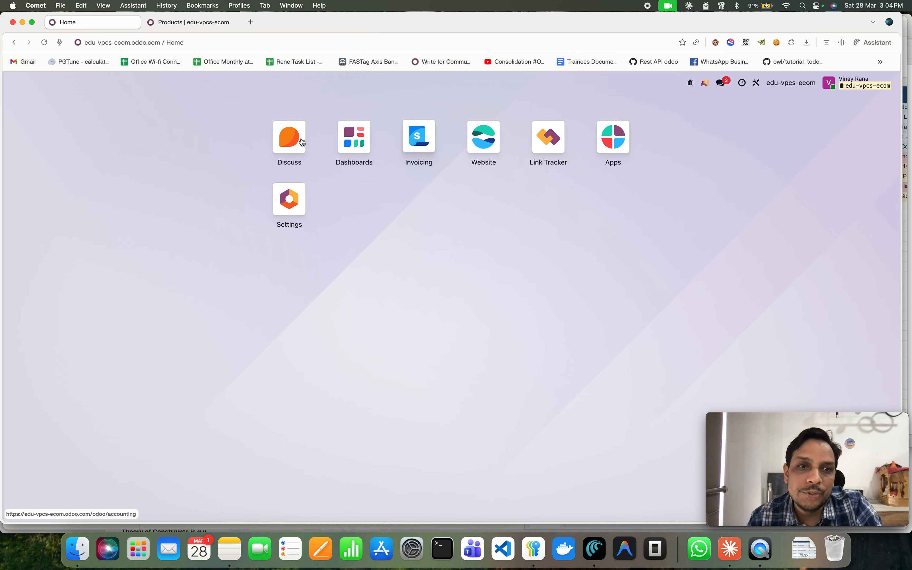
{"action": "left_click", "coordinate": [419, 136]}
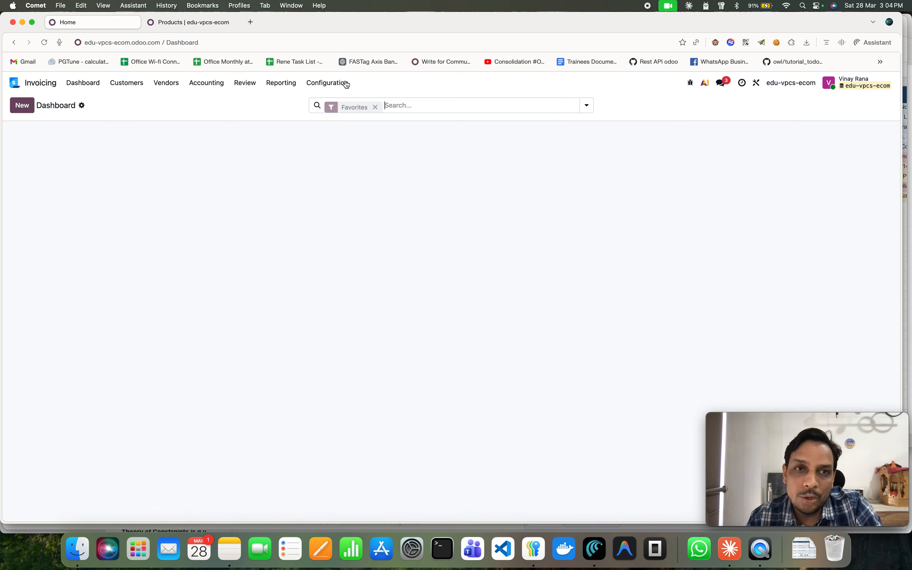
{"action": "left_click", "coordinate": [334, 83]}
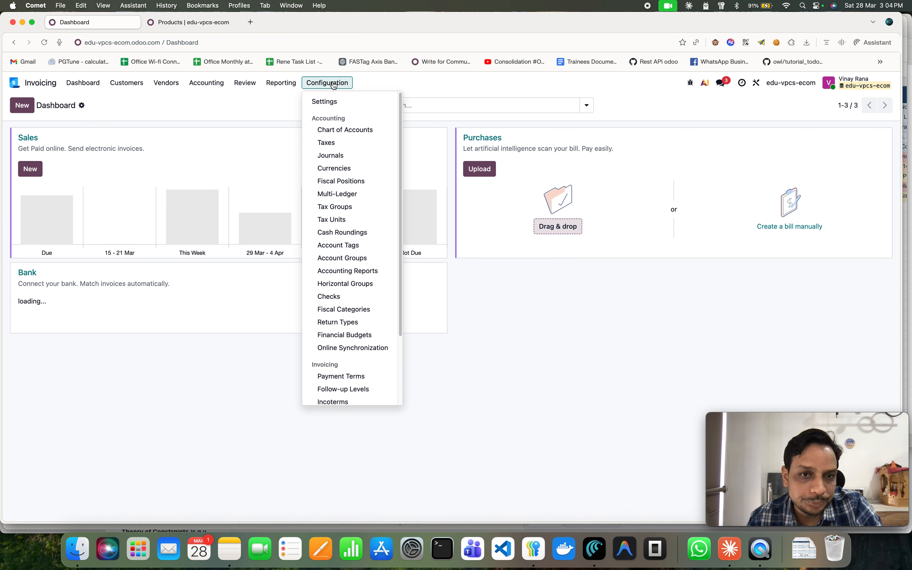
{"action": "left_click", "coordinate": [348, 129]}
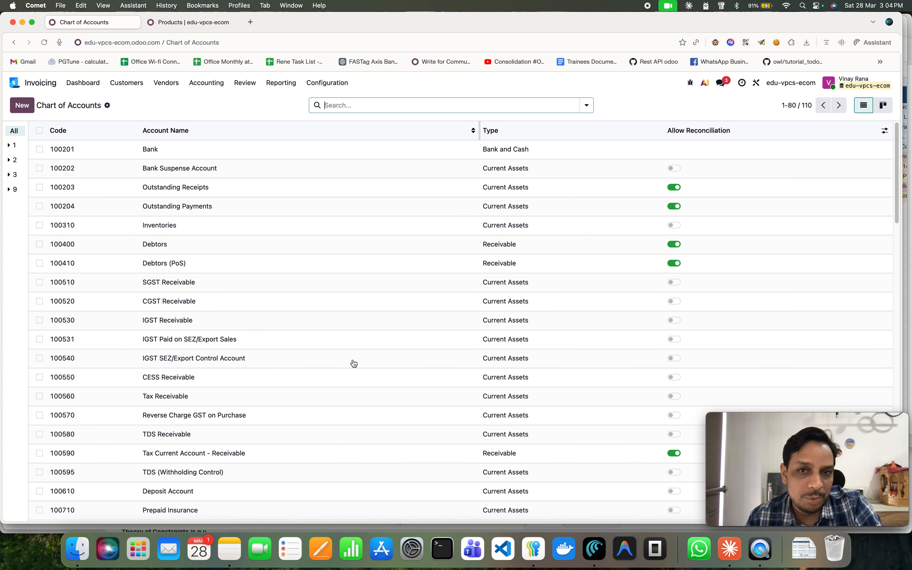
{"action": "scroll", "coordinate": [350, 368], "scroll_direction": "down", "scroll_amount": 10}
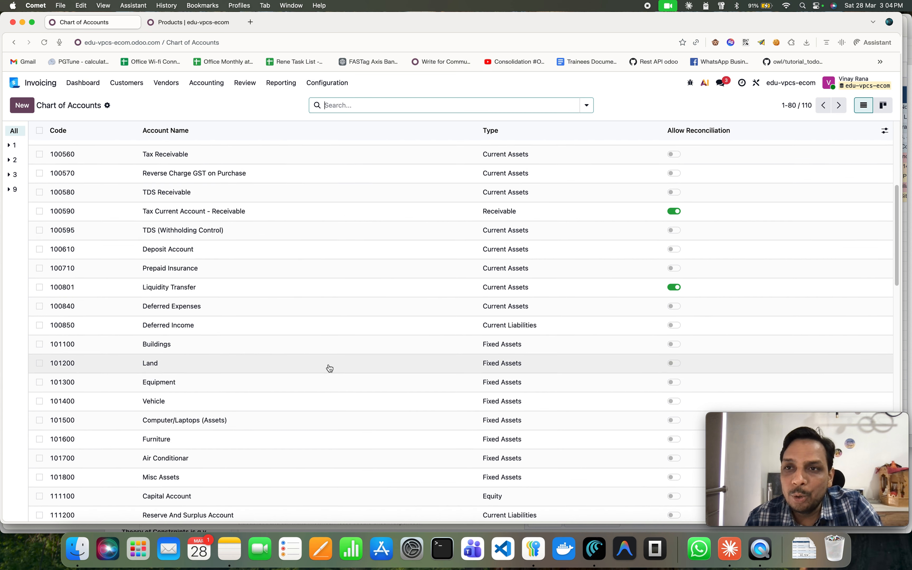
{"action": "scroll", "coordinate": [330, 368], "scroll_direction": "down", "scroll_amount": 15}
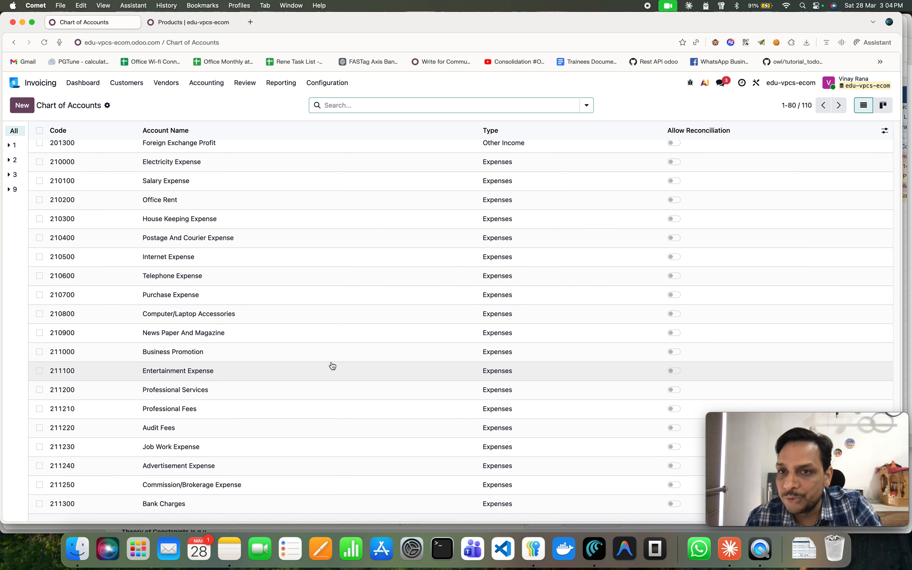
{"action": "scroll", "coordinate": [324, 350], "scroll_direction": "up", "scroll_amount": 15}
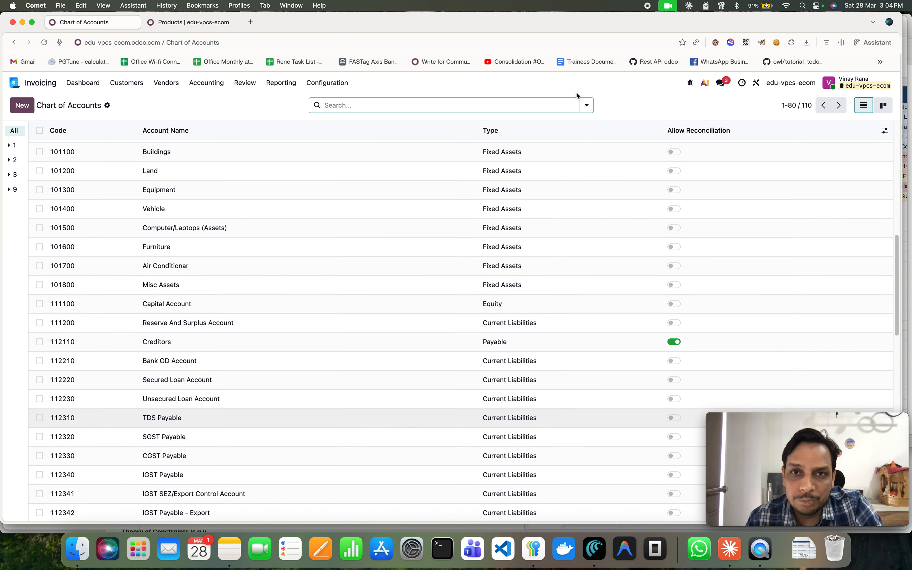
{"action": "left_click", "coordinate": [586, 107]}
{"action": "left_click", "coordinate": [462, 148]}
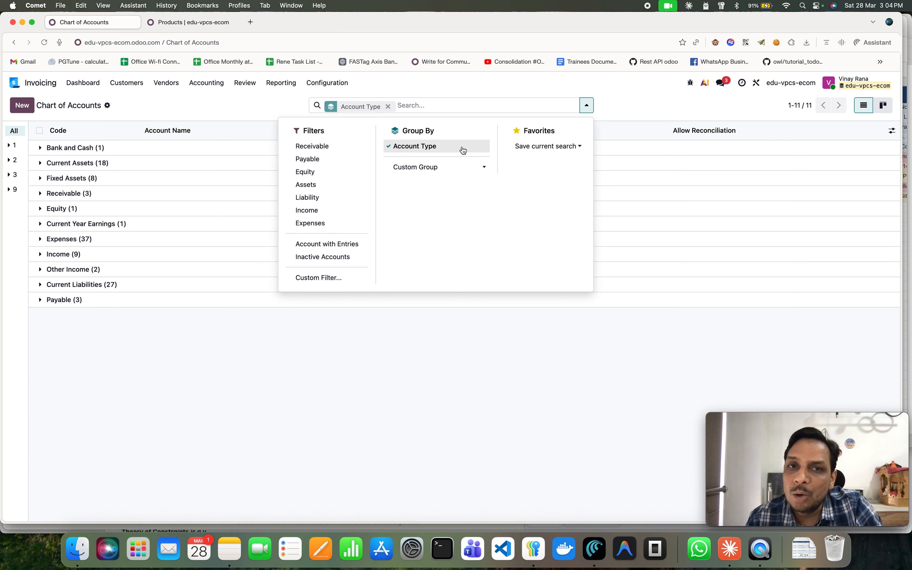
{"action": "left_click", "coordinate": [632, 96]}
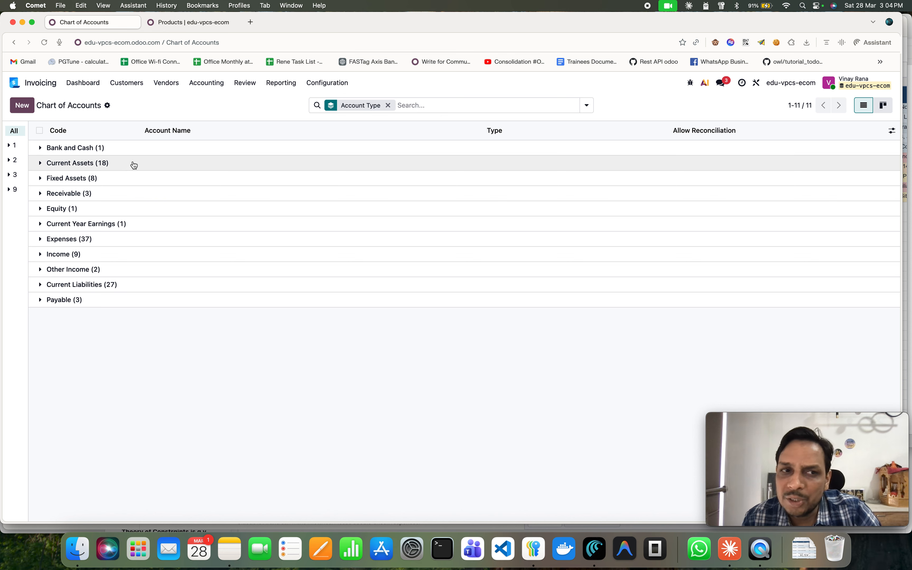
Browse the Reporting menu and return to the Invoicing dashboard.
{"action": "left_click", "coordinate": [284, 84]}
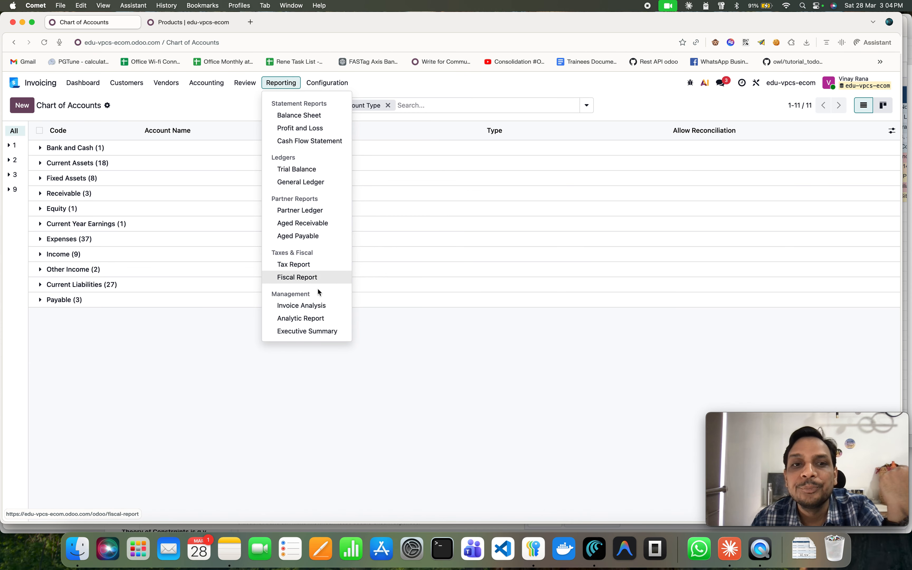
{"action": "left_click", "coordinate": [246, 84]}
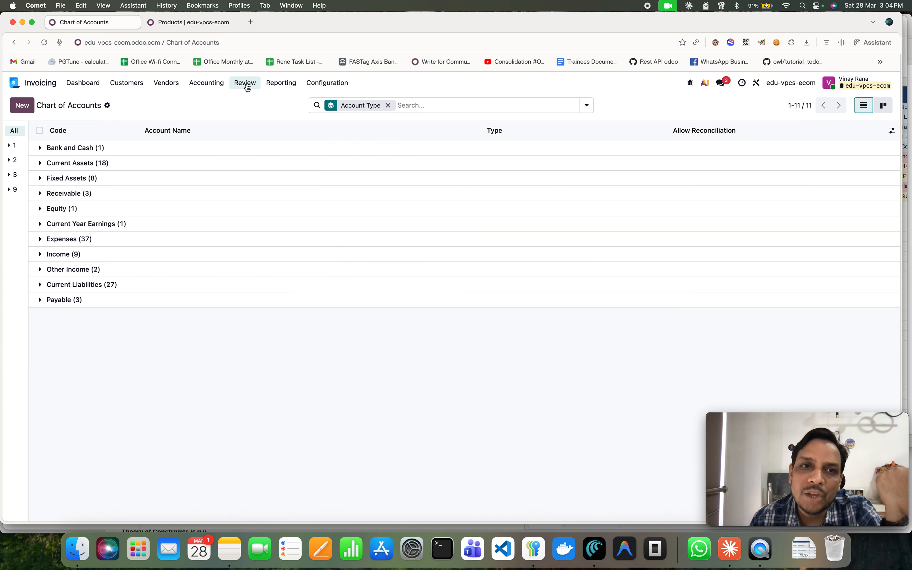
{"action": "left_click", "coordinate": [246, 83]}
{"action": "left_click", "coordinate": [80, 89]}
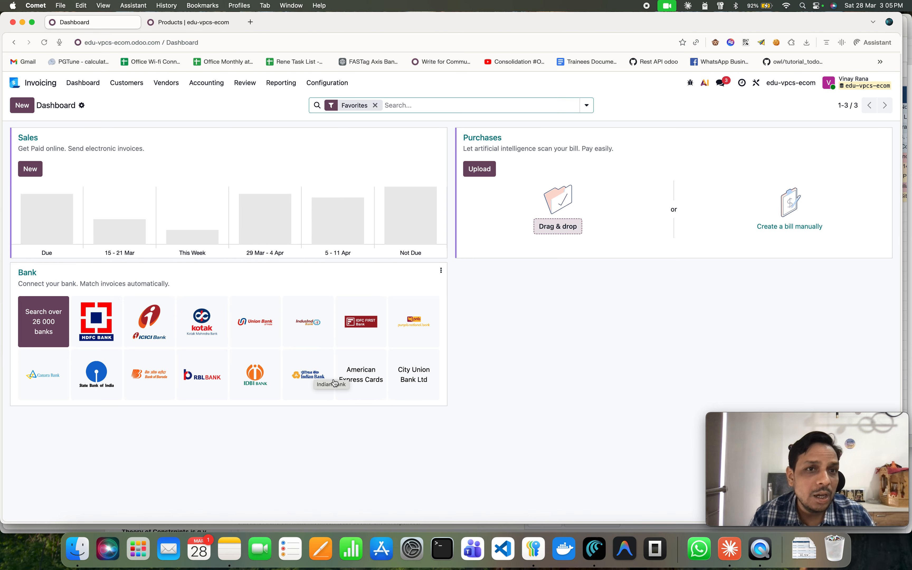
Switch to Claude and save the v3 companies contacts file with GST numbers to Downloads.
{"action": "left_click", "coordinate": [728, 552]}
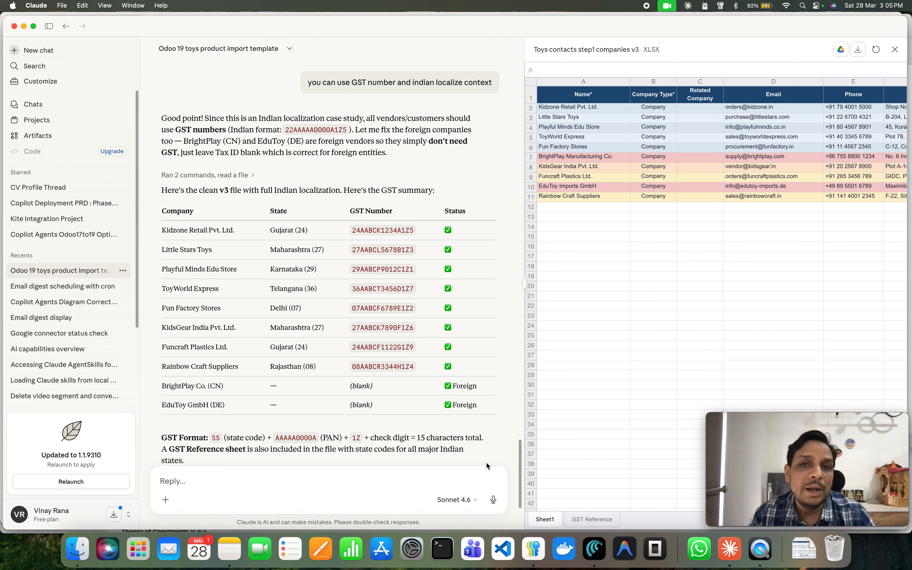
{"action": "scroll", "coordinate": [389, 347], "scroll_direction": "down", "scroll_amount": 3}
{"action": "scroll", "coordinate": [390, 348], "scroll_direction": "down", "scroll_amount": 3}
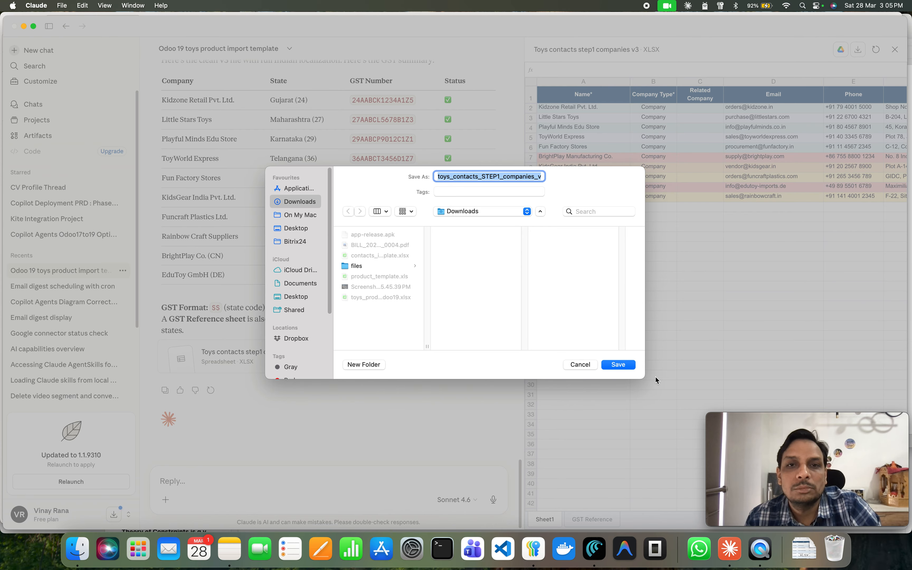
{"action": "left_click", "coordinate": [619, 365]}
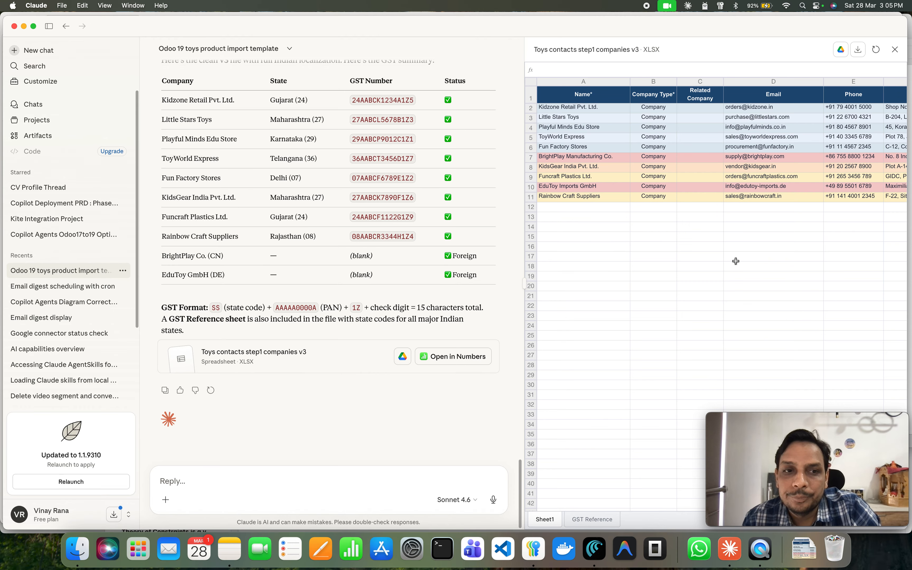
Switch to the browser, open the Customers list in Invoicing and remove the Customer Invoices filter.
{"action": "left_click", "coordinate": [608, 552]}
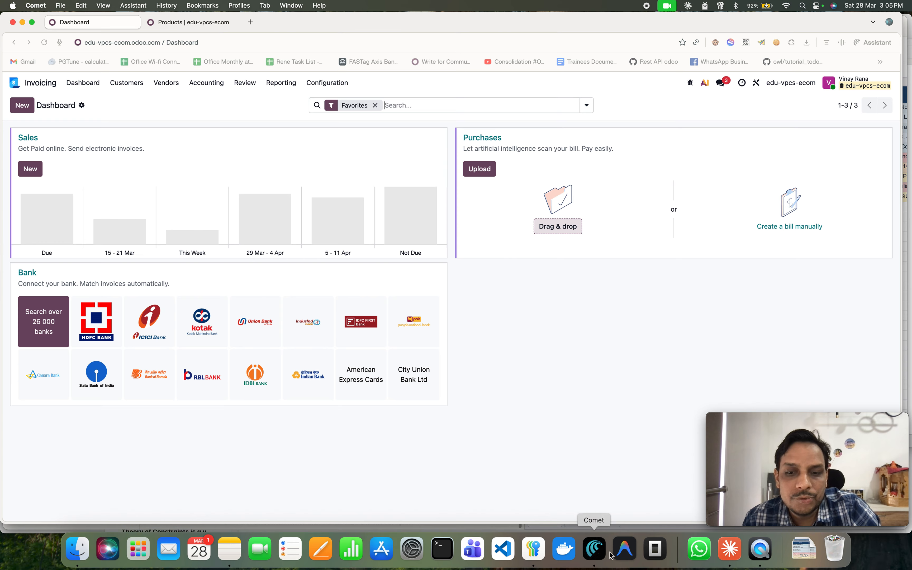
{"action": "left_click", "coordinate": [117, 84]}
{"action": "left_click", "coordinate": [143, 153]}
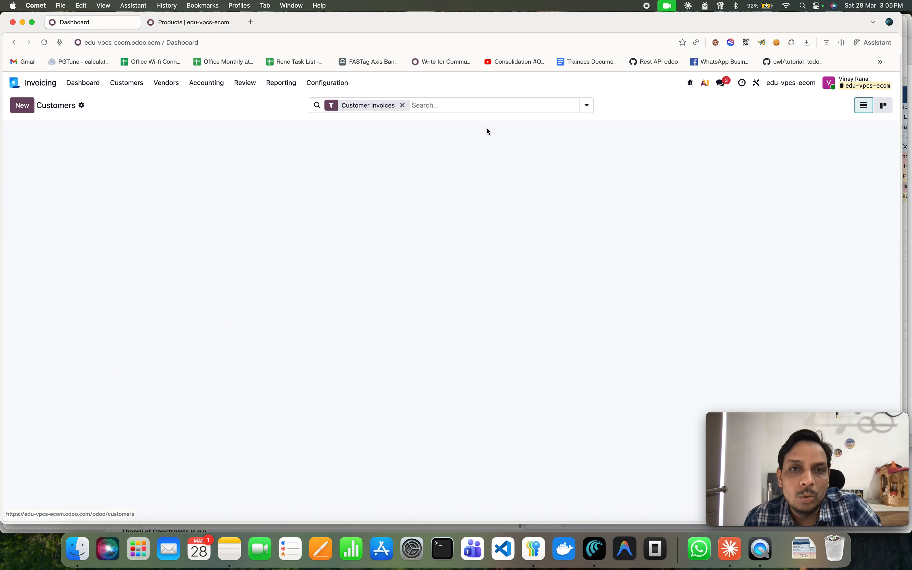
{"action": "left_click", "coordinate": [402, 106]}
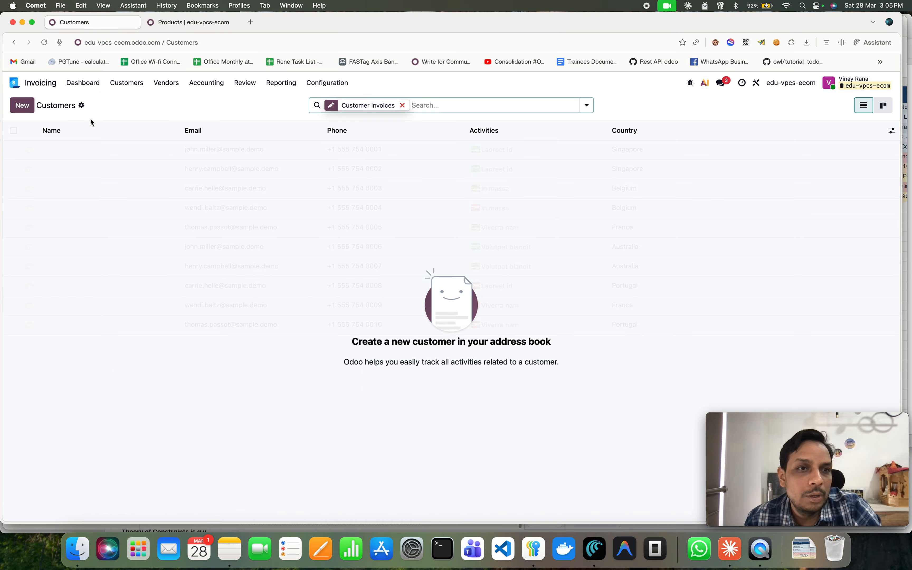
Start importing records and upload toys_contacts_STEP1_companies_v3.xlsx from Downloads.
{"action": "left_click", "coordinate": [81, 105]}
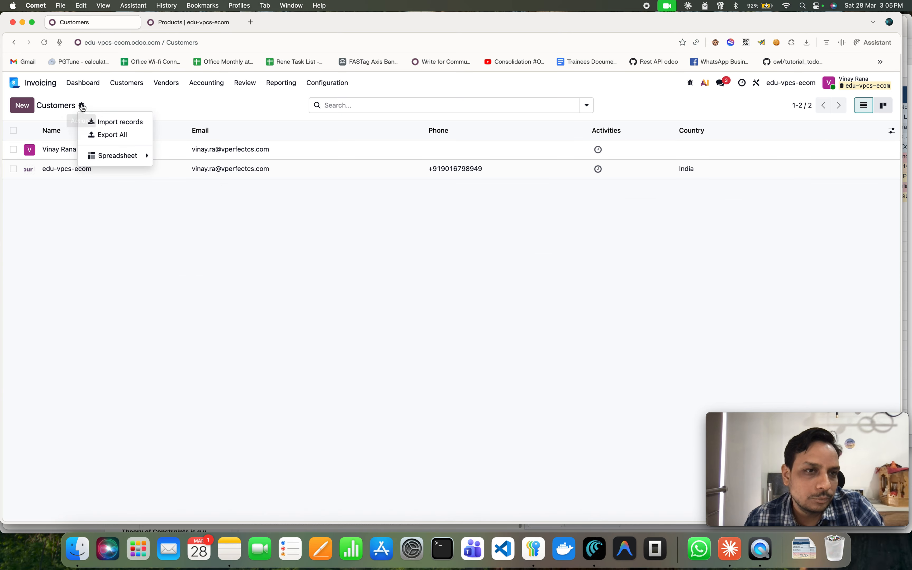
{"action": "left_click", "coordinate": [108, 122]}
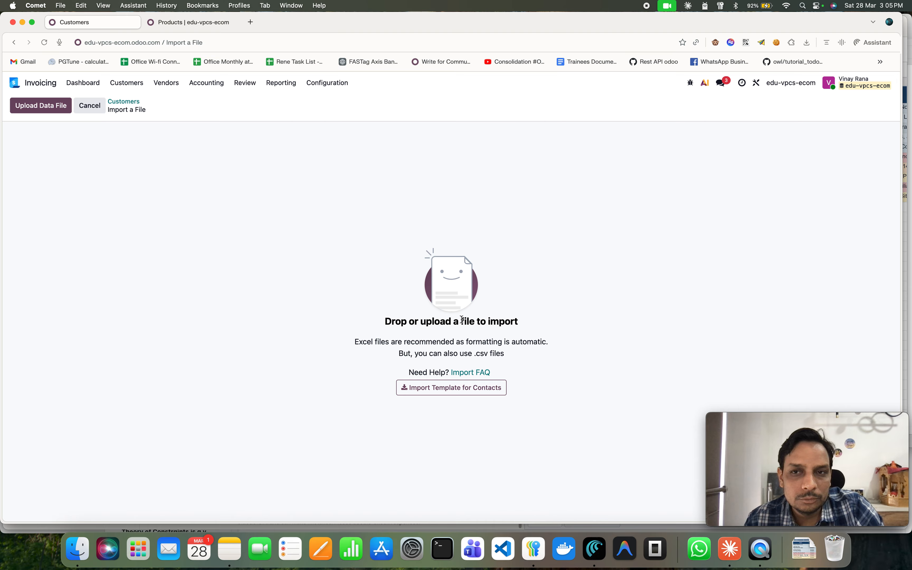
{"action": "left_click", "coordinate": [77, 549]}
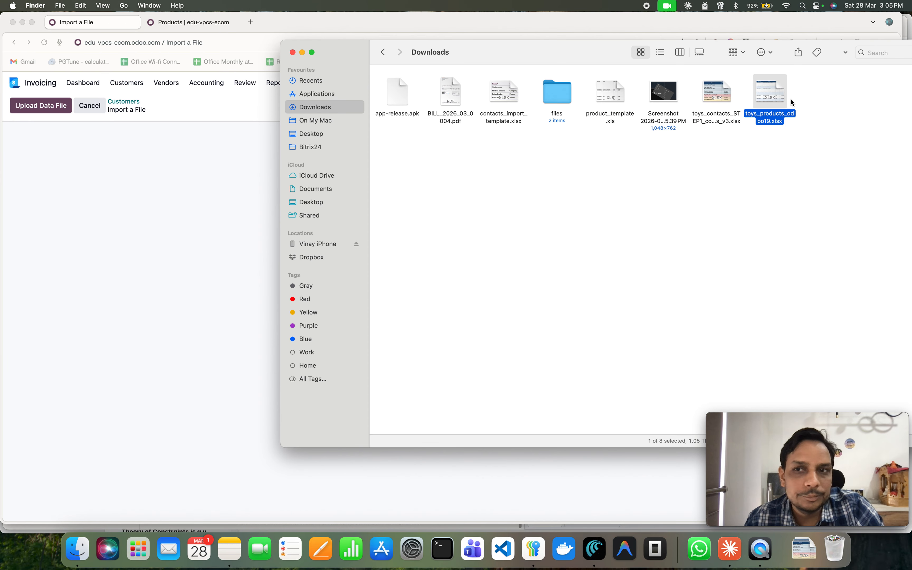
{"action": "left_click_drag", "start_coordinate": [716, 94], "coordinate": [225, 235]}
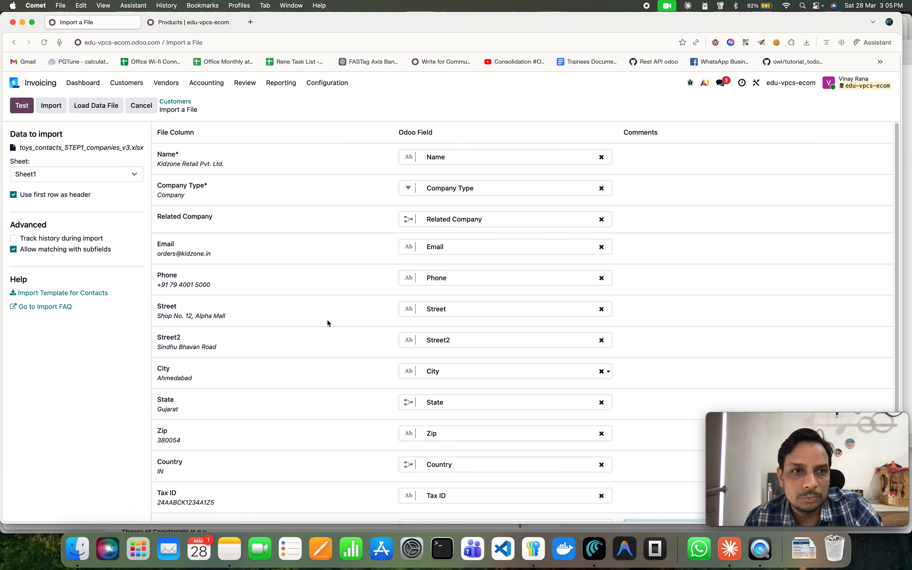
Test the import and review the errors reported on the Tags column.
{"action": "left_click", "coordinate": [24, 112]}
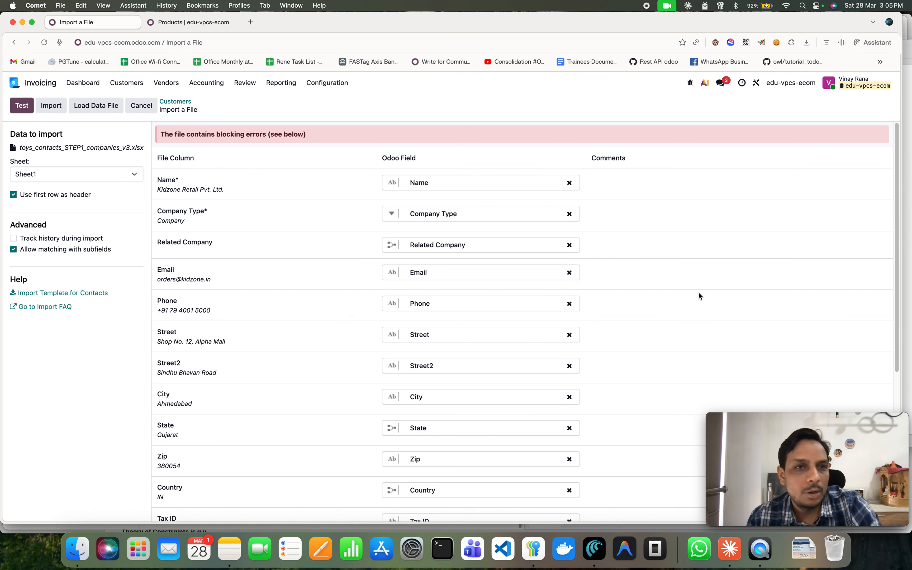
{"action": "scroll", "coordinate": [699, 293], "scroll_direction": "down", "scroll_amount": 6}
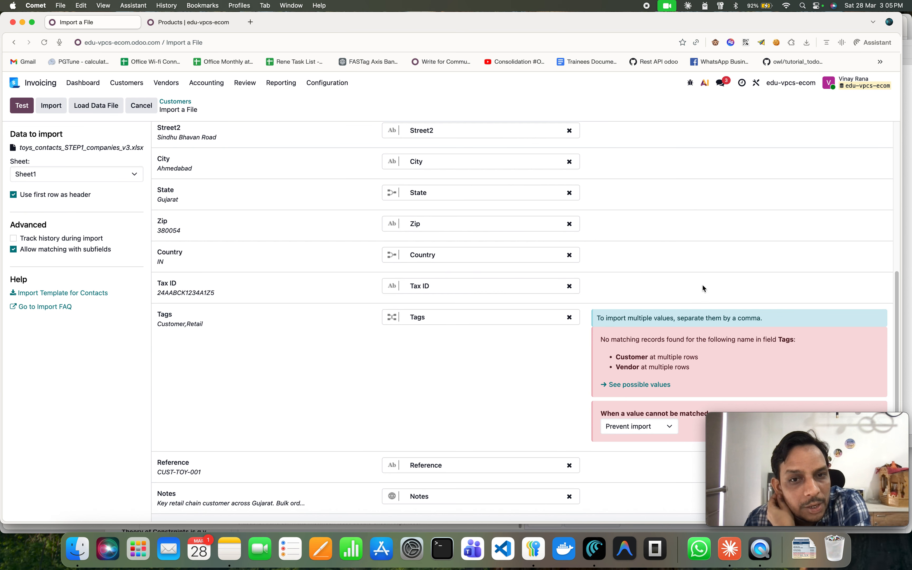
{"action": "left_click", "coordinate": [636, 432]}
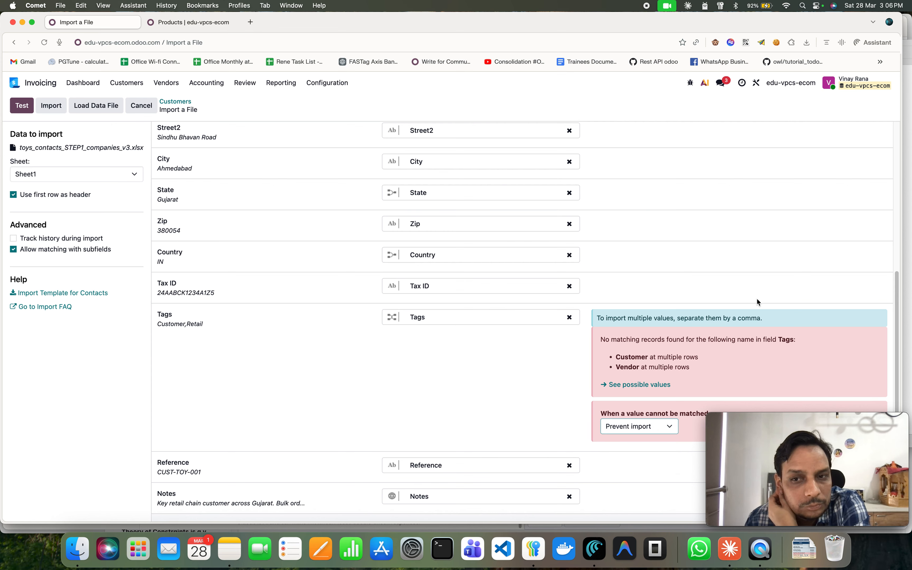
Clear the Tags field mapping and test the import again.
{"action": "mouse_move", "coordinate": [820, 448]}
{"action": "left_click_drag", "start_coordinate": [221, 370], "coordinate": [146, 415]}
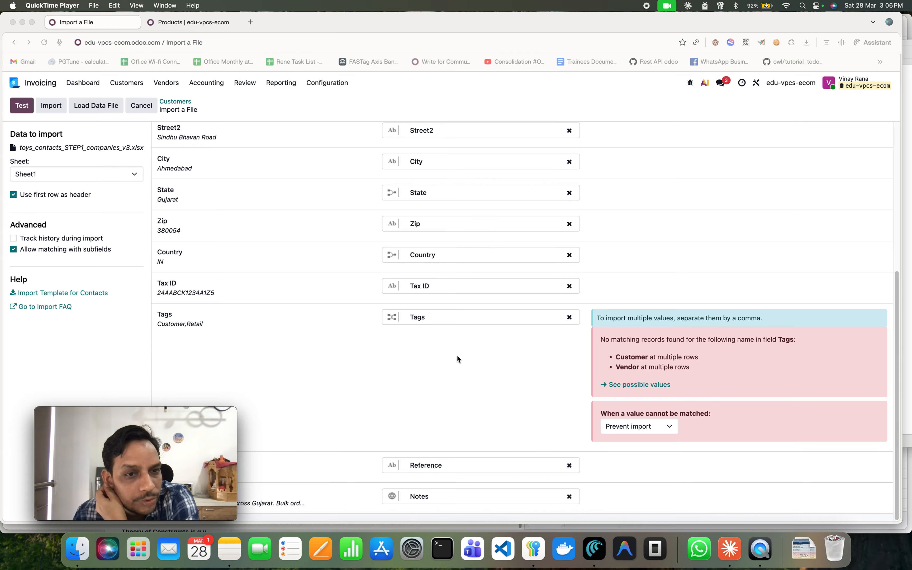
{"action": "left_click", "coordinate": [466, 320]}
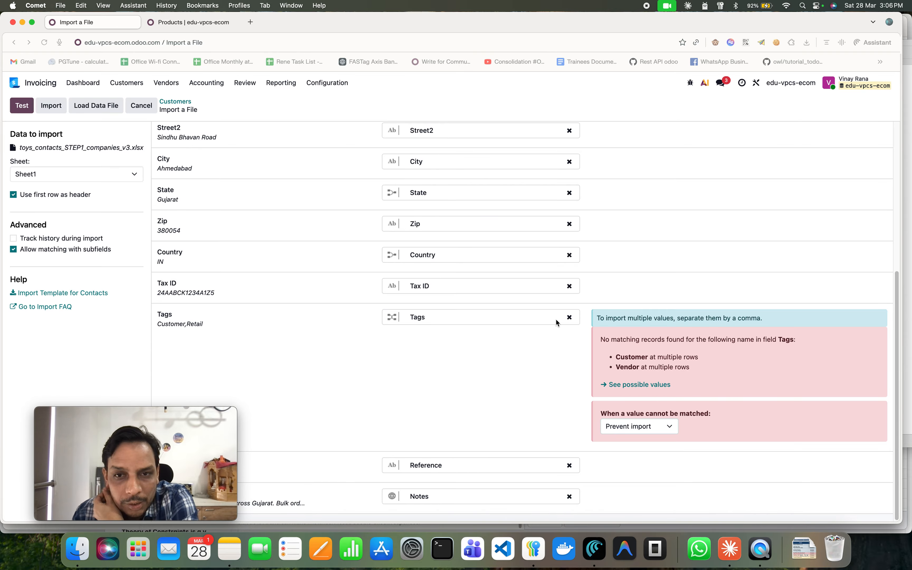
{"action": "left_click", "coordinate": [570, 318]}
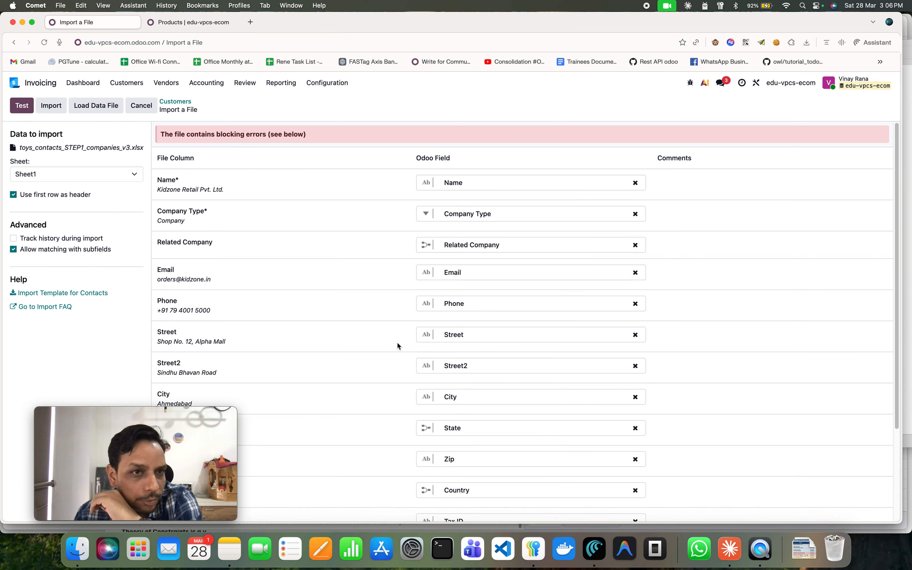
{"action": "left_click", "coordinate": [21, 108]}
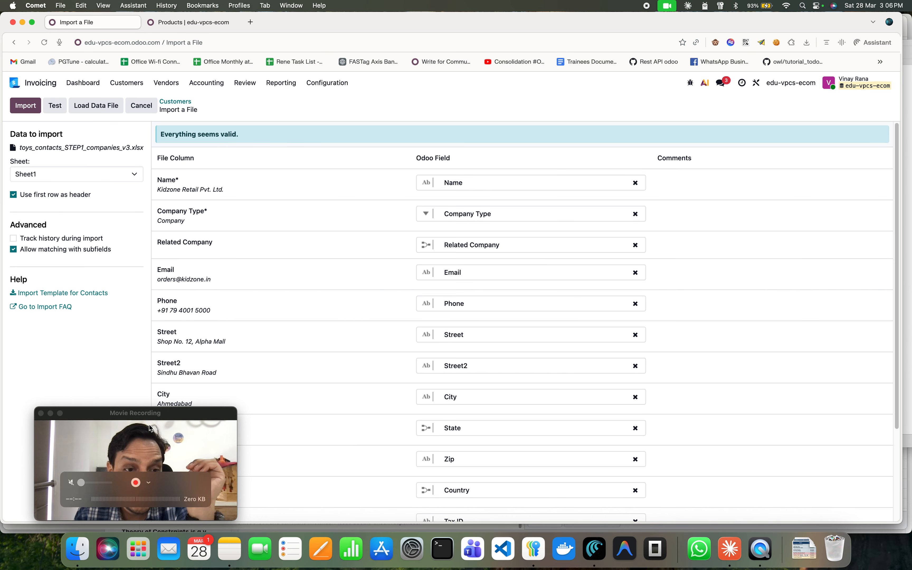
Review the column mappings and import the companies file.
{"action": "left_click_drag", "start_coordinate": [148, 424], "coordinate": [808, 414]}
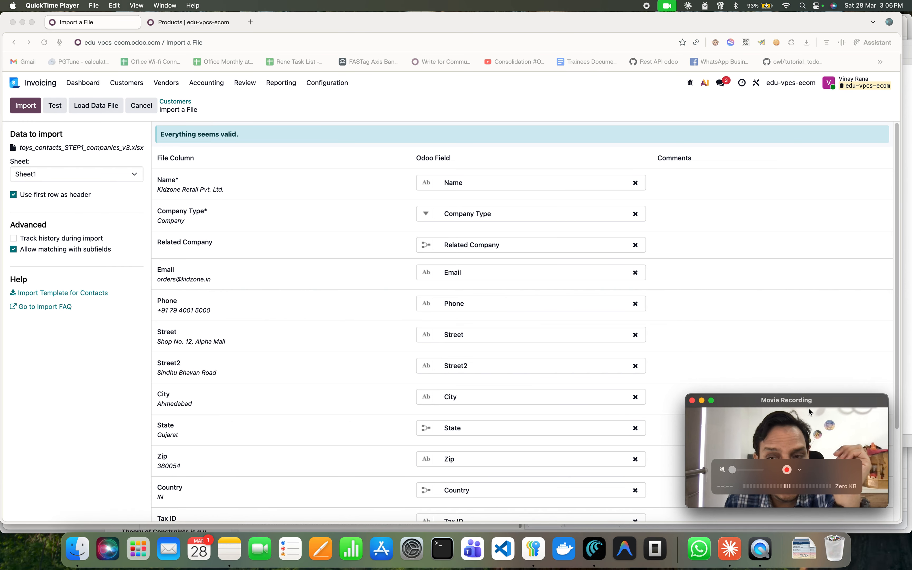
{"action": "scroll", "coordinate": [566, 357], "scroll_direction": "down", "scroll_amount": 3}
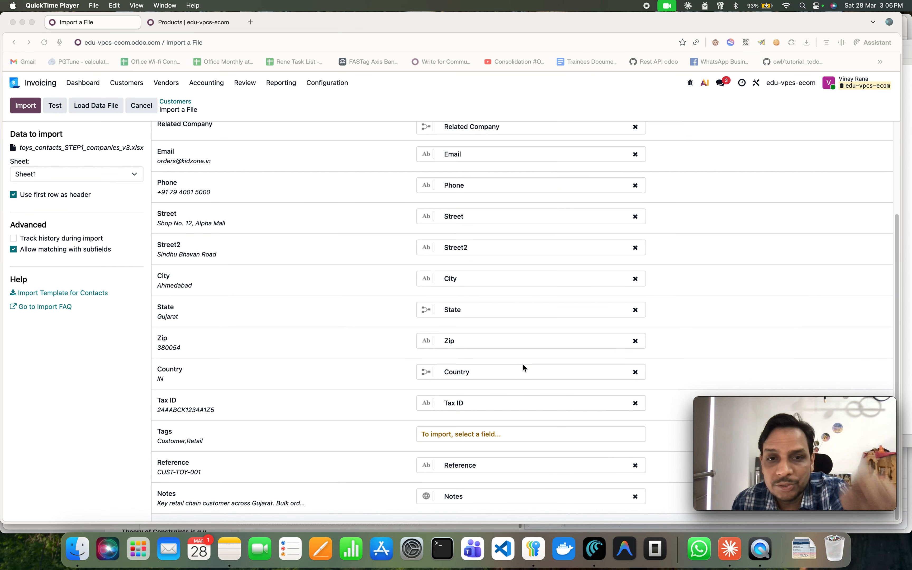
{"action": "scroll", "coordinate": [523, 364], "scroll_direction": "up", "scroll_amount": 3}
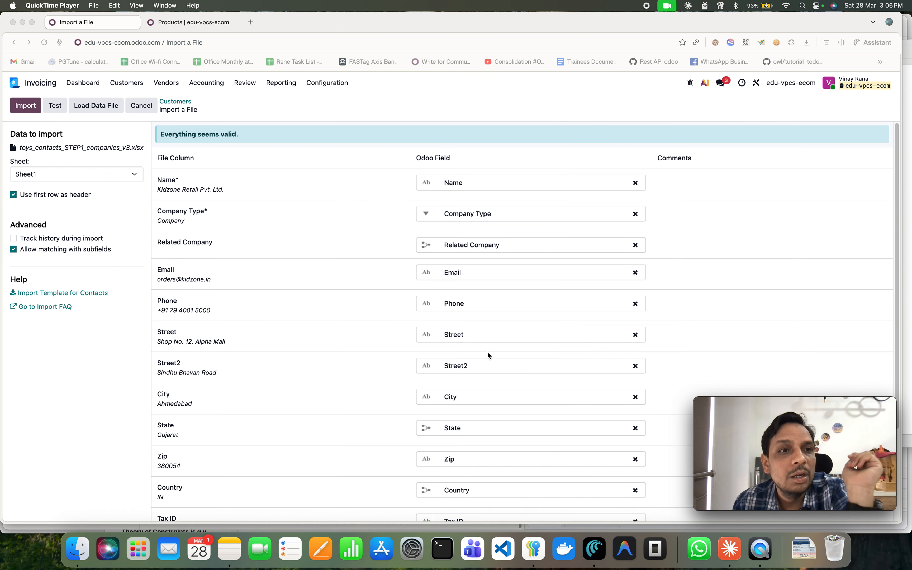
{"action": "left_click", "coordinate": [32, 109]}
{"action": "left_click", "coordinate": [33, 109]}
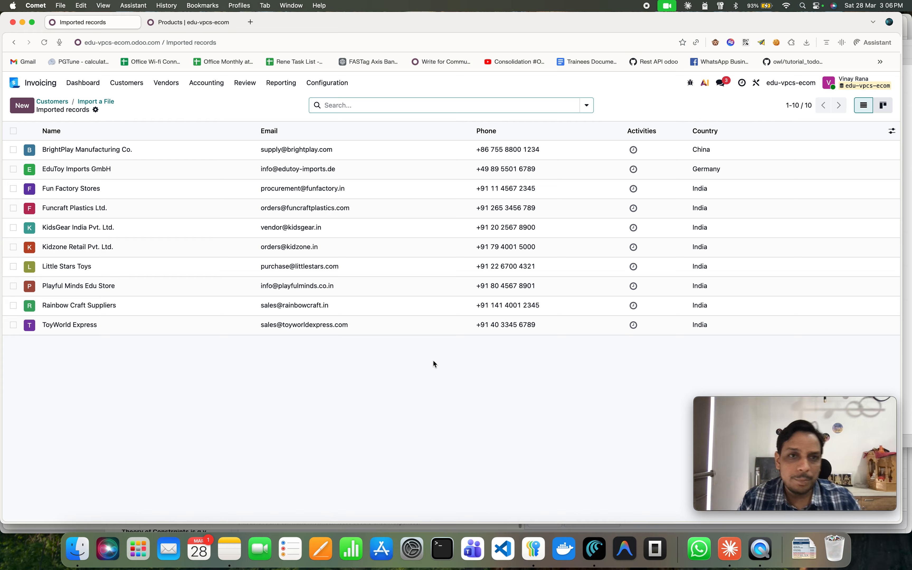
Browse through the imported company records, checking their GSTIN and Invoicing tab details, then return to the list.
{"action": "left_click", "coordinate": [168, 154]}
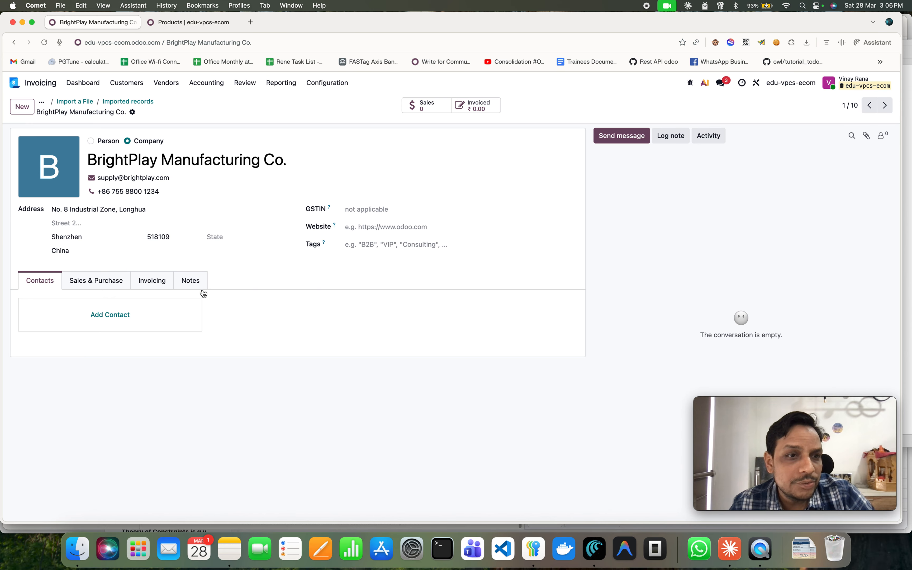
{"action": "left_click", "coordinate": [887, 108]}
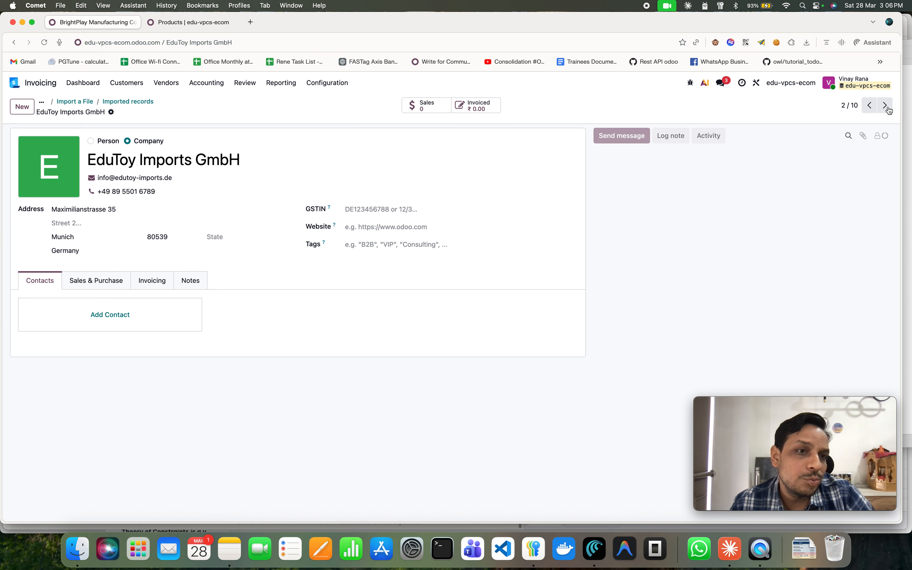
{"action": "left_click", "coordinate": [886, 107]}
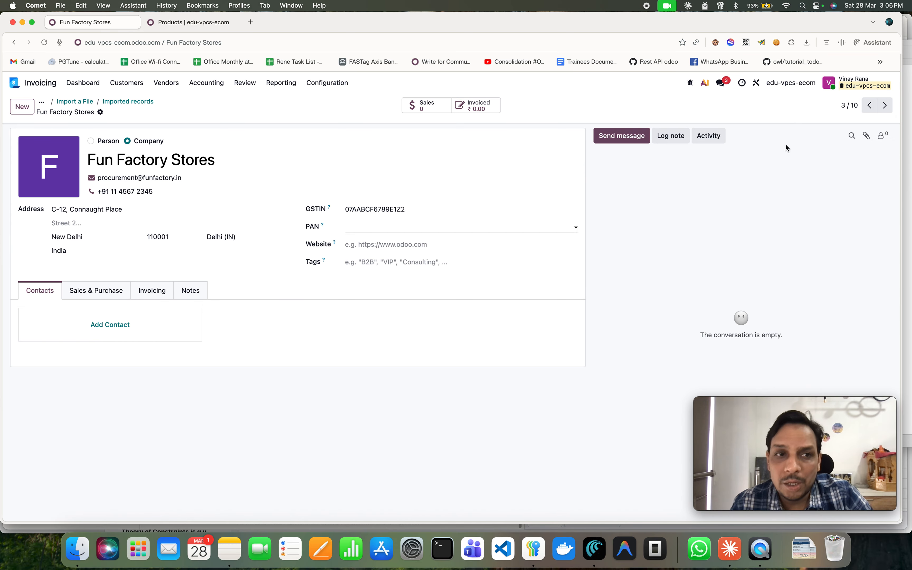
{"action": "left_click", "coordinate": [886, 107]}
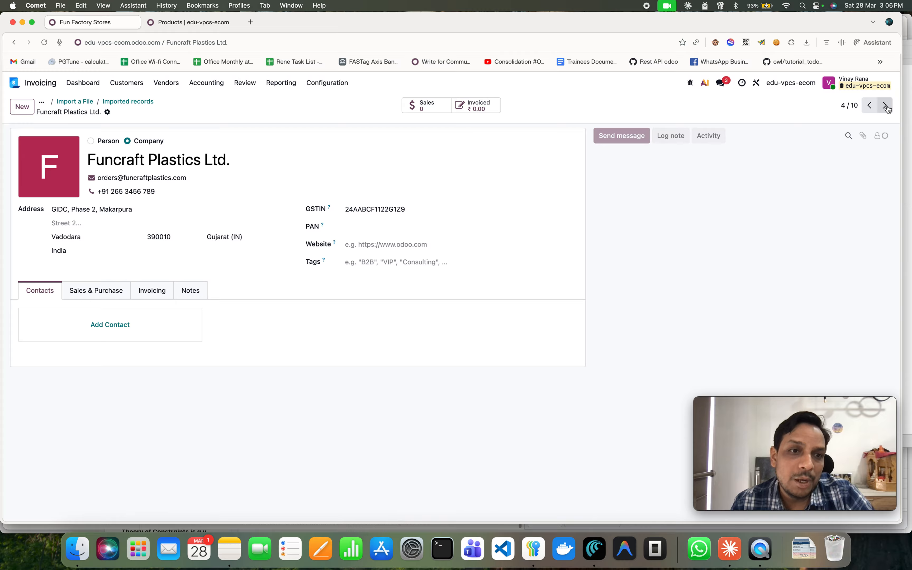
{"action": "left_click", "coordinate": [888, 108]}
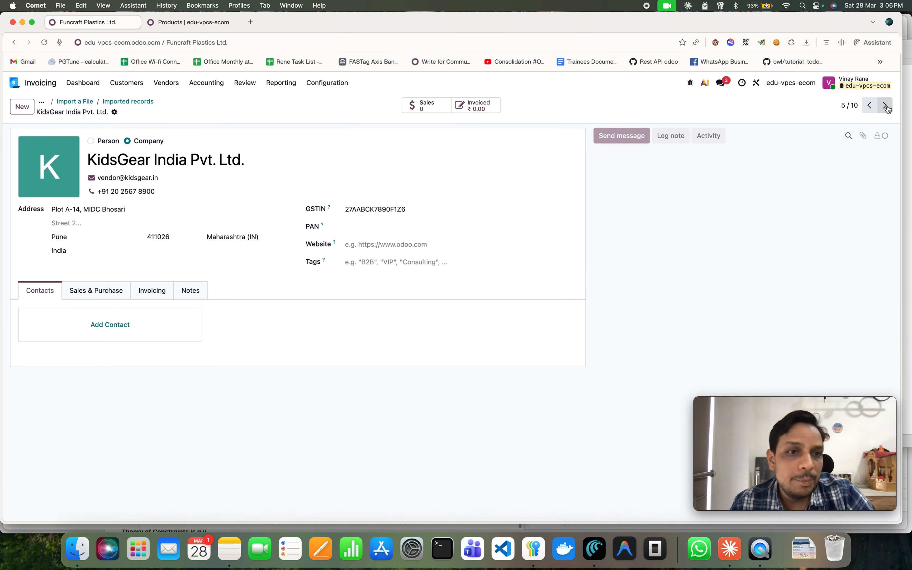
{"action": "left_click", "coordinate": [886, 106]}
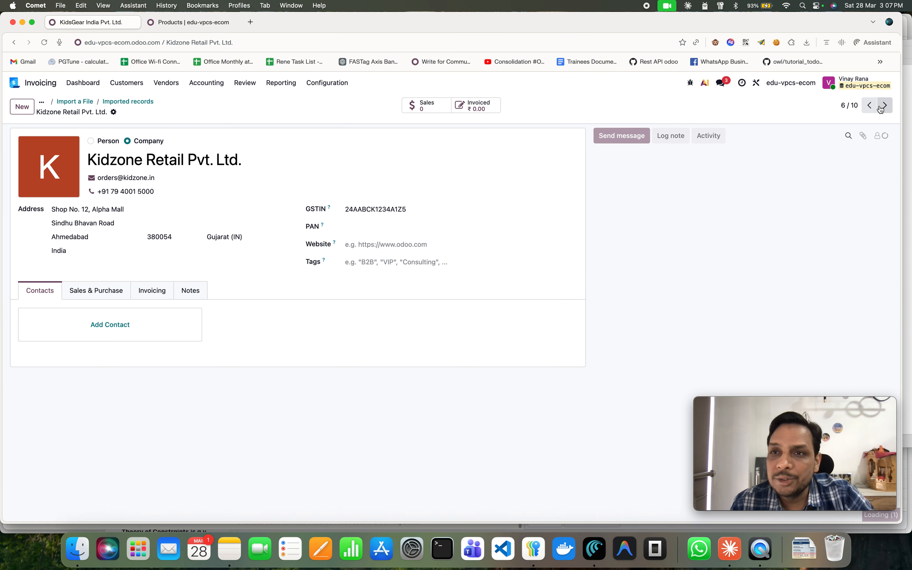
{"action": "key", "text": "alt+p"}
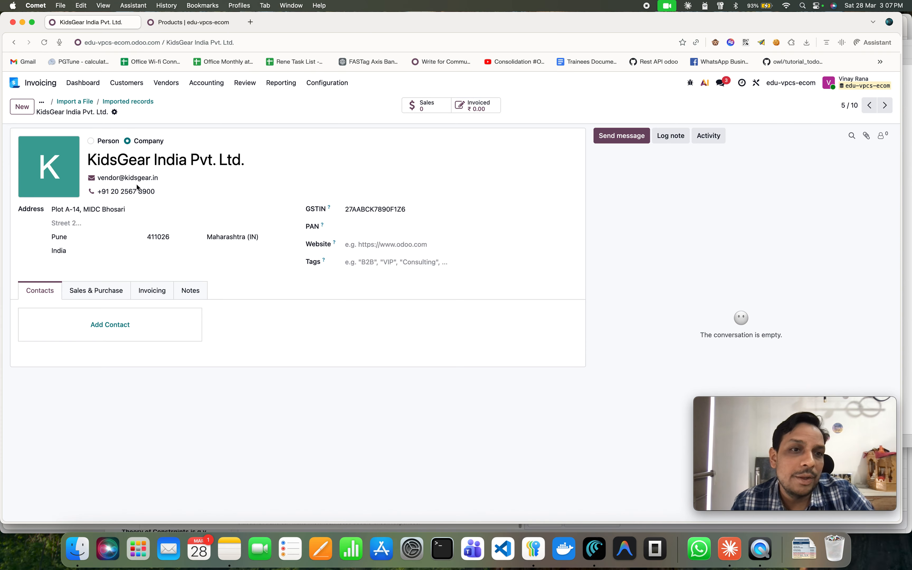
{"action": "left_click", "coordinate": [151, 291]}
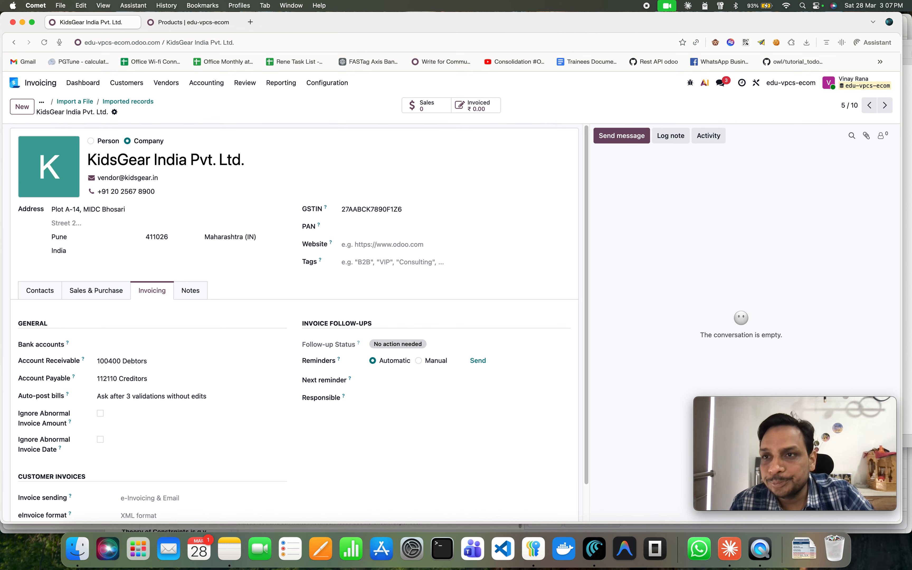
{"action": "left_click", "coordinate": [886, 107]}
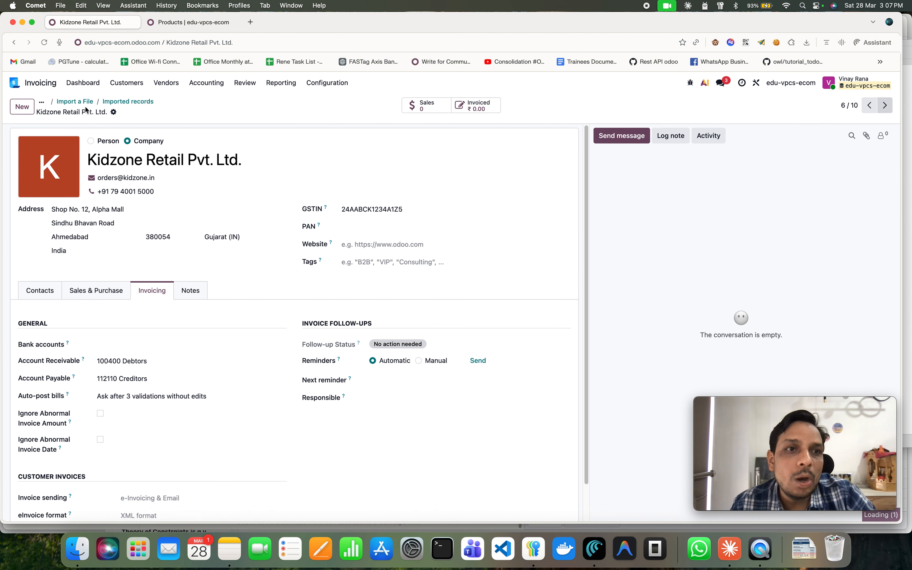
{"action": "left_click", "coordinate": [122, 106]}
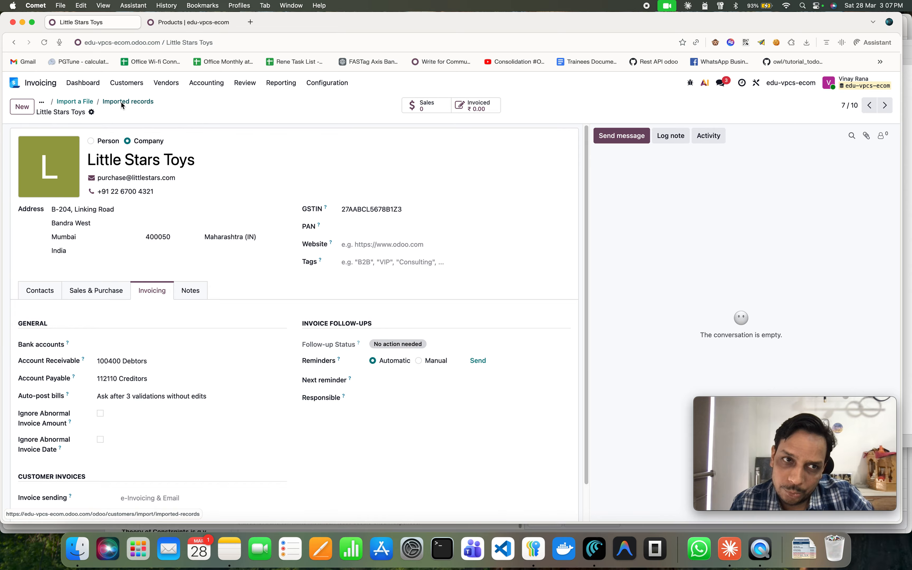
{"action": "left_click", "coordinate": [127, 101]}
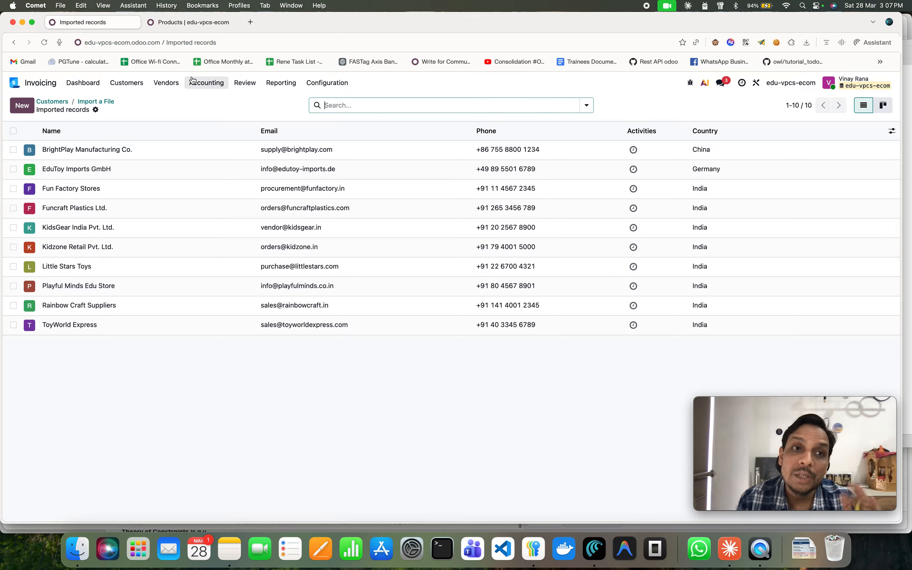
Open the Products list and view the Basic Membership - Toy Club product.
{"action": "left_click", "coordinate": [163, 83]}
{"action": "left_click", "coordinate": [144, 84]}
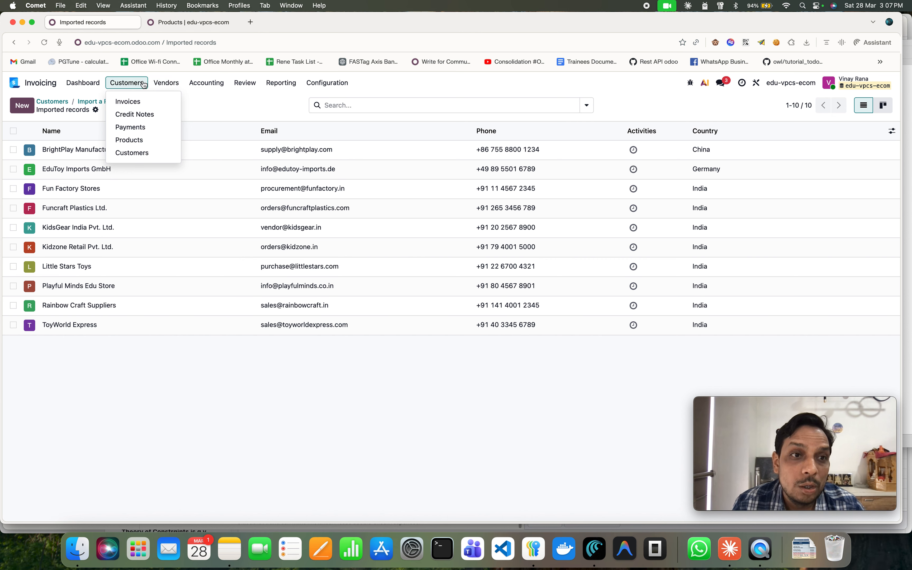
{"action": "left_click", "coordinate": [163, 83]}
{"action": "left_click", "coordinate": [183, 141]}
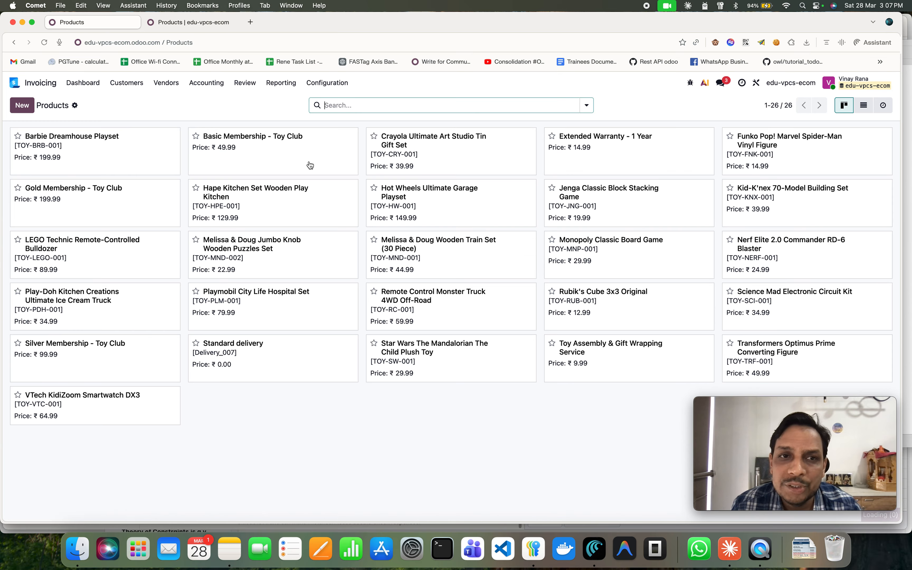
{"action": "left_click", "coordinate": [310, 161]}
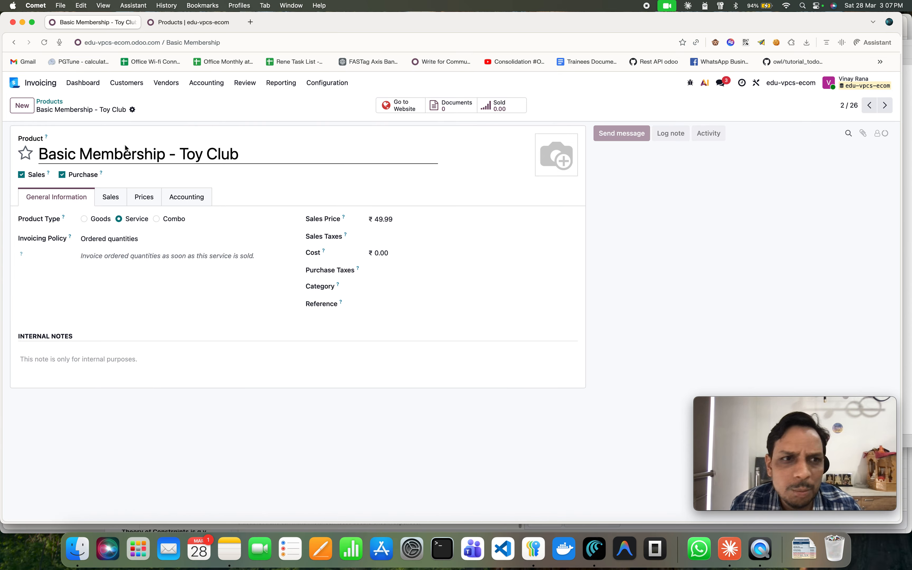
{"action": "key", "text": "super+Left"}
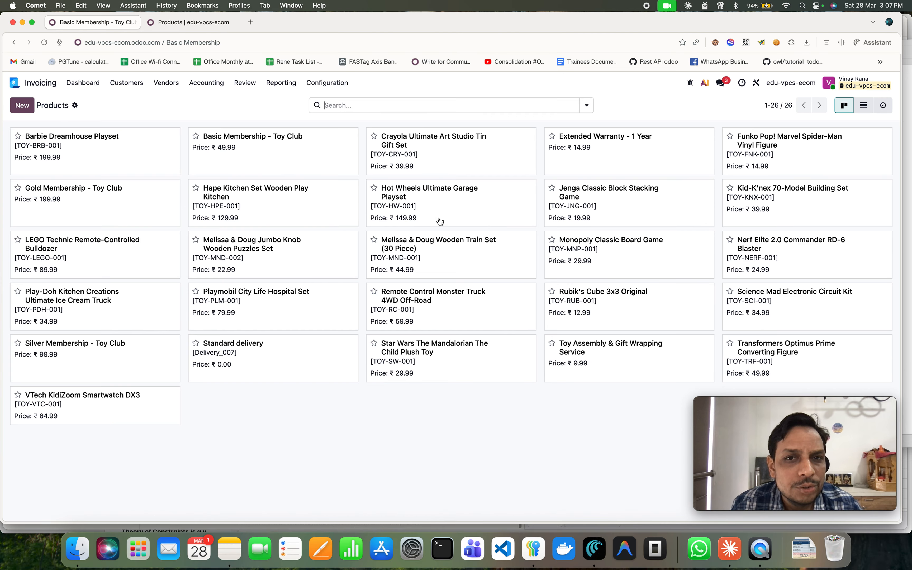
Inspect the Playmobil City Life Hospital Set product's Sales, Prices, Accounting and General Information tabs.
{"action": "left_click", "coordinate": [336, 316]}
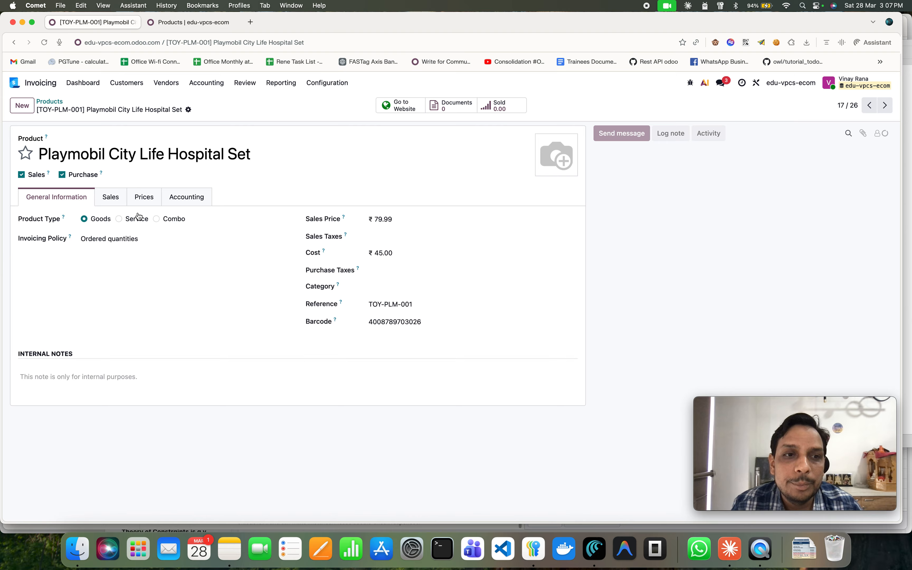
{"action": "left_click", "coordinate": [119, 197]}
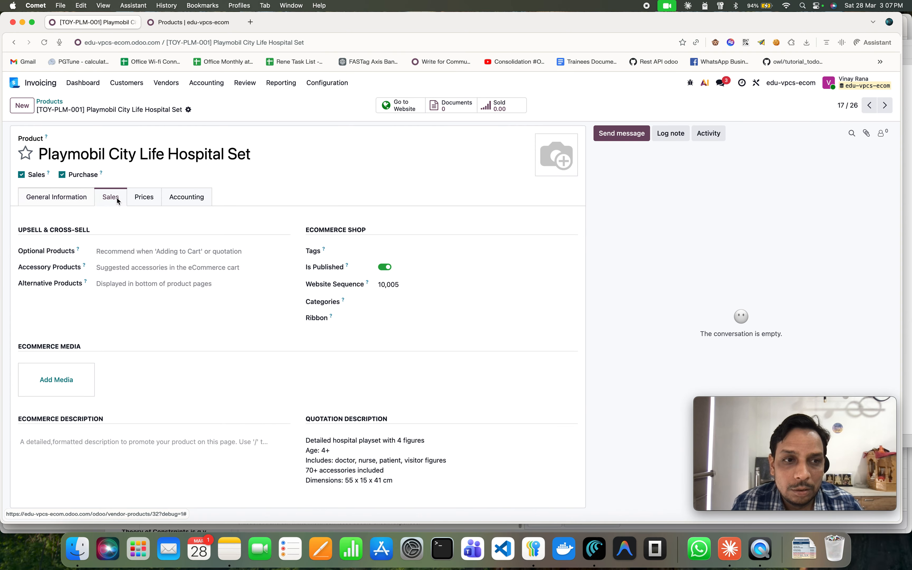
{"action": "left_click", "coordinate": [144, 198]}
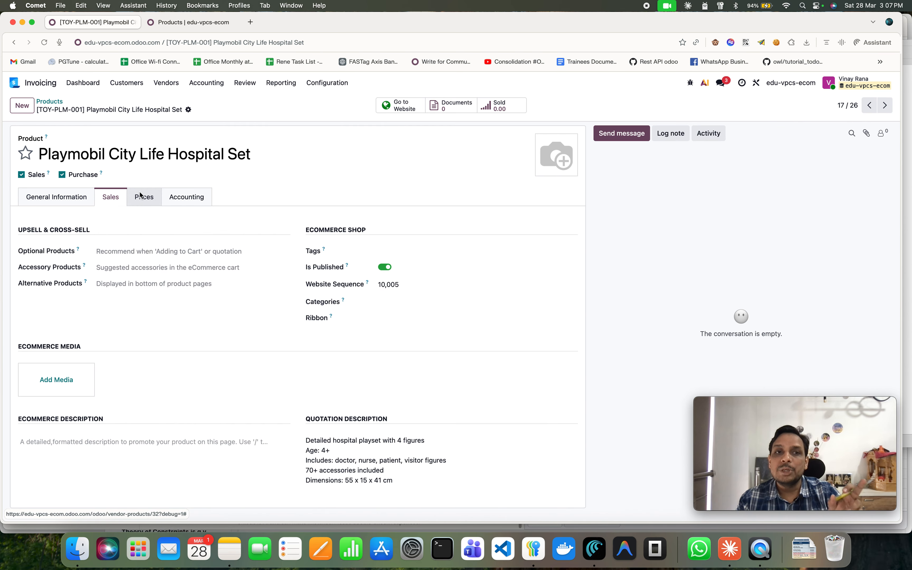
{"action": "left_click", "coordinate": [184, 203]}
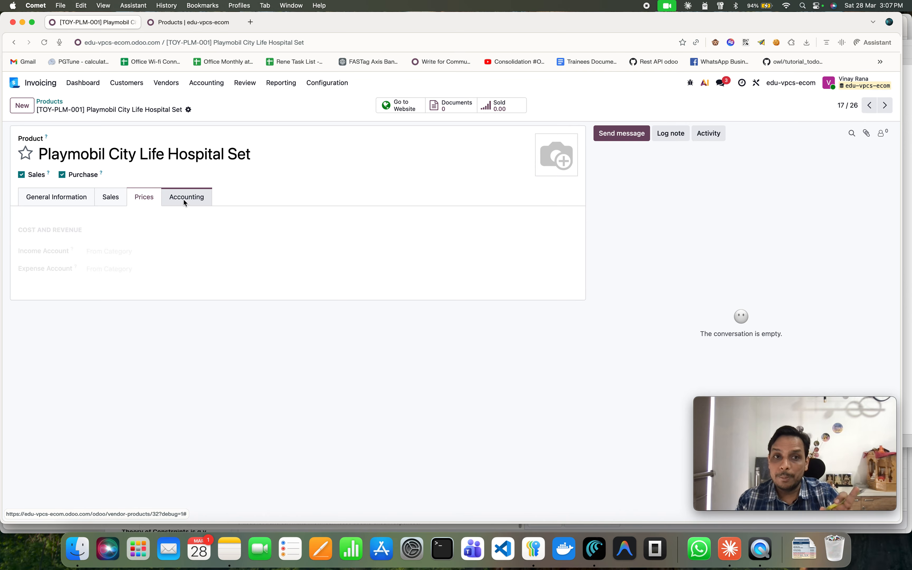
{"action": "left_click", "coordinate": [61, 200]}
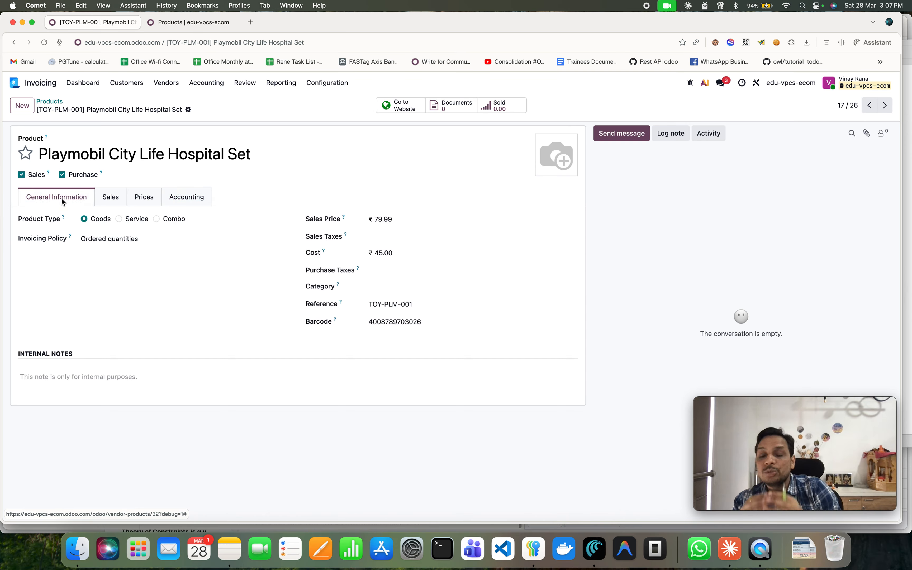
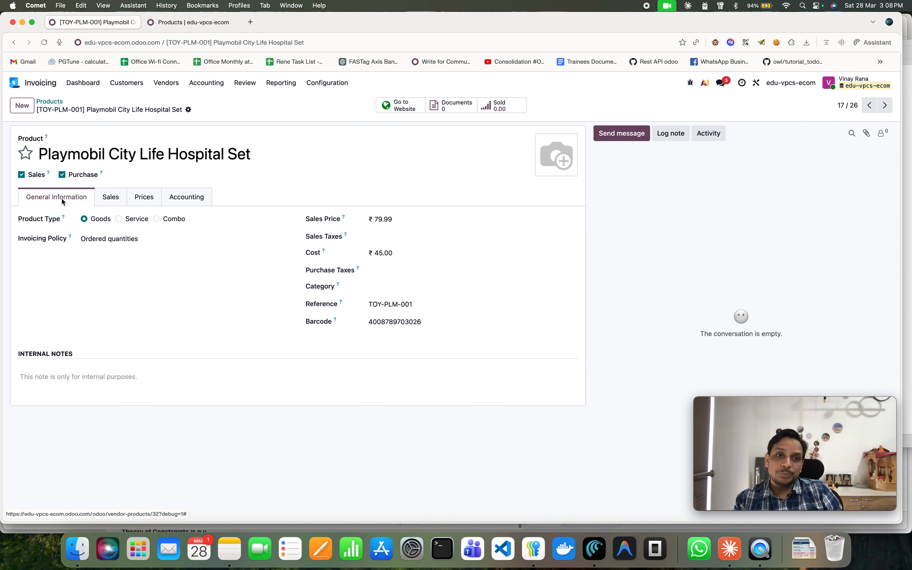
Flip through the product's Sales, Prices and Accounting tabs before returning to General Information.
{"action": "left_click", "coordinate": [112, 203]}
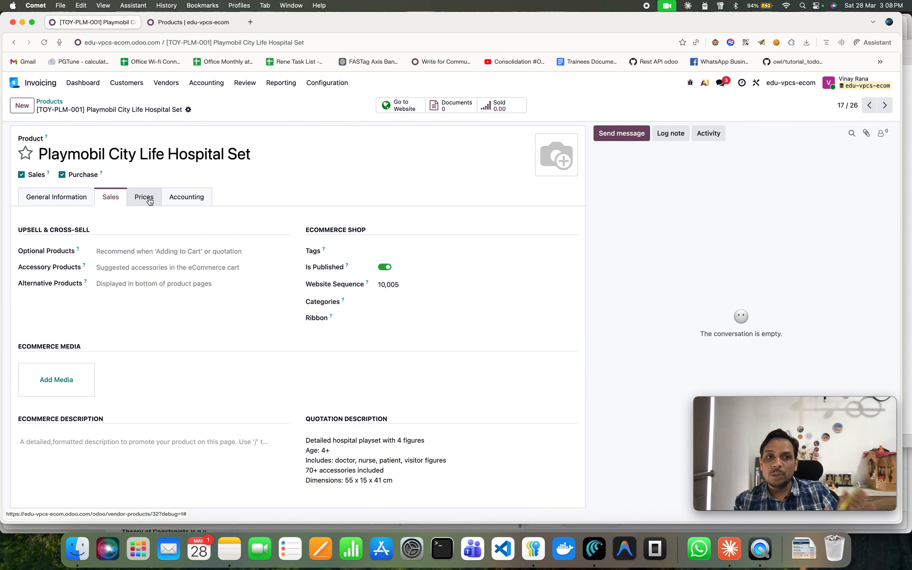
{"action": "left_click", "coordinate": [149, 200]}
{"action": "left_click", "coordinate": [184, 205]}
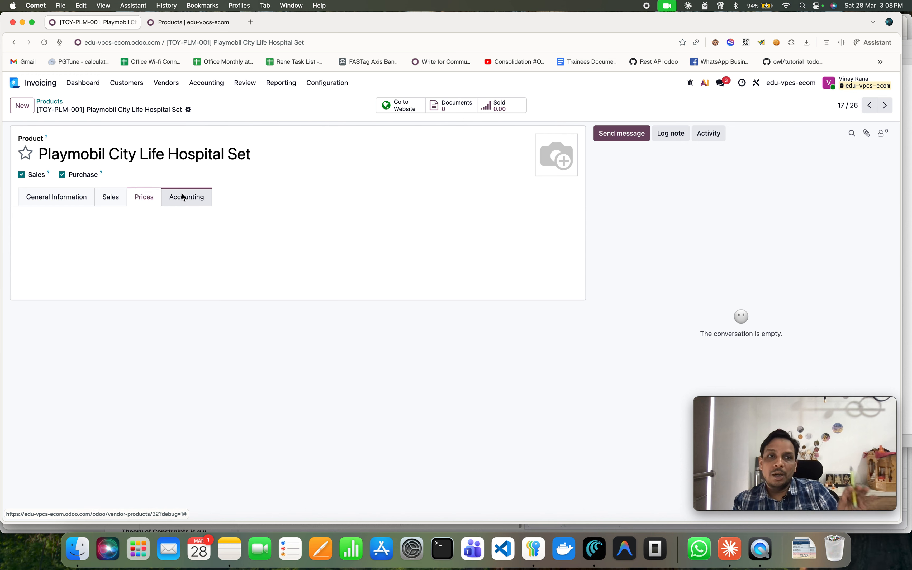
{"action": "left_click", "coordinate": [76, 197]}
Open the Customers list to view the imported customers.
{"action": "left_click", "coordinate": [114, 88]}
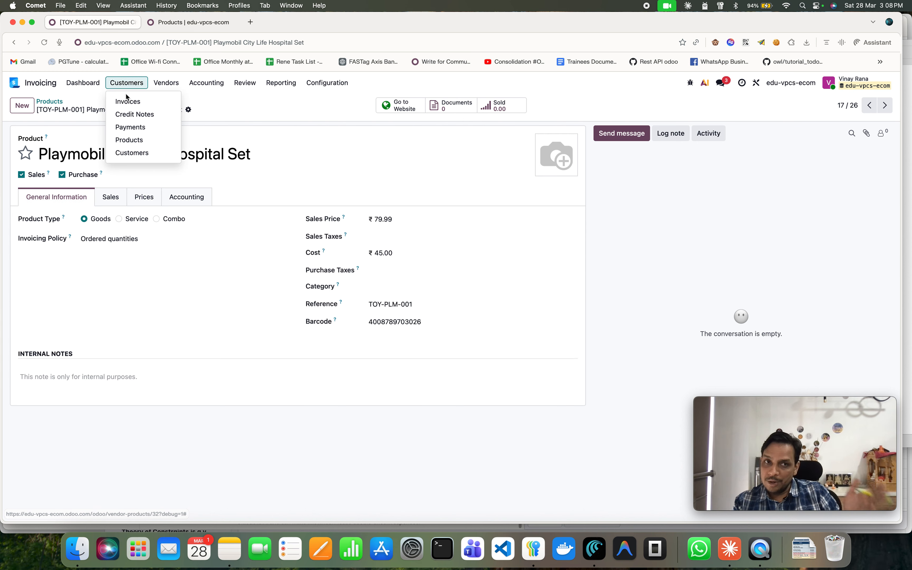
{"action": "left_click", "coordinate": [138, 153]}
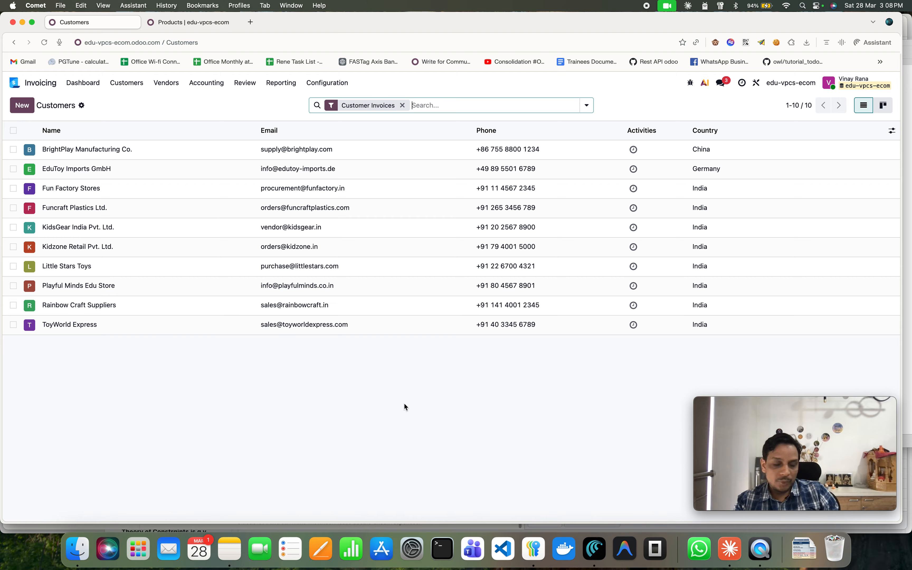
Go back to the Invoicing app and open the customer Invoices list.
{"action": "left_click", "coordinate": [15, 84]}
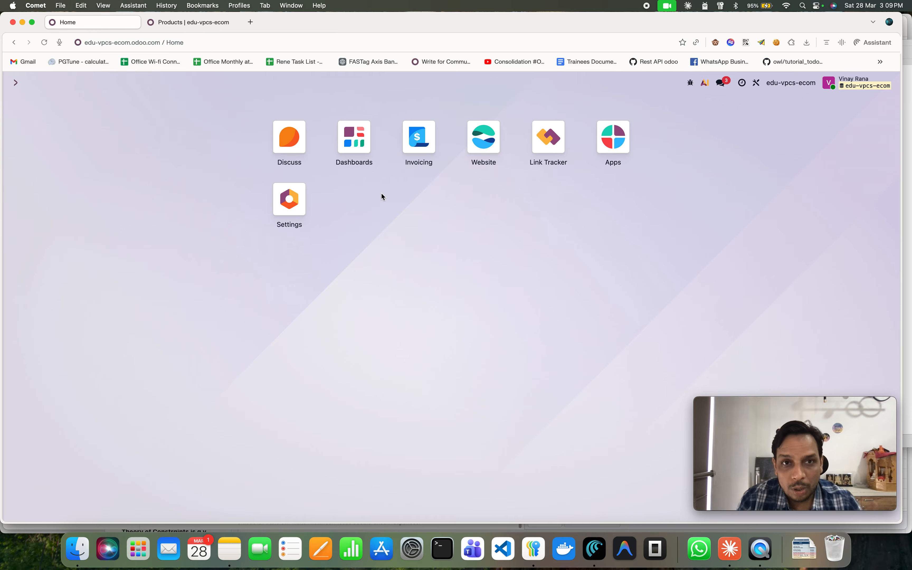
{"action": "left_click", "coordinate": [419, 139]}
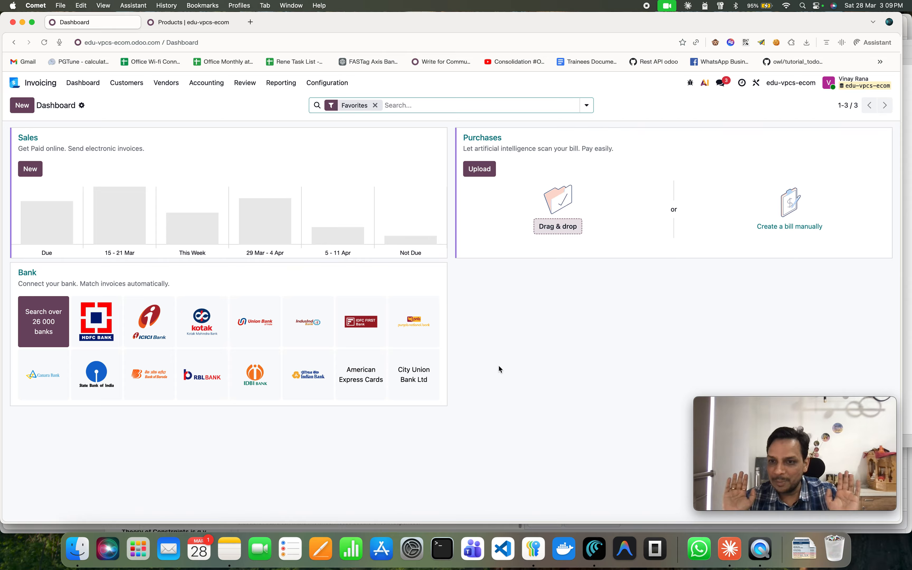
{"action": "left_click", "coordinate": [131, 87]}
{"action": "left_click", "coordinate": [135, 99]}
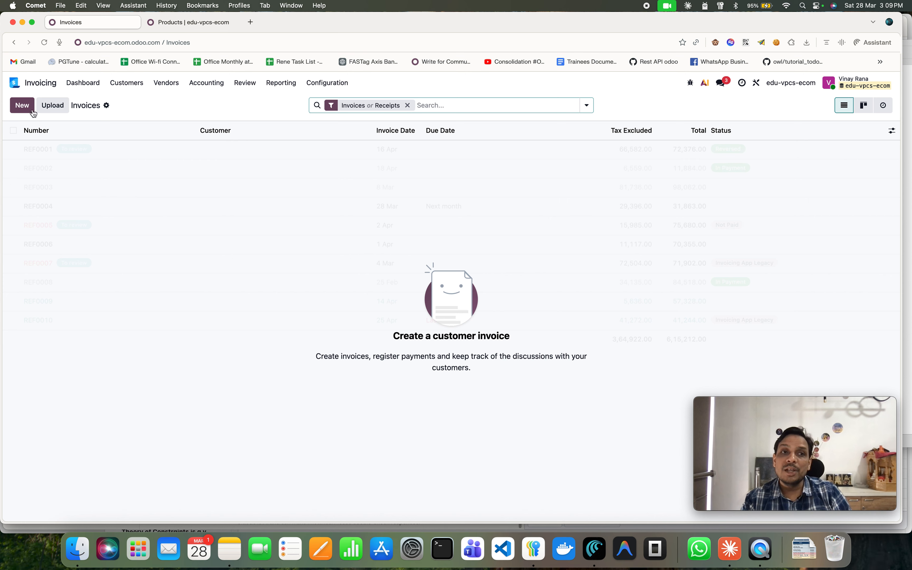
Create a new customer invoice for Fun Factory Stores.
{"action": "left_click", "coordinate": [22, 105]}
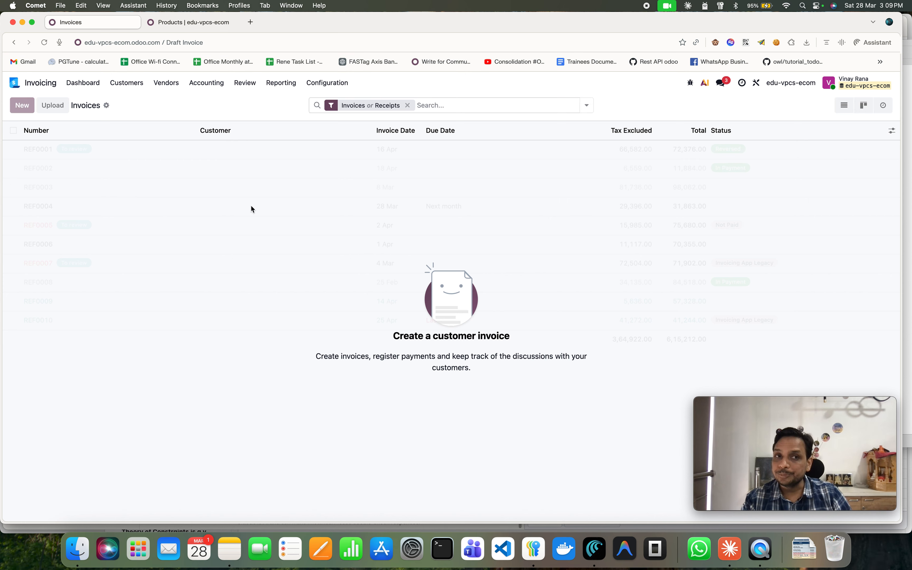
{"action": "left_click", "coordinate": [156, 196]}
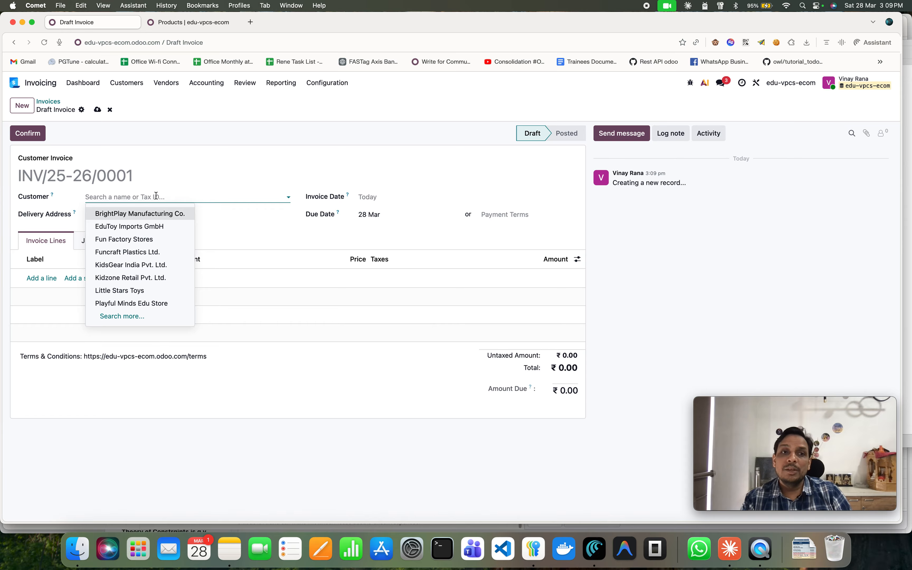
{"action": "left_click", "coordinate": [145, 239]}
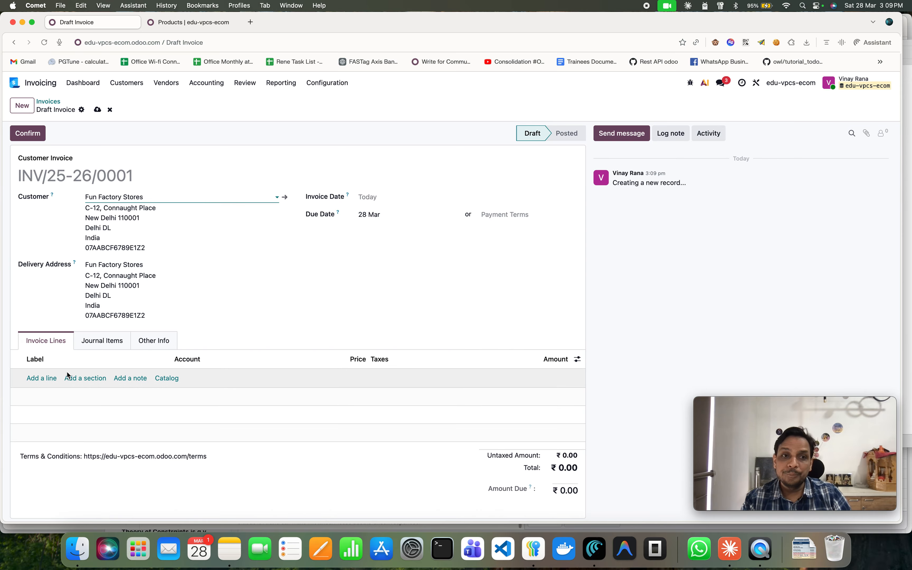
Show the Product column in the invoice lines and add a line for the Barbie Dreamhouse Playset.
{"action": "left_click", "coordinate": [41, 378]}
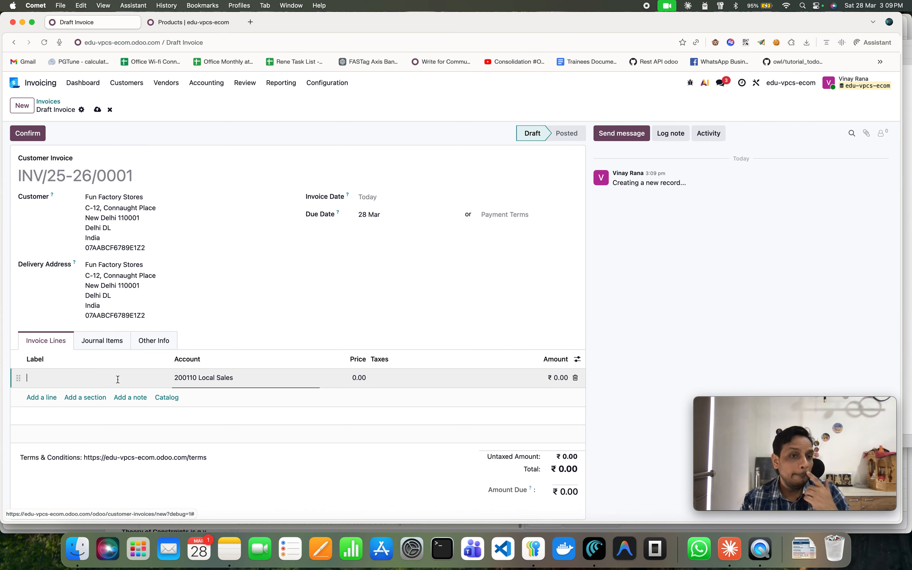
{"action": "left_click", "coordinate": [578, 363]}
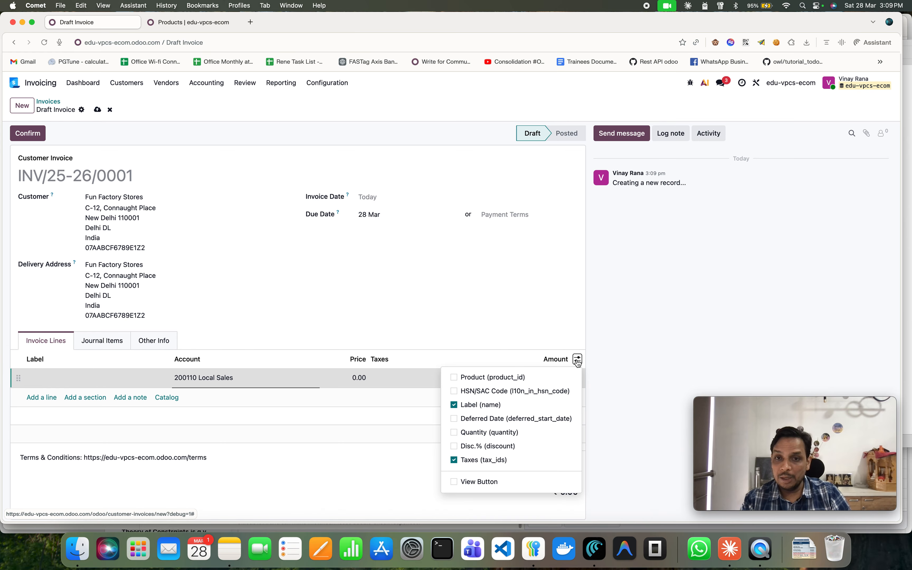
{"action": "left_click", "coordinate": [500, 378]}
{"action": "left_click", "coordinate": [118, 376]}
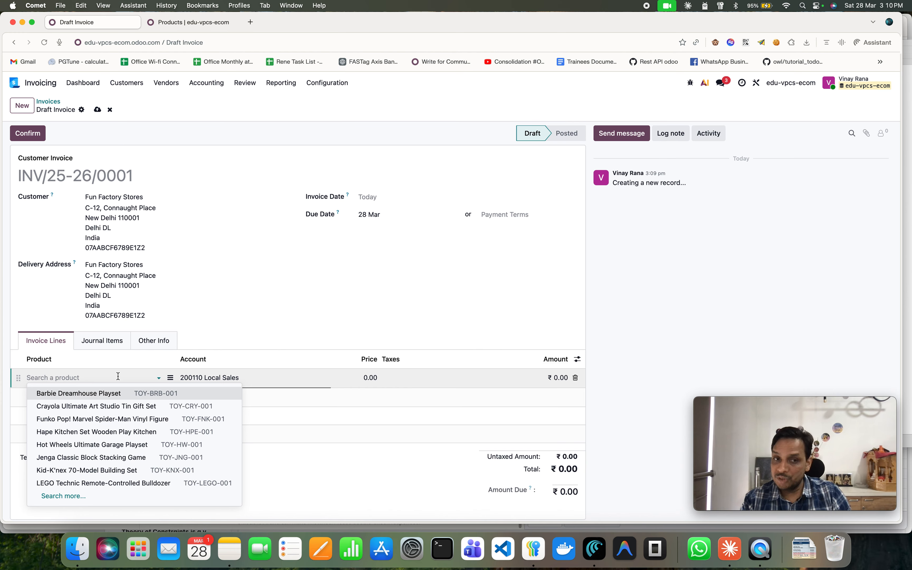
{"action": "left_click", "coordinate": [144, 393]}
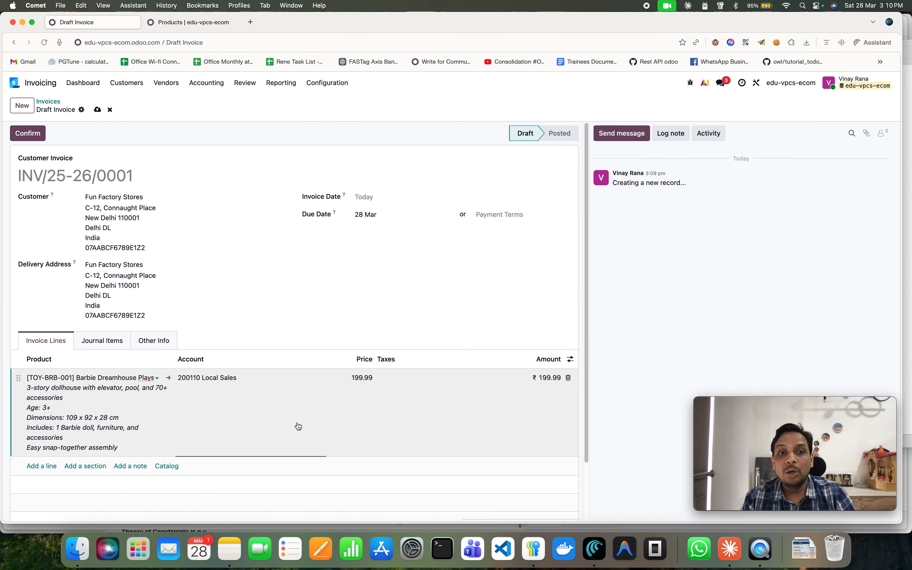
Show the Quantity and Disc.% columns in the invoice lines.
{"action": "scroll", "coordinate": [351, 409], "scroll_direction": "down", "scroll_amount": 3}
{"action": "left_click", "coordinate": [571, 293]}
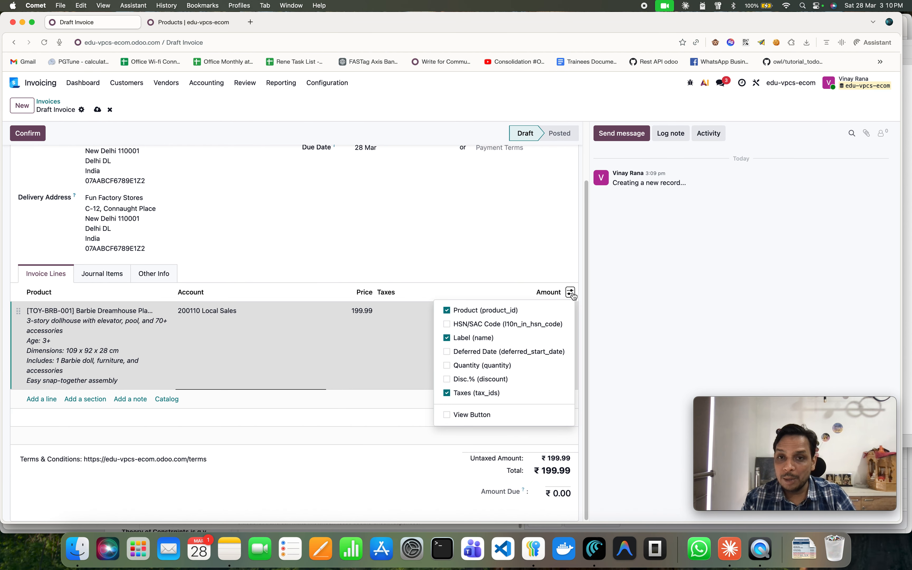
{"action": "left_click", "coordinate": [478, 366]}
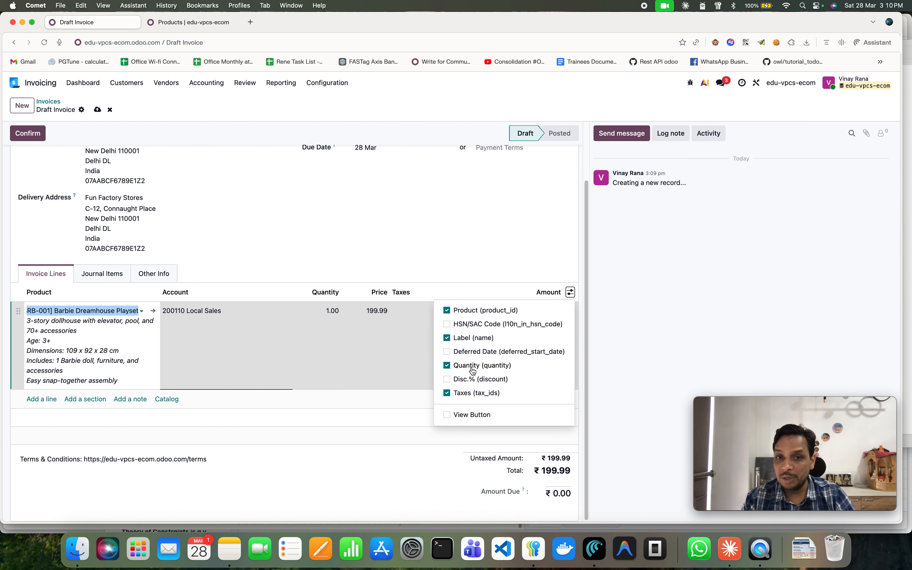
{"action": "left_click", "coordinate": [453, 379]}
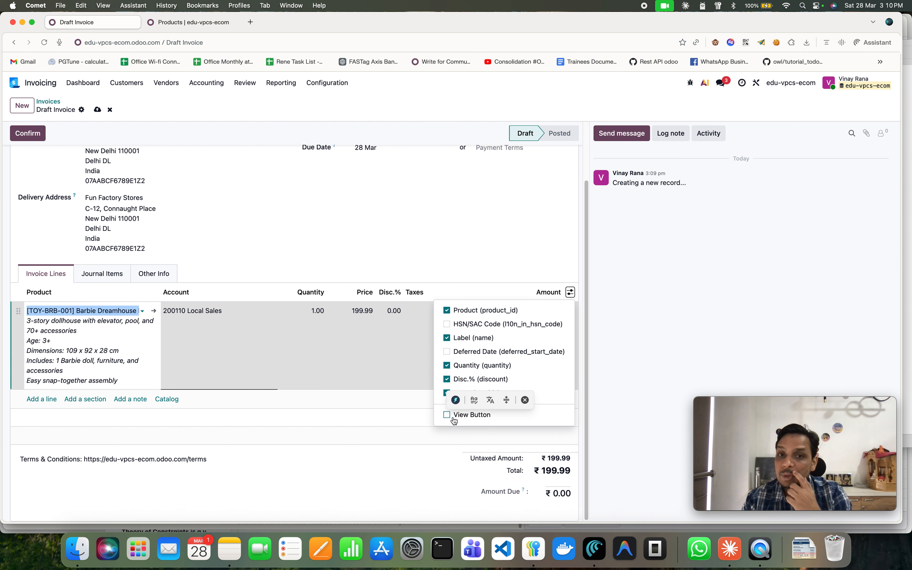
{"action": "left_click", "coordinate": [485, 272]}
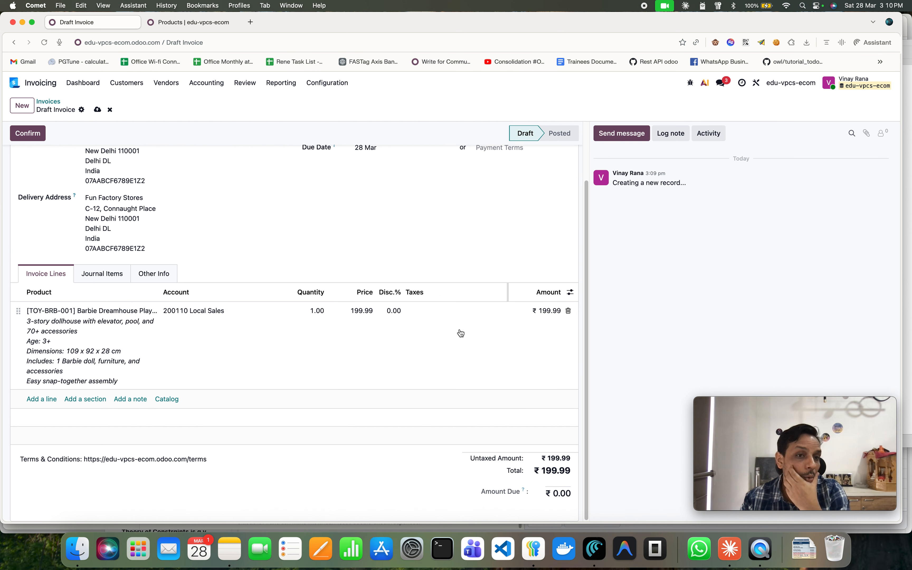
Set the Barbie Dreamhouse Playset line's quantity to 10.
{"action": "left_click", "coordinate": [302, 309]}
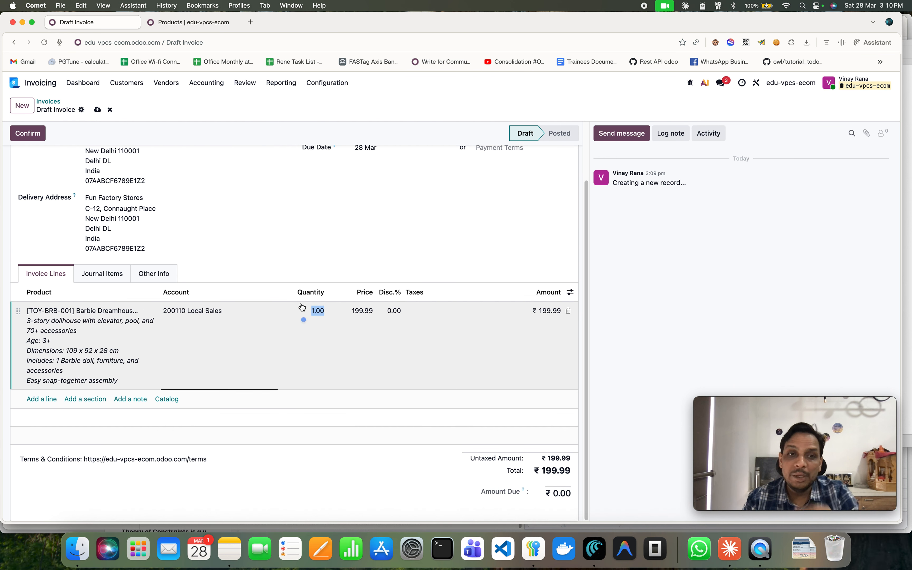
{"action": "type", "text": "10"}
{"action": "key", "text": "Tab"}
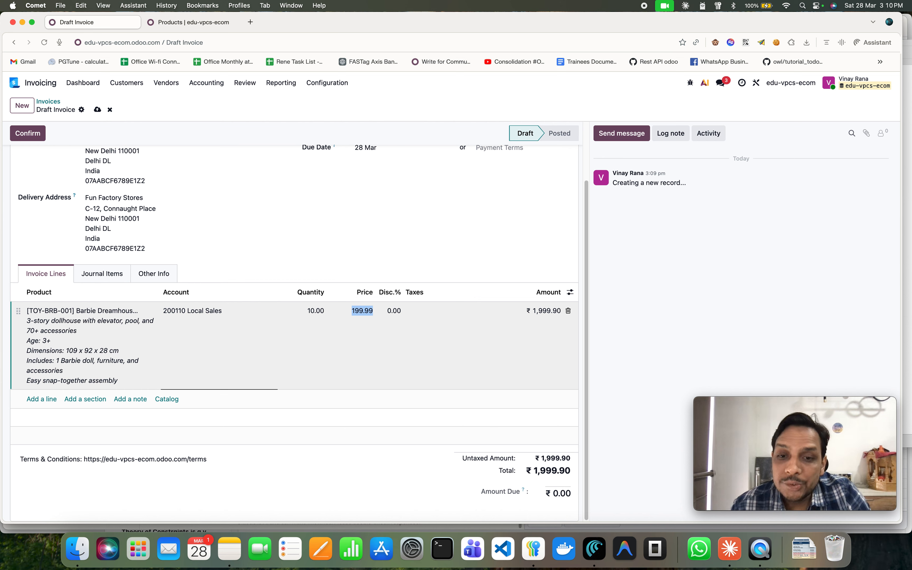
Add a line for the Kid-K'nex 70-Model Building Set with a quantity of 2.
{"action": "left_click", "coordinate": [42, 399]}
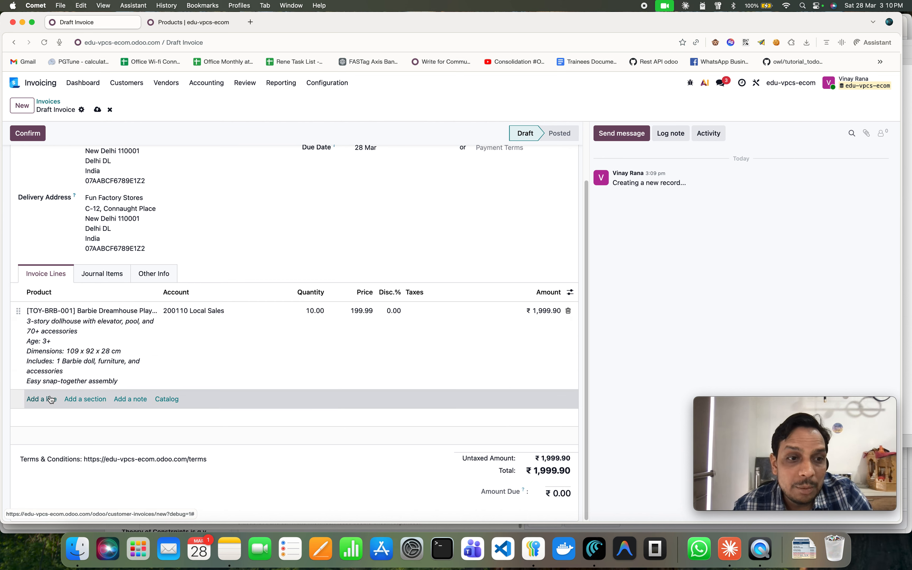
{"action": "left_click", "coordinate": [50, 398]}
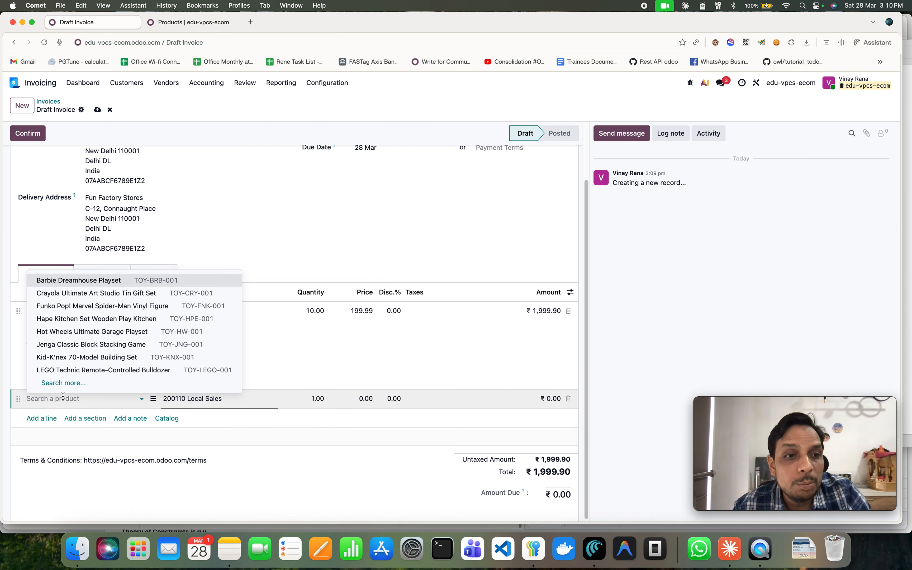
{"action": "left_click", "coordinate": [107, 363]}
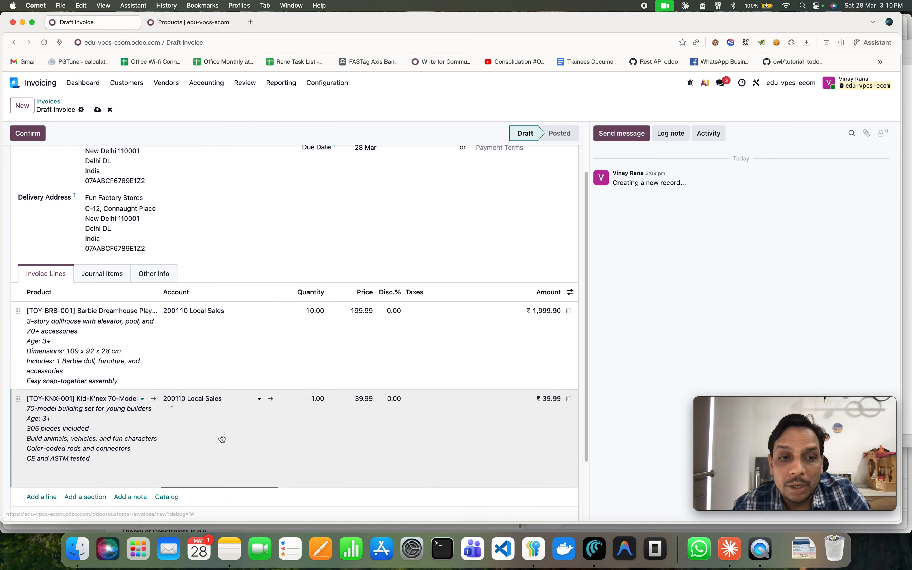
{"action": "left_click", "coordinate": [309, 399]}
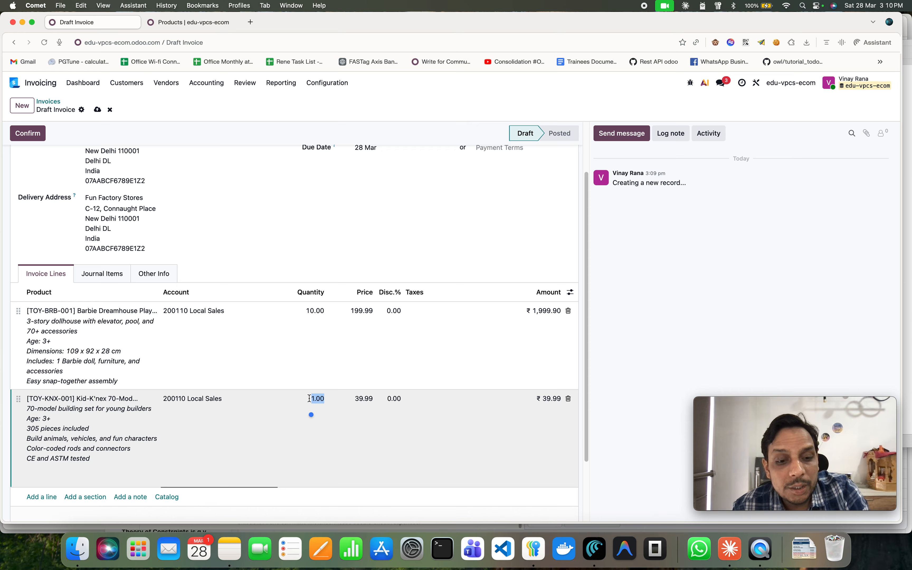
{"action": "type", "text": "2"}
{"action": "left_click", "coordinate": [369, 408]}
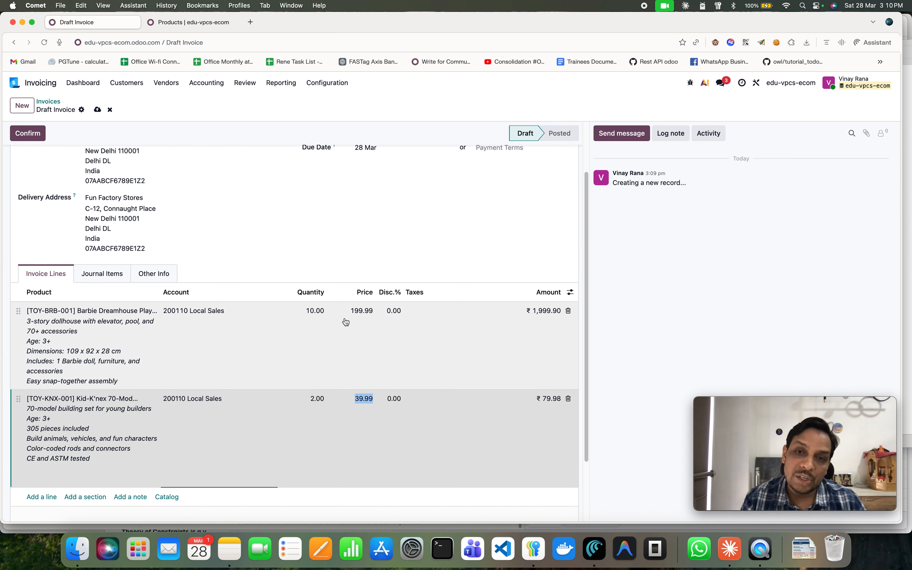
Save the draft invoice.
{"action": "scroll", "coordinate": [383, 408], "scroll_direction": "down", "scroll_amount": 2}
{"action": "scroll", "coordinate": [383, 408], "scroll_direction": "up", "scroll_amount": 5}
{"action": "left_click", "coordinate": [97, 110]}
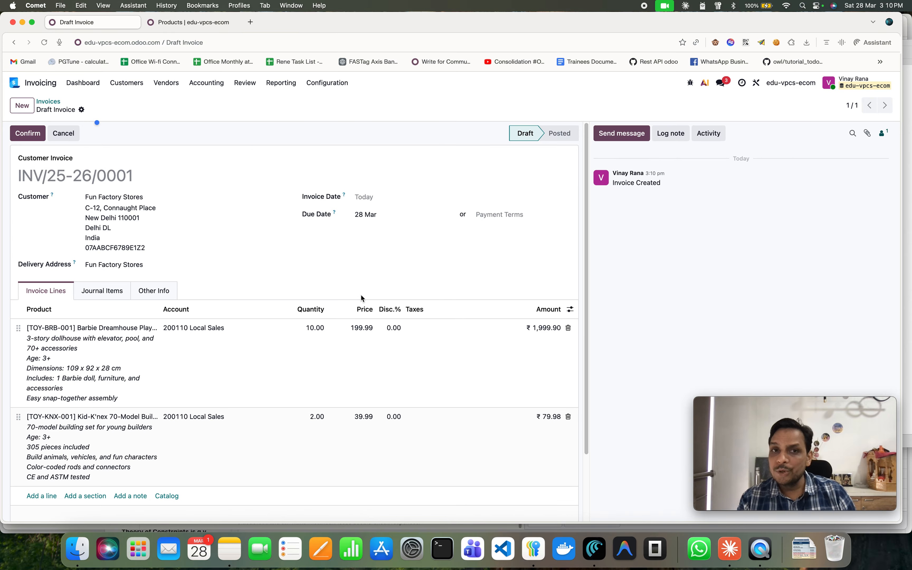
Confirm the invoice to post it.
{"action": "scroll", "coordinate": [377, 422], "scroll_direction": "down", "scroll_amount": 2}
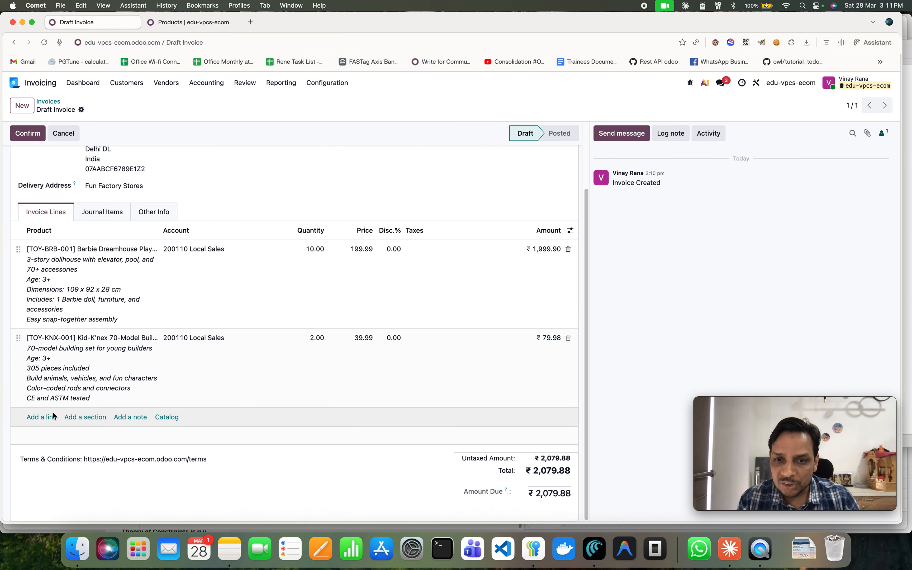
{"action": "scroll", "coordinate": [53, 413], "scroll_direction": "up", "scroll_amount": 3}
{"action": "left_click", "coordinate": [21, 133]}
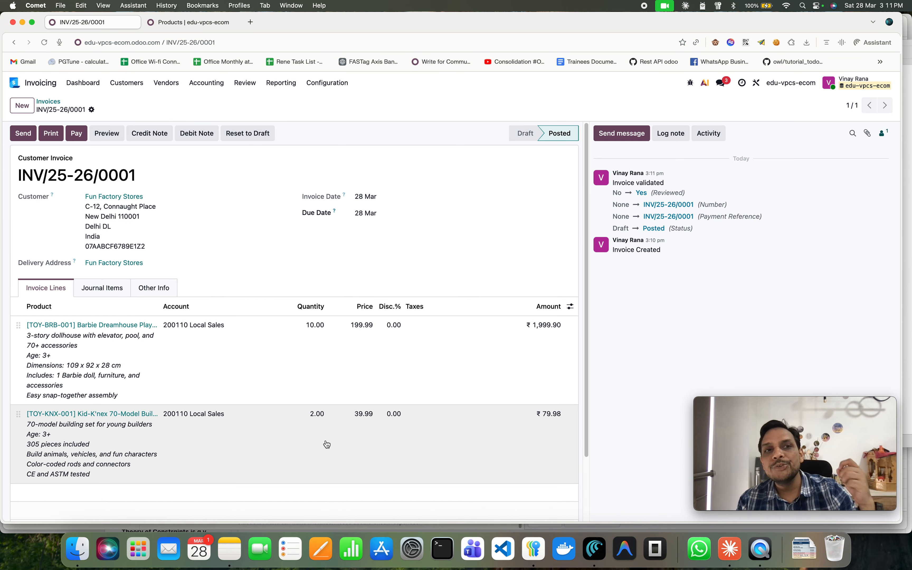
Start sending the posted invoice, opening the document layout configuration.
{"action": "scroll", "coordinate": [310, 385], "scroll_direction": "down", "scroll_amount": 3}
{"action": "scroll", "coordinate": [310, 386], "scroll_direction": "up", "scroll_amount": 3}
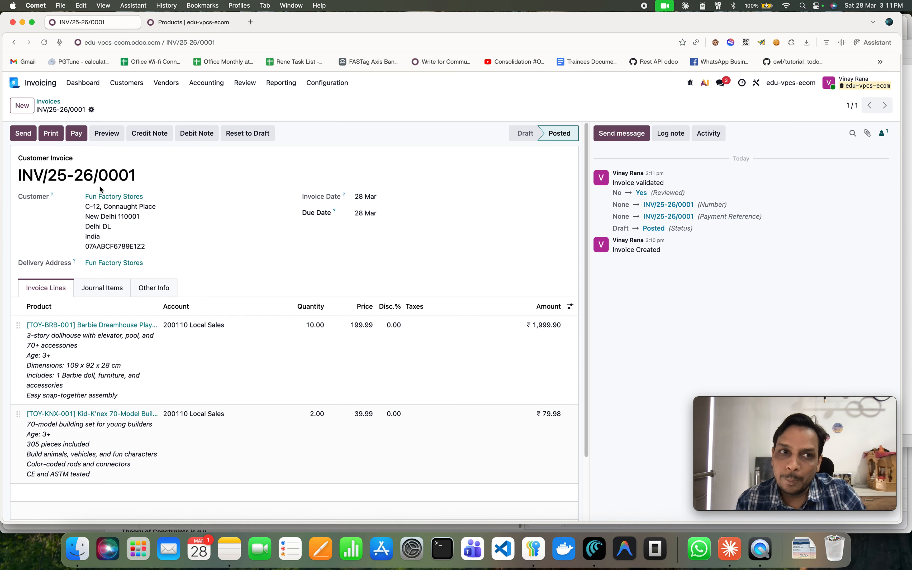
{"action": "left_click", "coordinate": [23, 133]}
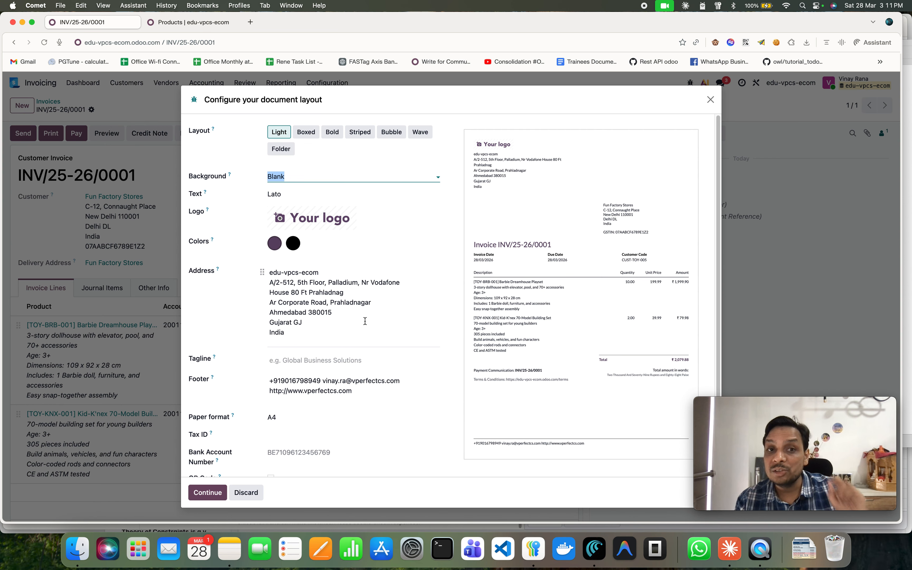
Replace the company logo in the document layout with the Vperfectcs_main.png image from iCloud Drive.
{"action": "left_click", "coordinate": [274, 223]}
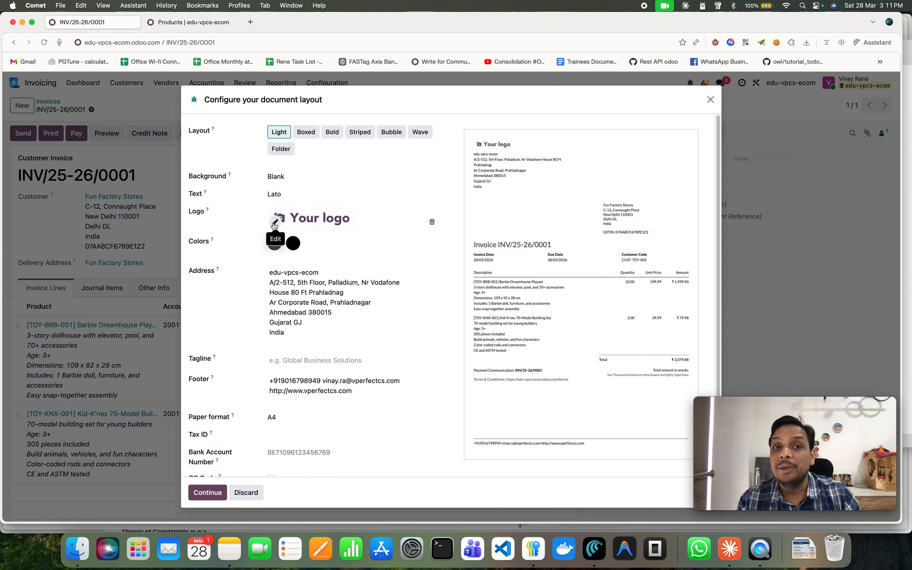
{"action": "left_click", "coordinate": [272, 223]}
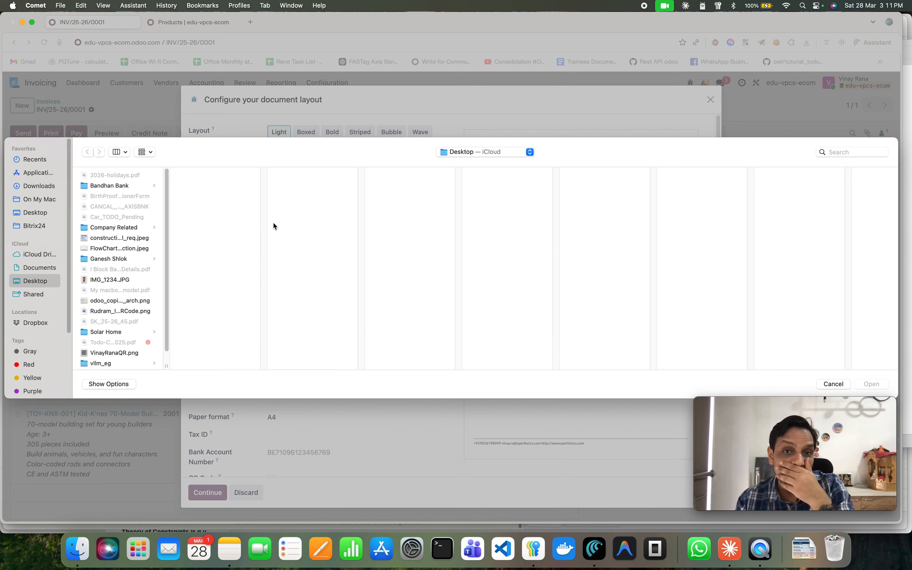
{"action": "scroll", "coordinate": [126, 331], "scroll_direction": "down", "scroll_amount": 1}
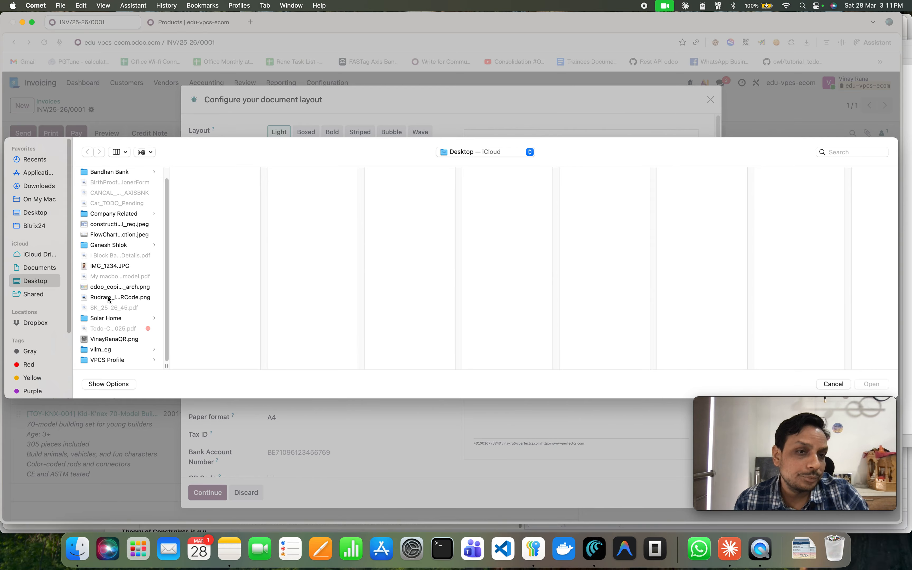
{"action": "left_click", "coordinate": [44, 268]}
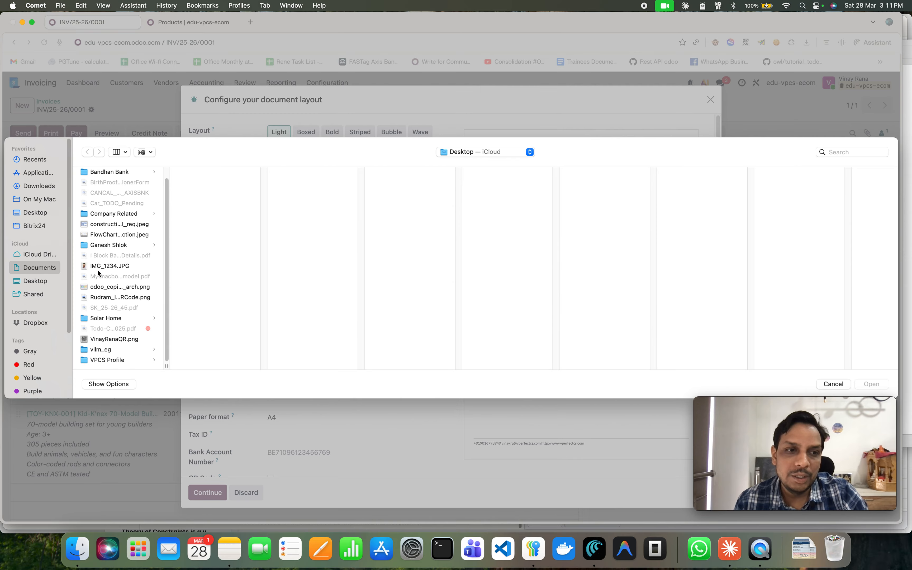
{"action": "scroll", "coordinate": [124, 299], "scroll_direction": "down", "scroll_amount": 10}
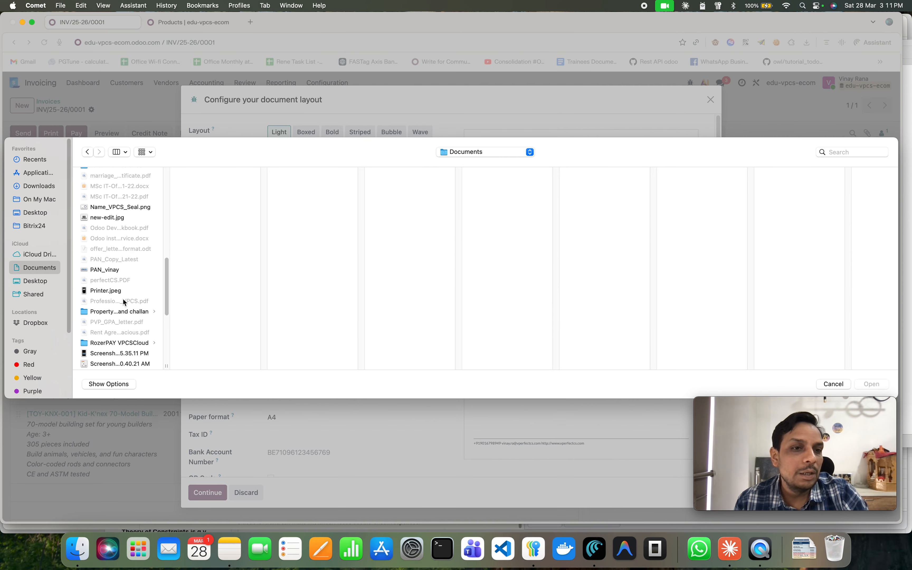
{"action": "scroll", "coordinate": [124, 299], "scroll_direction": "down", "scroll_amount": 5}
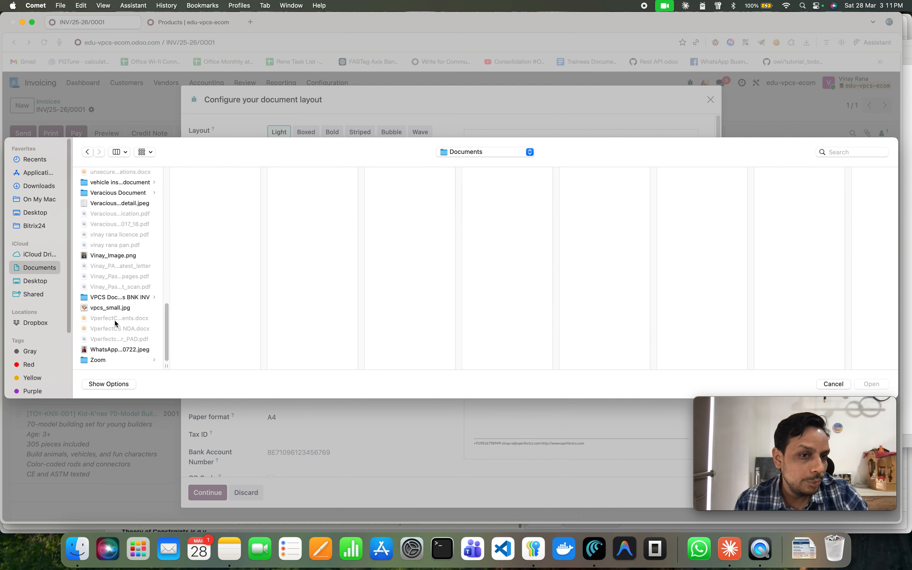
{"action": "scroll", "coordinate": [116, 315], "scroll_direction": "up", "scroll_amount": 4}
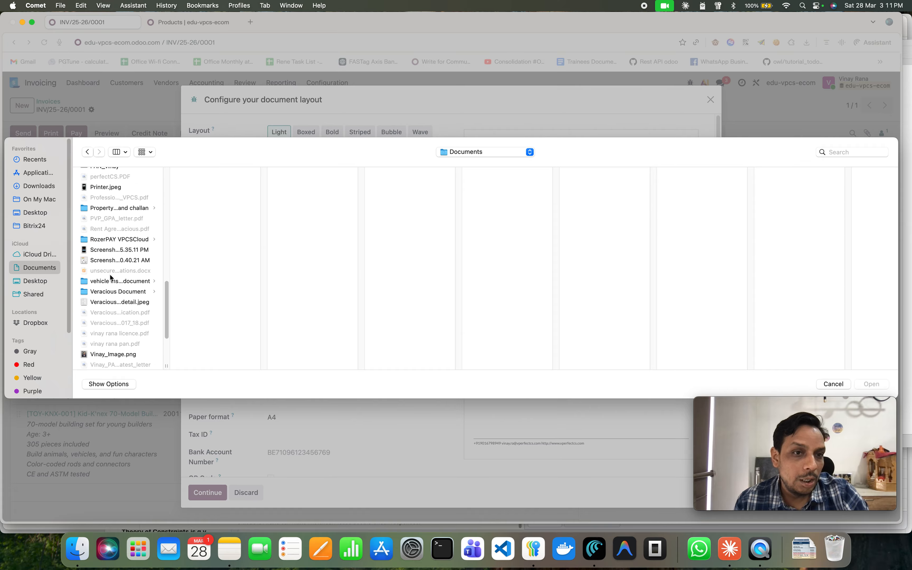
{"action": "scroll", "coordinate": [111, 278], "scroll_direction": "up", "scroll_amount": 5}
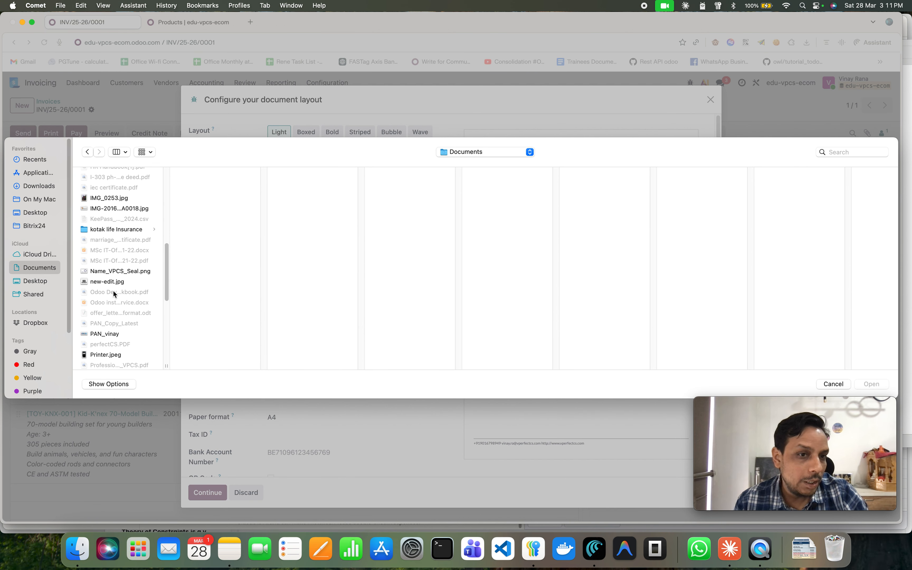
{"action": "scroll", "coordinate": [112, 268], "scroll_direction": "down", "scroll_amount": 6}
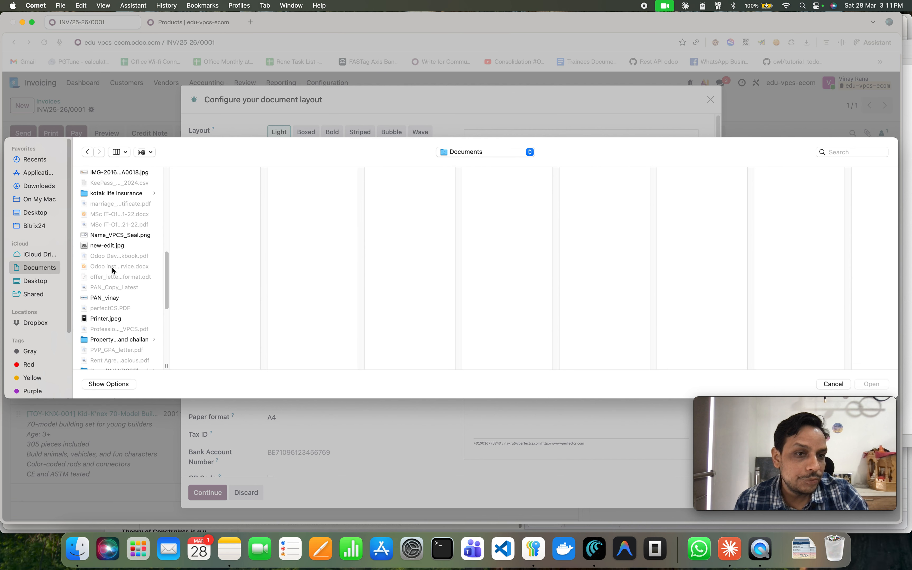
{"action": "scroll", "coordinate": [123, 298], "scroll_direction": "down", "scroll_amount": 3}
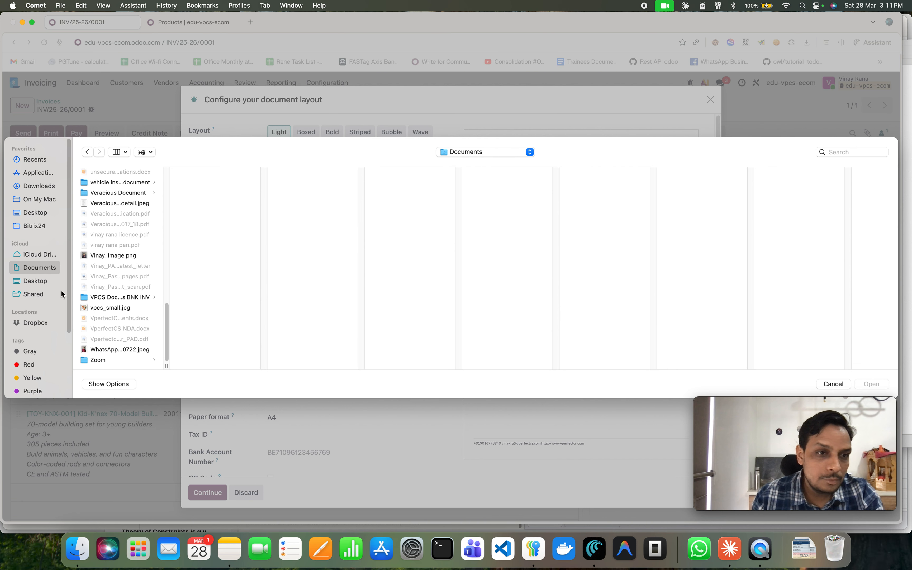
{"action": "left_click", "coordinate": [38, 253]}
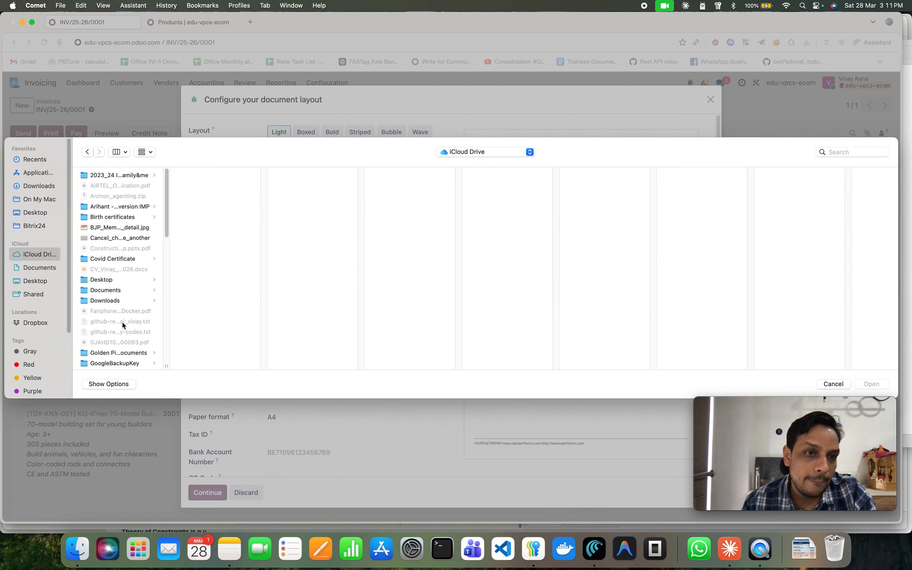
{"action": "scroll", "coordinate": [125, 320], "scroll_direction": "down", "scroll_amount": 3}
{"action": "scroll", "coordinate": [125, 318], "scroll_direction": "down", "scroll_amount": 10}
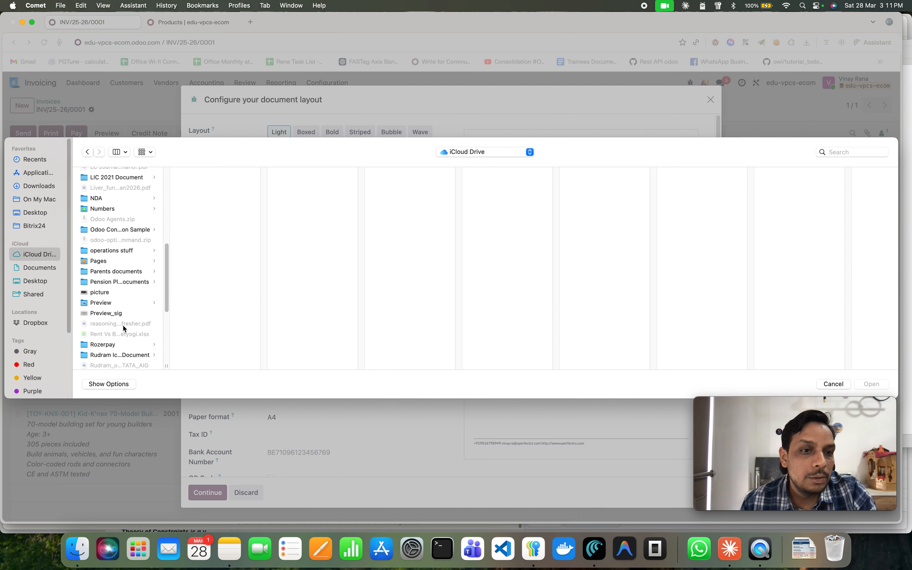
{"action": "scroll", "coordinate": [125, 328], "scroll_direction": "down", "scroll_amount": 5}
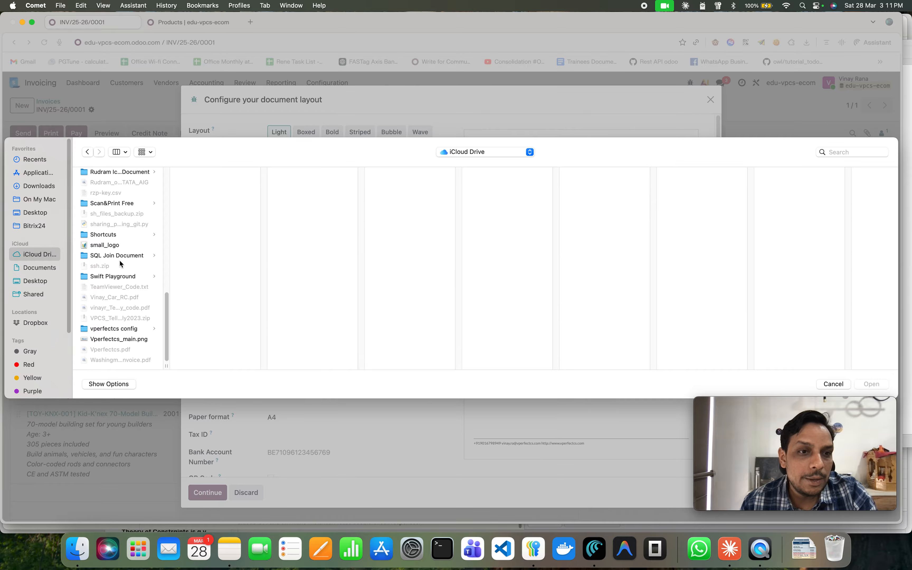
{"action": "left_click", "coordinate": [119, 340]}
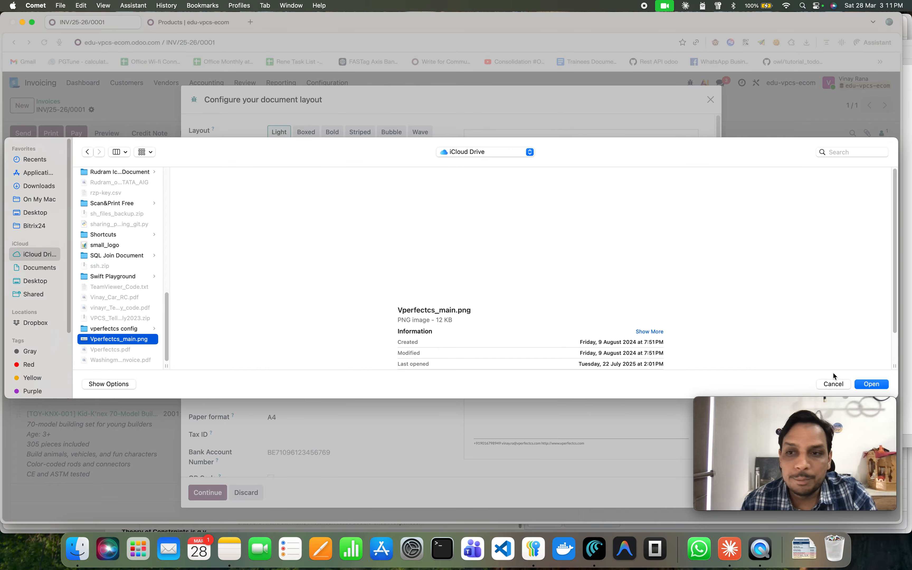
{"action": "left_click", "coordinate": [880, 385]}
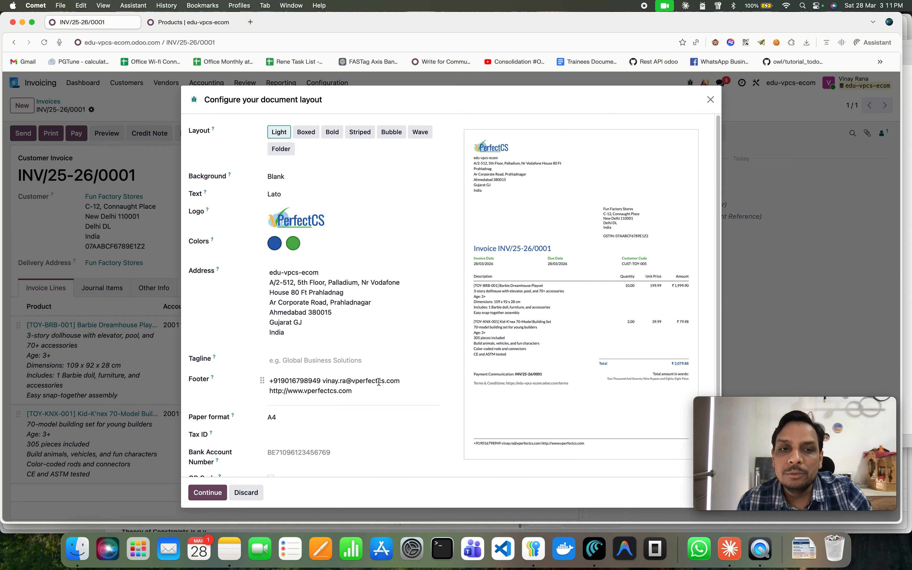
Try the Boxed, Bold and Striped layouts and settle on the Bubble document layout.
{"action": "scroll", "coordinate": [329, 340], "scroll_direction": "down", "scroll_amount": 2}
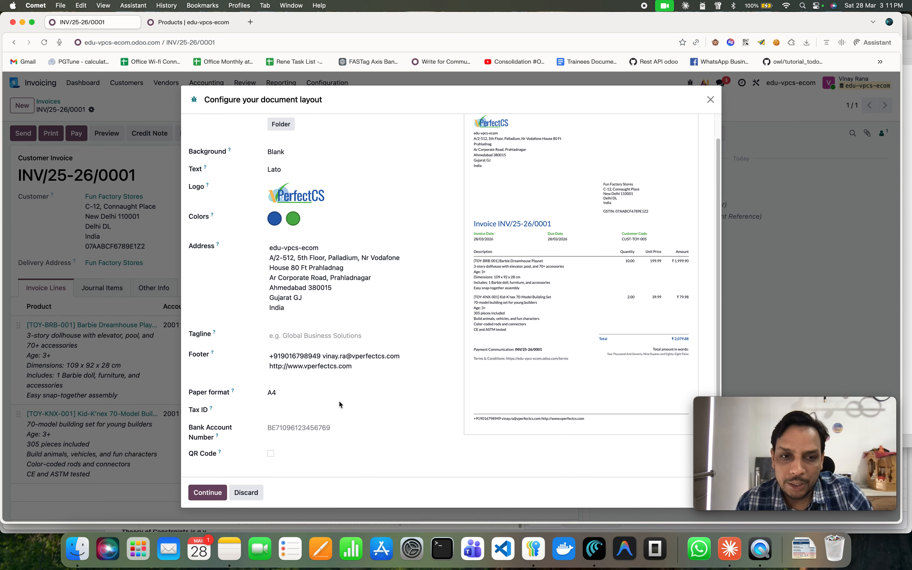
{"action": "scroll", "coordinate": [326, 286], "scroll_direction": "up", "scroll_amount": 2}
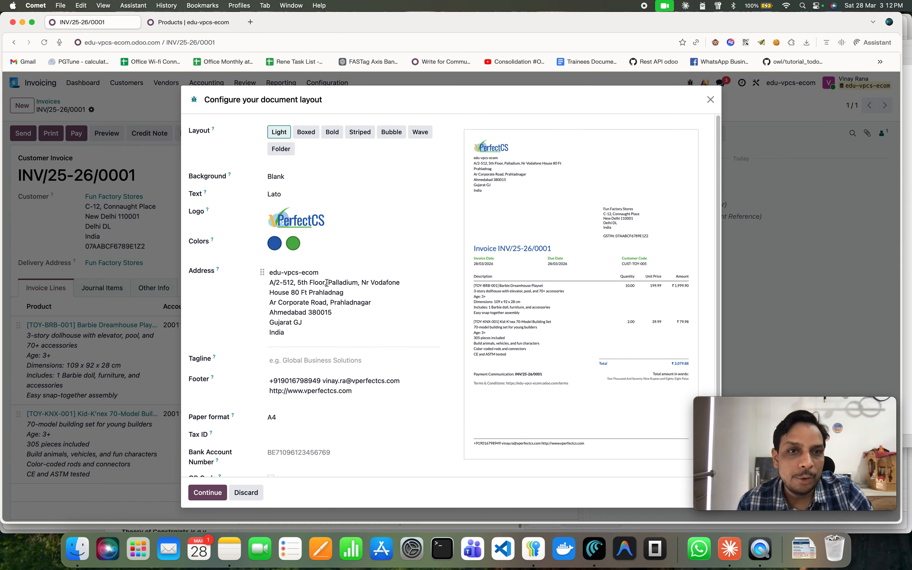
{"action": "left_click", "coordinate": [313, 135]}
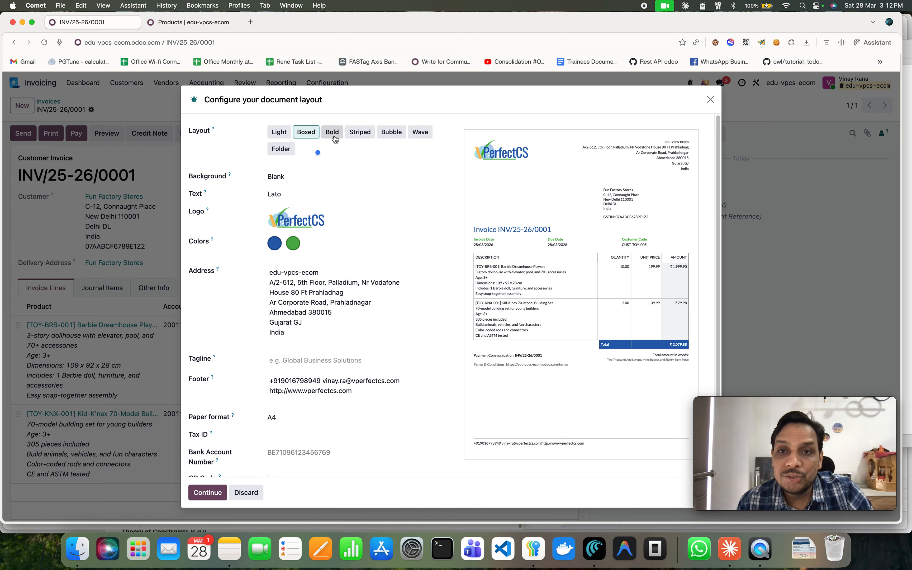
{"action": "left_click", "coordinate": [333, 136]}
{"action": "left_click", "coordinate": [360, 140]}
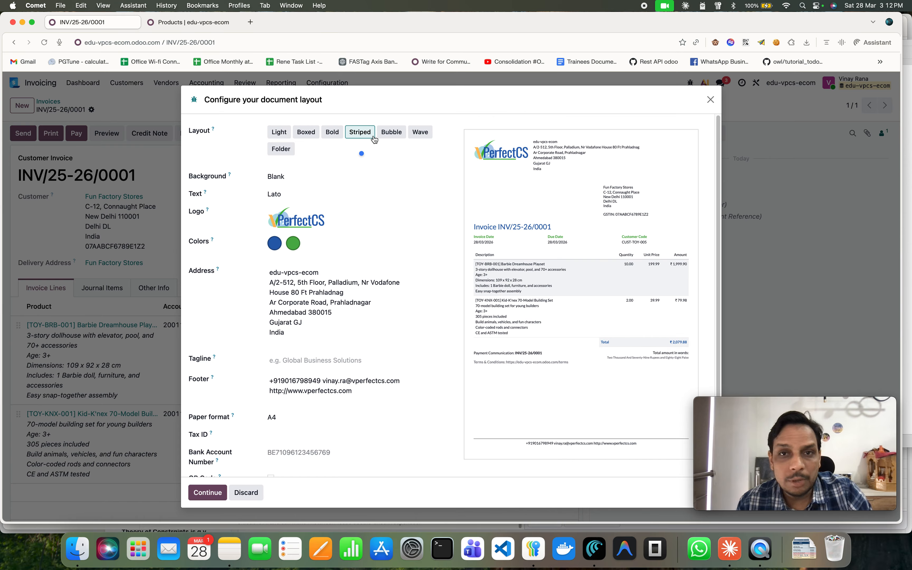
{"action": "left_click", "coordinate": [394, 138]}
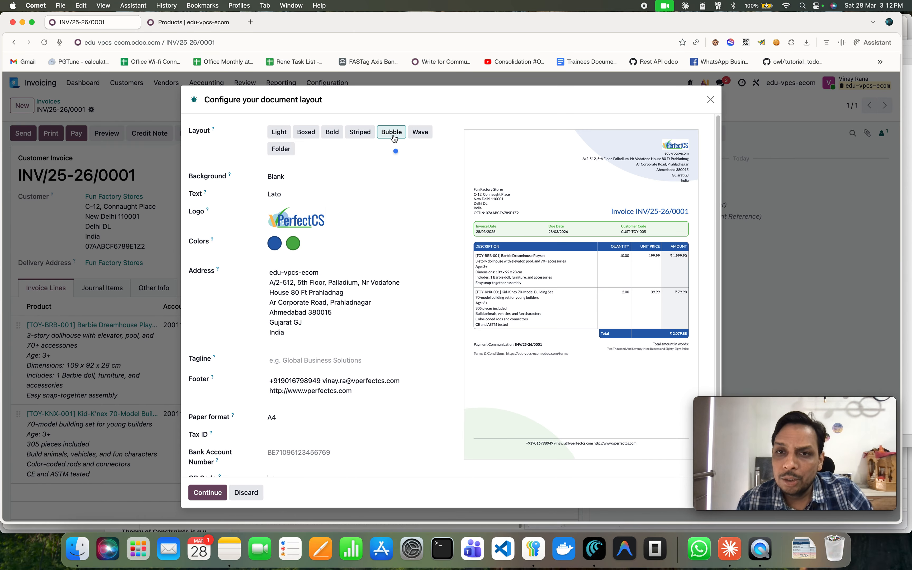
Continue from the layout setup and send the invoice by email to Fun Factory Stores with its PDF attached.
{"action": "left_click", "coordinate": [214, 498]}
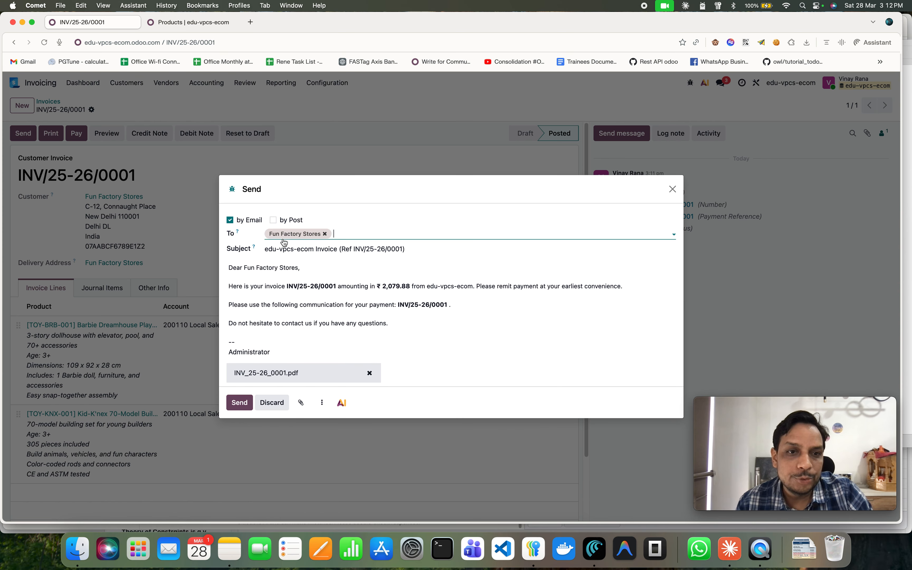
{"action": "left_click", "coordinate": [245, 404]}
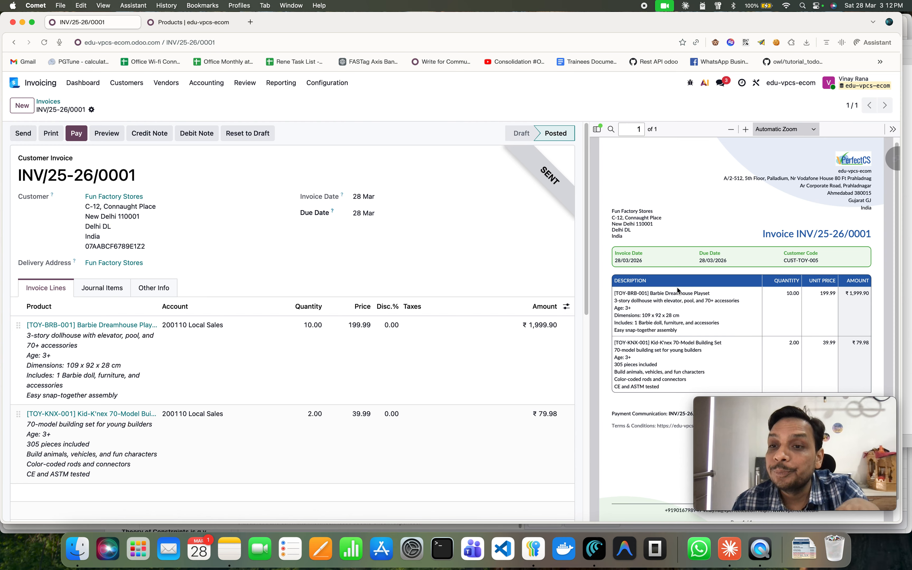
{"action": "scroll", "coordinate": [693, 283], "scroll_direction": "down", "scroll_amount": 1}
{"action": "scroll", "coordinate": [765, 294], "scroll_direction": "up", "scroll_amount": 1}
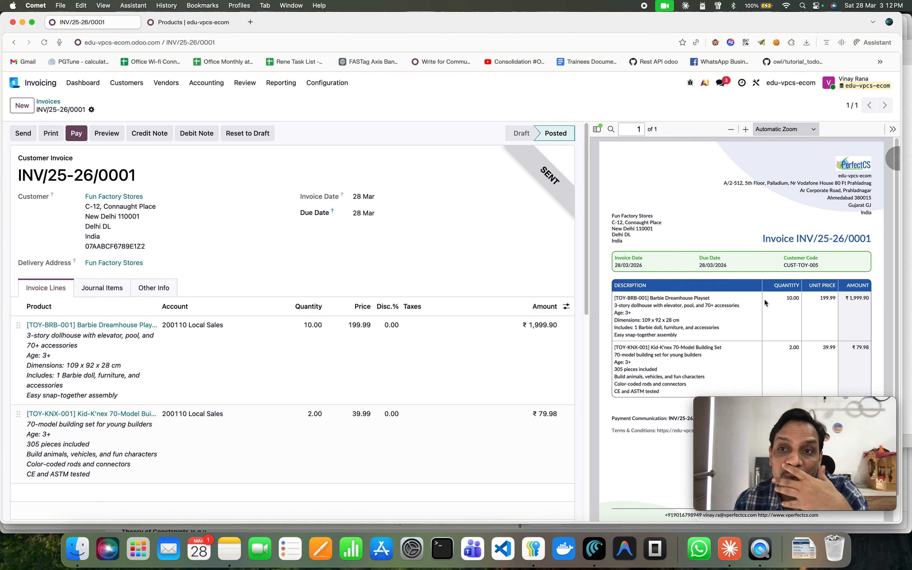
{"action": "scroll", "coordinate": [761, 298], "scroll_direction": "down", "scroll_amount": 1}
{"action": "scroll", "coordinate": [306, 404], "scroll_direction": "down", "scroll_amount": 10}
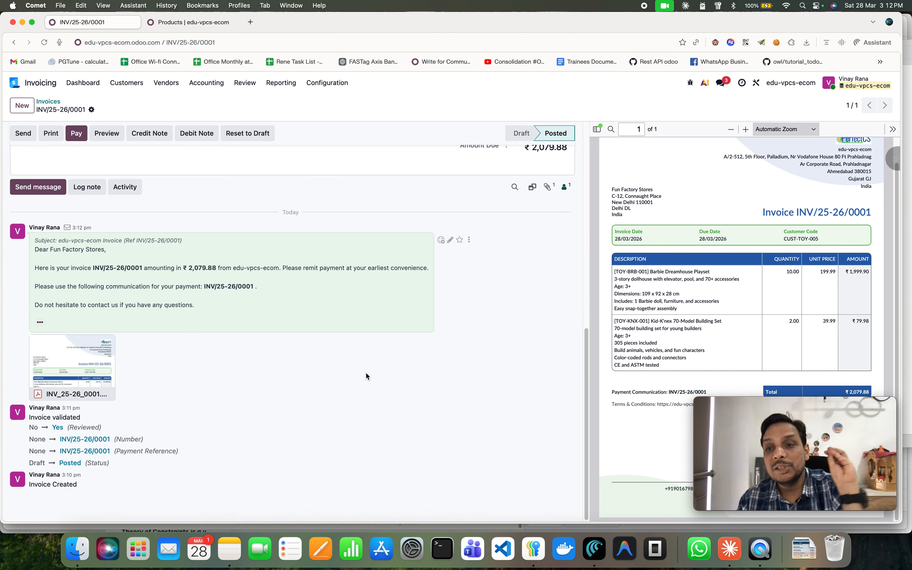
{"action": "scroll", "coordinate": [385, 388], "scroll_direction": "up", "scroll_amount": 10}
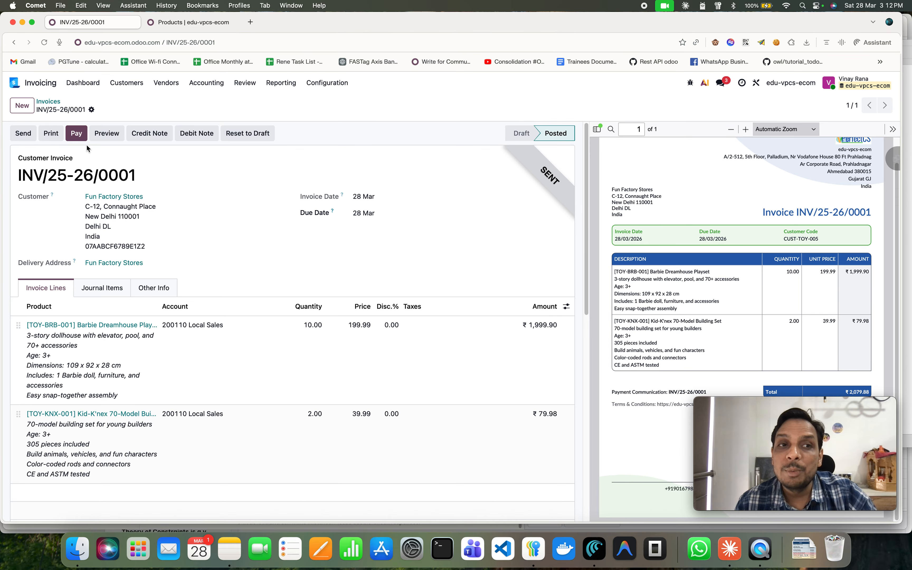
Register the invoice's full payment through the Bank journal.
{"action": "left_click", "coordinate": [79, 134]}
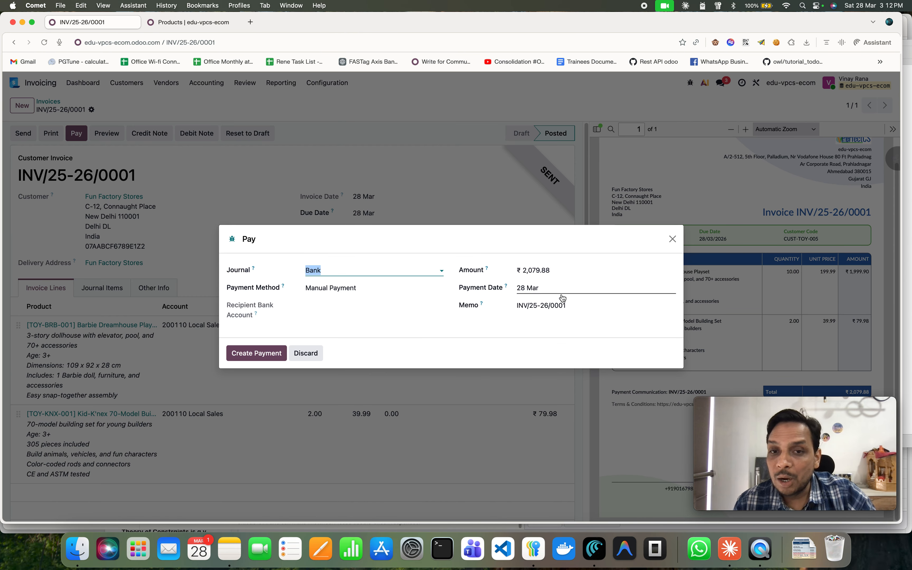
{"action": "left_click", "coordinate": [254, 355]}
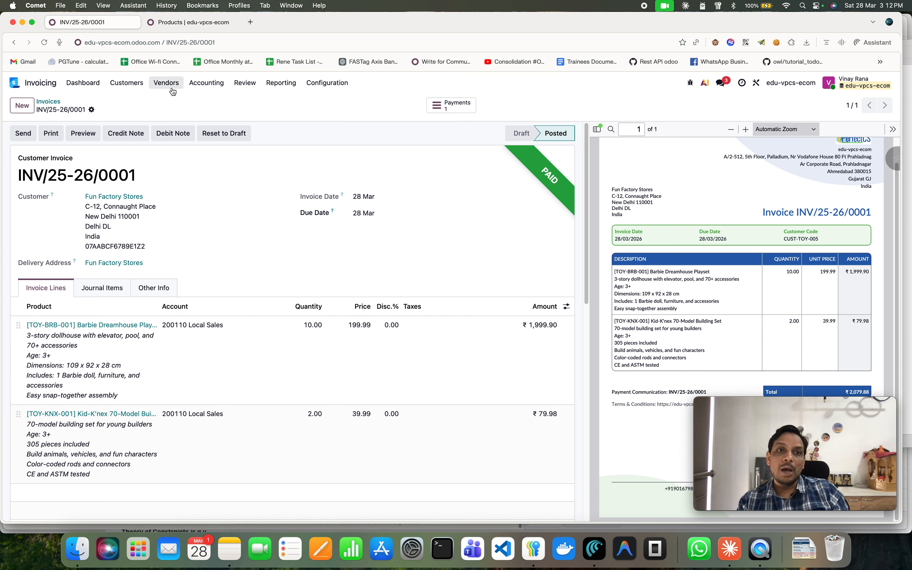
Create a new vendor bill and select Funcraft Plastics Ltd. as the vendor.
{"action": "left_click", "coordinate": [171, 86]}
{"action": "left_click", "coordinate": [172, 88]}
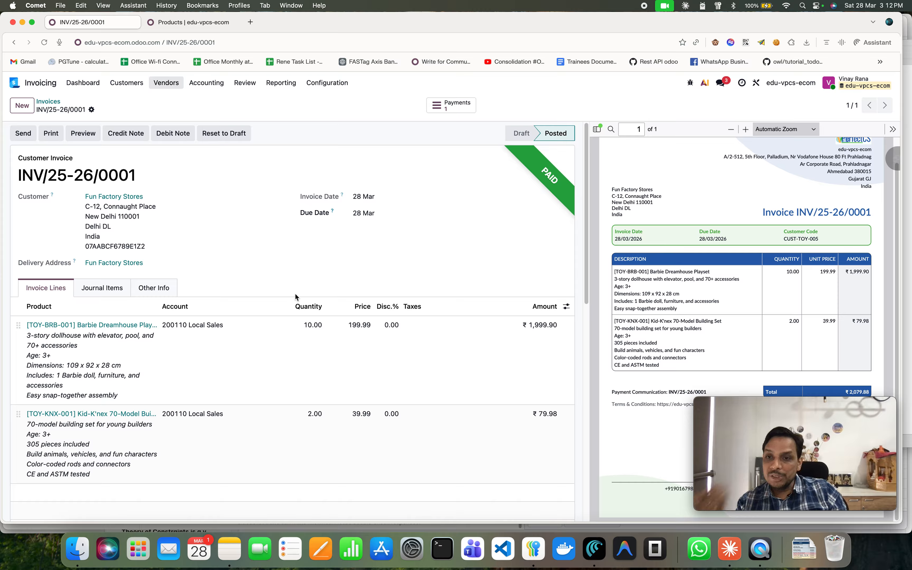
{"action": "left_click", "coordinate": [161, 82]}
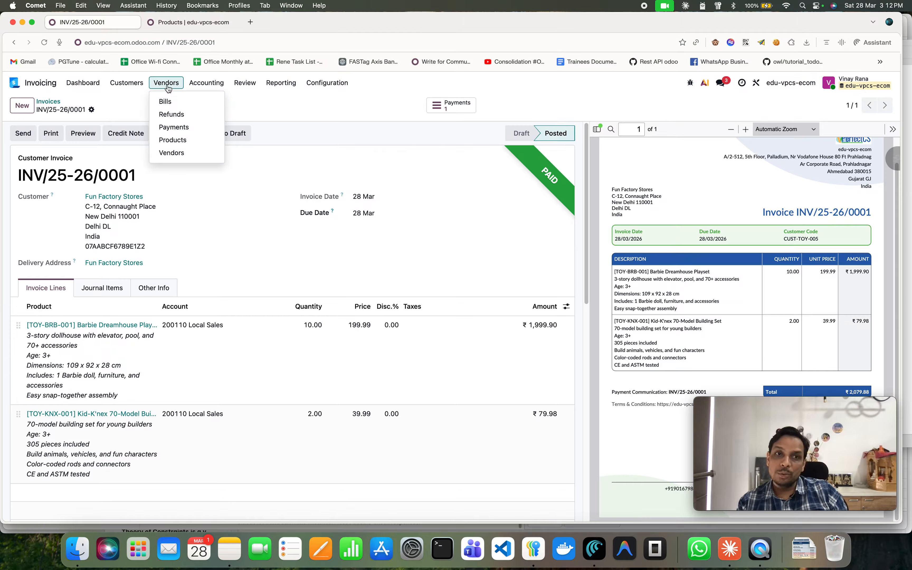
{"action": "left_click", "coordinate": [166, 100]}
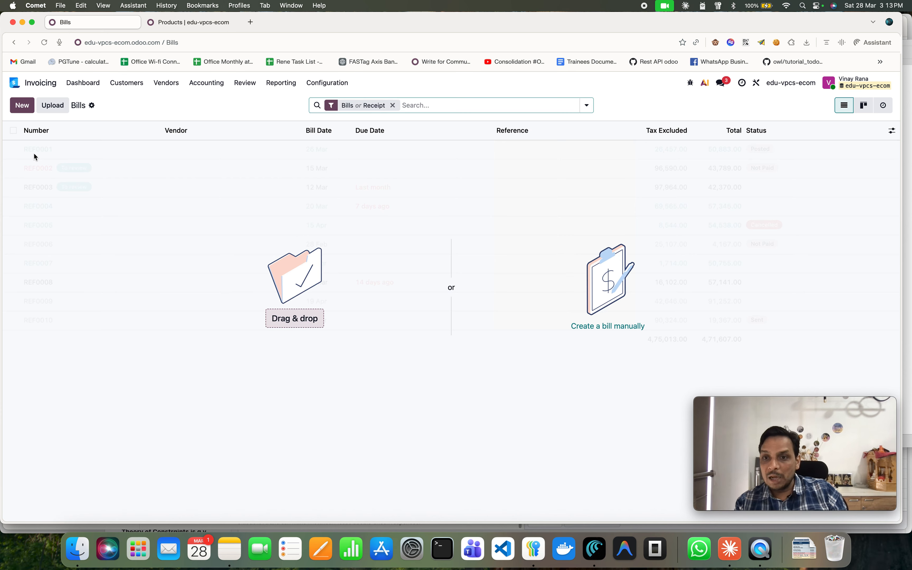
{"action": "left_click", "coordinate": [29, 107]}
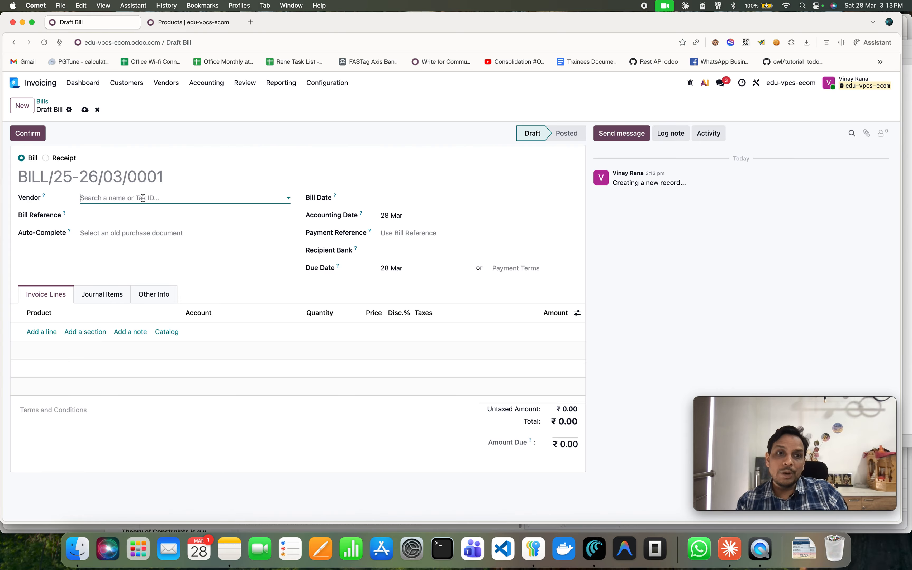
{"action": "left_click", "coordinate": [143, 198]}
{"action": "left_click", "coordinate": [155, 259]}
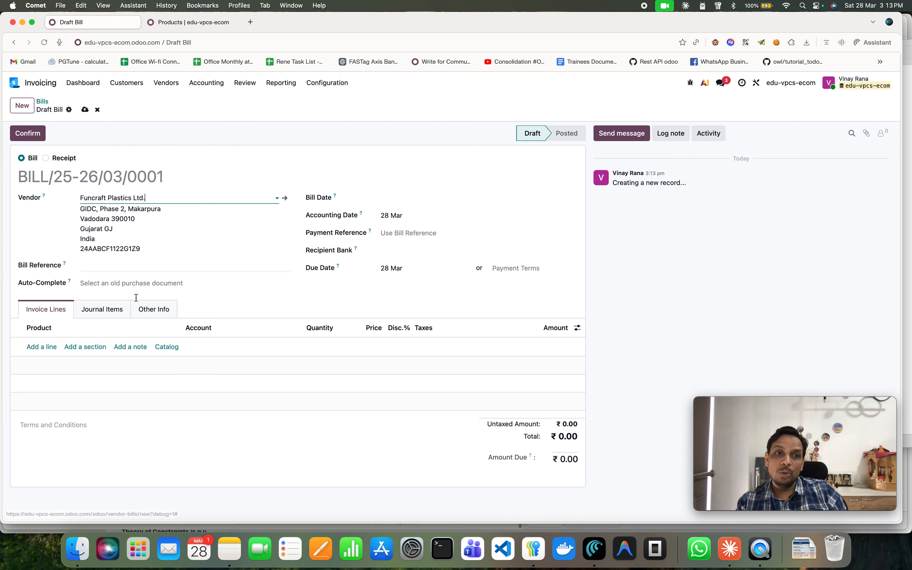
Add three bill lines for Hape Kitchen Set Wooden Play, Kid-K'nex 70-Model Building Set and Funko Pop! Marvel Spider-Man products.
{"action": "left_click", "coordinate": [44, 347]}
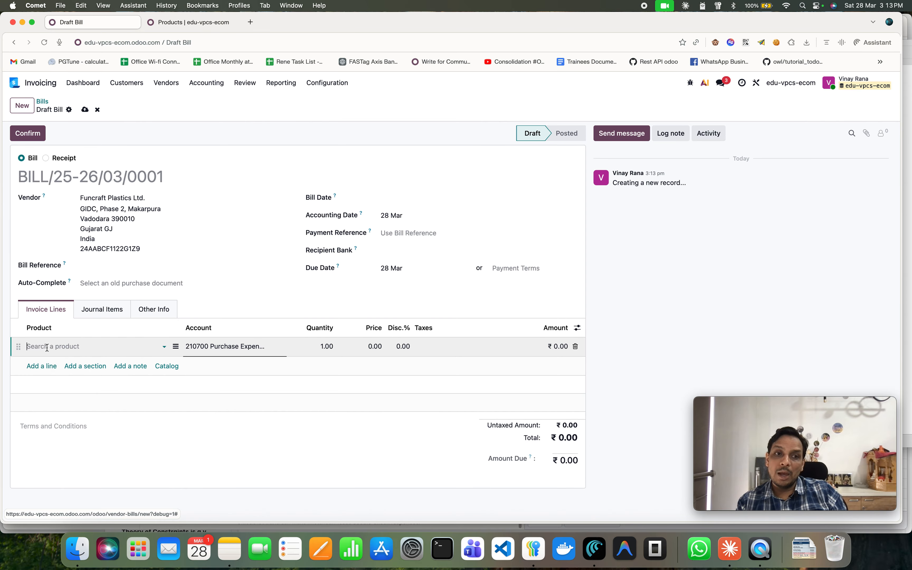
{"action": "left_click", "coordinate": [46, 347]}
{"action": "left_click", "coordinate": [98, 400]}
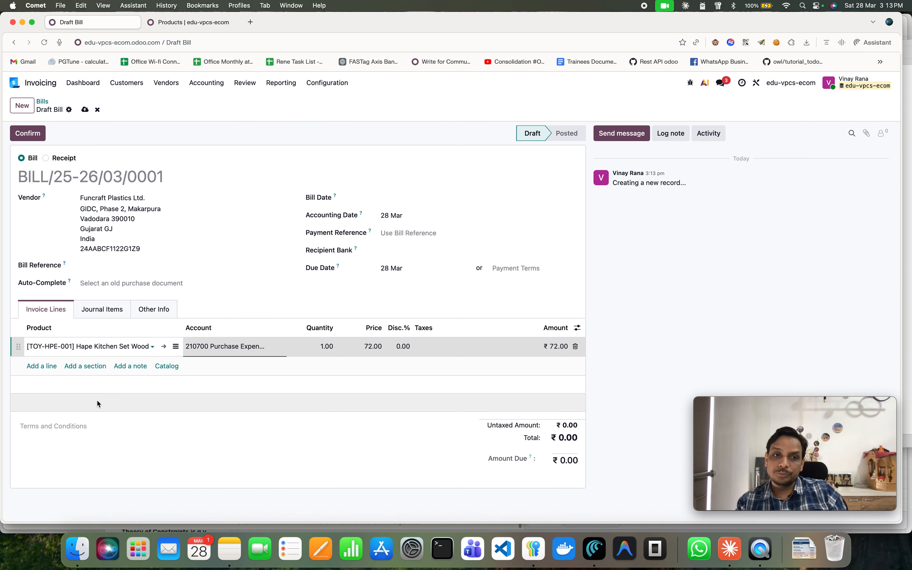
{"action": "left_click", "coordinate": [41, 366]}
{"action": "left_click", "coordinate": [77, 368]}
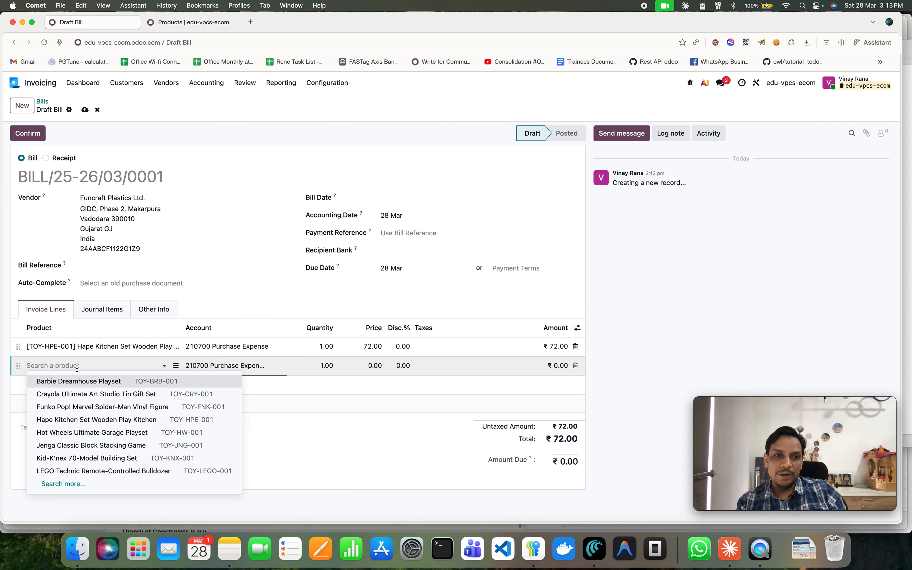
{"action": "left_click", "coordinate": [131, 459]}
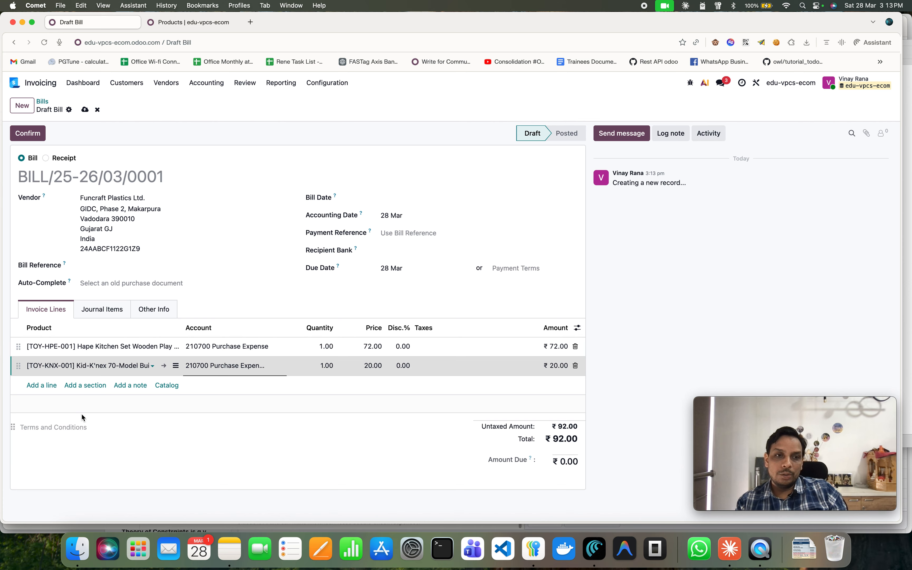
{"action": "left_click", "coordinate": [51, 386]}
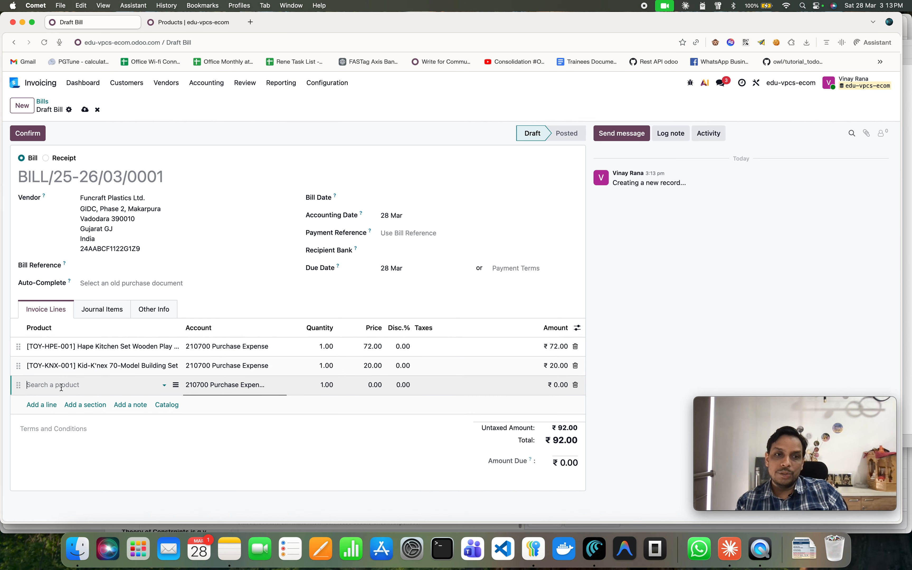
{"action": "left_click", "coordinate": [61, 384]}
{"action": "left_click", "coordinate": [160, 426]}
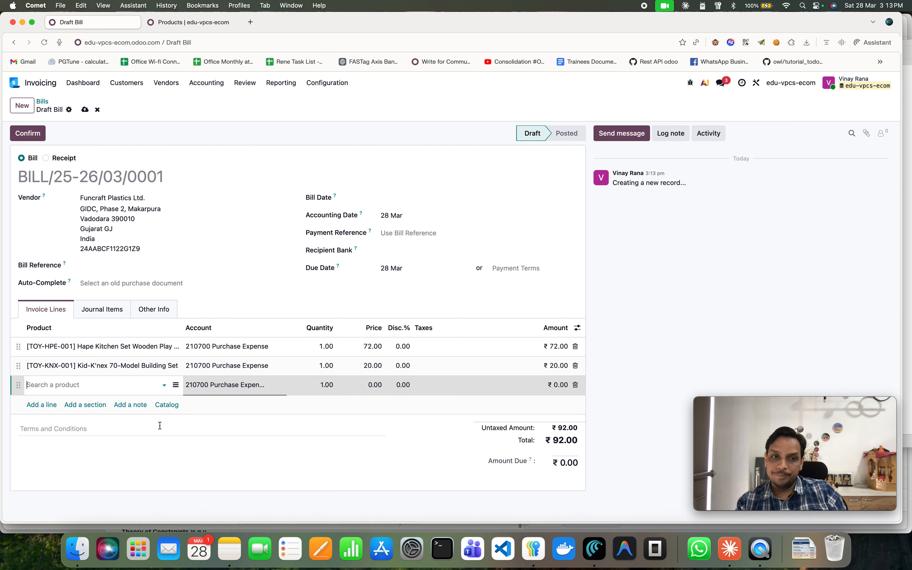
Set the line quantities to 10 for the Hape kitchen set, 5 for Kid-K'nex and 10 for Funko Pop.
{"action": "left_click", "coordinate": [307, 350]}
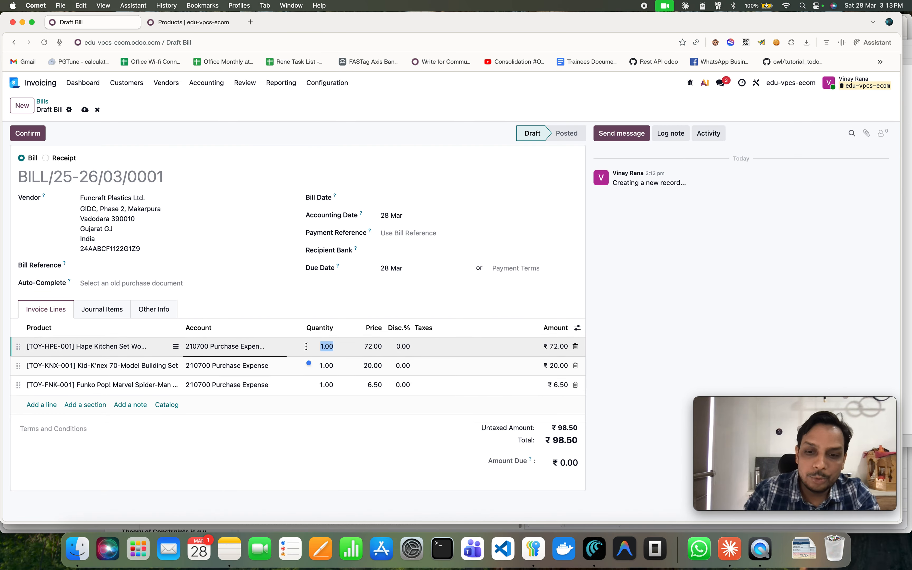
{"action": "type", "text": "10"}
{"action": "left_click", "coordinate": [316, 364]}
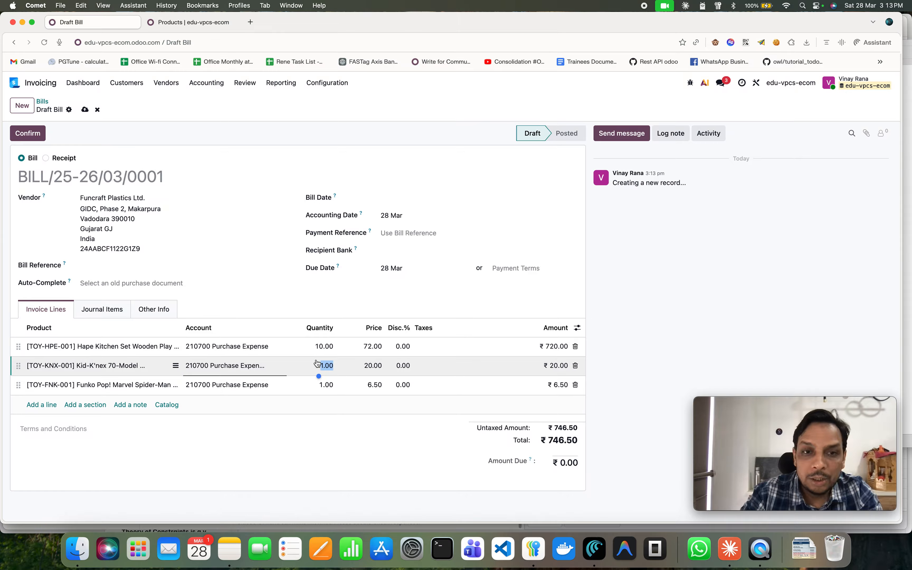
{"action": "type", "text": "5"}
{"action": "key", "text": "Tab"}
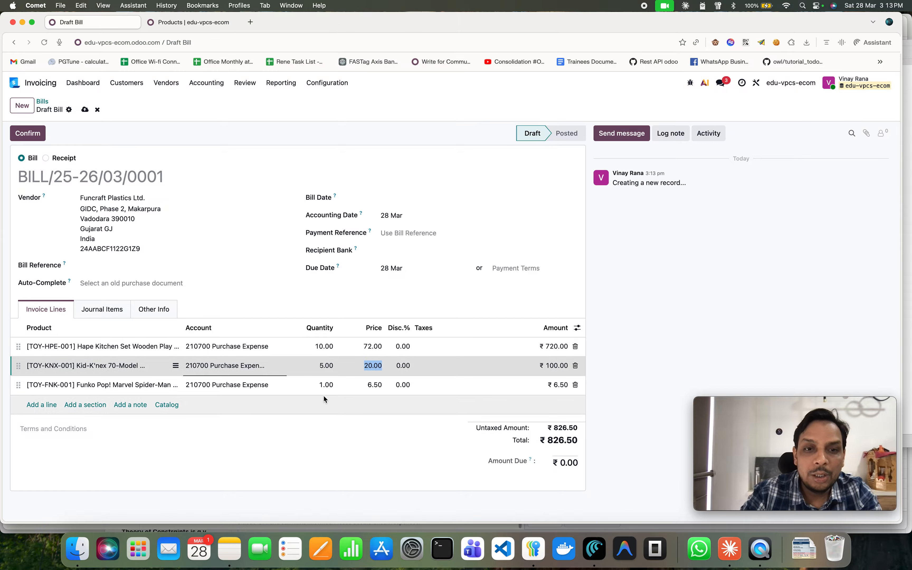
{"action": "left_click", "coordinate": [320, 392]}
{"action": "type", "text": "1"}
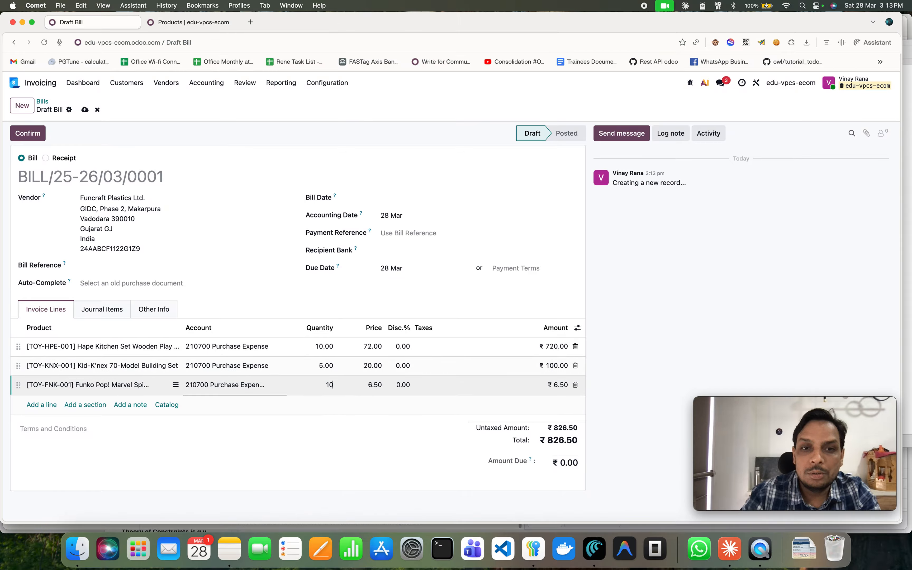
{"action": "key", "text": "Tab"}
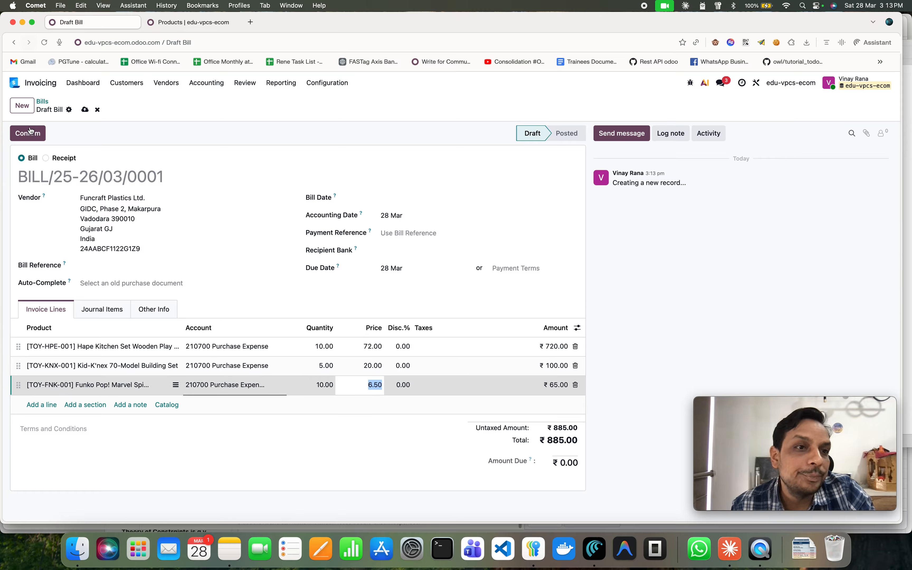
Set the bill date to 28 March and confirm the vendor bill.
{"action": "left_click", "coordinate": [31, 132]}
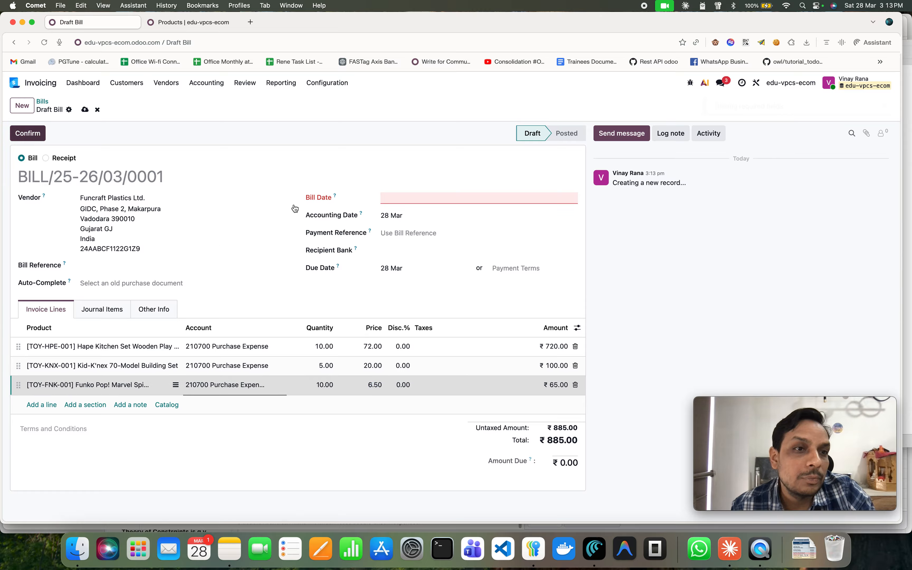
{"action": "left_click", "coordinate": [421, 204]}
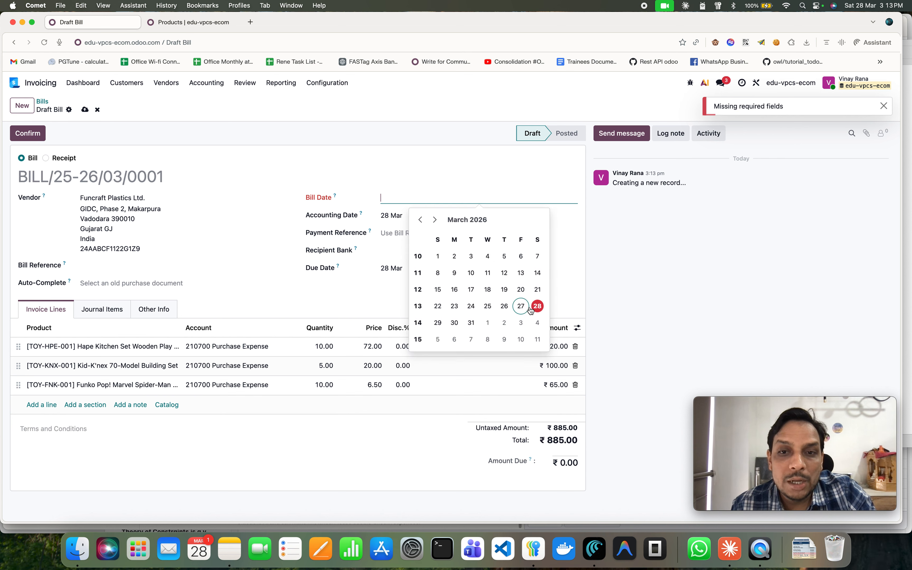
{"action": "left_click", "coordinate": [537, 306]}
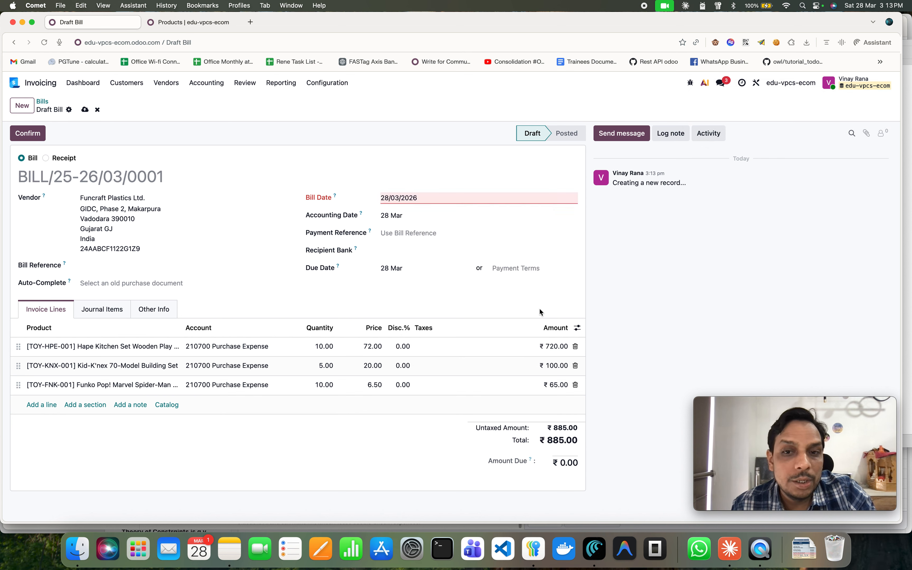
{"action": "left_click", "coordinate": [27, 133]}
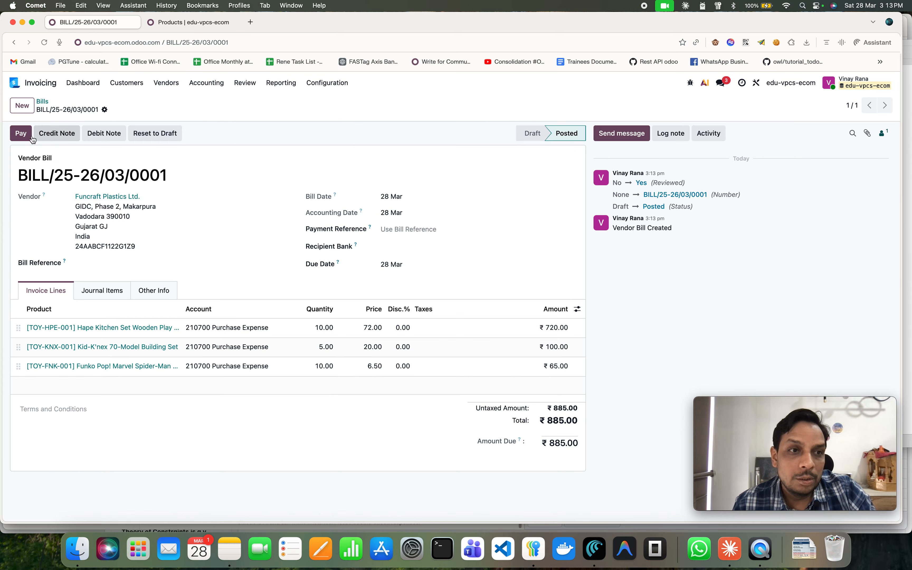
Register the full payment for the vendor bill.
{"action": "left_click", "coordinate": [21, 133]}
{"action": "left_click", "coordinate": [285, 357]}
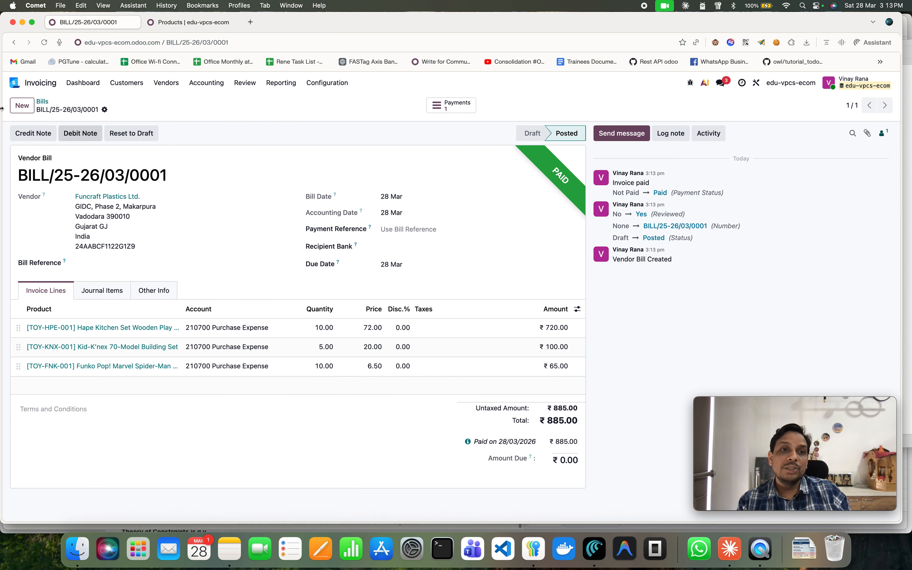
Open the Invoicing Profit and Loss report and set its period to March 2026.
{"action": "left_click", "coordinate": [14, 83]}
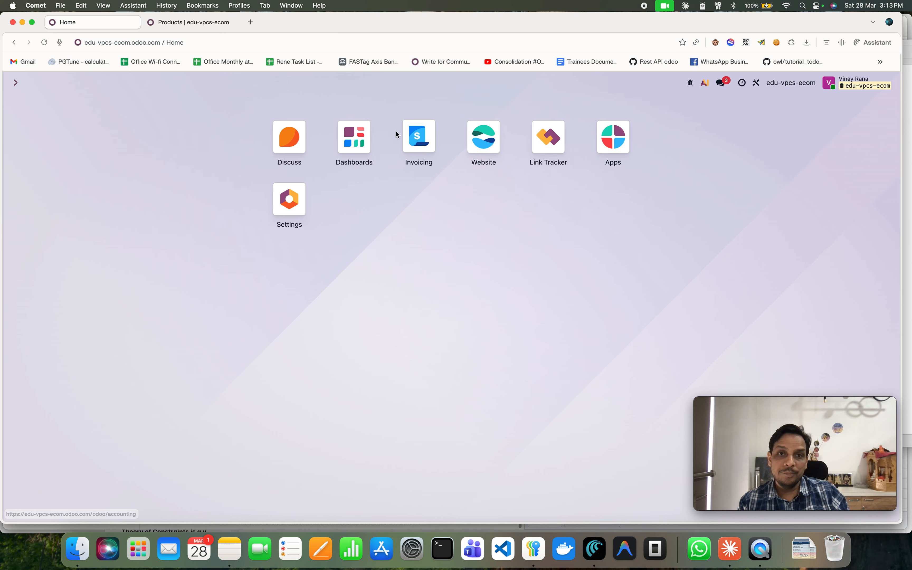
{"action": "left_click", "coordinate": [399, 134]}
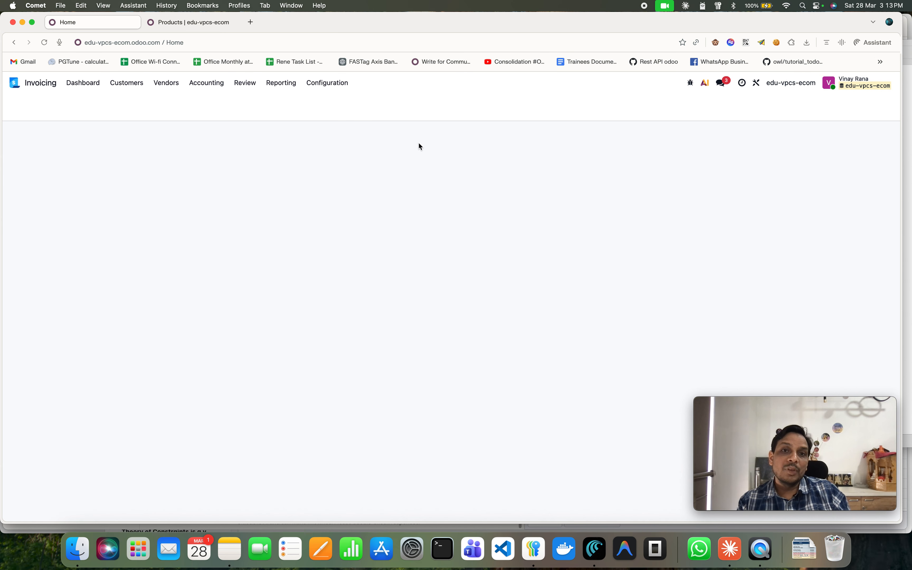
{"action": "left_click", "coordinate": [277, 86]}
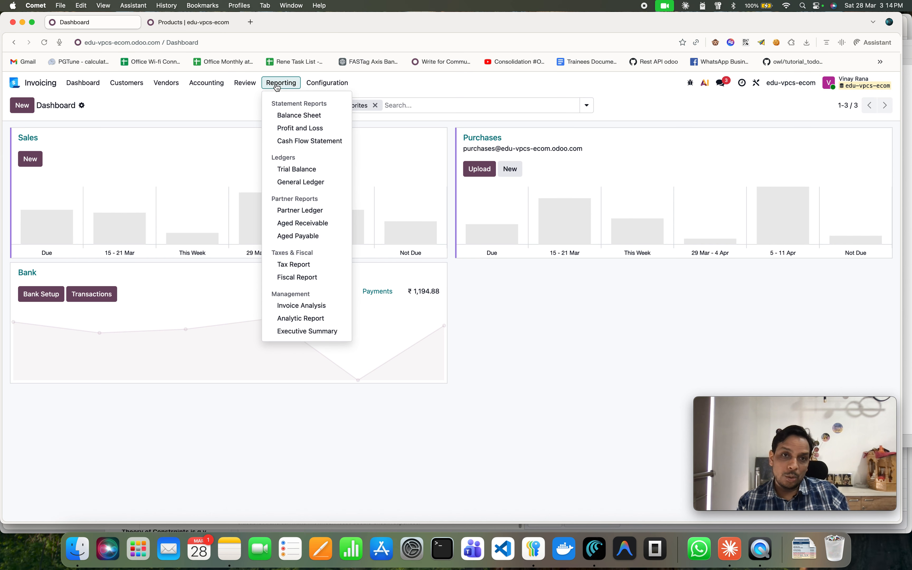
{"action": "left_click", "coordinate": [299, 128]}
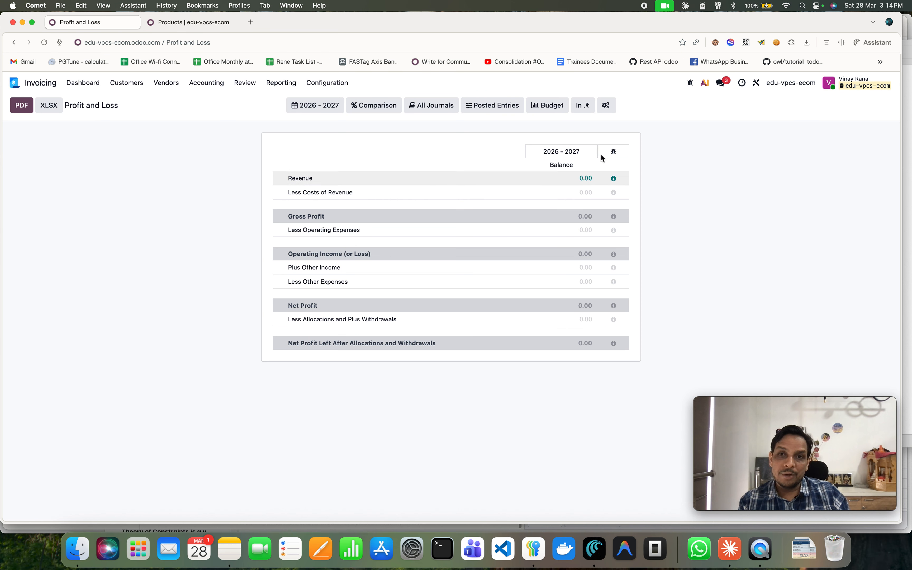
{"action": "left_click", "coordinate": [322, 106]}
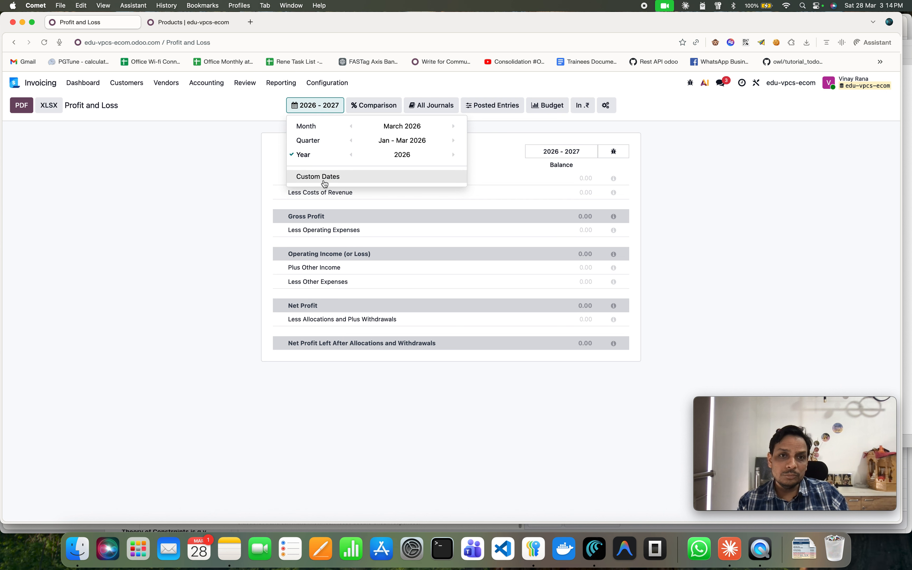
{"action": "left_click", "coordinate": [409, 129]}
{"action": "left_click", "coordinate": [142, 260]}
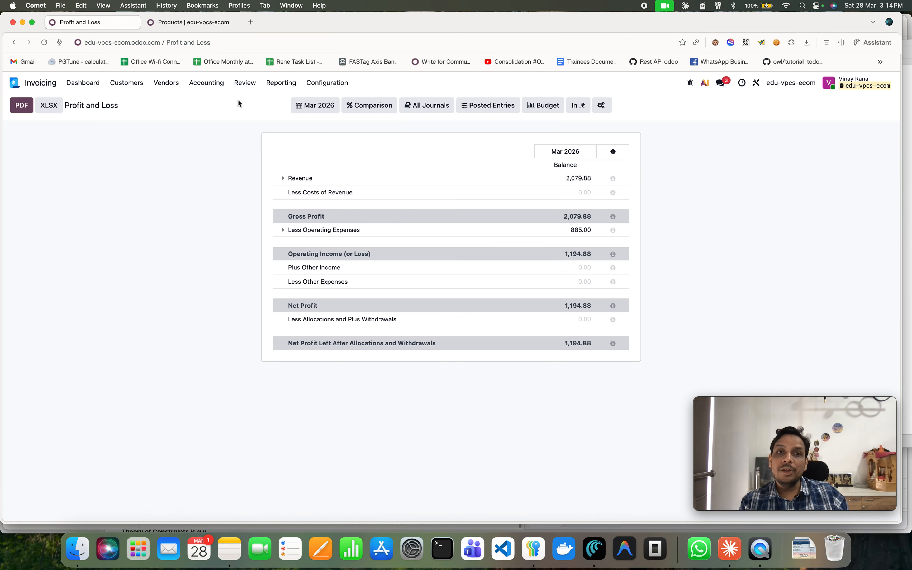
Open the Balance Sheet report as of the end of March 2026.
{"action": "left_click", "coordinate": [283, 83]}
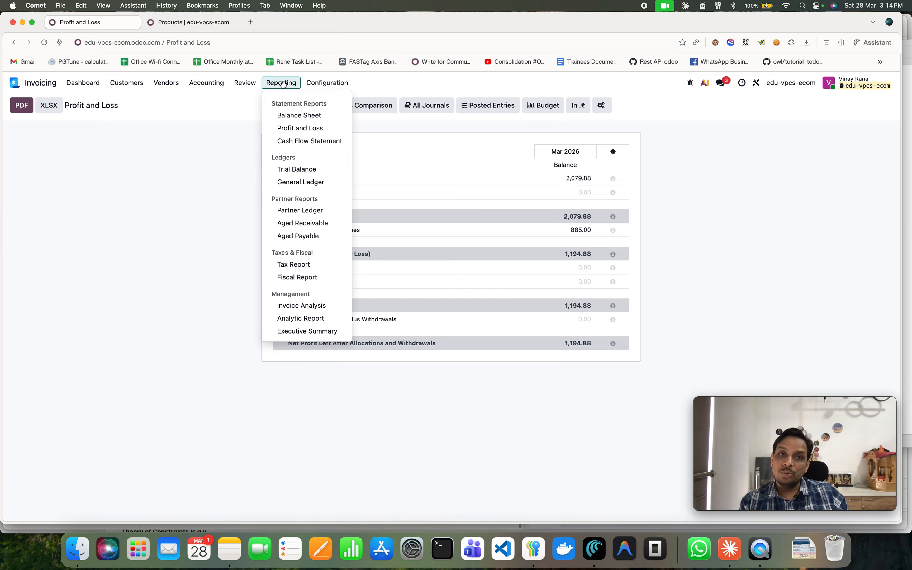
{"action": "left_click", "coordinate": [298, 116]}
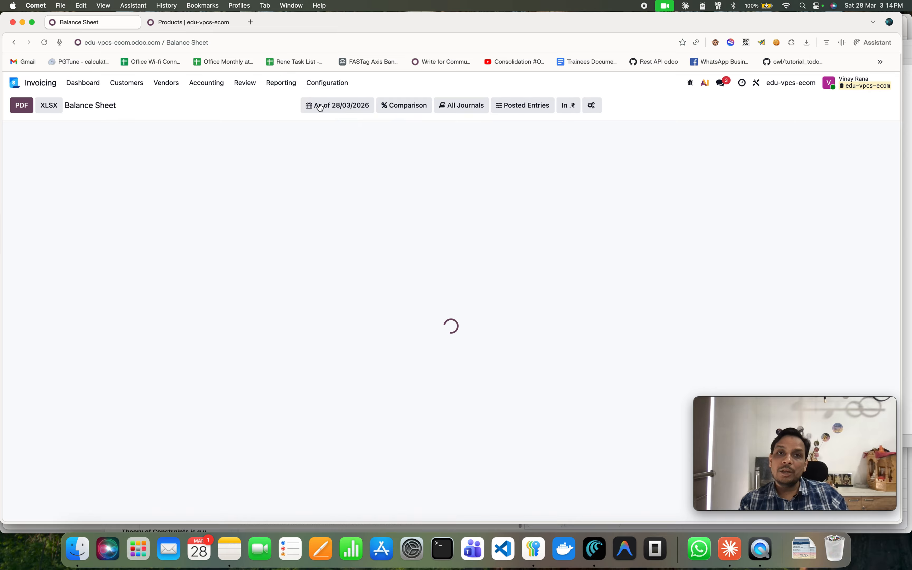
{"action": "left_click", "coordinate": [325, 110]}
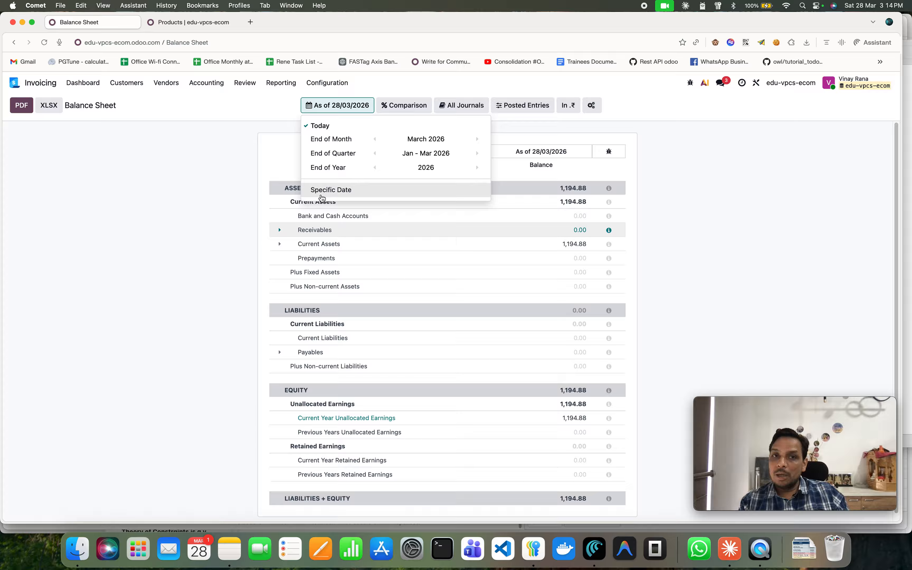
{"action": "left_click", "coordinate": [438, 139]}
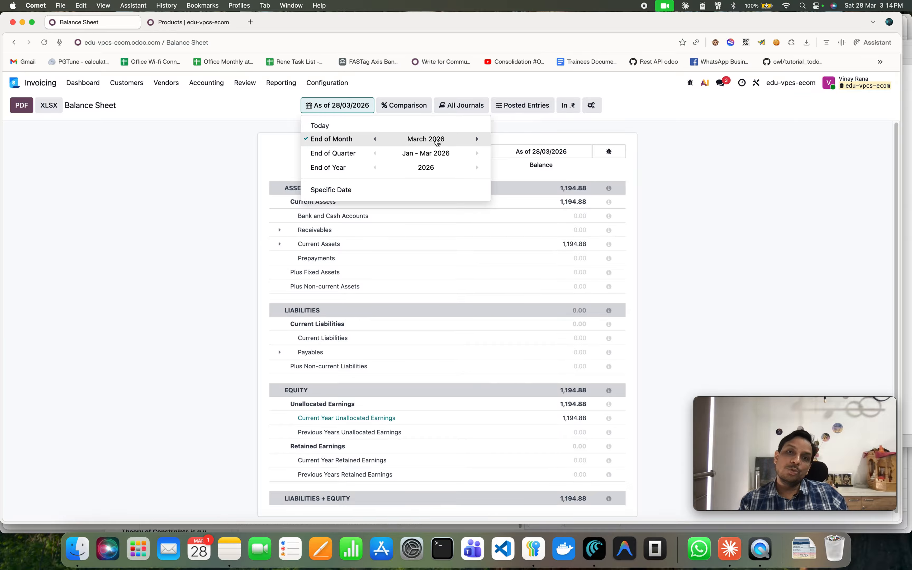
{"action": "left_click", "coordinate": [186, 203]}
{"action": "scroll", "coordinate": [413, 245], "scroll_direction": "down", "scroll_amount": 1}
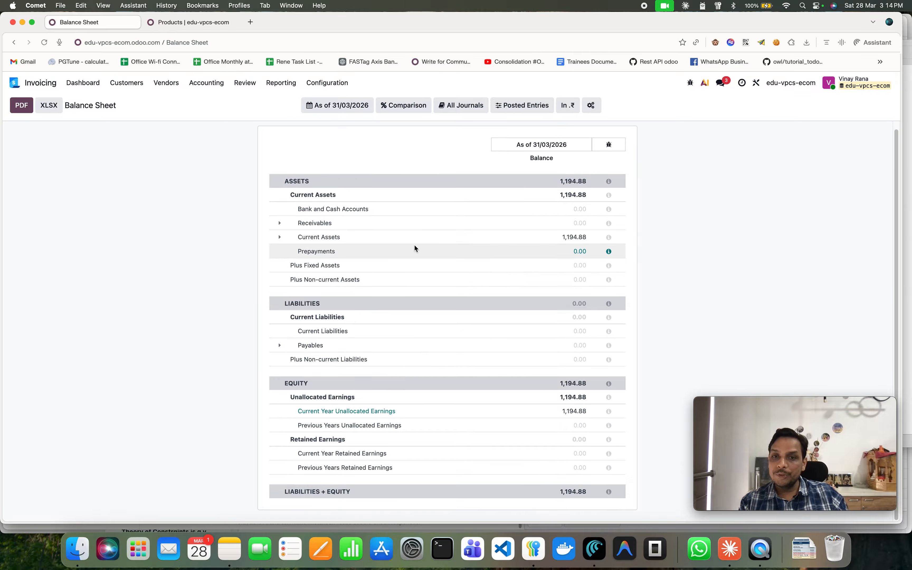
Open the Trial Balance report.
{"action": "left_click", "coordinate": [282, 83]}
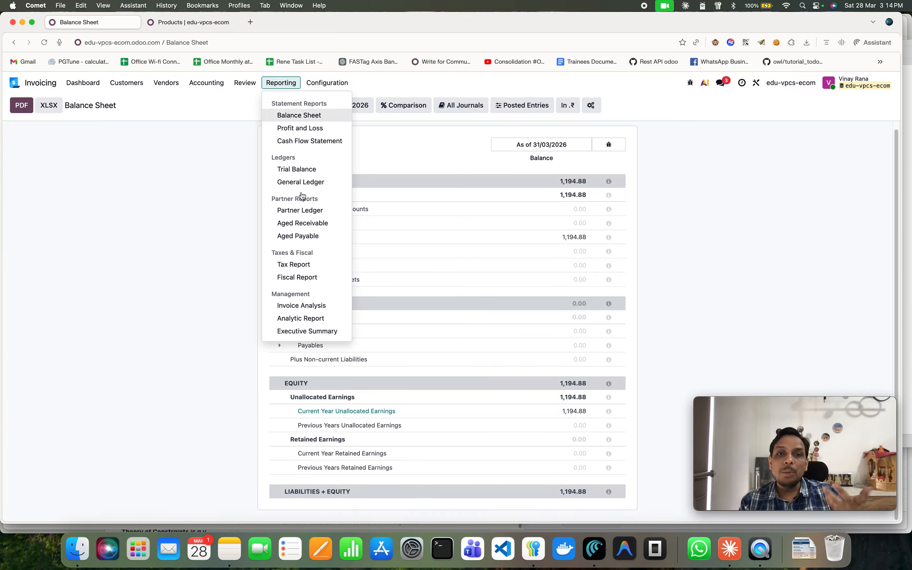
{"action": "left_click", "coordinate": [308, 171]}
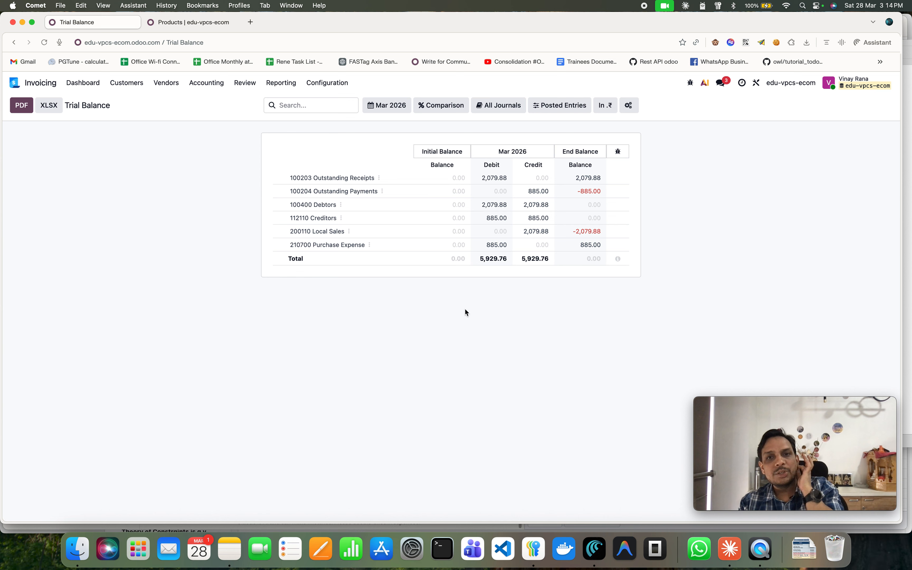
Browse the Accounting, Configuration and Customers menus, then return to the main apps menu.
{"action": "left_click", "coordinate": [207, 87]}
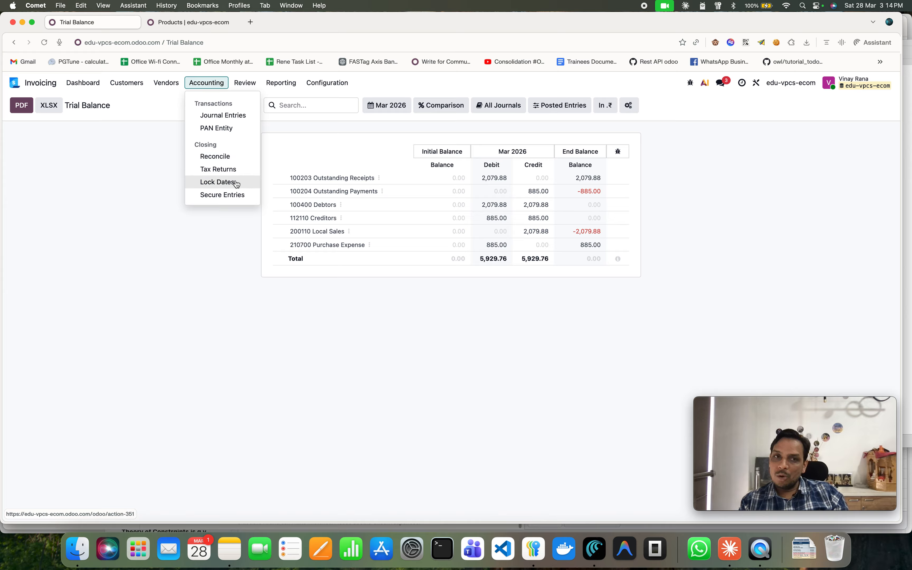
{"action": "left_click", "coordinate": [320, 87]}
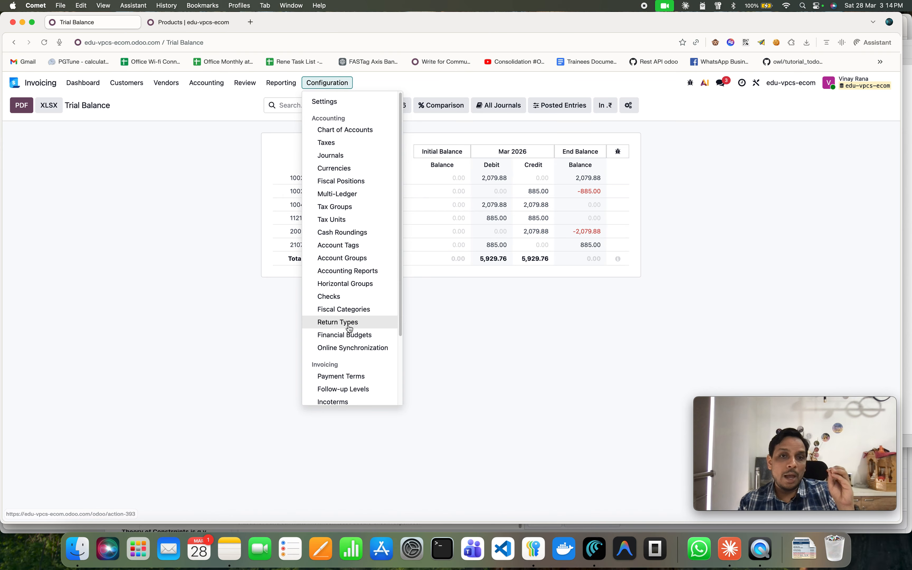
{"action": "scroll", "coordinate": [352, 322], "scroll_direction": "down", "scroll_amount": 1}
{"action": "mouse_move", "coordinate": [268, 86]}
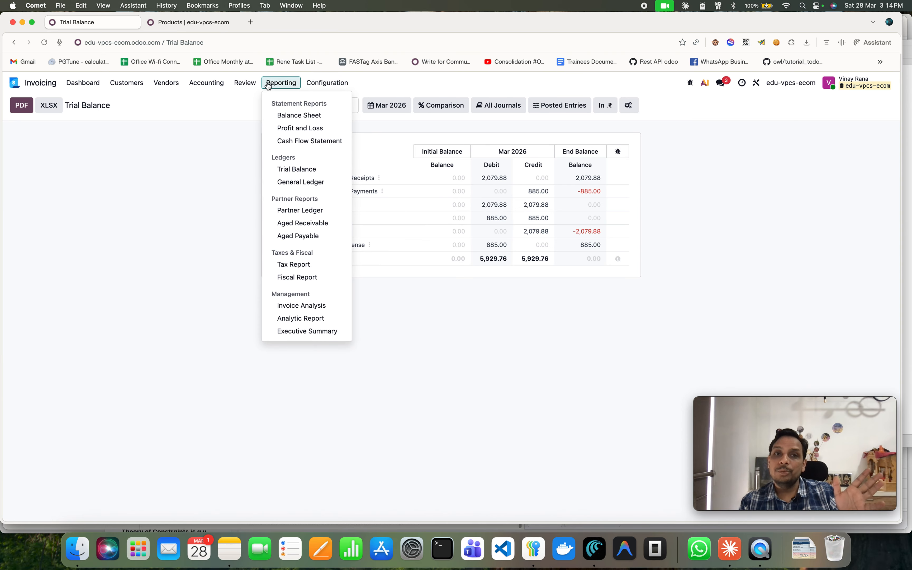
{"action": "mouse_move", "coordinate": [126, 84]}
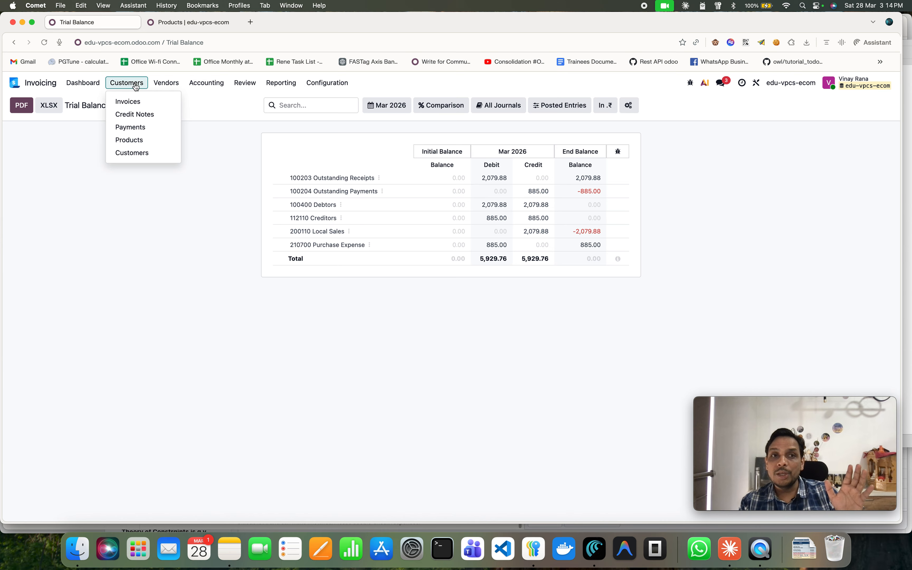
{"action": "left_click", "coordinate": [93, 83]}
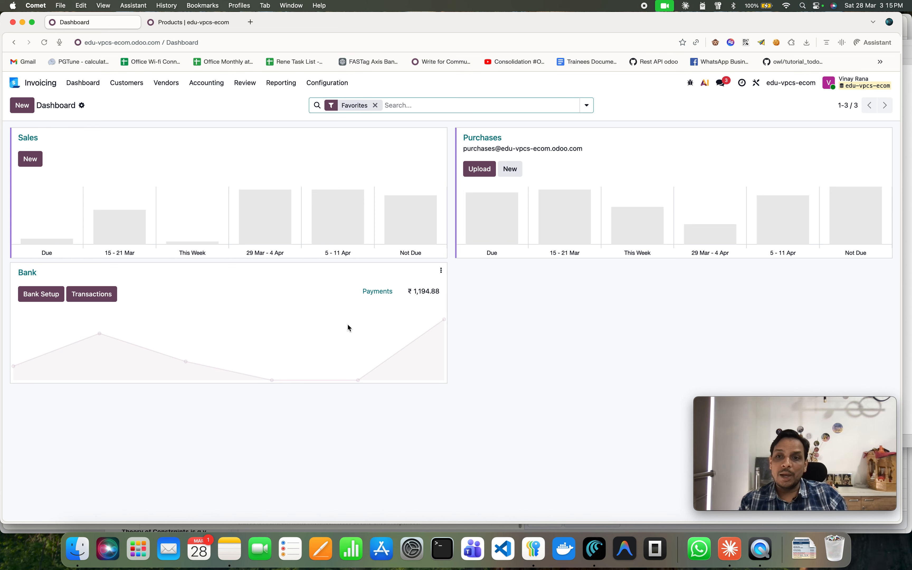
{"action": "left_click", "coordinate": [14, 81]}
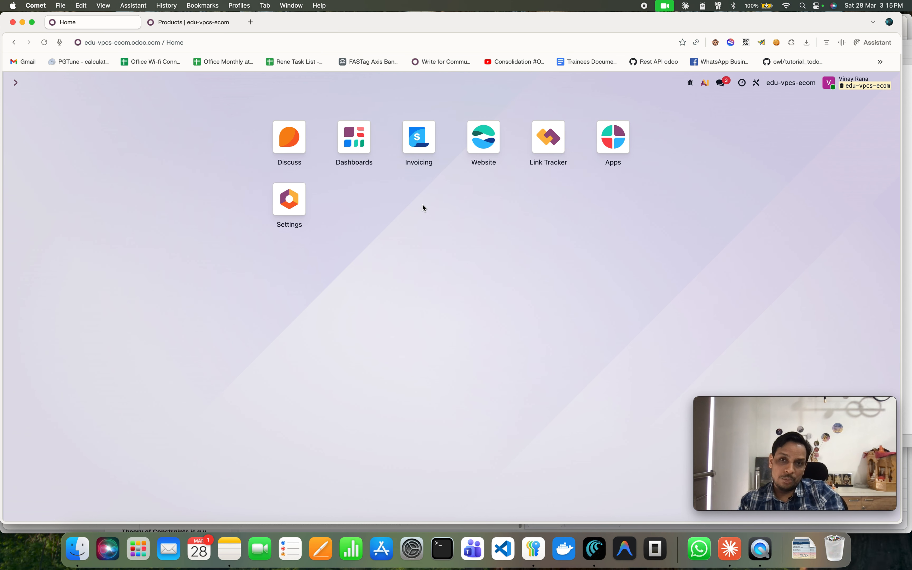
Open the Website app's Payment Providers configuration list.
{"action": "left_click", "coordinate": [481, 166]}
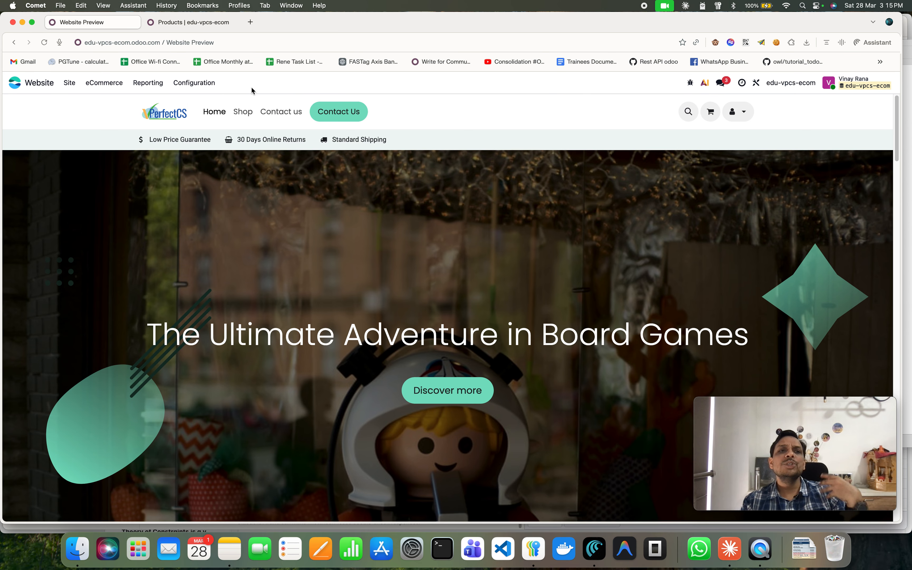
{"action": "left_click", "coordinate": [202, 86]}
{"action": "left_click", "coordinate": [203, 86]}
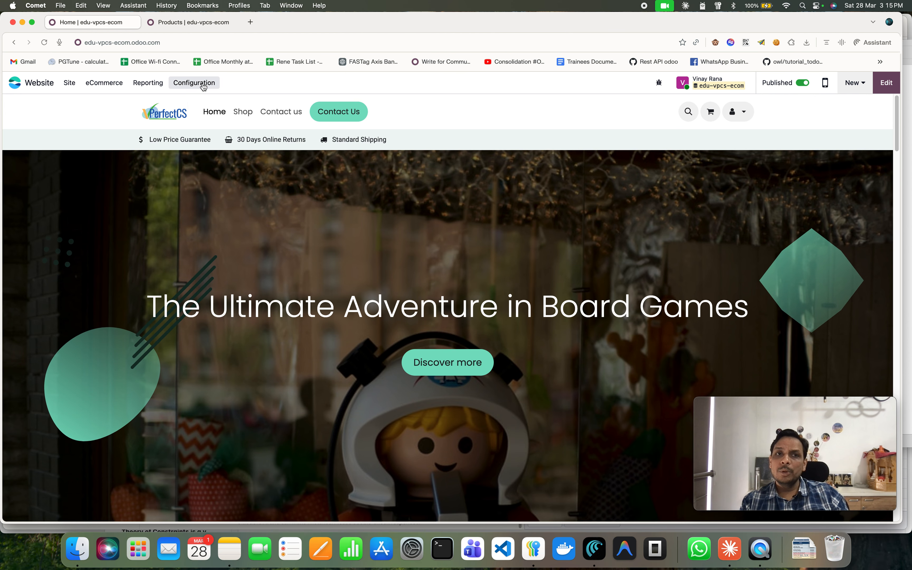
{"action": "left_click", "coordinate": [203, 86]}
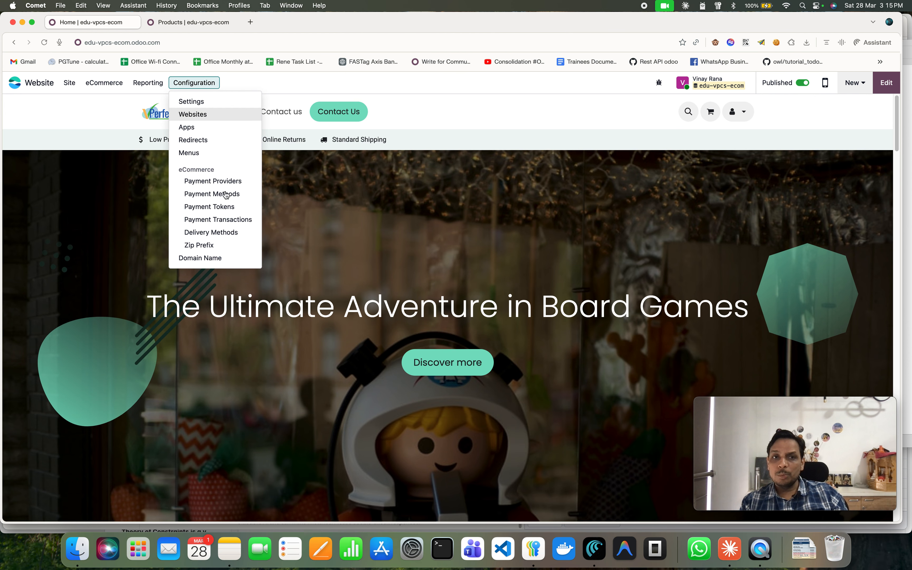
{"action": "left_click", "coordinate": [226, 182]}
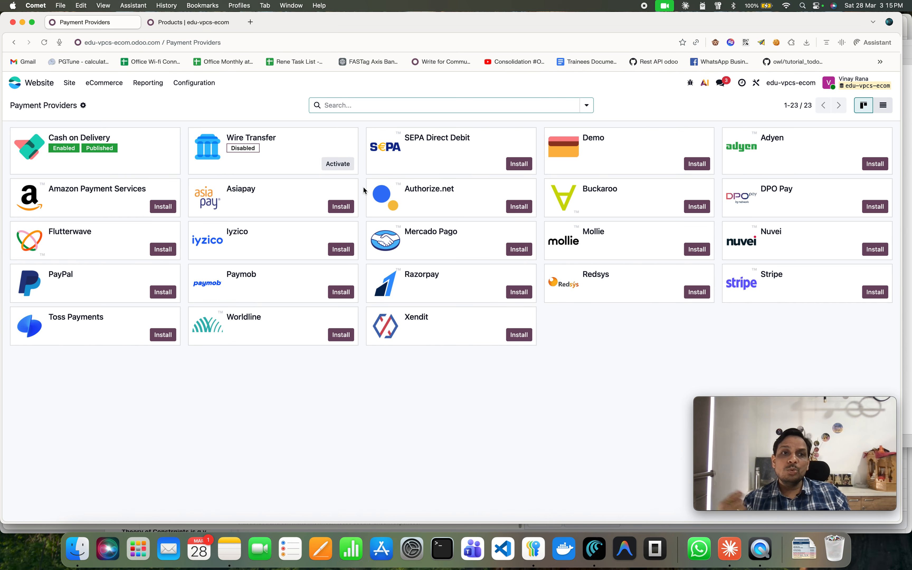
Open the Cash on Delivery payment provider to review its configuration, then return to the providers list.
{"action": "left_click", "coordinate": [158, 158]}
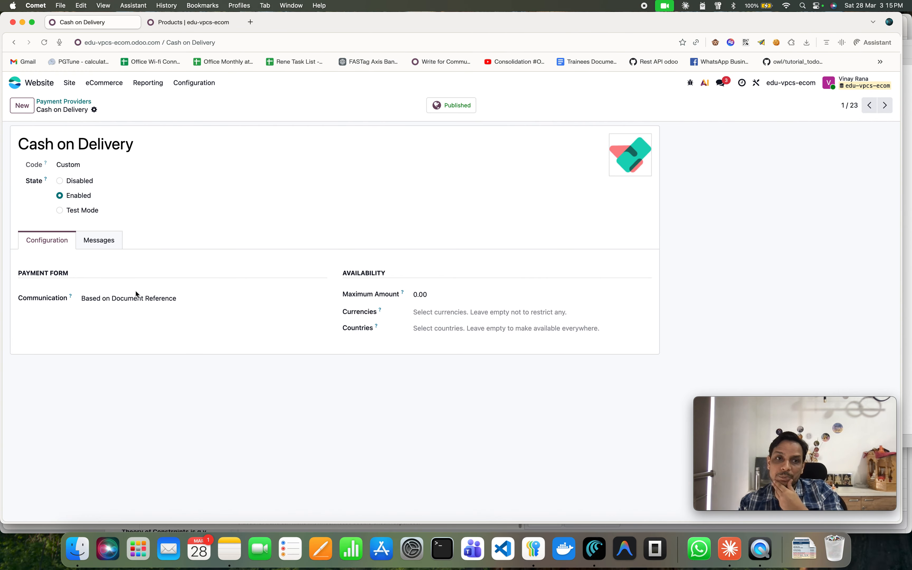
{"action": "left_click", "coordinate": [104, 244]}
{"action": "left_click", "coordinate": [49, 240]}
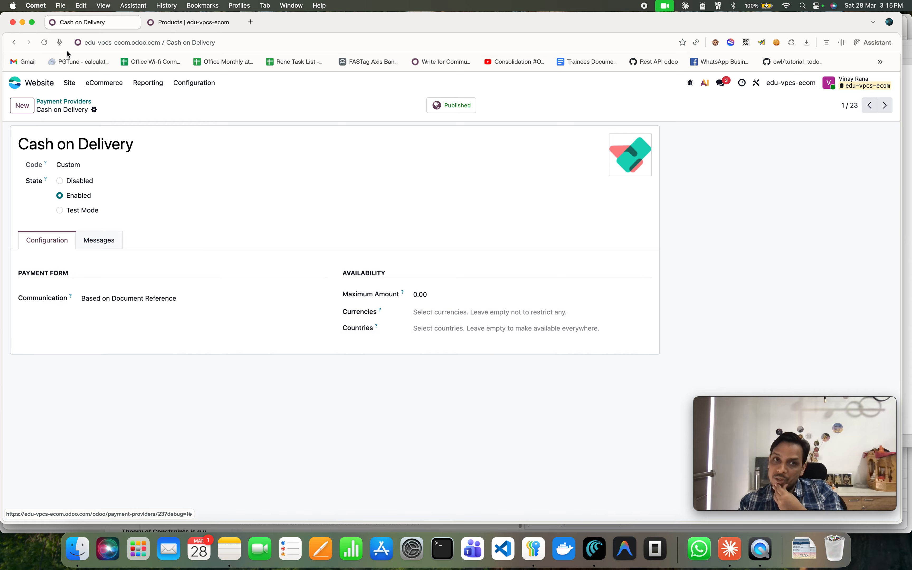
{"action": "left_click", "coordinate": [75, 104]}
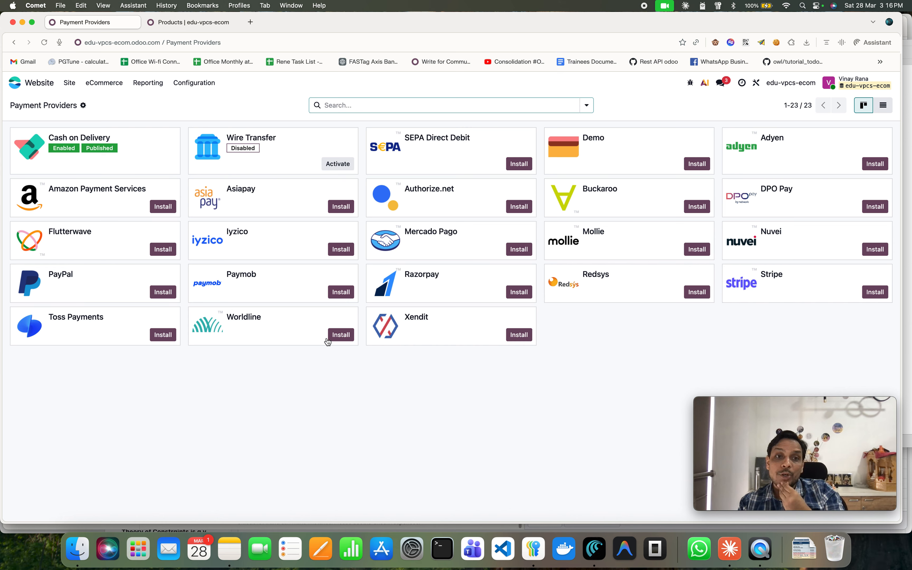
Install the Razorpay and Demo payment providers.
{"action": "left_click", "coordinate": [519, 292]}
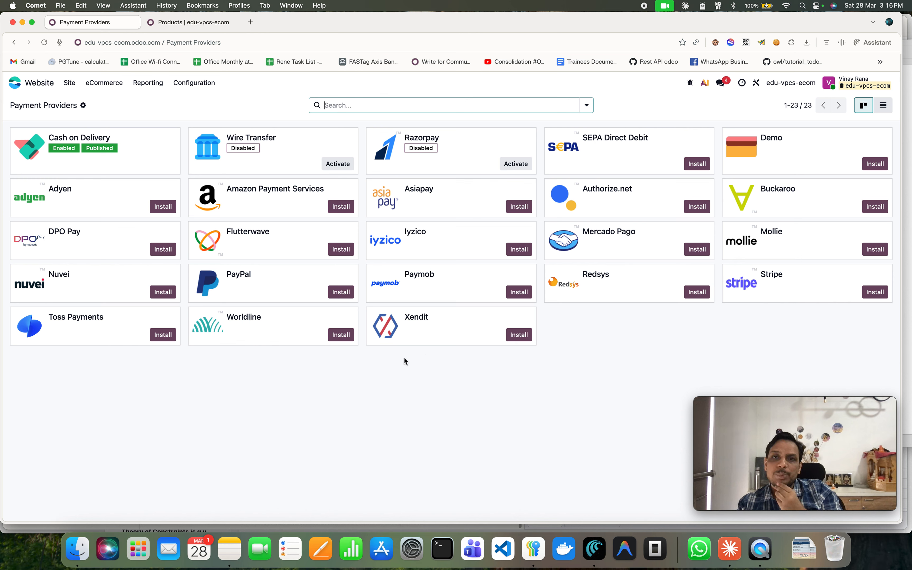
{"action": "left_click", "coordinate": [869, 164]}
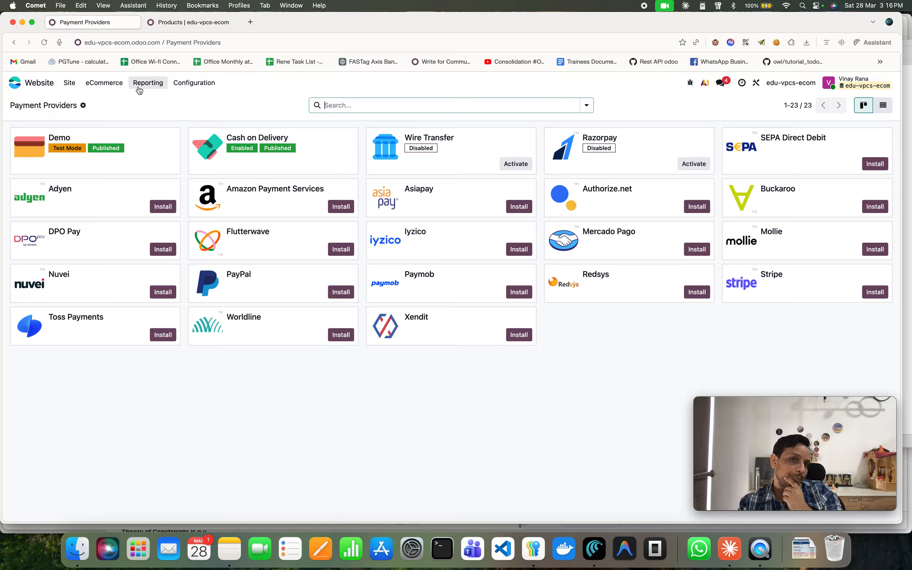
{"action": "left_click", "coordinate": [184, 88]}
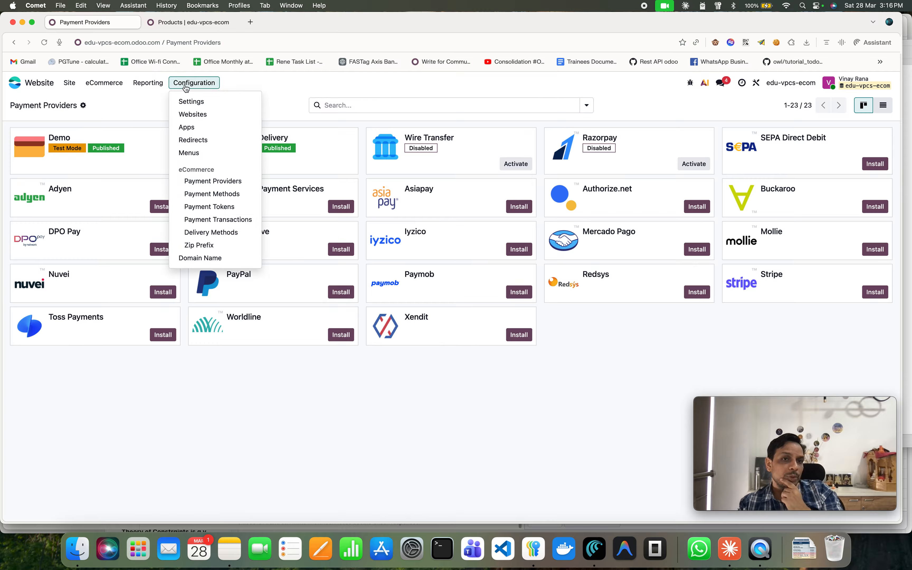
{"action": "left_click", "coordinate": [215, 260]}
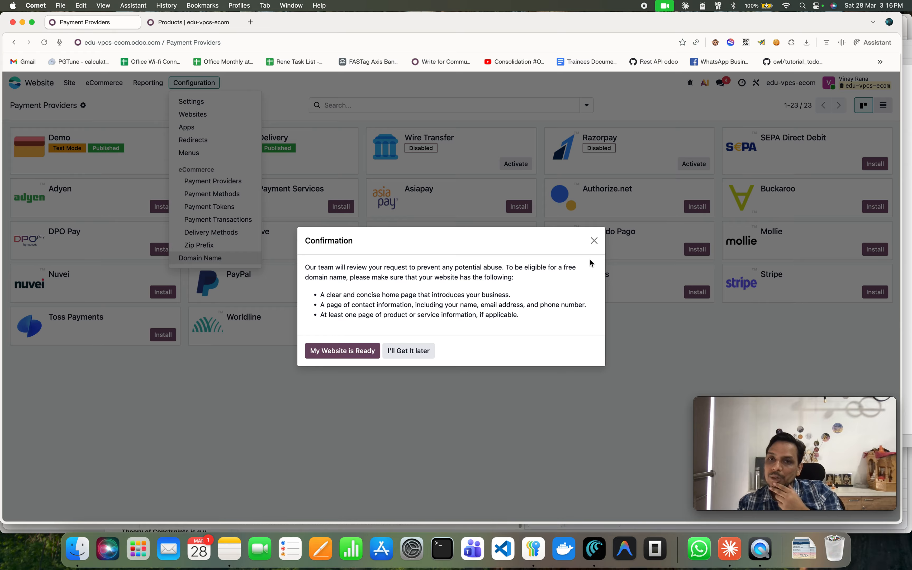
{"action": "left_click", "coordinate": [594, 241]}
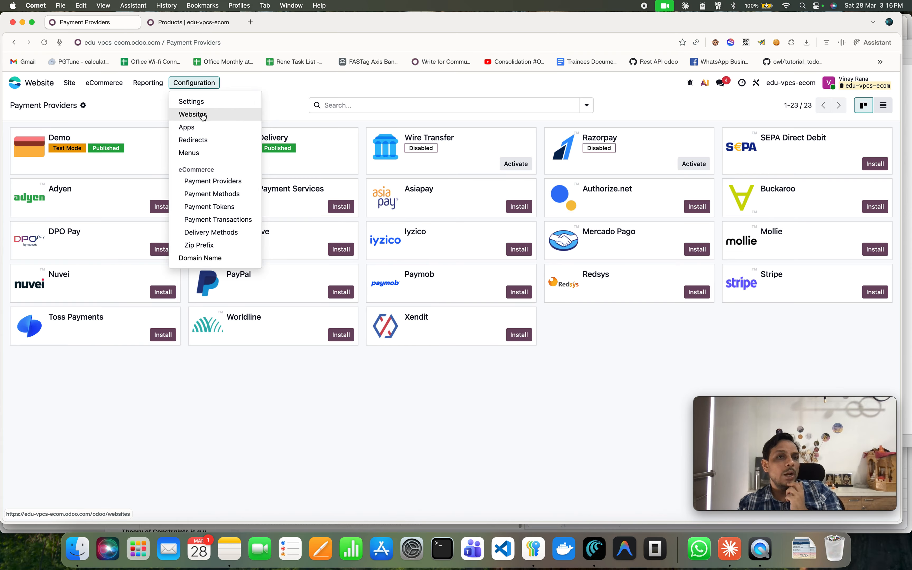
Open the website settings and set Customer Account to On invitation.
{"action": "left_click", "coordinate": [208, 106]}
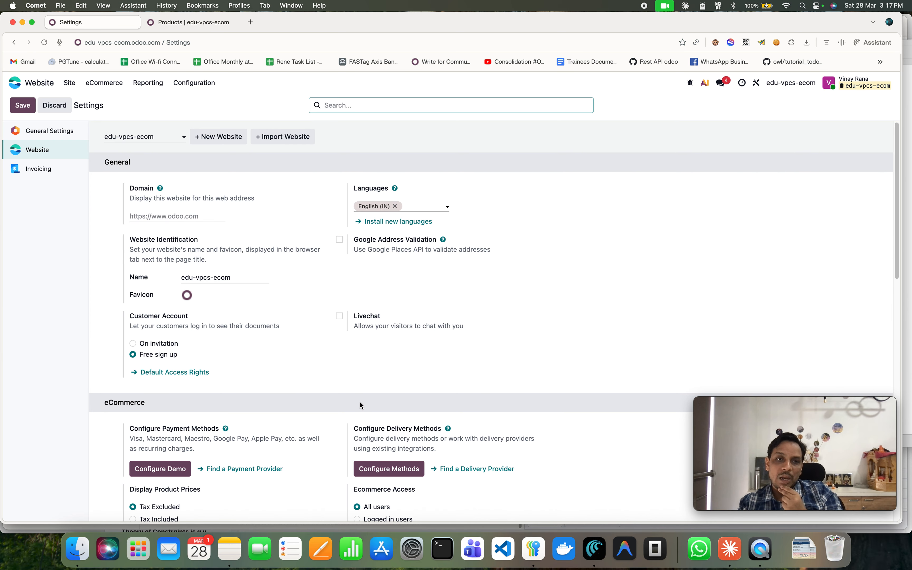
{"action": "scroll", "coordinate": [343, 403], "scroll_direction": "down", "scroll_amount": 3}
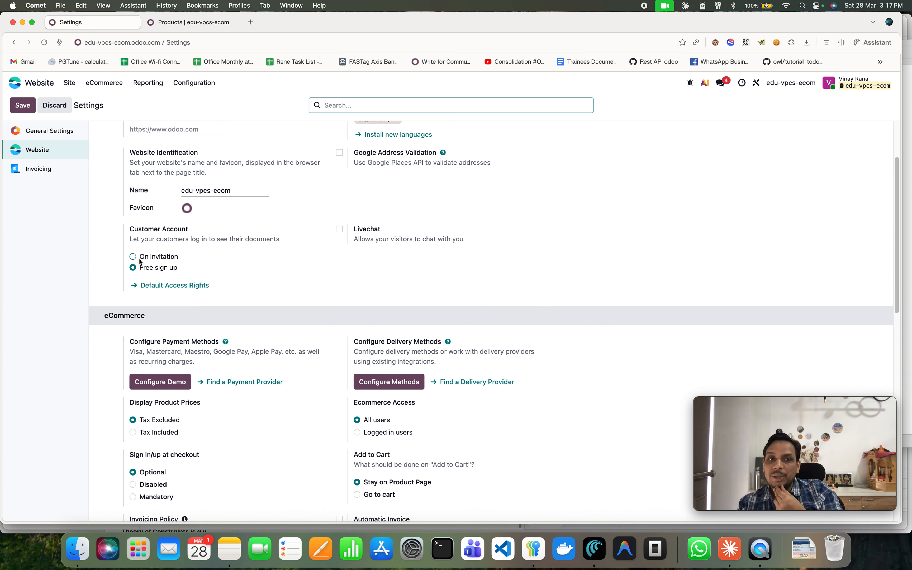
{"action": "left_click", "coordinate": [132, 257]}
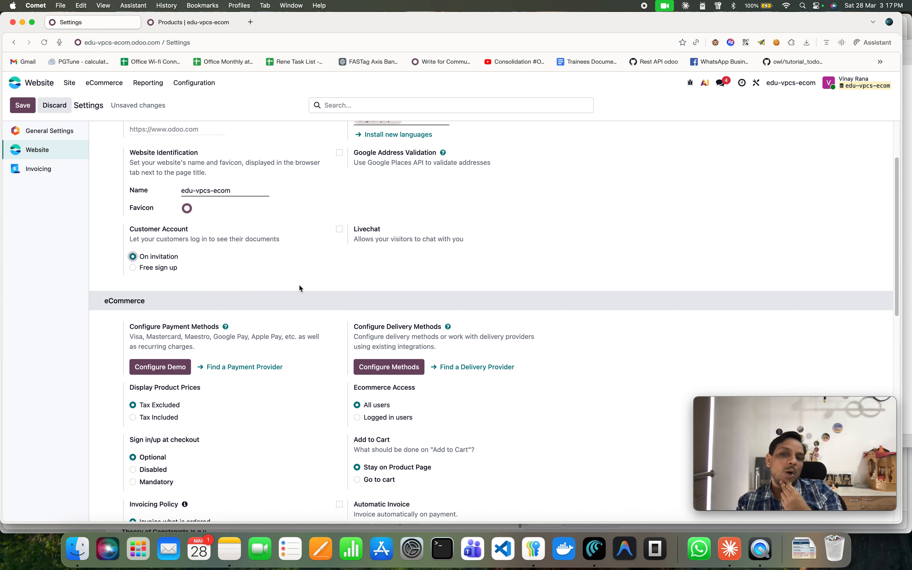
Enable Automatic Invoice on payment in the eCommerce settings.
{"action": "scroll", "coordinate": [523, 406], "scroll_direction": "down", "scroll_amount": 3}
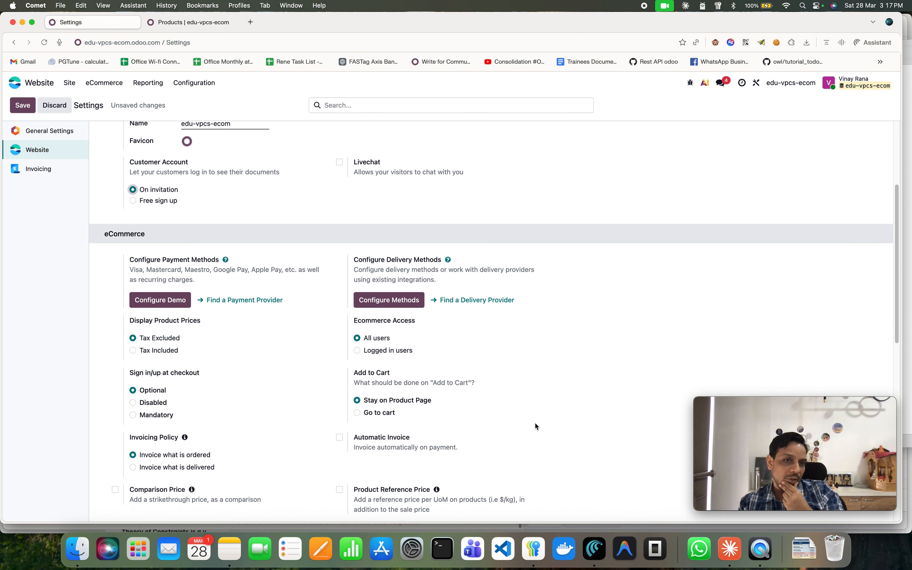
{"action": "scroll", "coordinate": [532, 426], "scroll_direction": "down", "scroll_amount": 3}
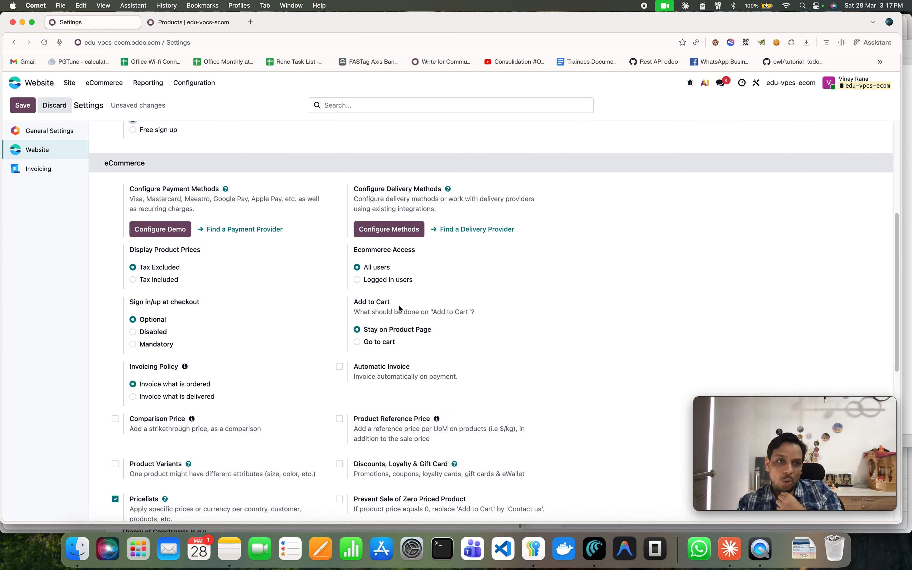
{"action": "scroll", "coordinate": [367, 373], "scroll_direction": "down", "scroll_amount": 3}
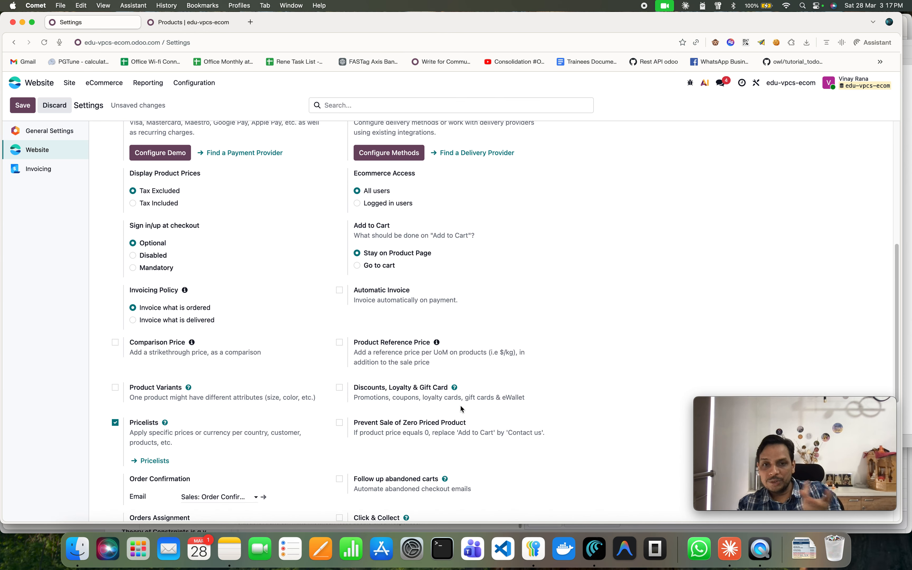
{"action": "scroll", "coordinate": [585, 404], "scroll_direction": "down", "scroll_amount": 2}
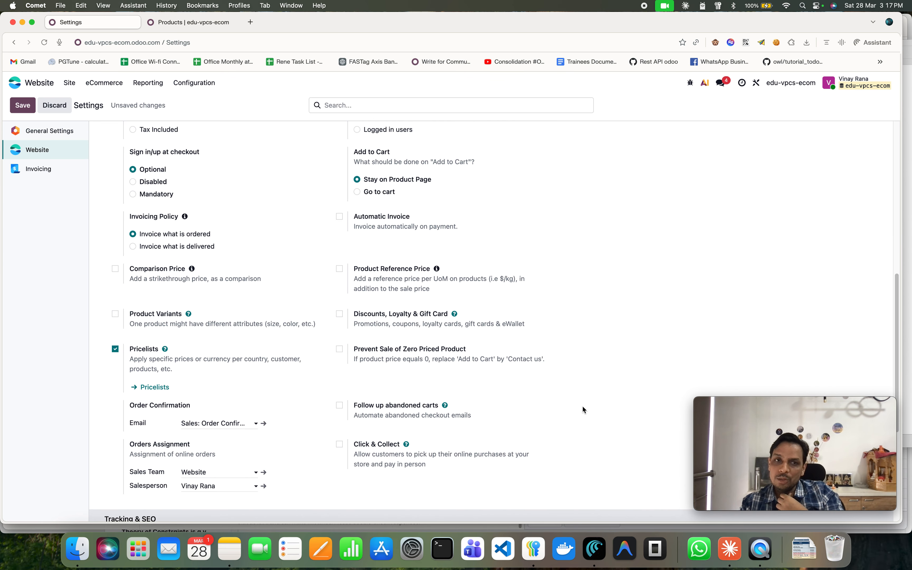
{"action": "scroll", "coordinate": [587, 416], "scroll_direction": "down", "scroll_amount": 1}
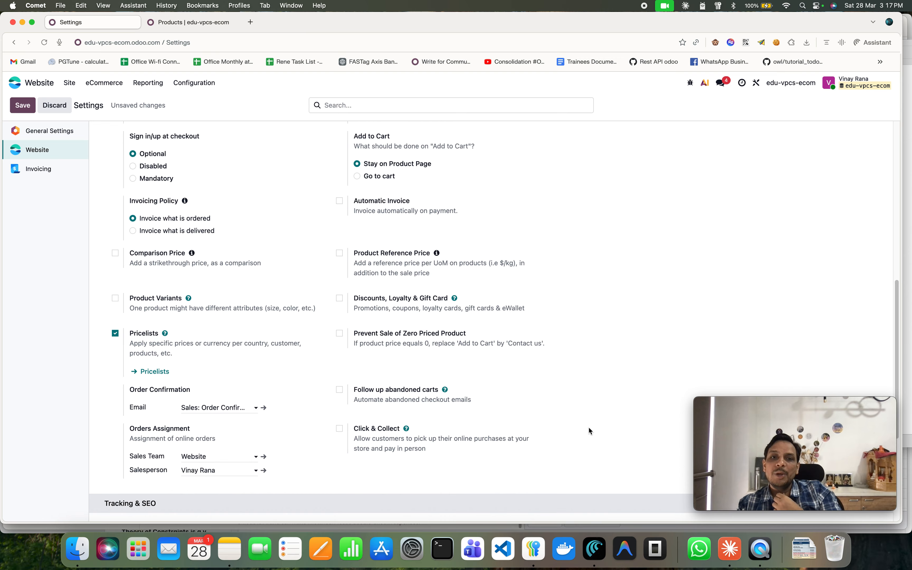
{"action": "scroll", "coordinate": [587, 427], "scroll_direction": "up", "scroll_amount": 1}
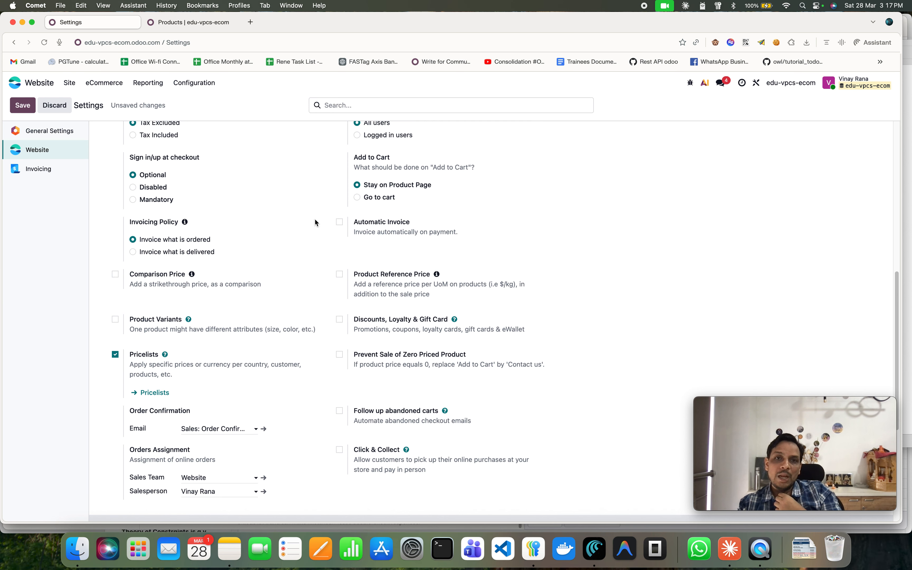
{"action": "left_click", "coordinate": [340, 222]}
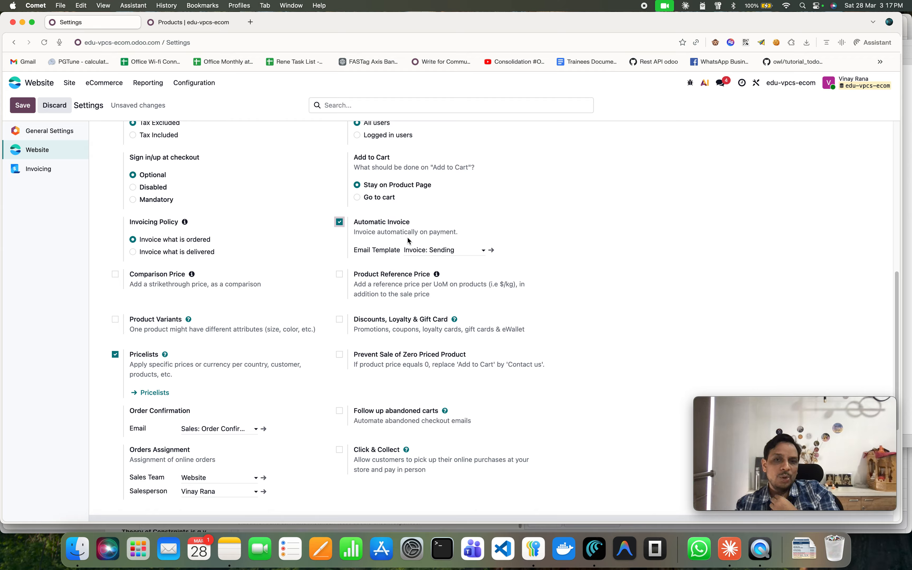
Try to save the website settings.
{"action": "scroll", "coordinate": [501, 390], "scroll_direction": "down", "scroll_amount": 5}
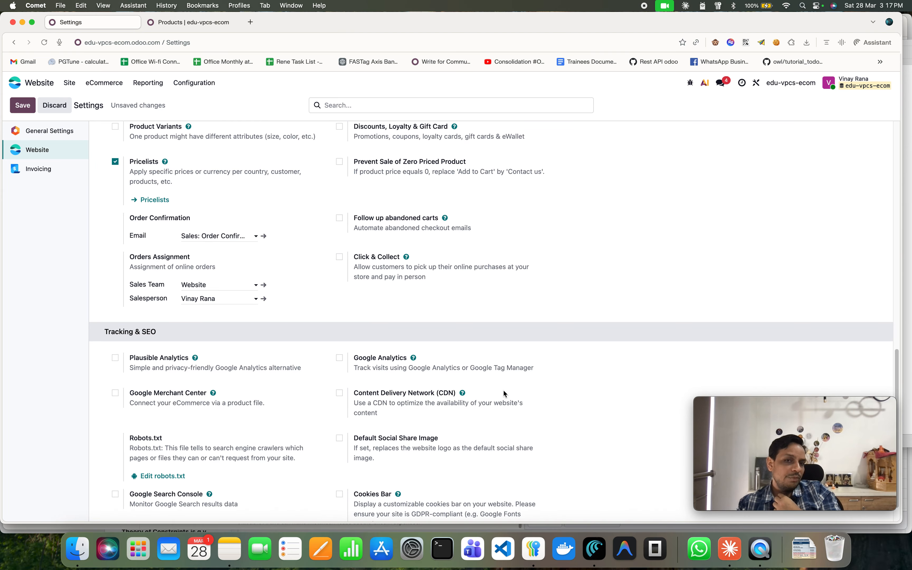
{"action": "scroll", "coordinate": [503, 392], "scroll_direction": "up", "scroll_amount": 10}
{"action": "scroll", "coordinate": [512, 386], "scroll_direction": "up", "scroll_amount": 5}
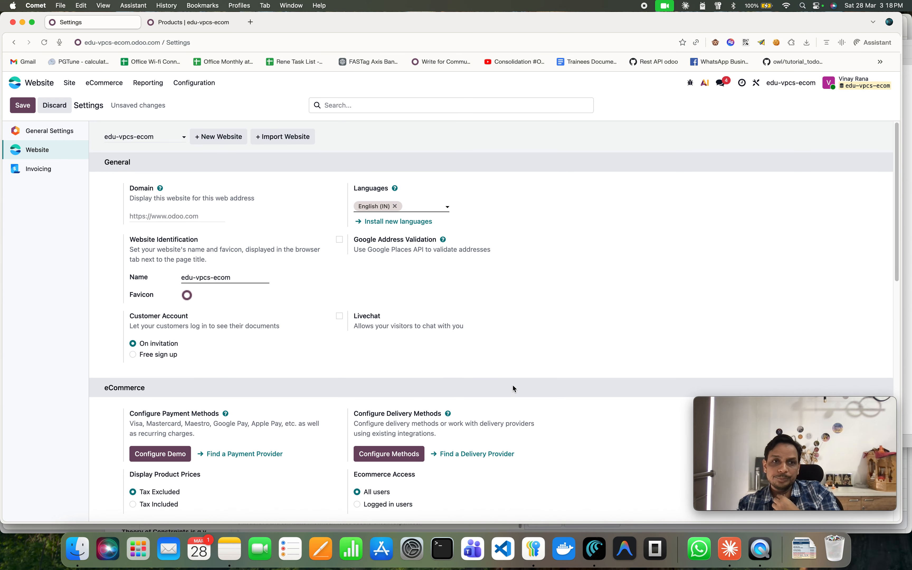
{"action": "left_click", "coordinate": [23, 105]}
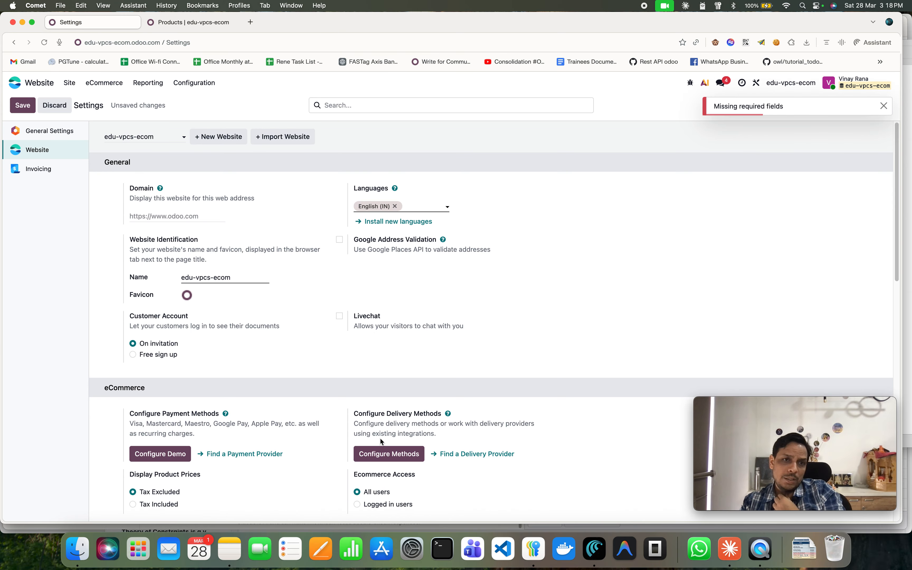
Scroll through the website settings to look for the missing required field.
{"action": "scroll", "coordinate": [380, 439], "scroll_direction": "down", "scroll_amount": 10}
{"action": "scroll", "coordinate": [413, 451], "scroll_direction": "down", "scroll_amount": 5}
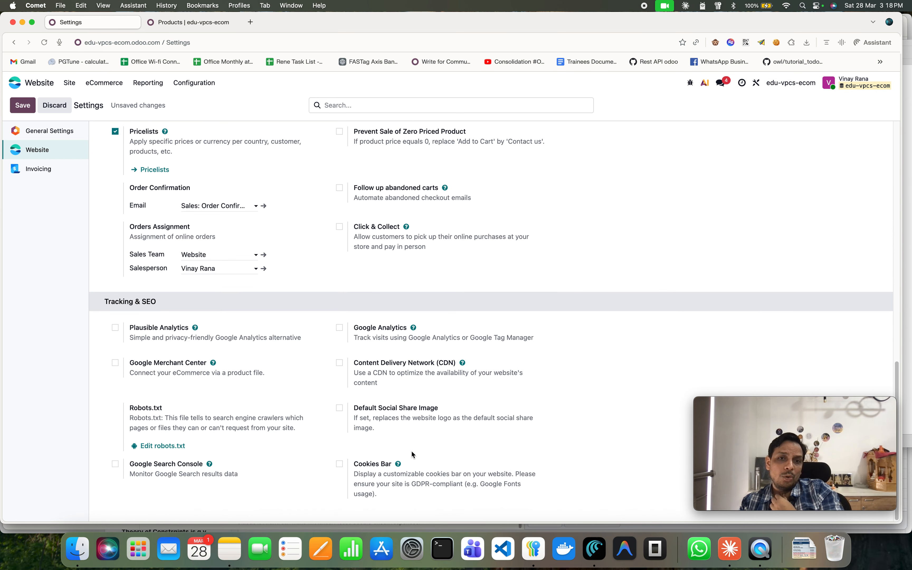
{"action": "scroll", "coordinate": [301, 422], "scroll_direction": "up", "scroll_amount": 15}
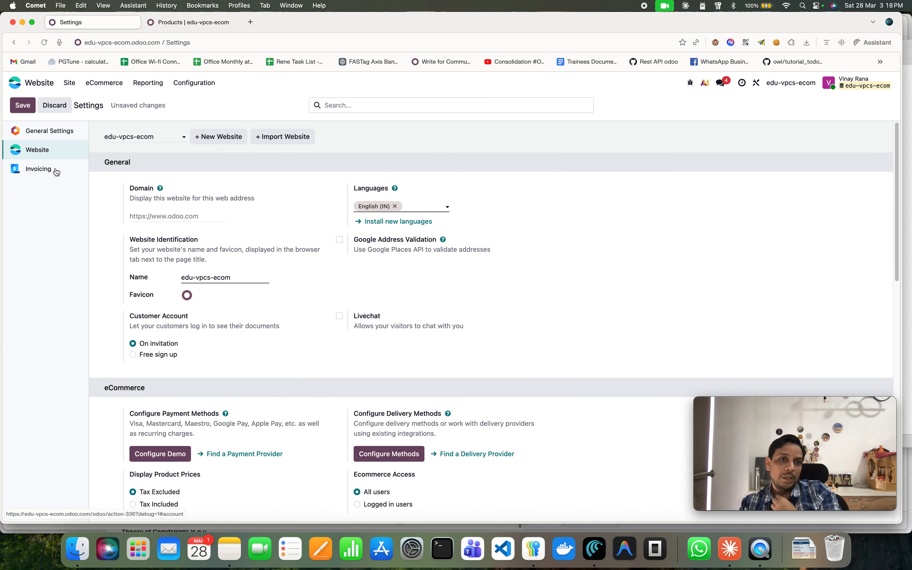
{"action": "scroll", "coordinate": [348, 365], "scroll_direction": "down", "scroll_amount": 5}
{"action": "scroll", "coordinate": [349, 363], "scroll_direction": "down", "scroll_amount": 11}
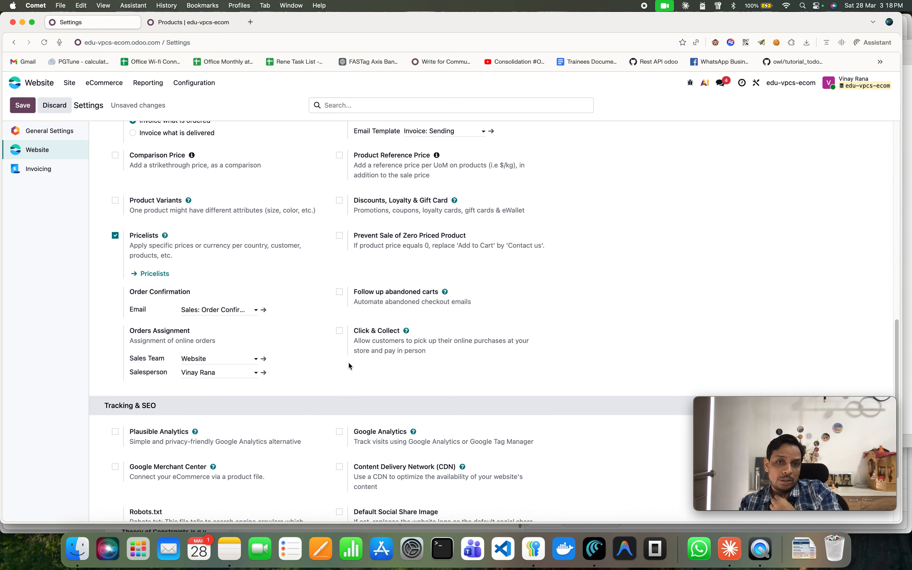
{"action": "scroll", "coordinate": [349, 362], "scroll_direction": "up", "scroll_amount": 14}
{"action": "scroll", "coordinate": [338, 354], "scroll_direction": "up", "scroll_amount": 3}
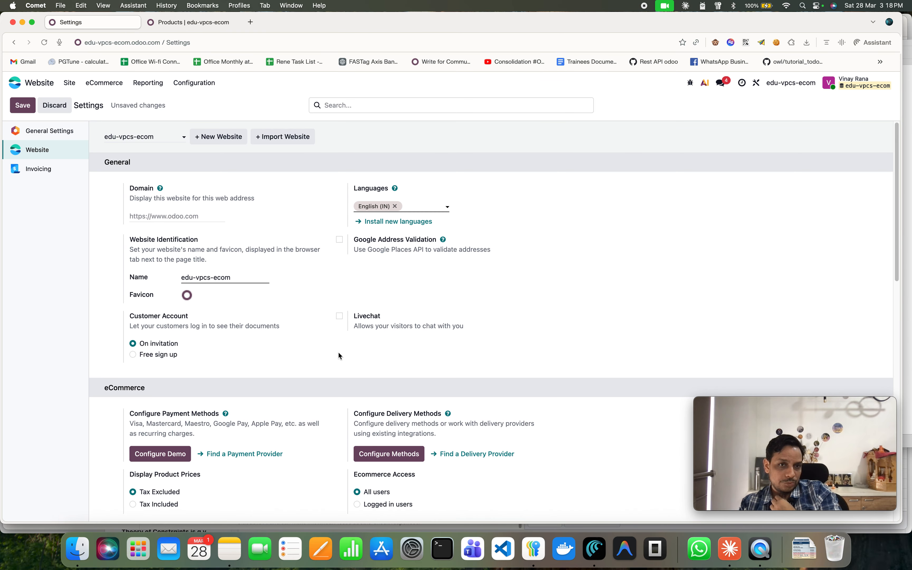
Open the Invoicing settings section and scan it for the missing required field.
{"action": "left_click", "coordinate": [48, 170]}
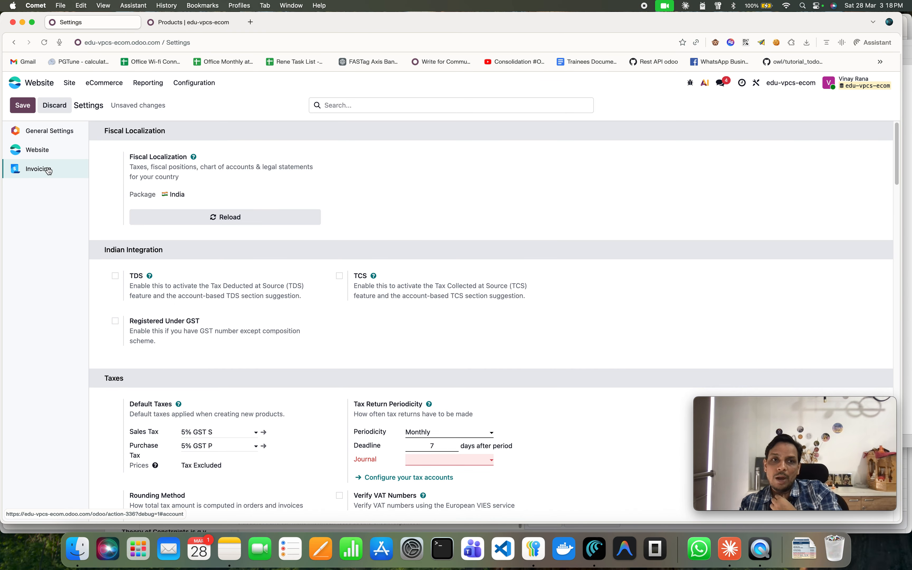
{"action": "scroll", "coordinate": [297, 351], "scroll_direction": "down", "scroll_amount": 10}
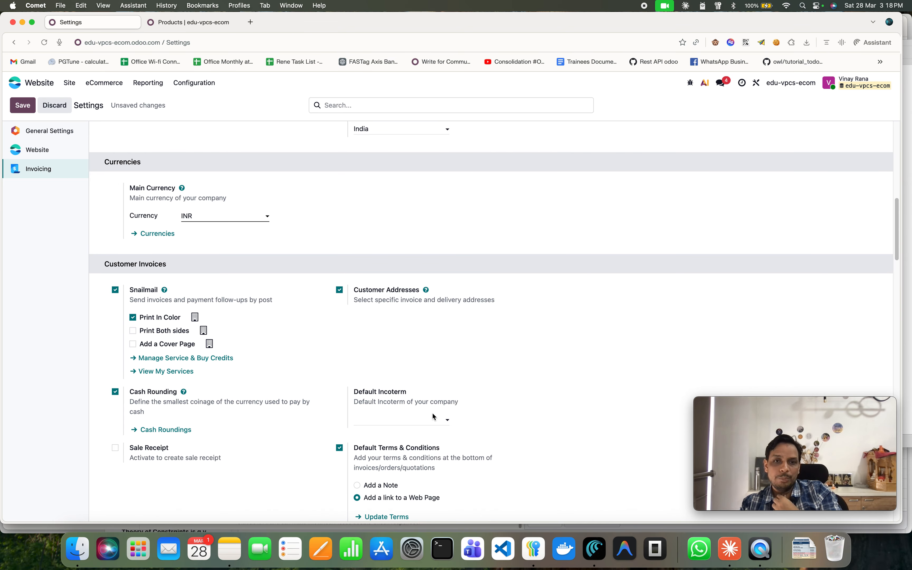
{"action": "scroll", "coordinate": [433, 414], "scroll_direction": "down", "scroll_amount": 9}
{"action": "scroll", "coordinate": [483, 397], "scroll_direction": "up", "scroll_amount": 4}
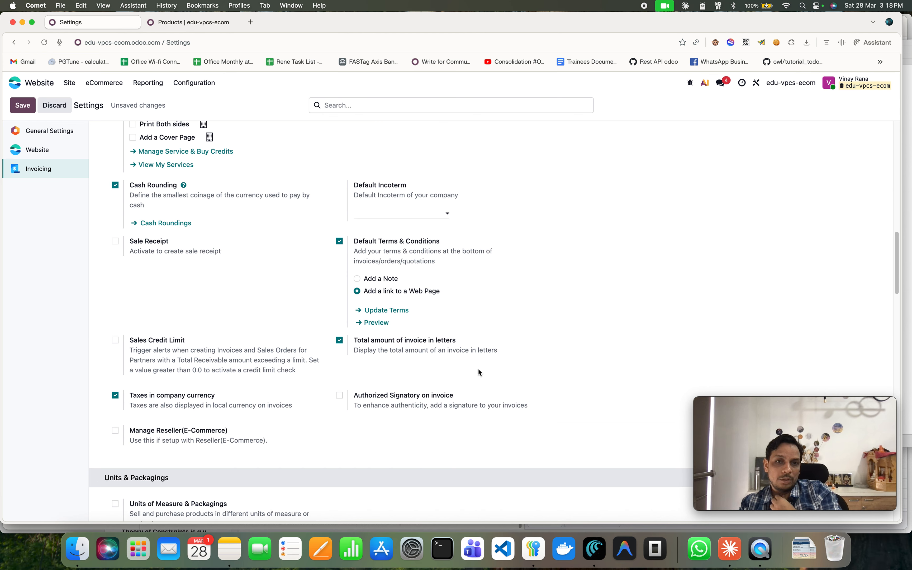
{"action": "scroll", "coordinate": [478, 369], "scroll_direction": "down", "scroll_amount": 10}
{"action": "scroll", "coordinate": [478, 369], "scroll_direction": "down", "scroll_amount": 10}
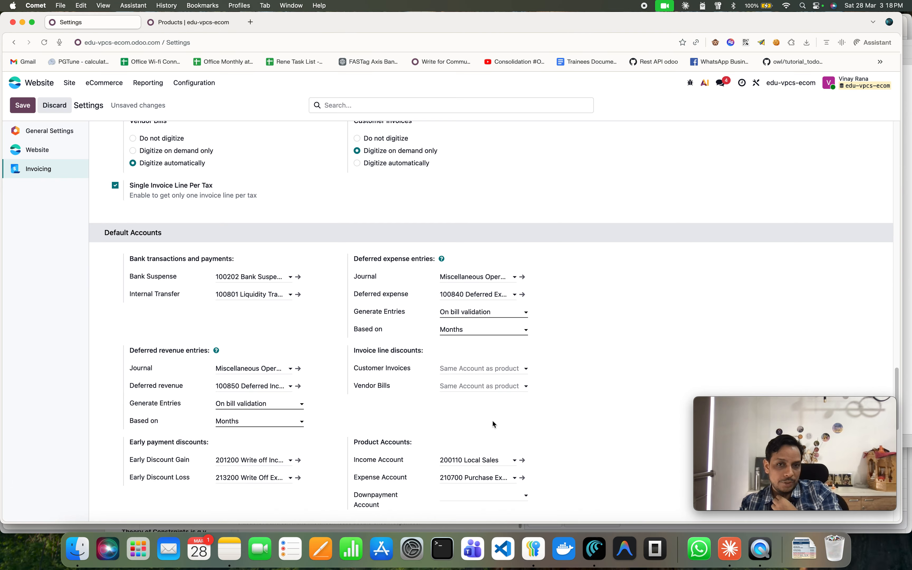
{"action": "scroll", "coordinate": [492, 420], "scroll_direction": "down", "scroll_amount": 6}
{"action": "scroll", "coordinate": [492, 409], "scroll_direction": "down", "scroll_amount": 6}
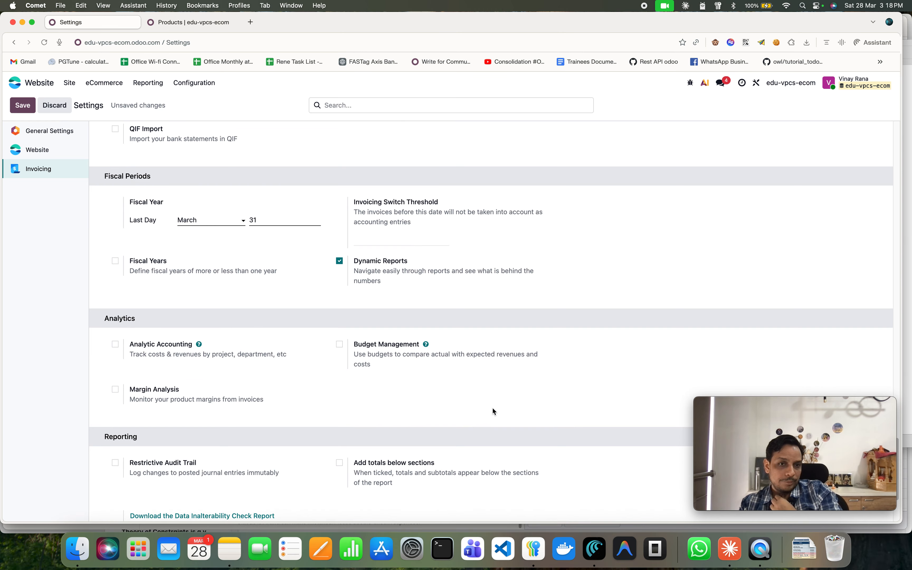
{"action": "scroll", "coordinate": [492, 408], "scroll_direction": "down", "scroll_amount": 4}
{"action": "scroll", "coordinate": [492, 407], "scroll_direction": "up", "scroll_amount": 20}
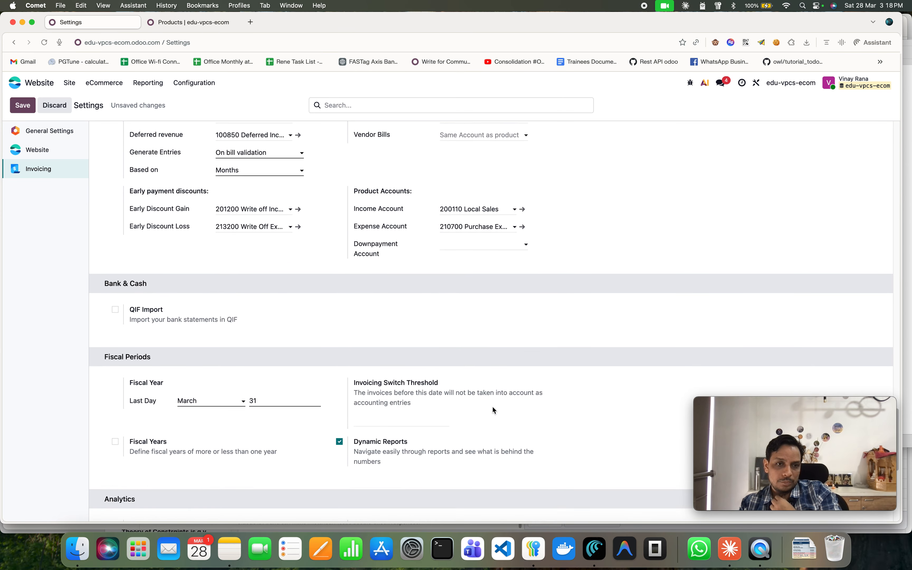
Set the tax return Journal to Miscellaneous Operations and save the settings.
{"action": "scroll", "coordinate": [484, 400], "scroll_direction": "up", "scroll_amount": 8}
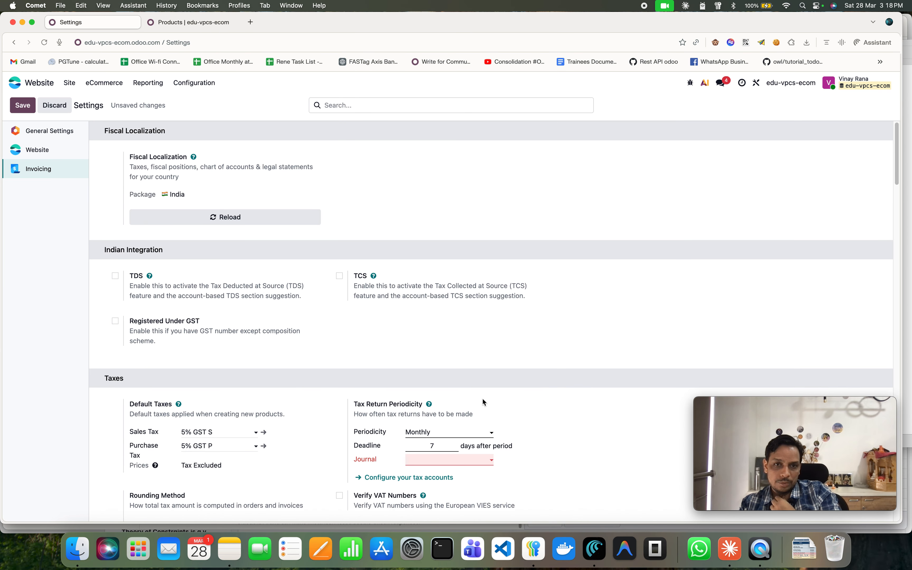
{"action": "left_click", "coordinate": [428, 458]}
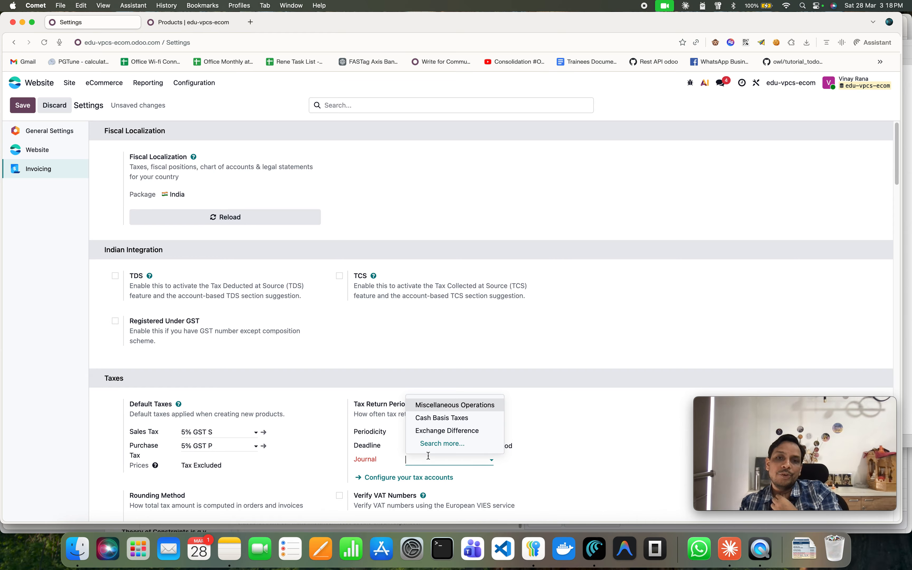
{"action": "left_click", "coordinate": [472, 409]}
{"action": "left_click", "coordinate": [23, 106]}
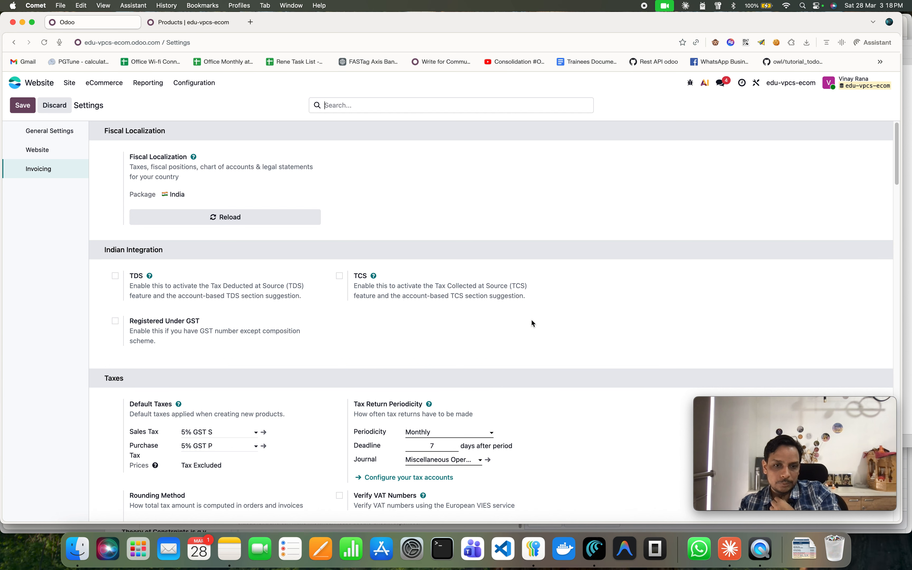
Review the Website settings and open the website's homepage.
{"action": "left_click", "coordinate": [36, 151]}
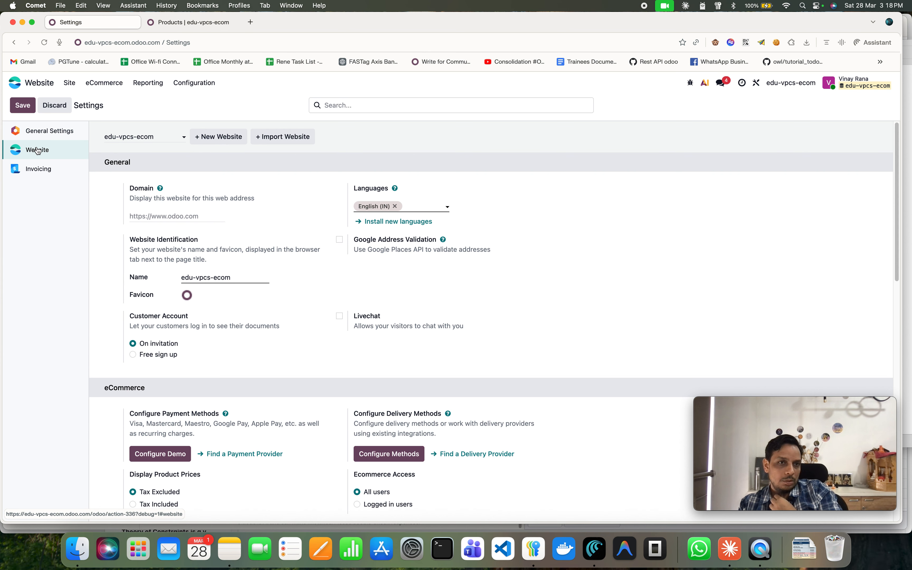
{"action": "scroll", "coordinate": [508, 385], "scroll_direction": "down", "scroll_amount": 8}
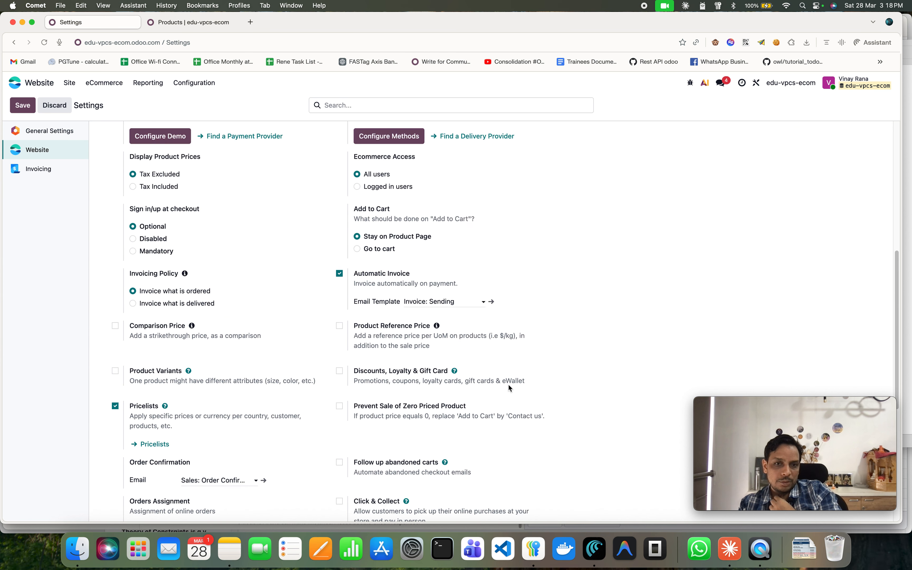
{"action": "scroll", "coordinate": [509, 385], "scroll_direction": "down", "scroll_amount": 4}
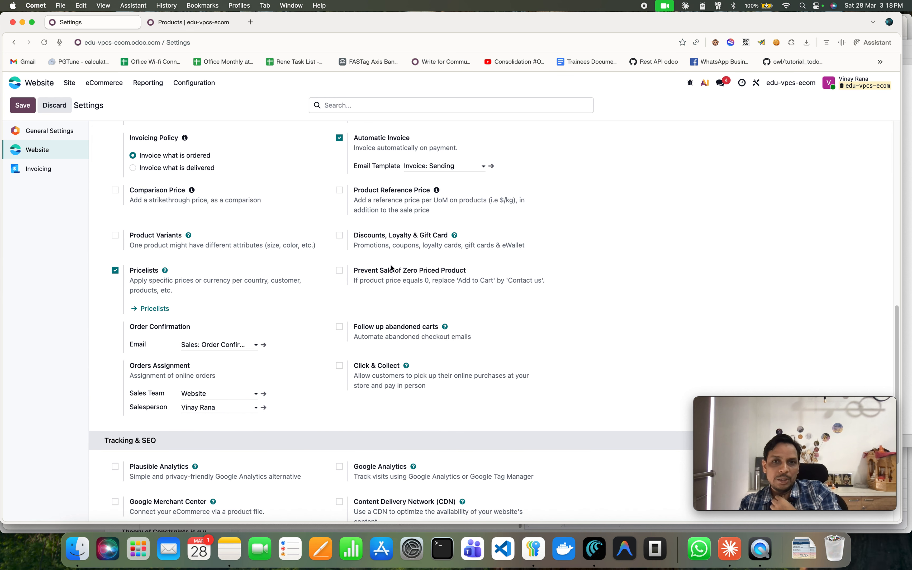
{"action": "scroll", "coordinate": [427, 422], "scroll_direction": "down", "scroll_amount": 4}
{"action": "scroll", "coordinate": [425, 420], "scroll_direction": "up", "scroll_amount": 7}
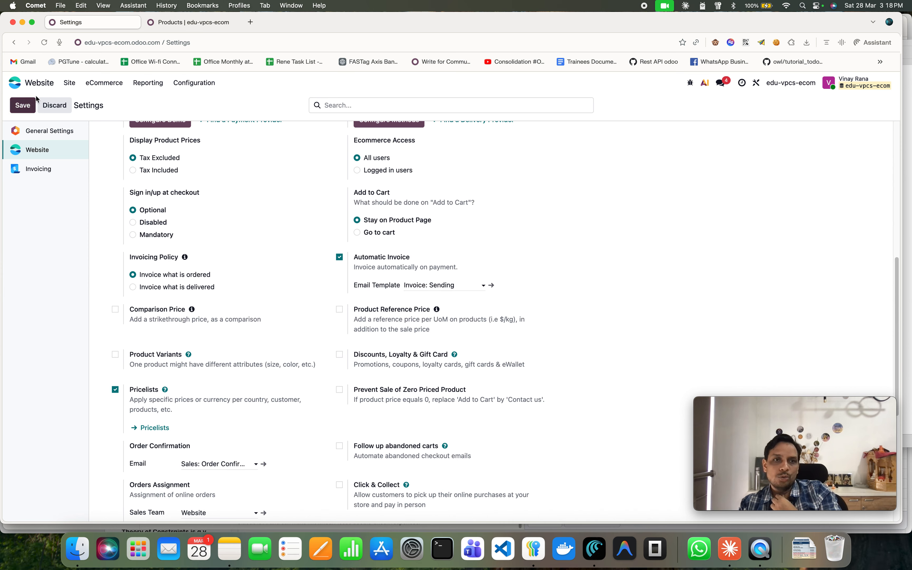
{"action": "left_click", "coordinate": [71, 83]}
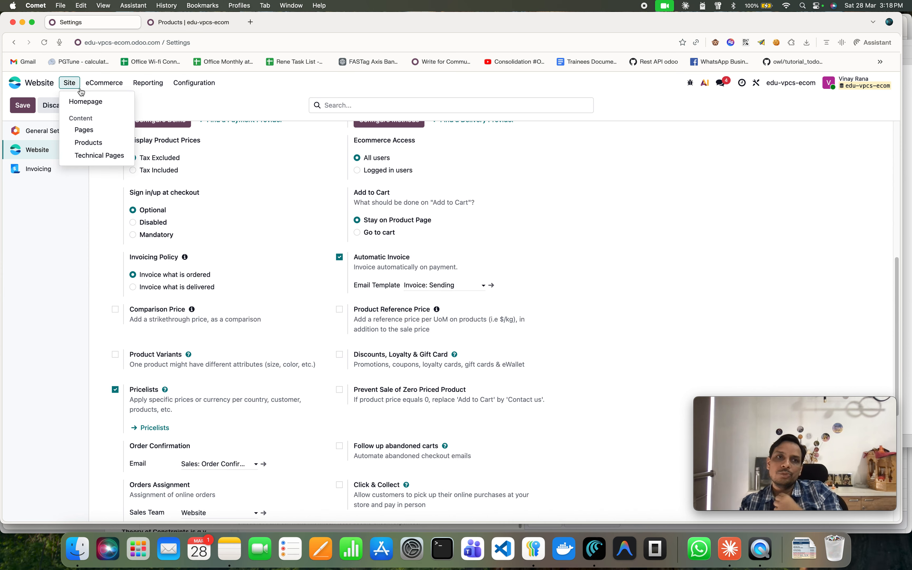
{"action": "left_click", "coordinate": [104, 101]}
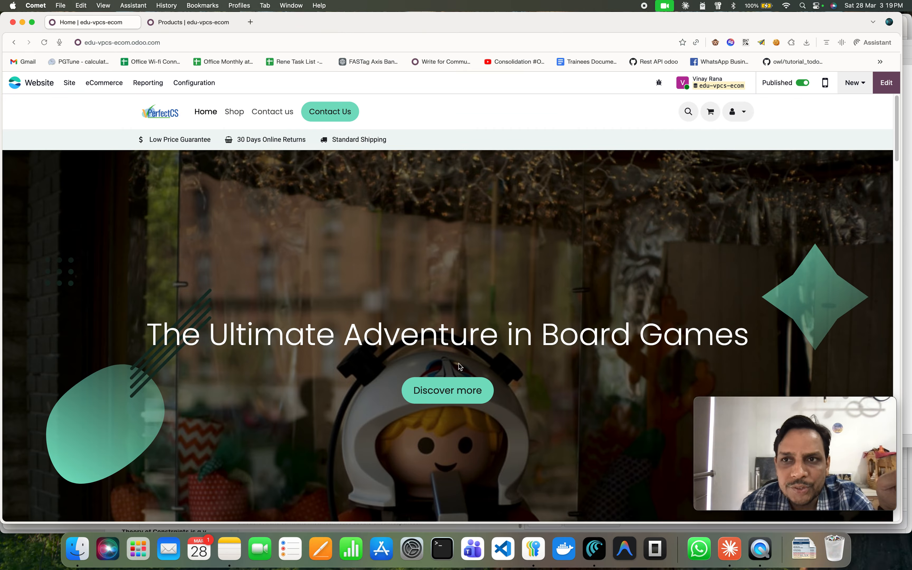
Scroll through the homepage sections to review its content.
{"action": "scroll", "coordinate": [487, 342], "scroll_direction": "down", "scroll_amount": 5}
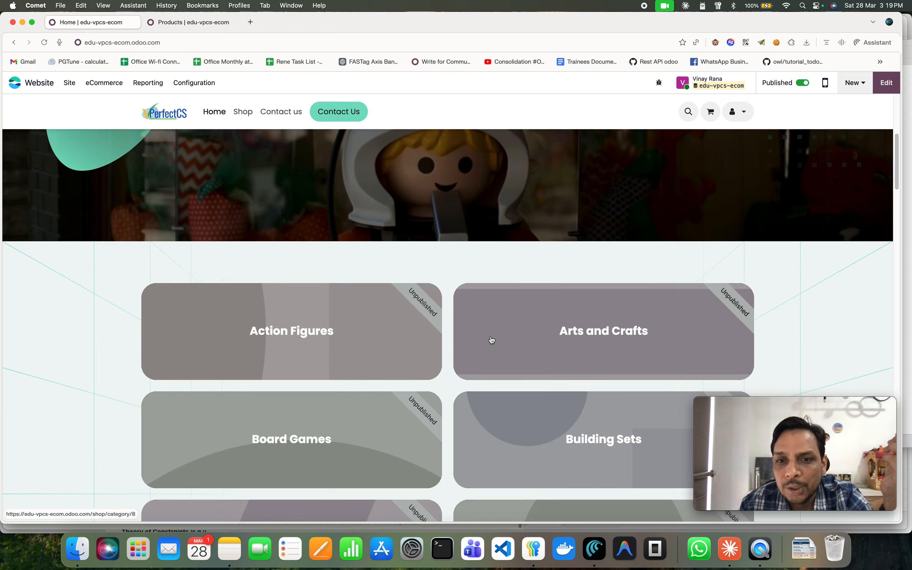
{"action": "scroll", "coordinate": [492, 340], "scroll_direction": "down", "scroll_amount": 10}
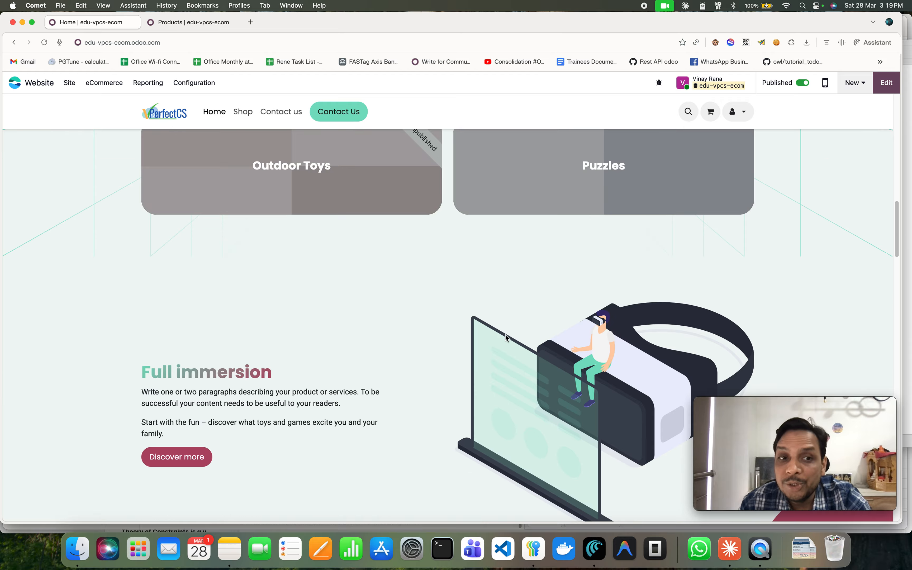
{"action": "scroll", "coordinate": [505, 336], "scroll_direction": "down", "scroll_amount": 10}
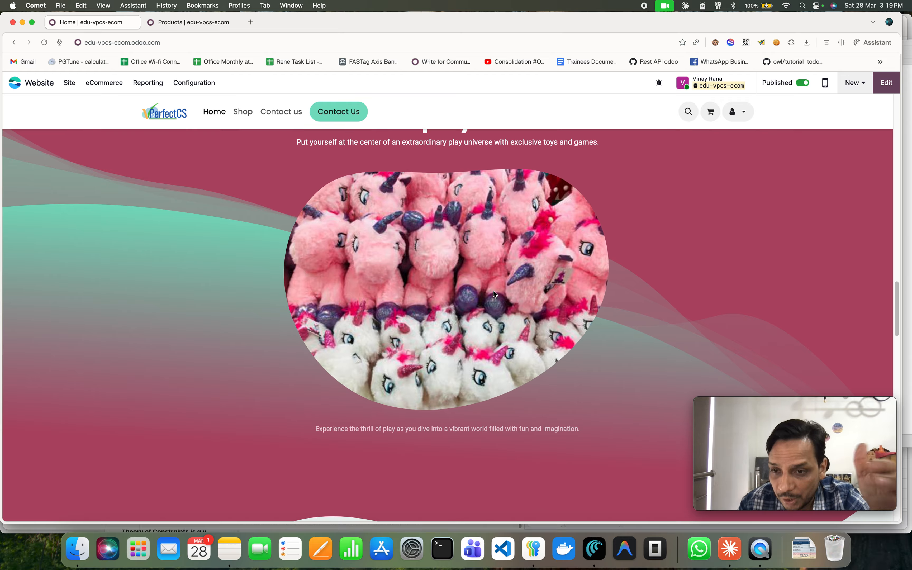
{"action": "scroll", "coordinate": [494, 283], "scroll_direction": "down", "scroll_amount": 5}
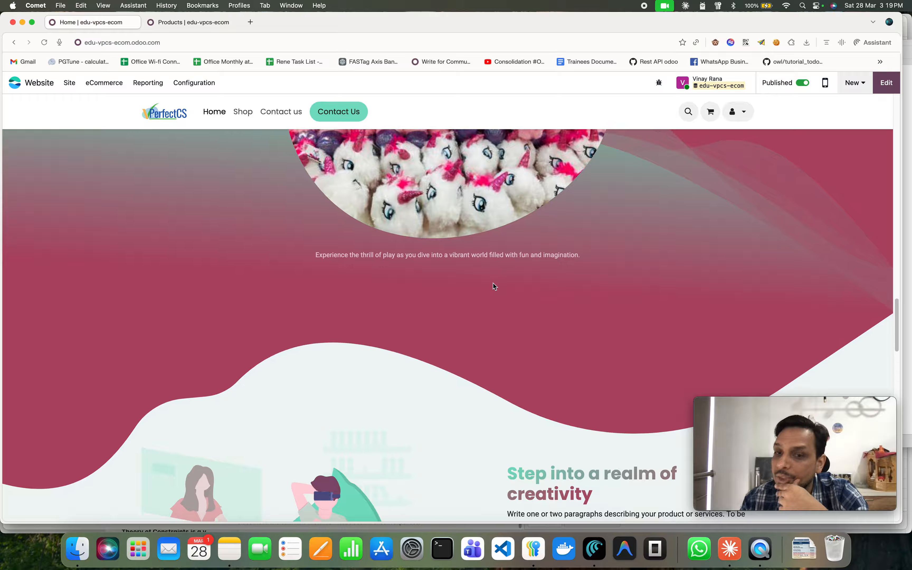
{"action": "scroll", "coordinate": [493, 283], "scroll_direction": "down", "scroll_amount": 15}
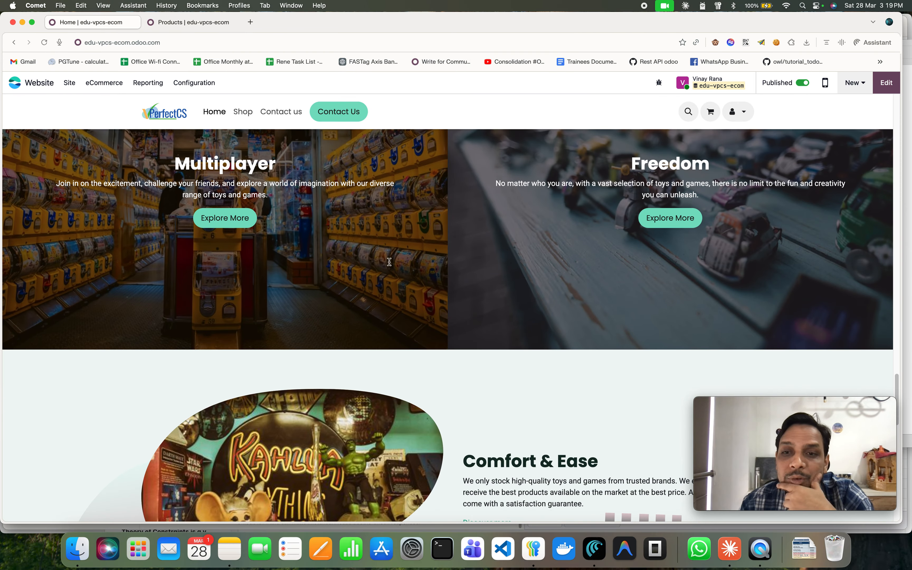
{"action": "scroll", "coordinate": [434, 272], "scroll_direction": "down", "scroll_amount": 5}
{"action": "scroll", "coordinate": [435, 282], "scroll_direction": "up", "scroll_amount": 15}
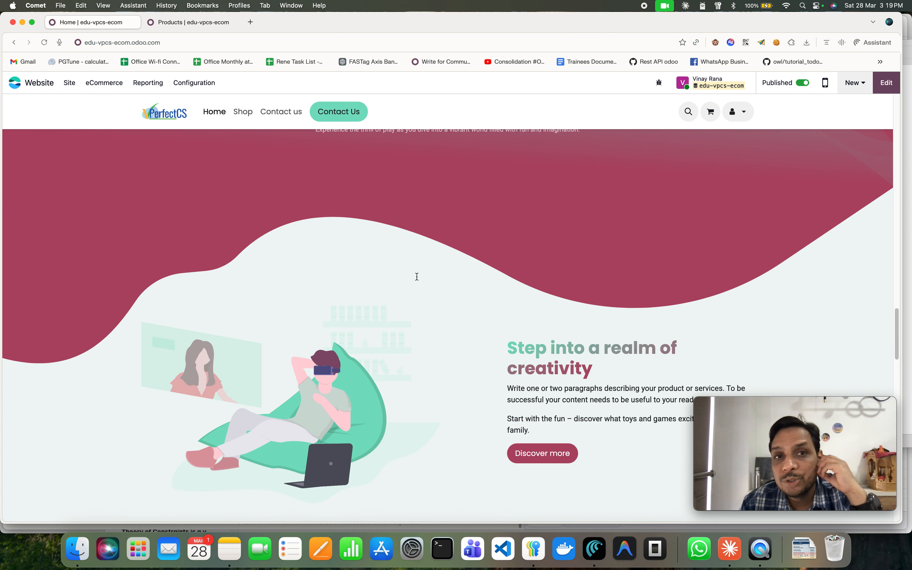
{"action": "scroll", "coordinate": [417, 277], "scroll_direction": "up", "scroll_amount": 20}
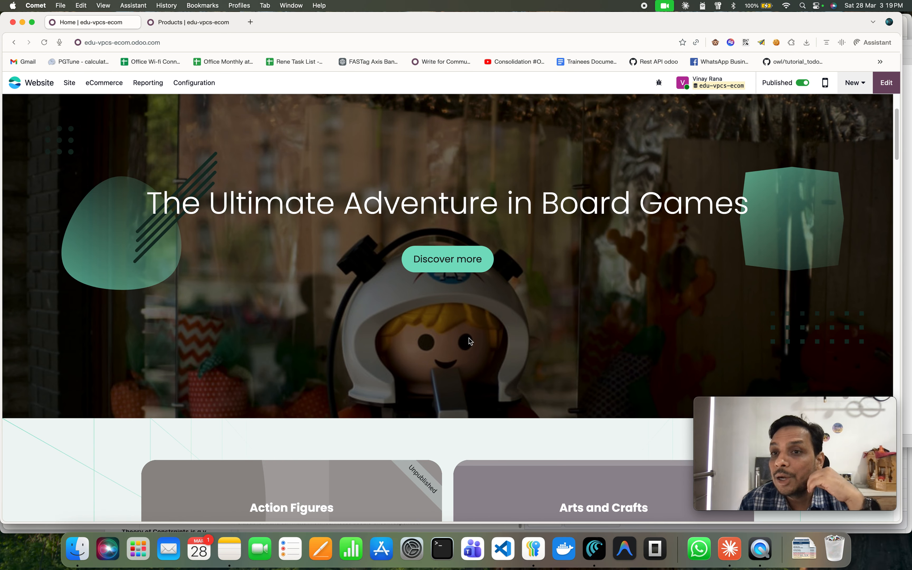
{"action": "scroll", "coordinate": [469, 338], "scroll_direction": "up", "scroll_amount": 3}
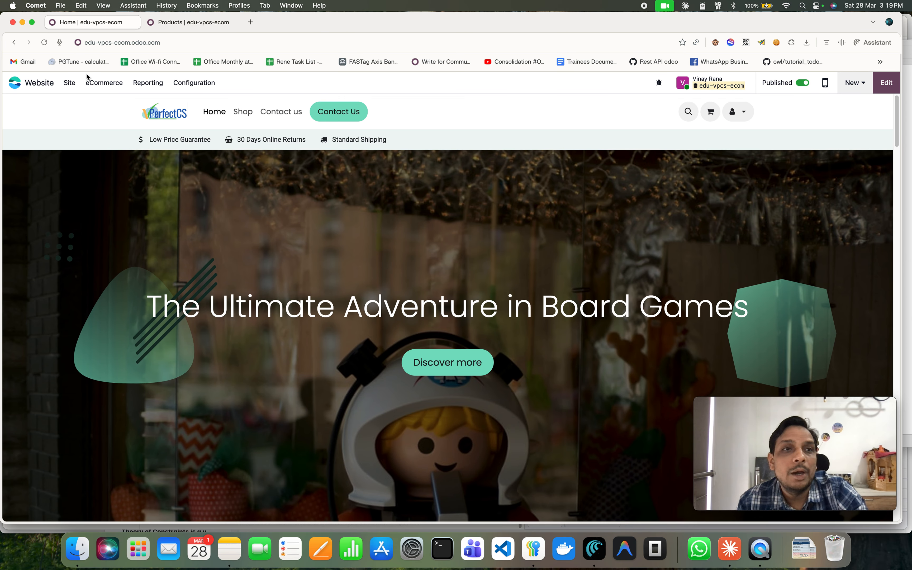
Open the website address in a new incognito window.
{"action": "left_click", "coordinate": [162, 43]}
{"action": "key", "text": "super+c"}
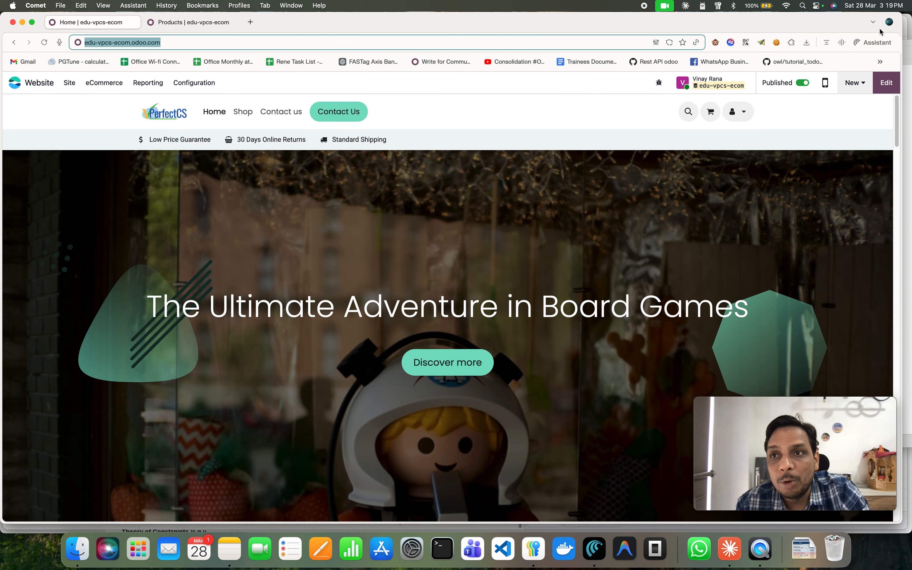
{"action": "left_click", "coordinate": [873, 22]}
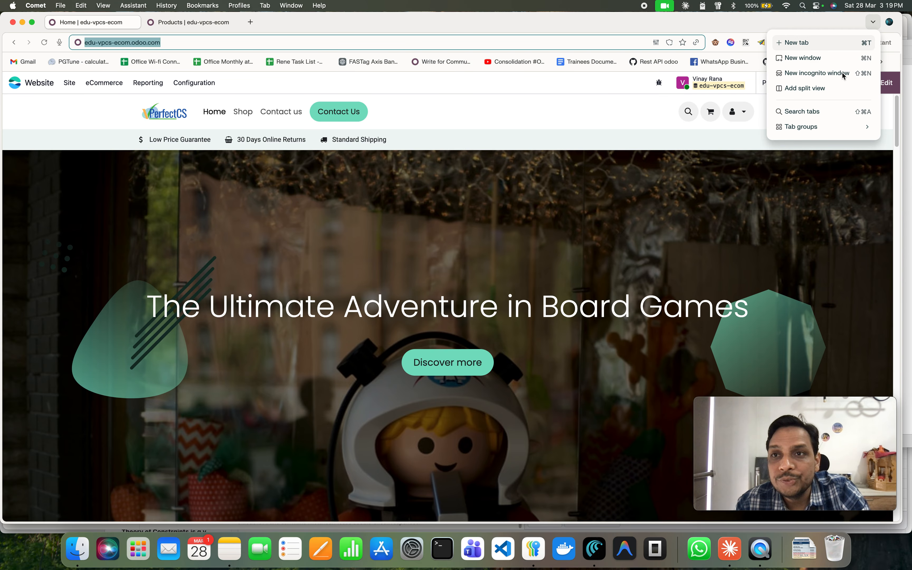
{"action": "left_click", "coordinate": [491, 145]}
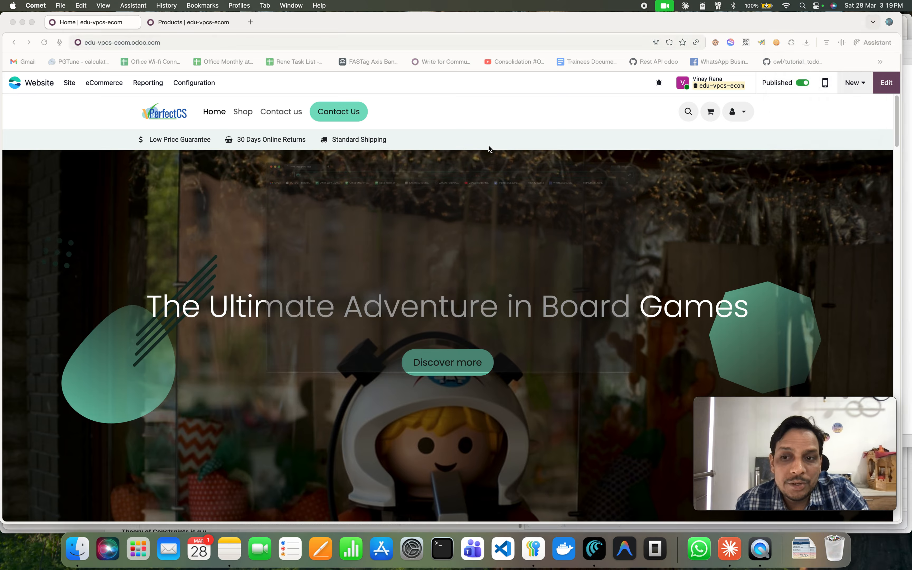
{"action": "key", "text": "super+shift+n"}
{"action": "key", "text": "super+v"}
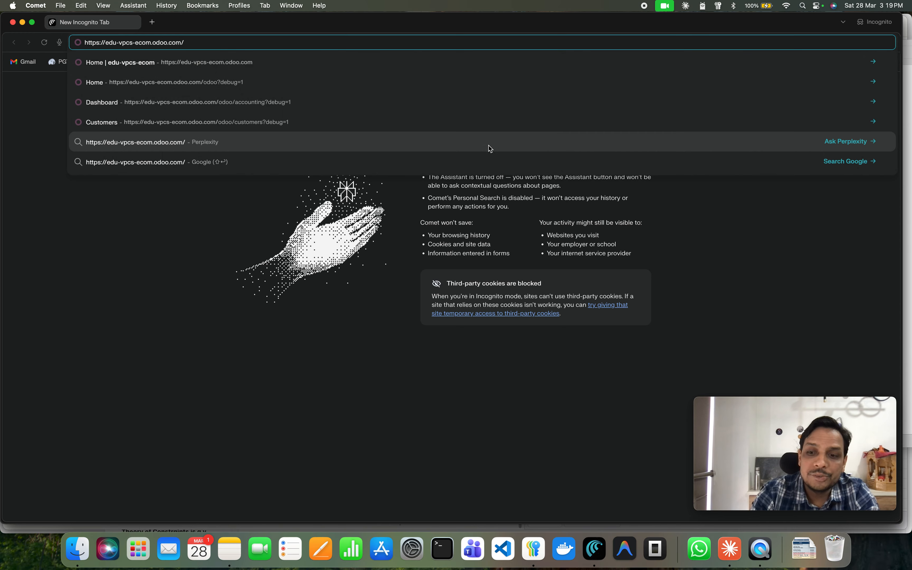
{"action": "key", "text": "Return"}
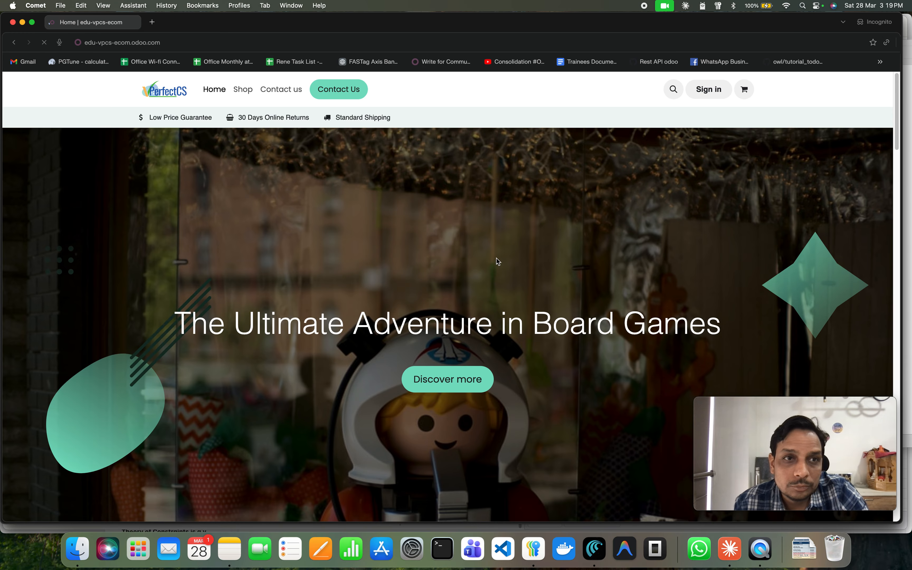
From the shop, add Hape Kitchen Set, Jenga Classic Block Stacking Game, Funko Pop! Spider-Man and Melissa & Doug Wooden Train Set to the cart.
{"action": "left_click", "coordinate": [242, 90]}
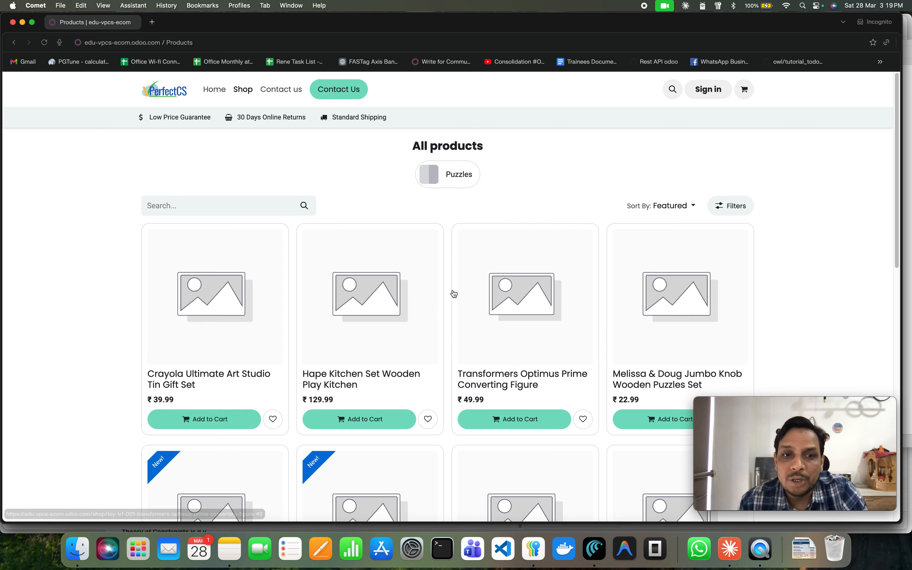
{"action": "scroll", "coordinate": [456, 276], "scroll_direction": "down", "scroll_amount": 5}
{"action": "scroll", "coordinate": [609, 288], "scroll_direction": "down", "scroll_amount": 5}
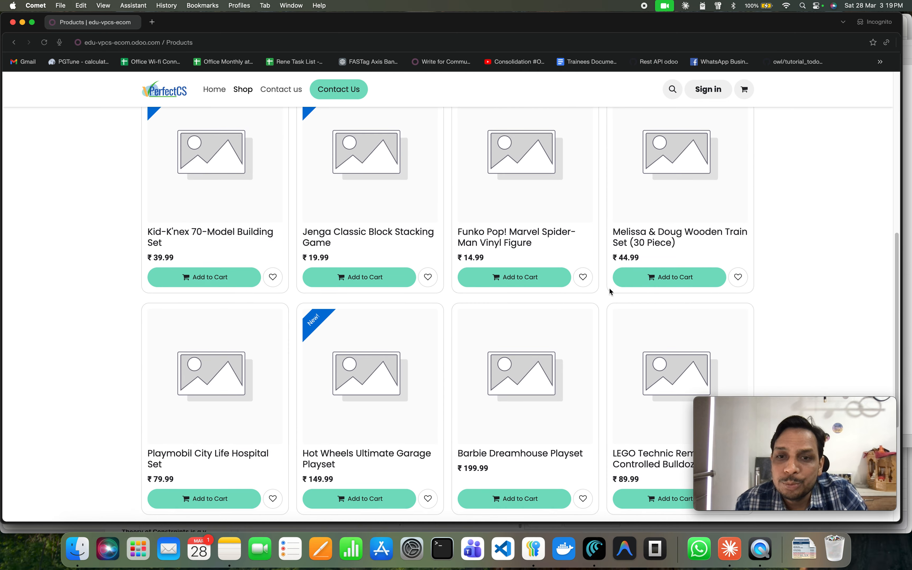
{"action": "scroll", "coordinate": [608, 289], "scroll_direction": "up", "scroll_amount": 6}
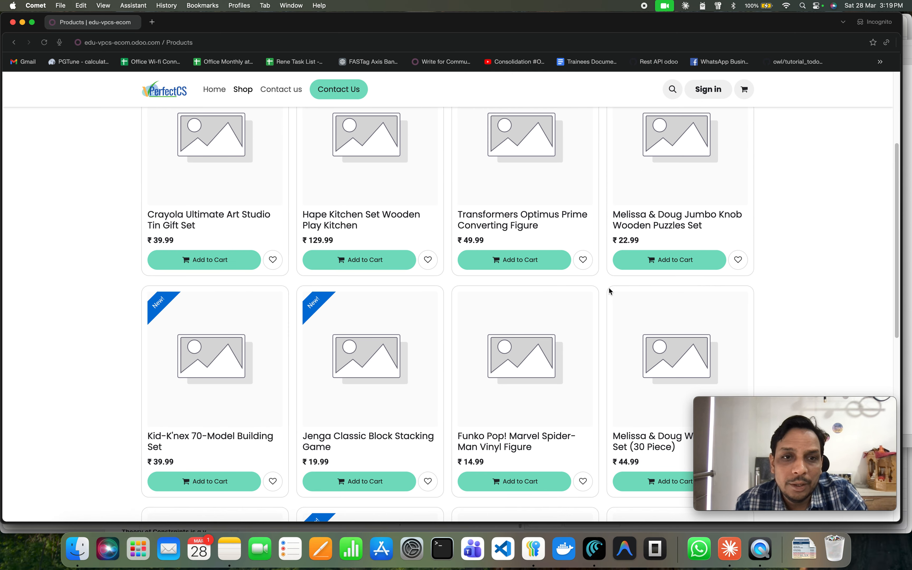
{"action": "left_click", "coordinate": [369, 259]}
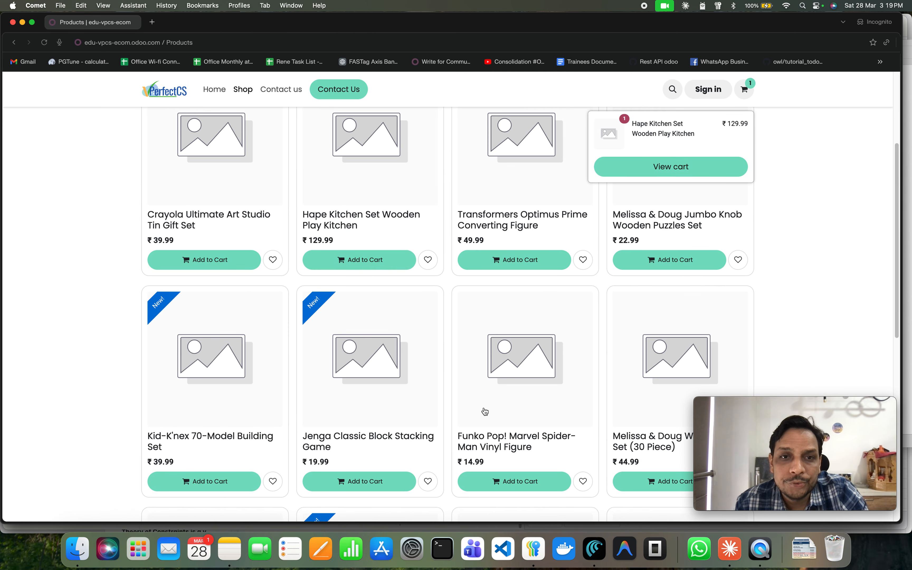
{"action": "left_click", "coordinate": [394, 479]}
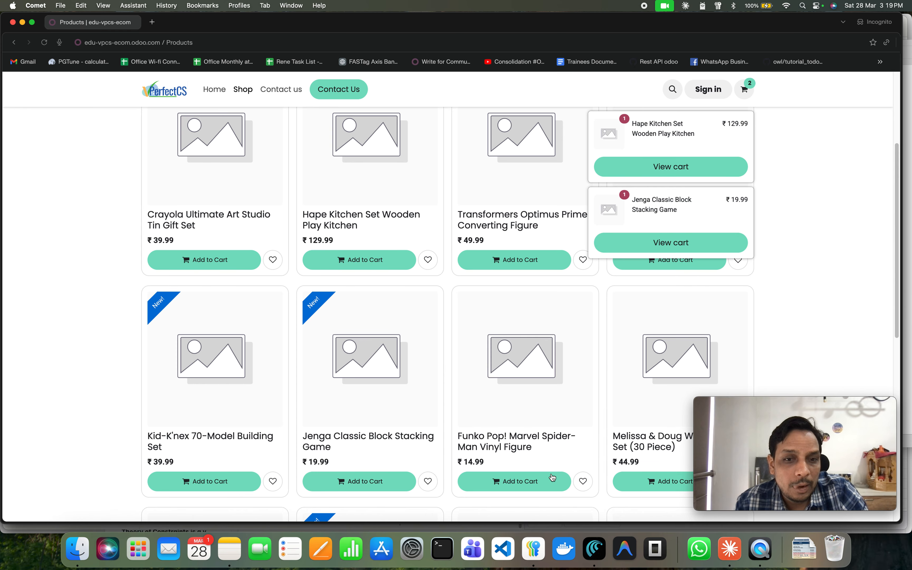
{"action": "left_click", "coordinate": [548, 482]}
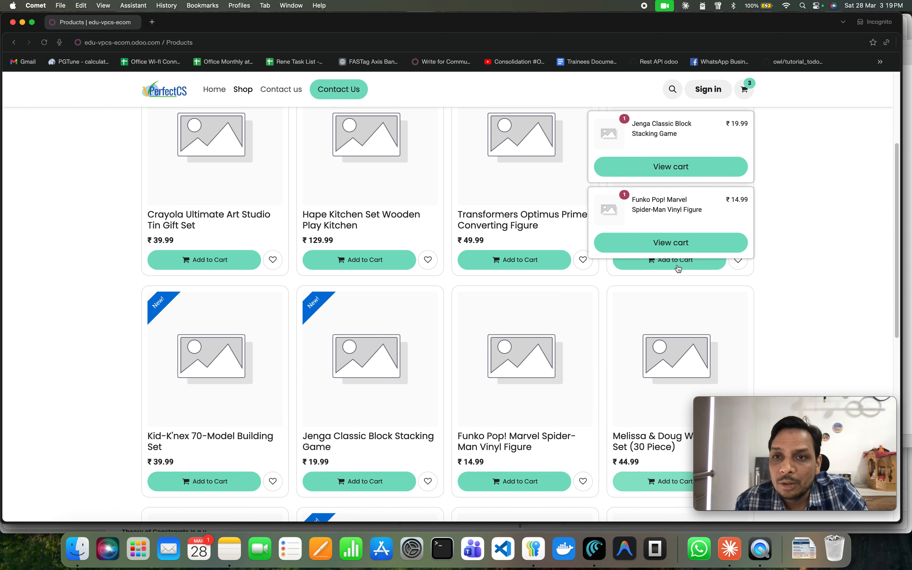
{"action": "left_click", "coordinate": [672, 481]}
Open the cart and raise the Jenga Classic Block Stacking Game quantity to 2.
{"action": "left_click", "coordinate": [683, 244]}
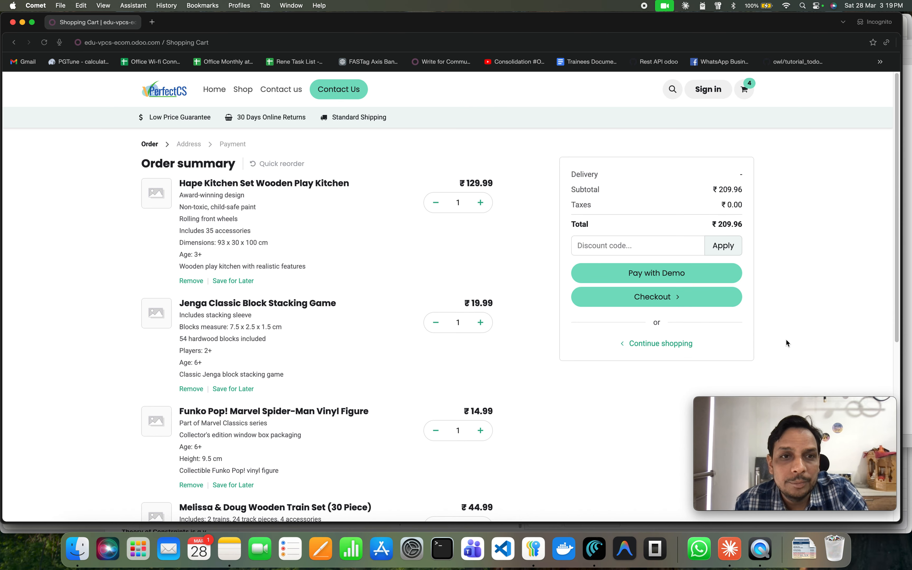
{"action": "scroll", "coordinate": [422, 419], "scroll_direction": "down", "scroll_amount": 8}
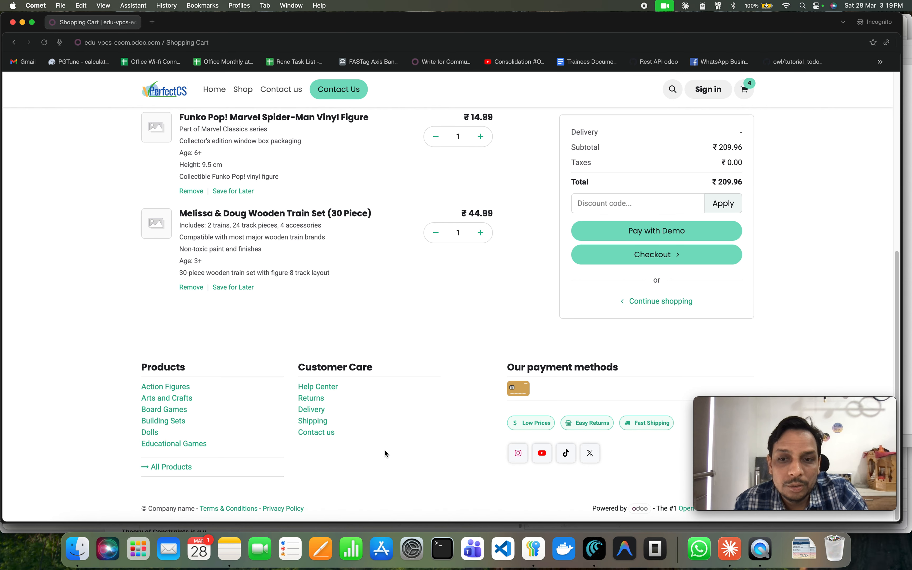
{"action": "scroll", "coordinate": [385, 451], "scroll_direction": "up", "scroll_amount": 10}
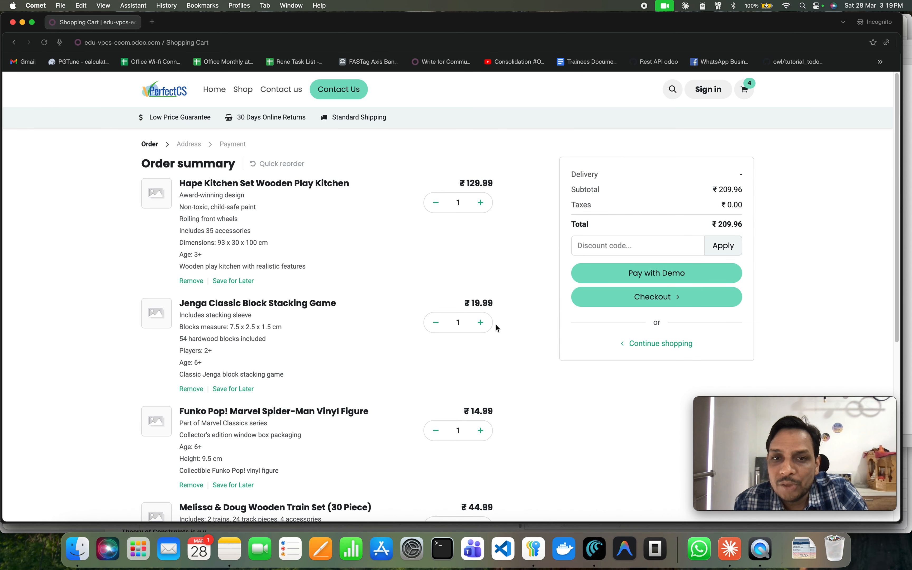
{"action": "left_click", "coordinate": [481, 322]}
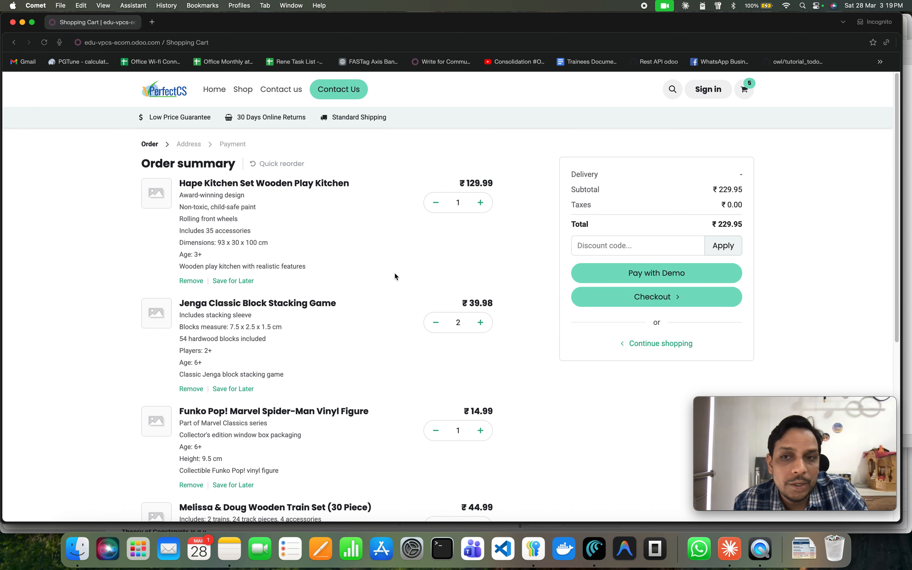
Pay for the cart through the Demo express checkout, entering a test card number as the payment details.
{"action": "left_click", "coordinate": [657, 273]}
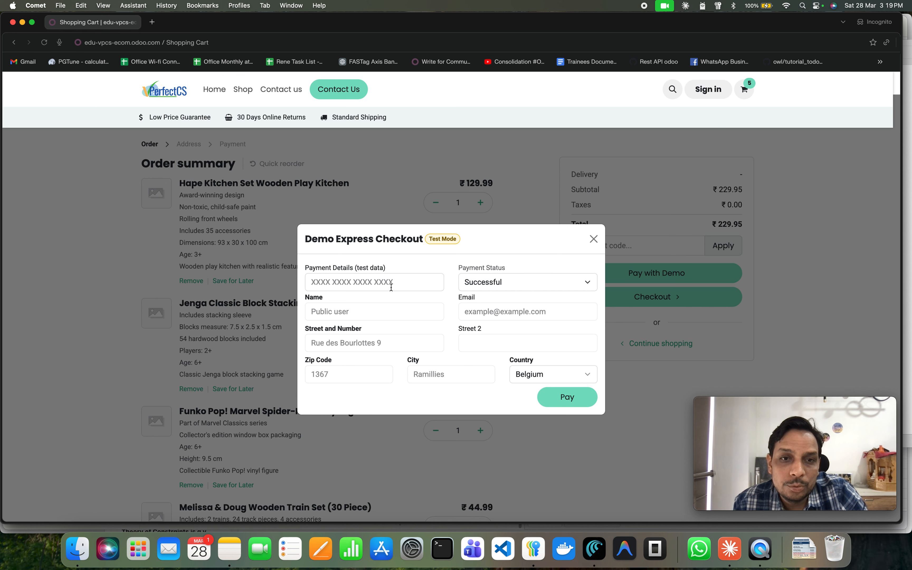
{"action": "left_click", "coordinate": [408, 283]}
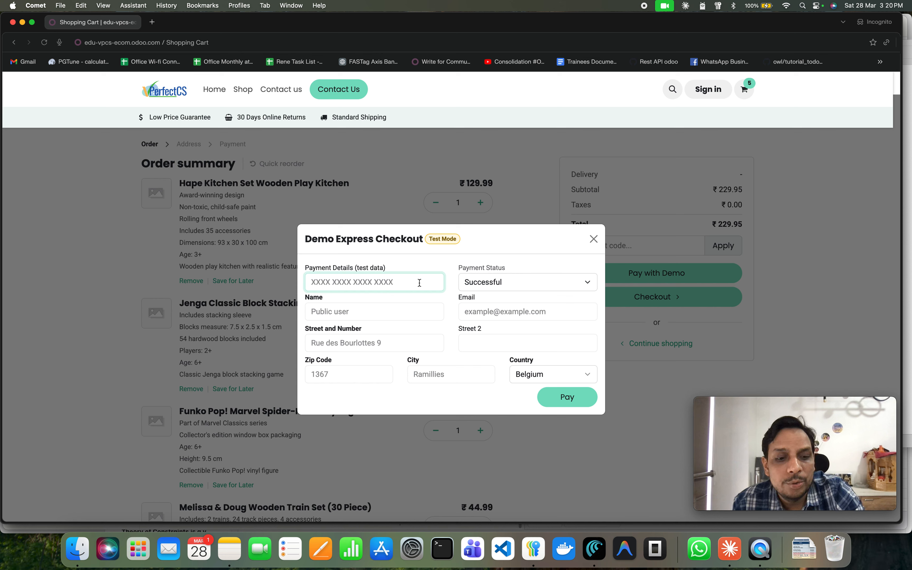
{"action": "type", "text": "424"}
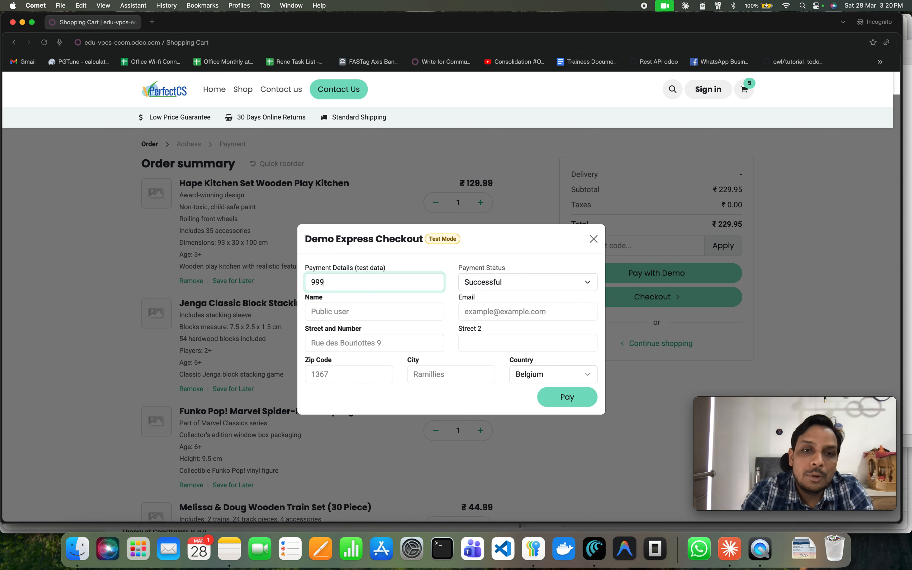
{"action": "key", "text": "BackSpace"}
{"action": "key", "text": "BackSpace"}
{"action": "key", "text": "BackSpace"}
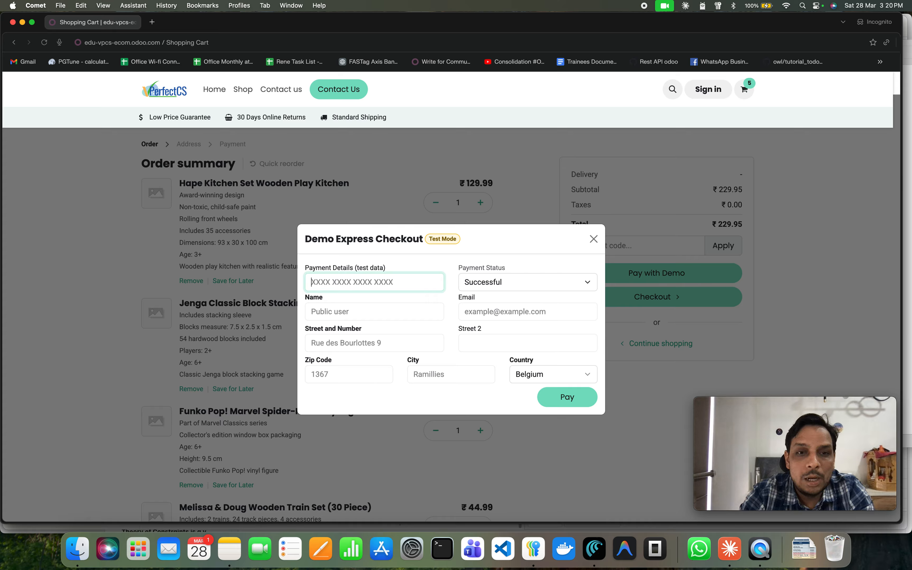
{"action": "type", "text": "1111111111"}
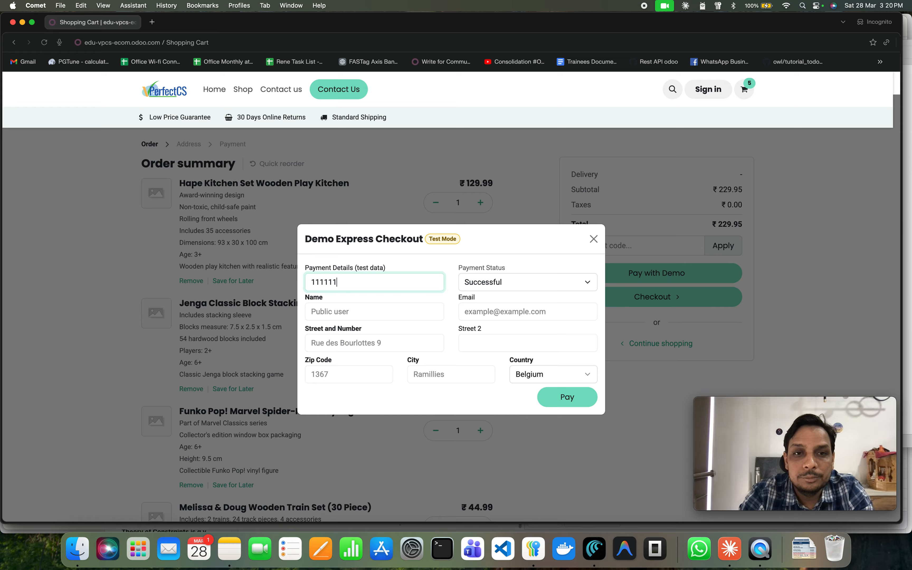
{"action": "type", "text": "11"}
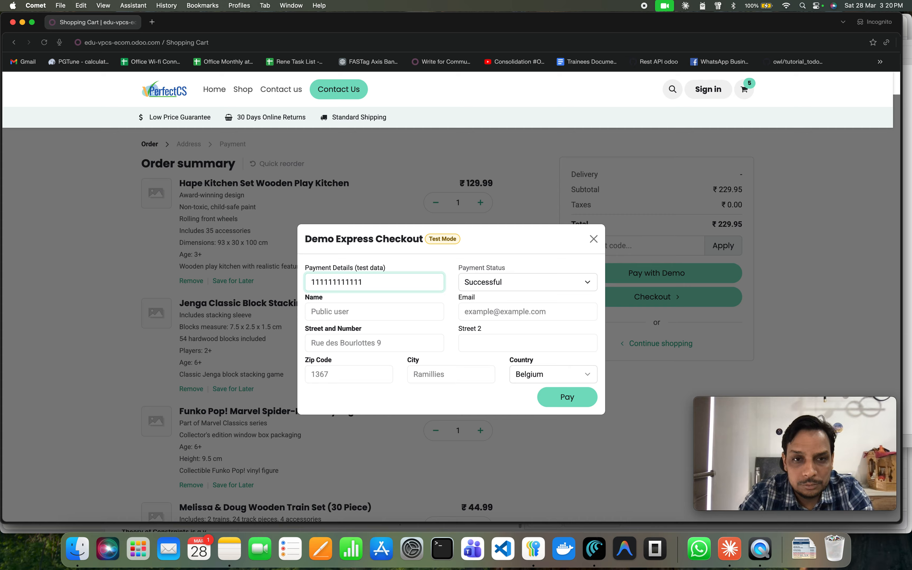
{"action": "type", "text": "1111"}
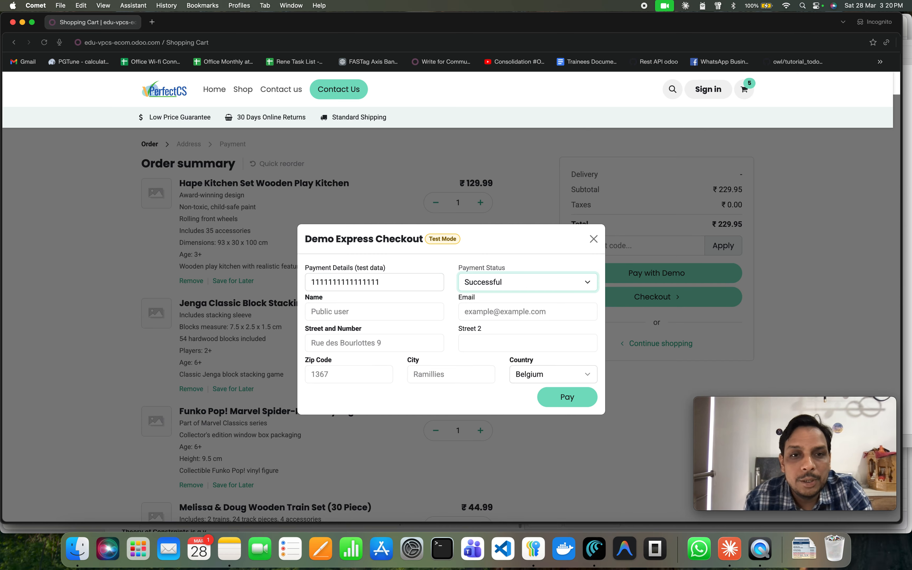
{"action": "left_click", "coordinate": [400, 313]}
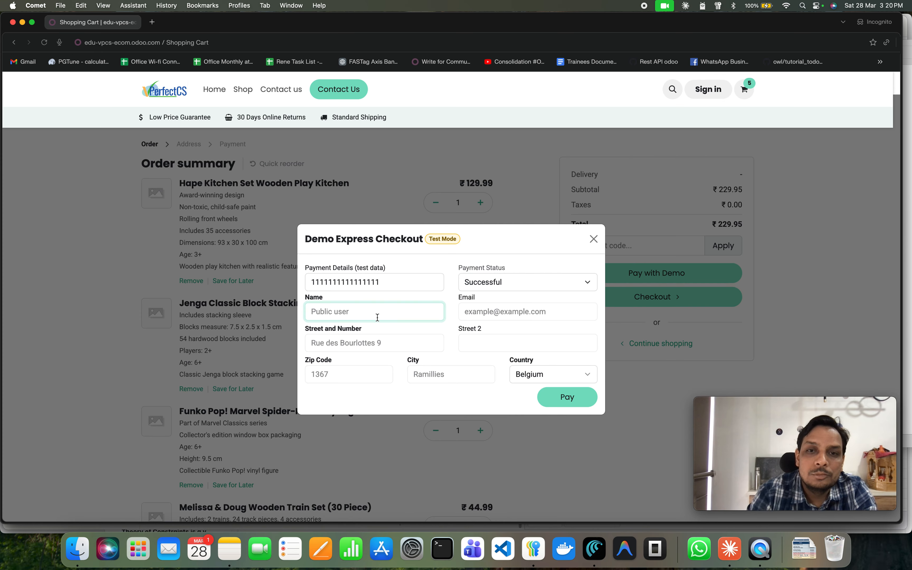
{"action": "left_click", "coordinate": [569, 398]}
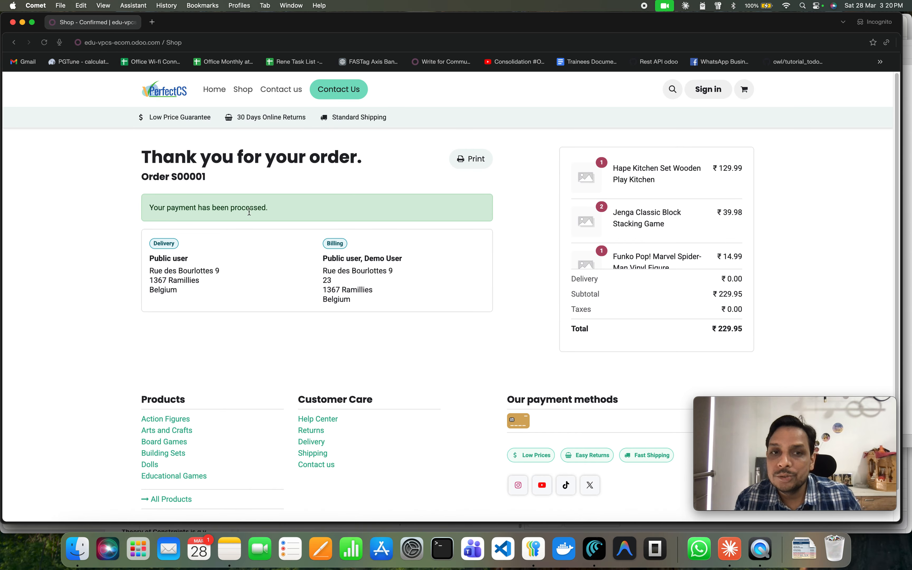
Review the order confirmation page.
{"action": "scroll", "coordinate": [383, 385], "scroll_direction": "down", "scroll_amount": 2}
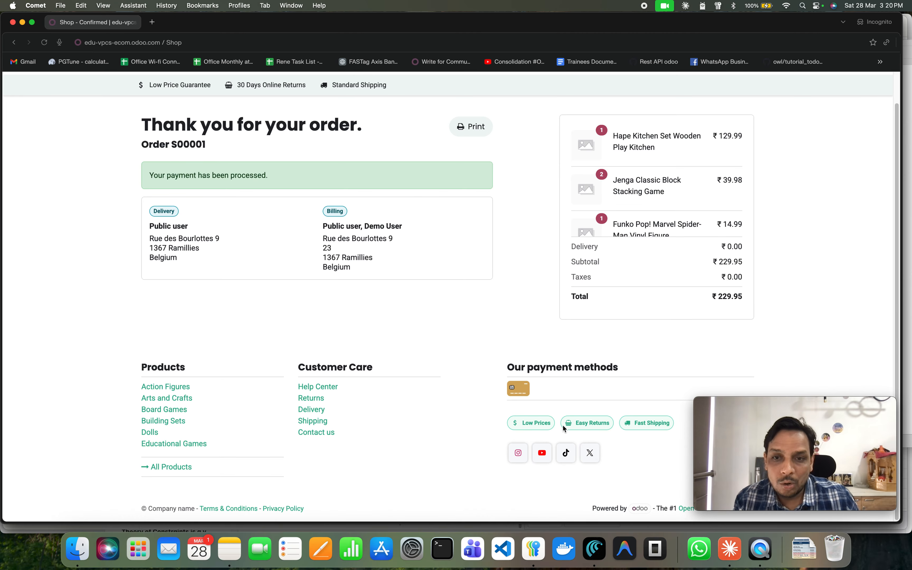
{"action": "scroll", "coordinate": [152, 209], "scroll_direction": "up", "scroll_amount": 2}
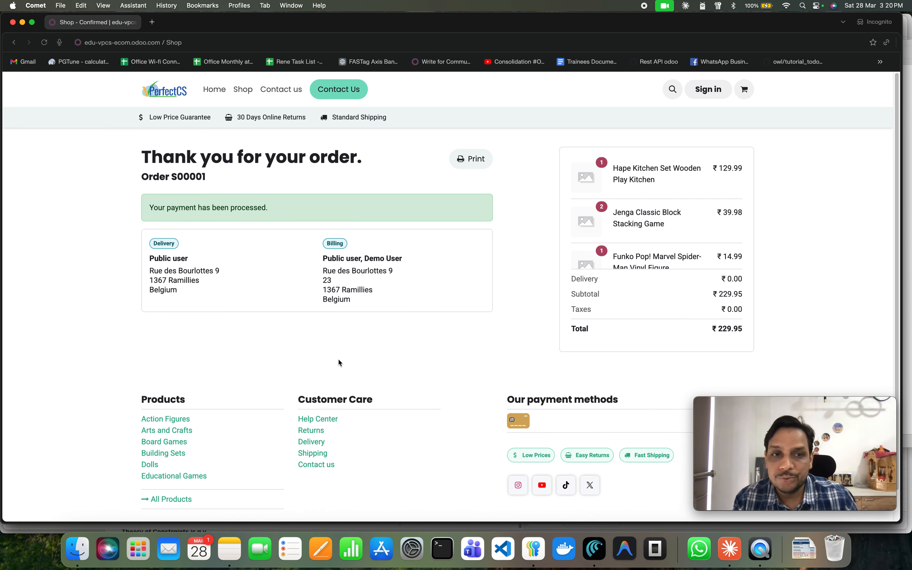
{"action": "scroll", "coordinate": [340, 356], "scroll_direction": "down", "scroll_amount": 2}
{"action": "scroll", "coordinate": [523, 437], "scroll_direction": "up", "scroll_amount": 2}
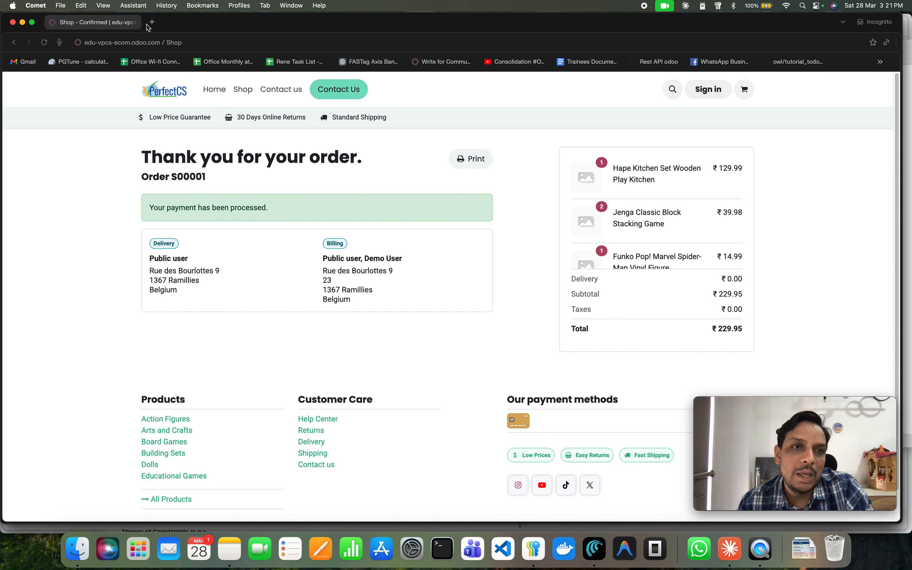
Switch to the backend tab and open the eCommerce orders list.
{"action": "left_click", "coordinate": [133, 22]}
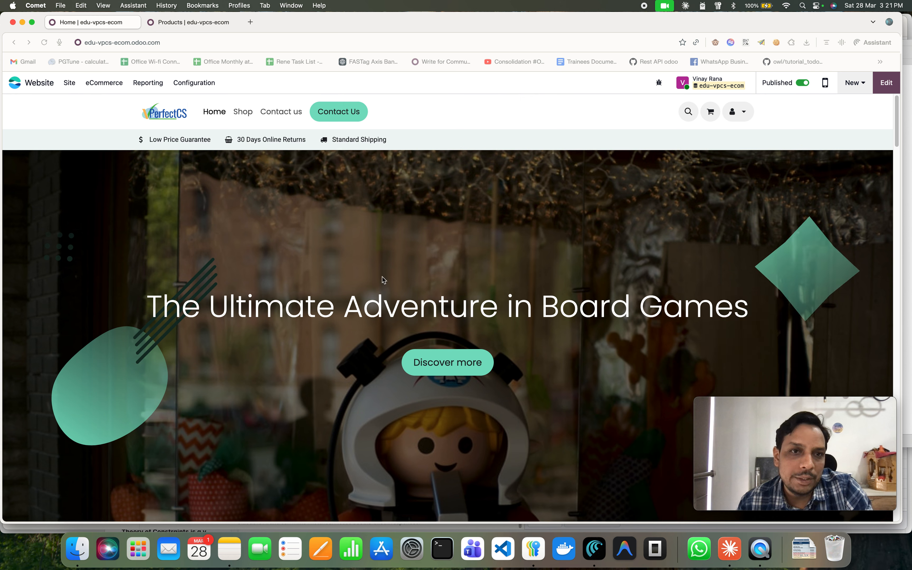
{"action": "left_click", "coordinate": [71, 83]}
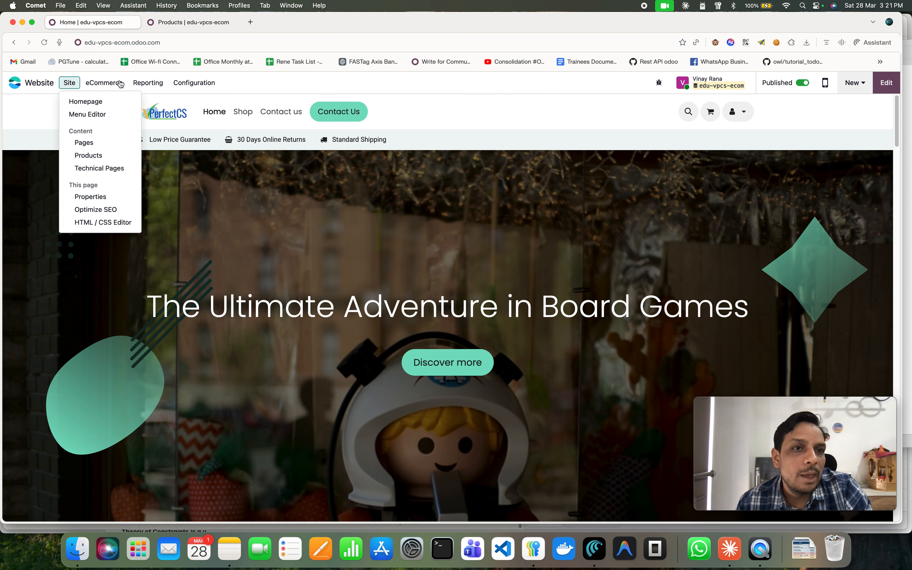
{"action": "left_click", "coordinate": [94, 83]}
{"action": "left_click", "coordinate": [93, 84]}
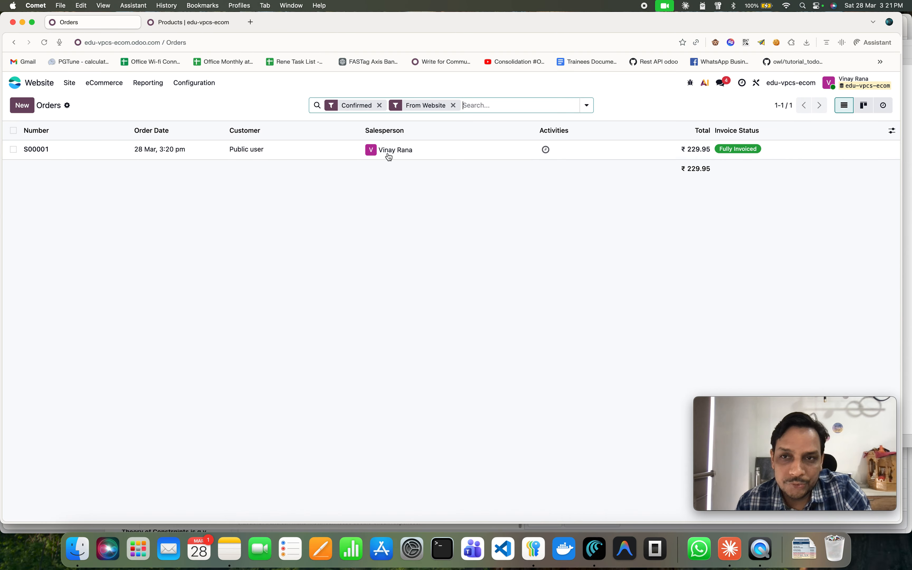
Open the new website order and review its order lines.
{"action": "left_click", "coordinate": [490, 158]}
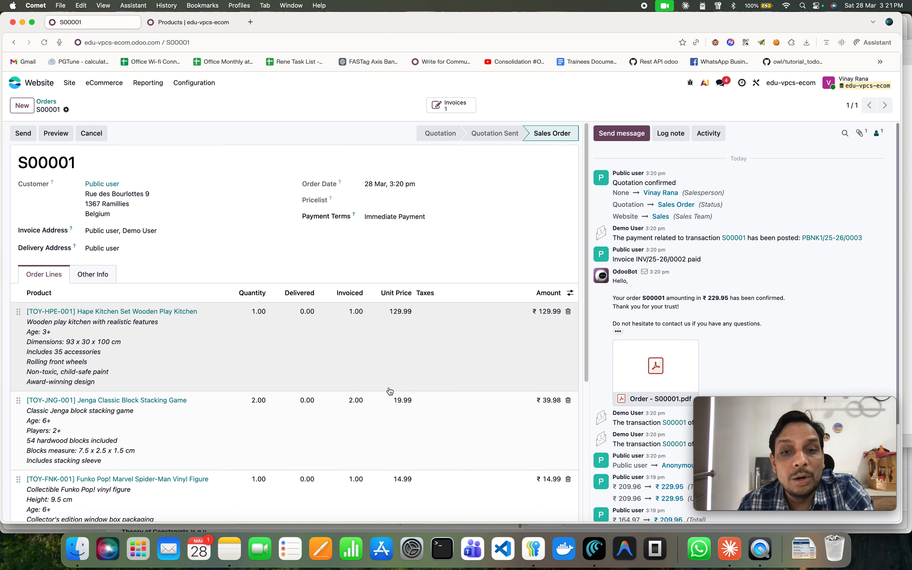
{"action": "scroll", "coordinate": [390, 391], "scroll_direction": "down", "scroll_amount": 5}
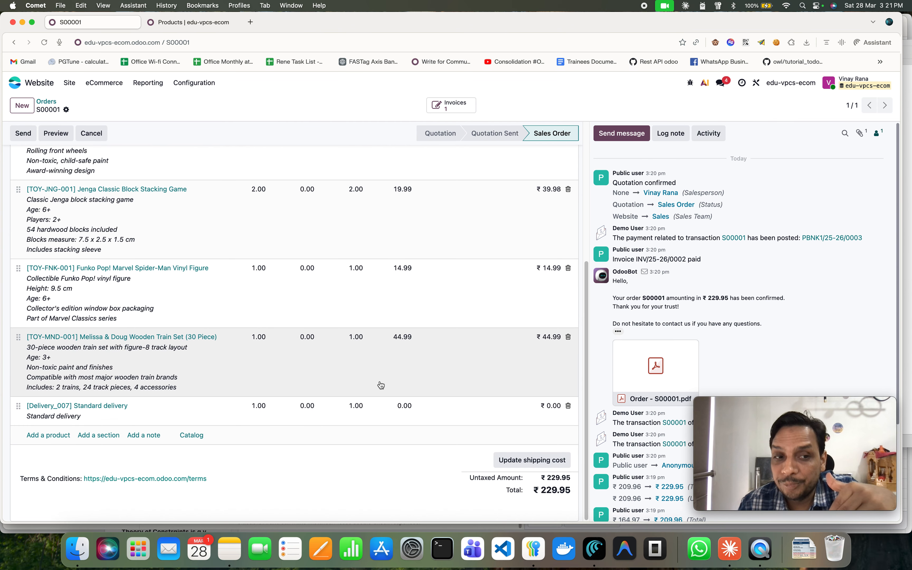
{"action": "scroll", "coordinate": [381, 385], "scroll_direction": "up", "scroll_amount": 5}
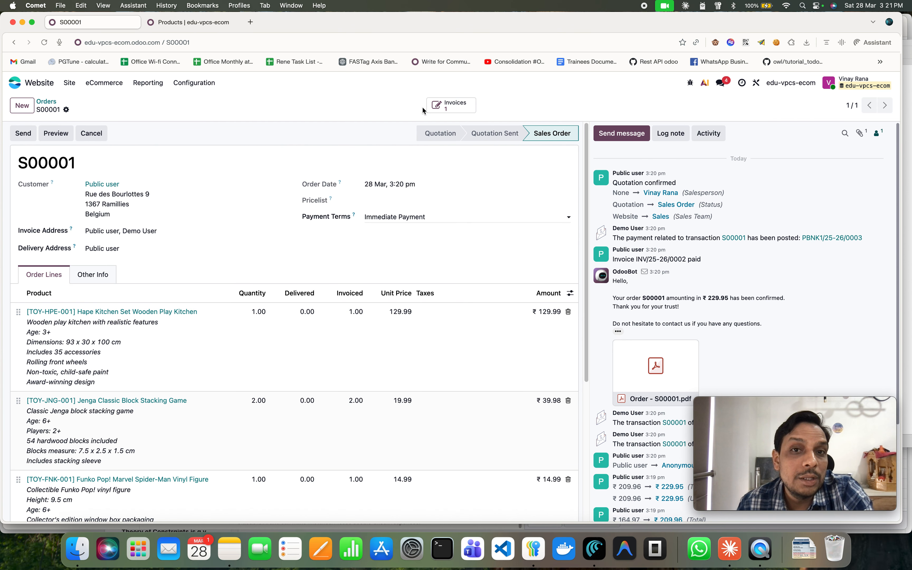
Open the order's invoice and inspect its invoice lines, journal items and other info tabs.
{"action": "left_click", "coordinate": [454, 105]}
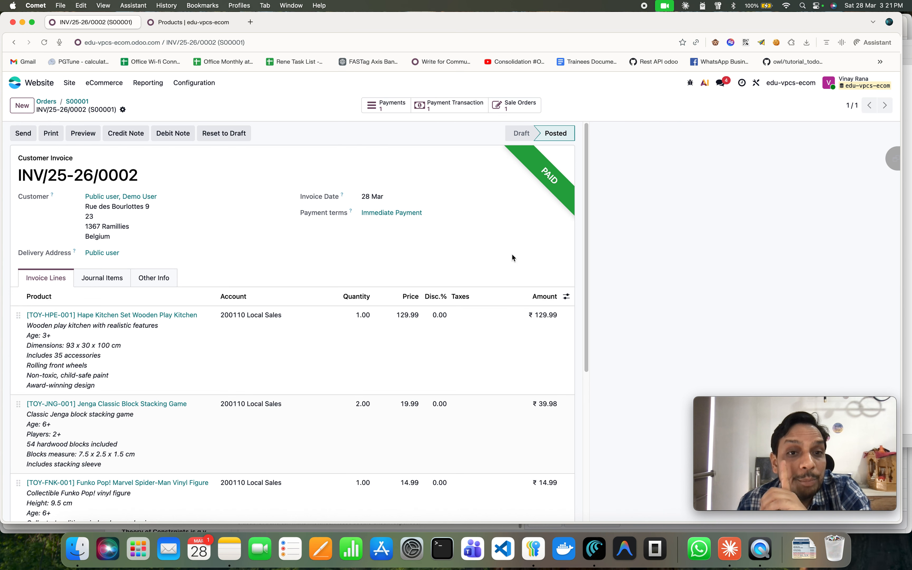
{"action": "scroll", "coordinate": [136, 298], "scroll_direction": "down", "scroll_amount": 3}
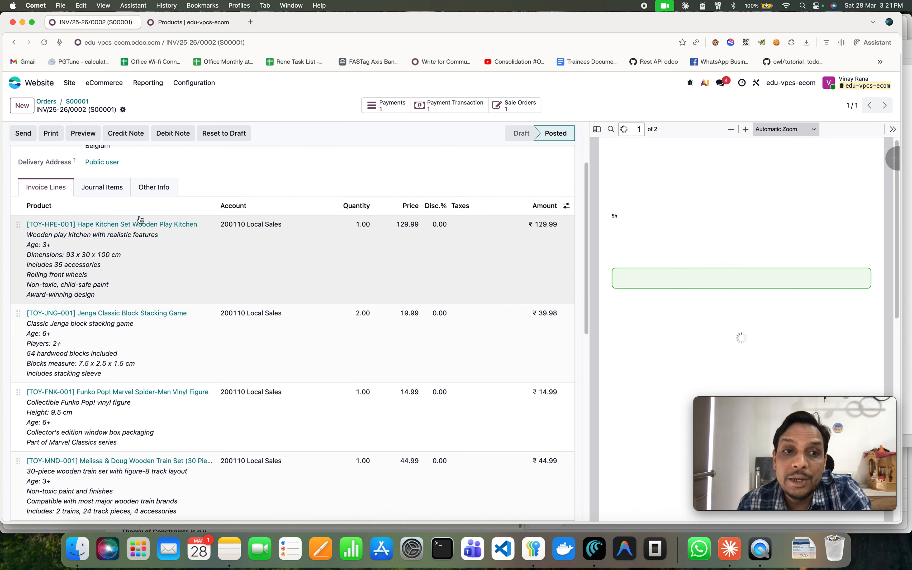
{"action": "left_click", "coordinate": [119, 187]}
{"action": "left_click", "coordinate": [160, 188]}
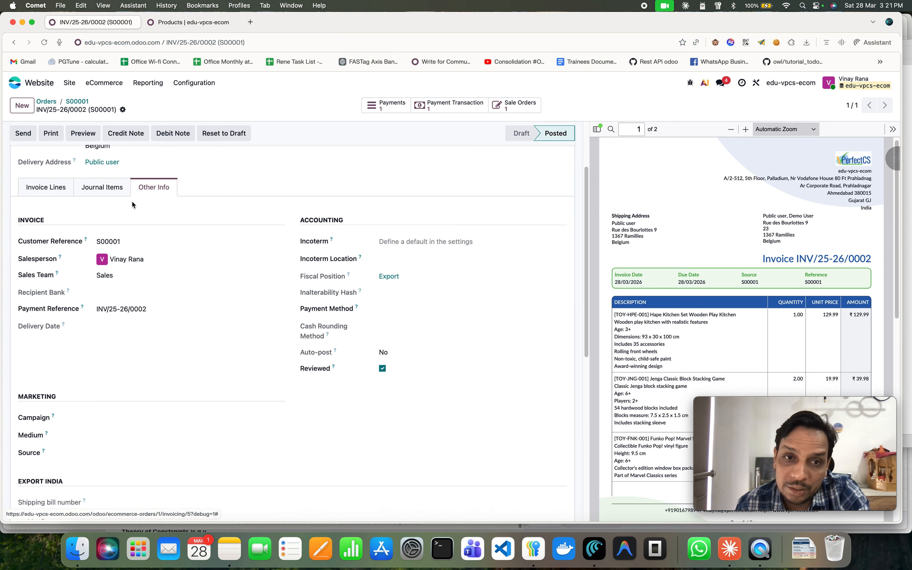
{"action": "left_click", "coordinate": [44, 189]}
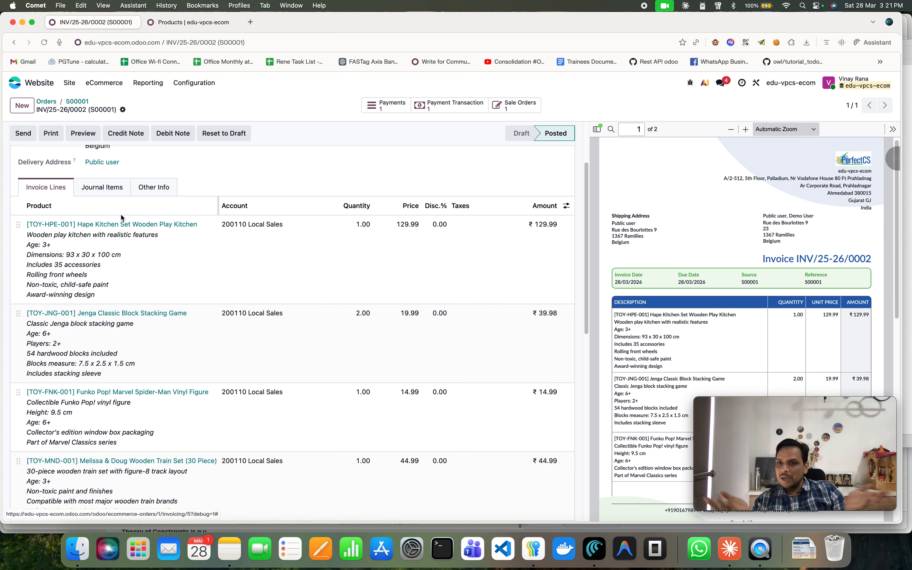